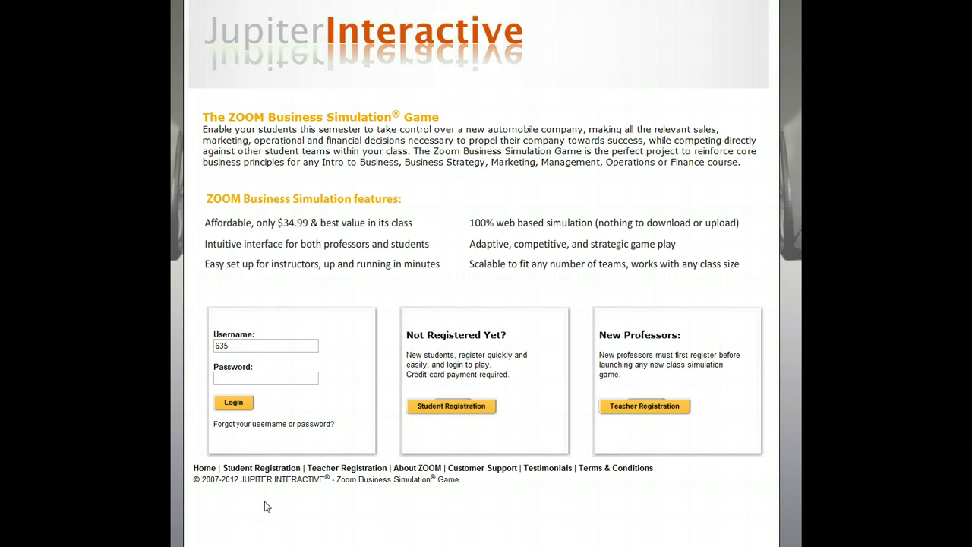
# Step: On the student registration form, enter the first and last name and accept the suggested e-mail
pyautogui.click(445, 407)
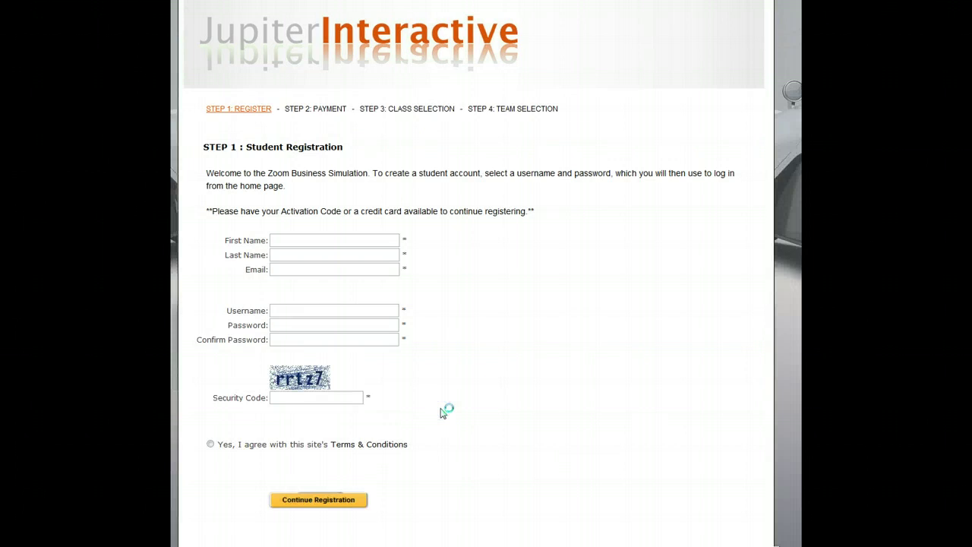
pyautogui.click(332, 239)
pyautogui.write('Mike')
pyautogui.press('Tab')
pyautogui.press('Tab')
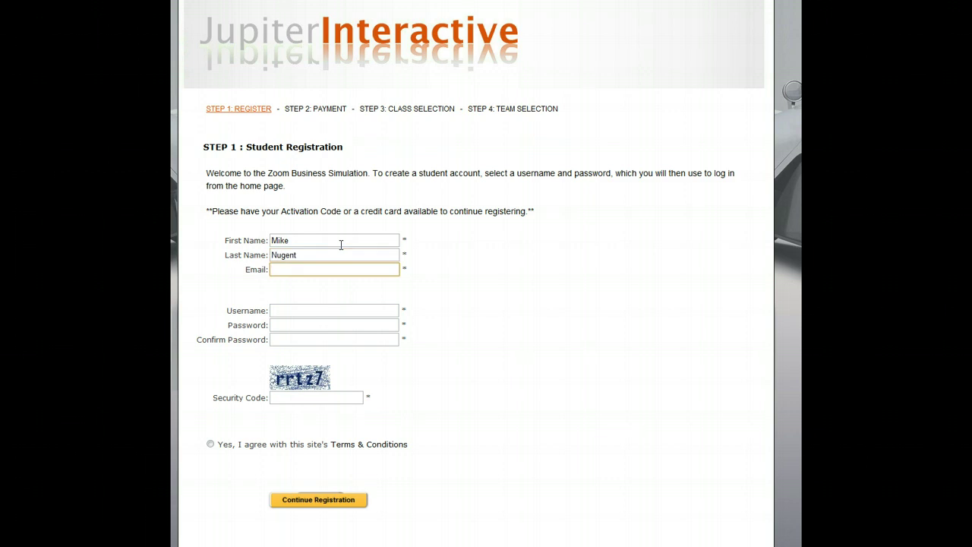
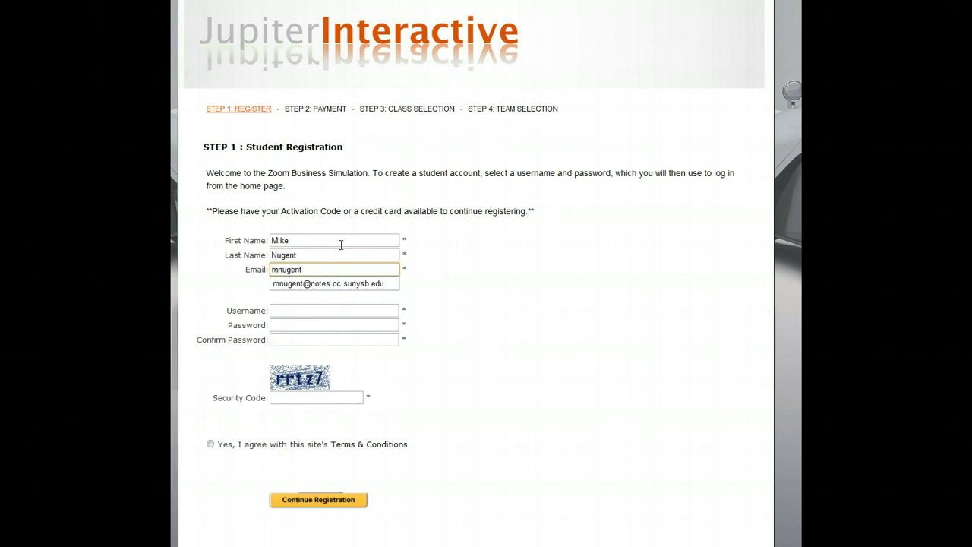
pyautogui.click(317, 284)
# Step: Fill in username, password, confirmation and security code, agree to the terms, and submit
pyautogui.click(300, 311)
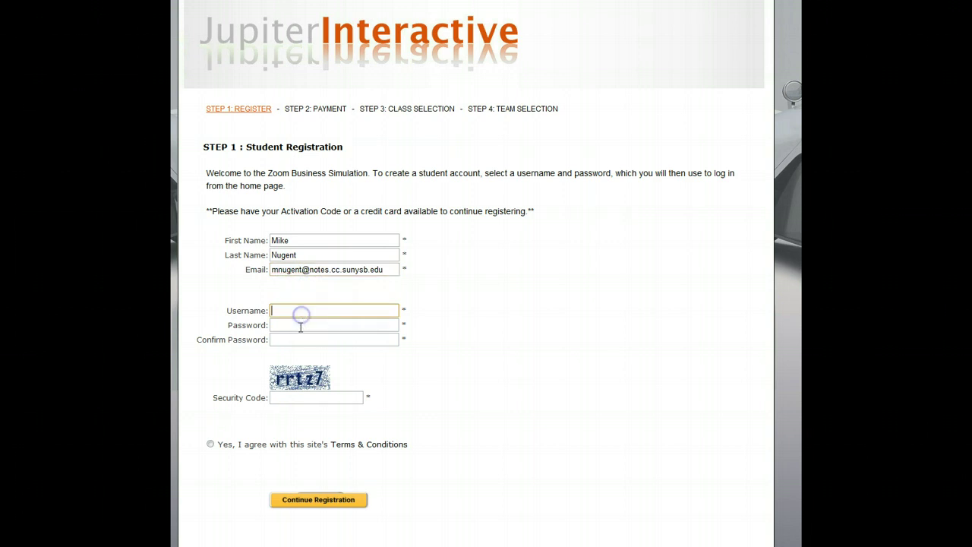
pyautogui.click(301, 325)
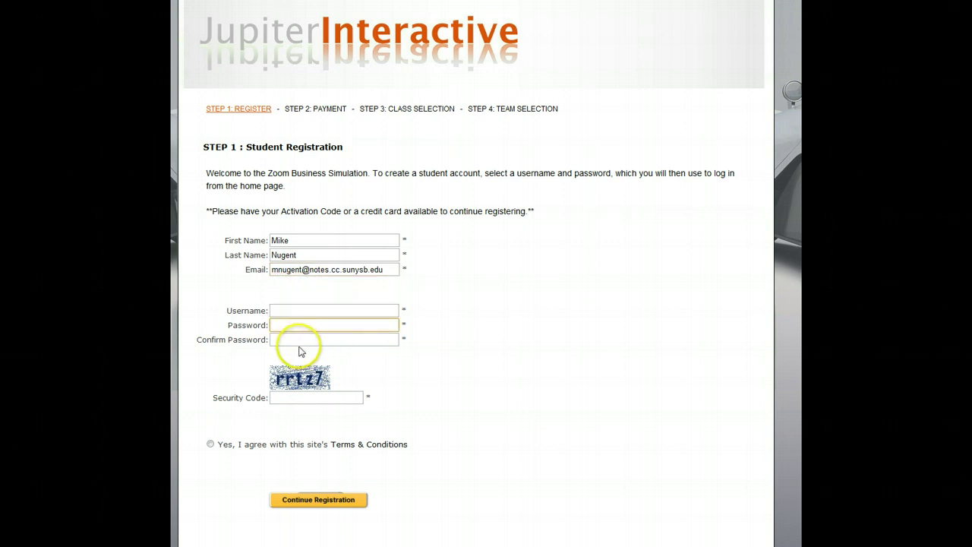
pyautogui.click(293, 339)
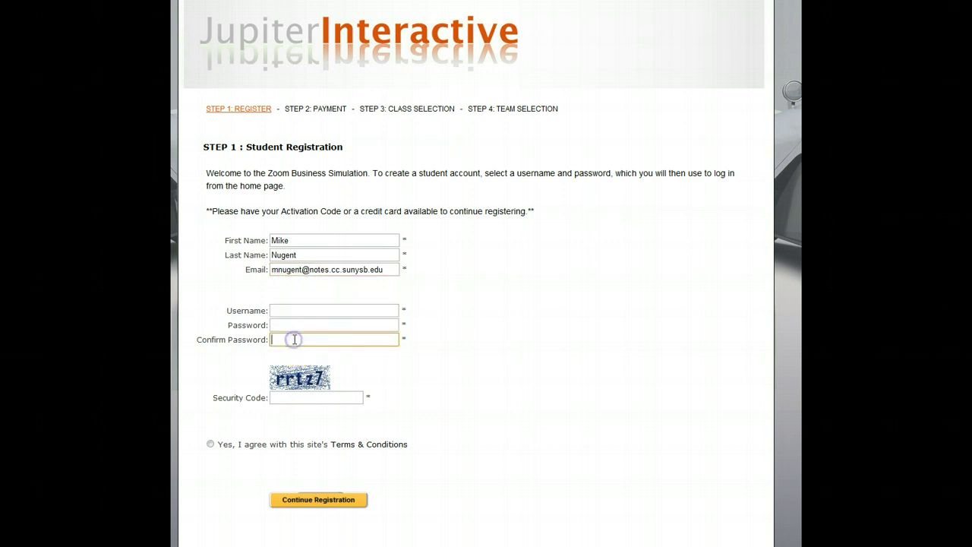
pyautogui.click(278, 399)
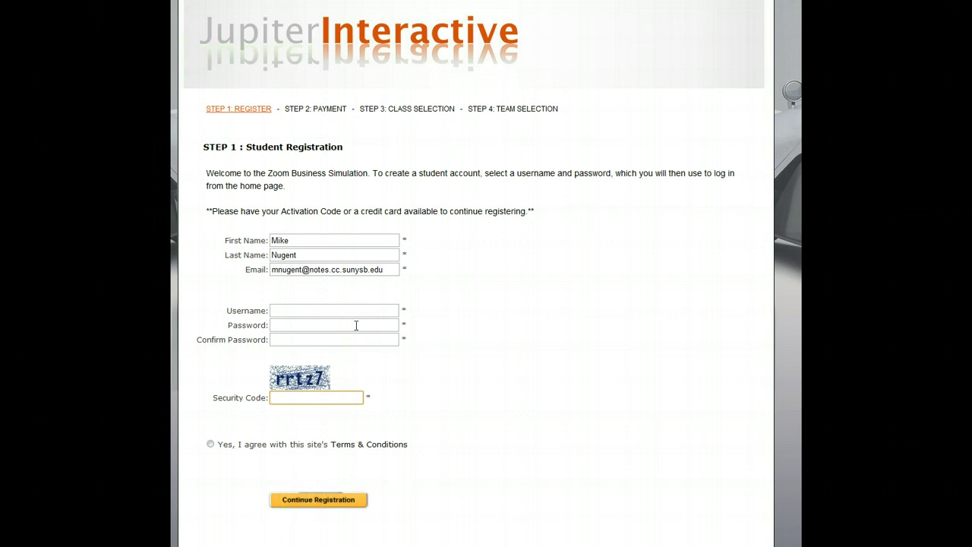
pyautogui.click(298, 310)
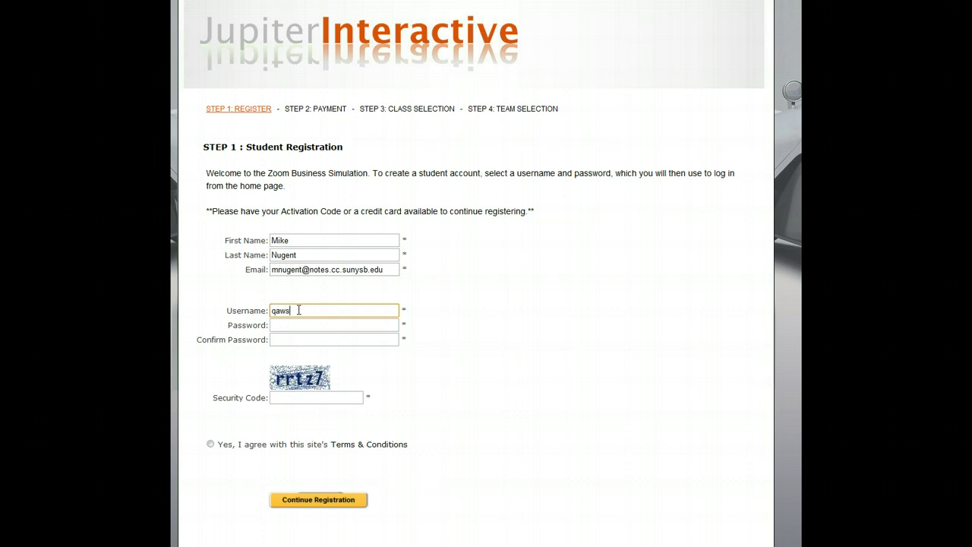
pyautogui.click(325, 325)
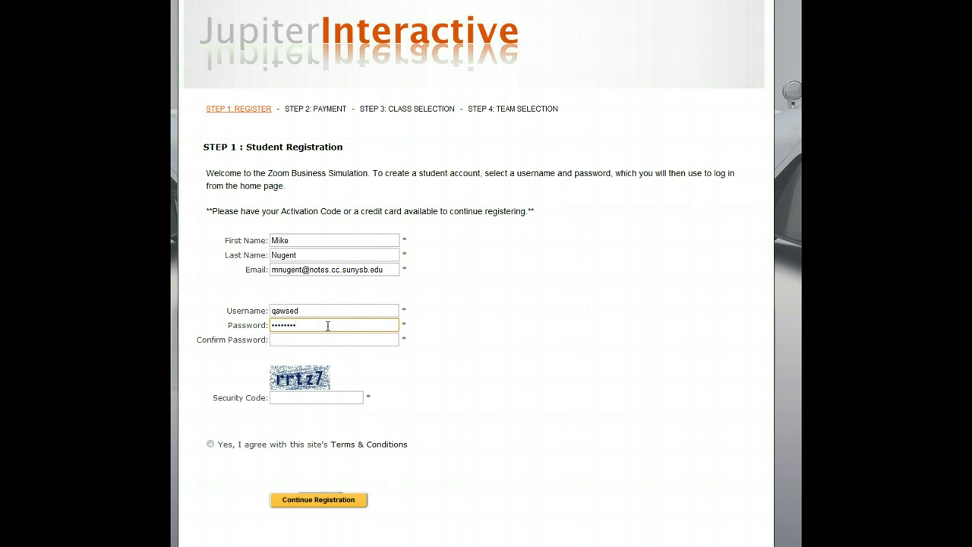
pyautogui.click(321, 340)
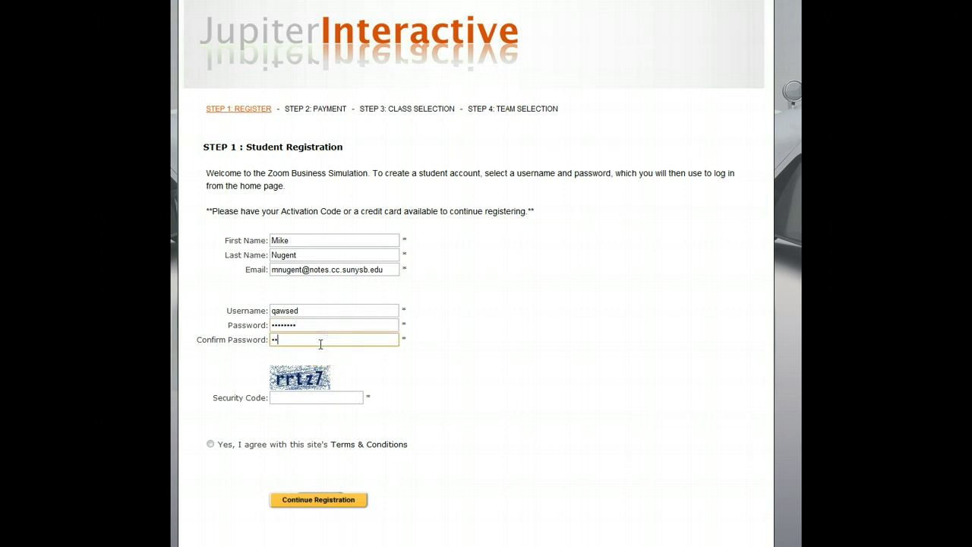
pyautogui.click(296, 399)
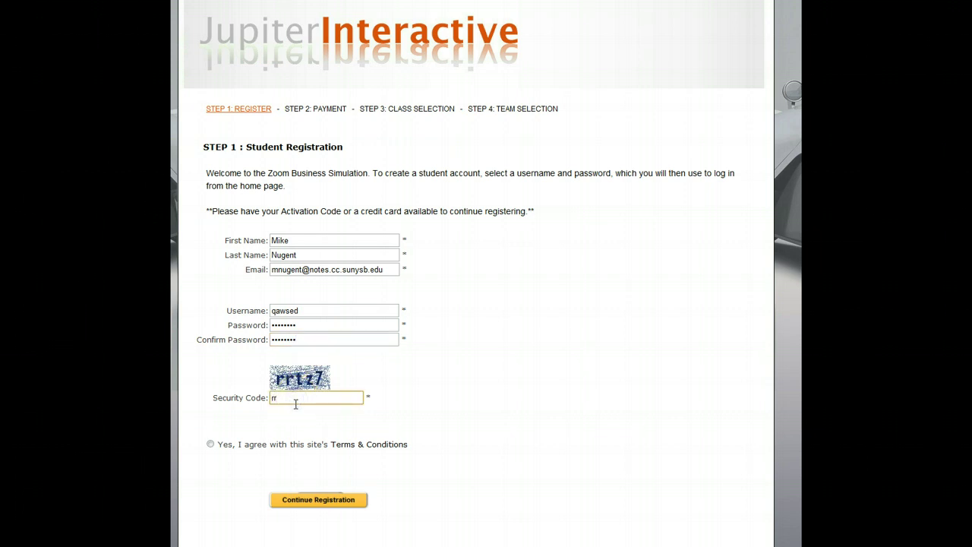
pyautogui.click(211, 444)
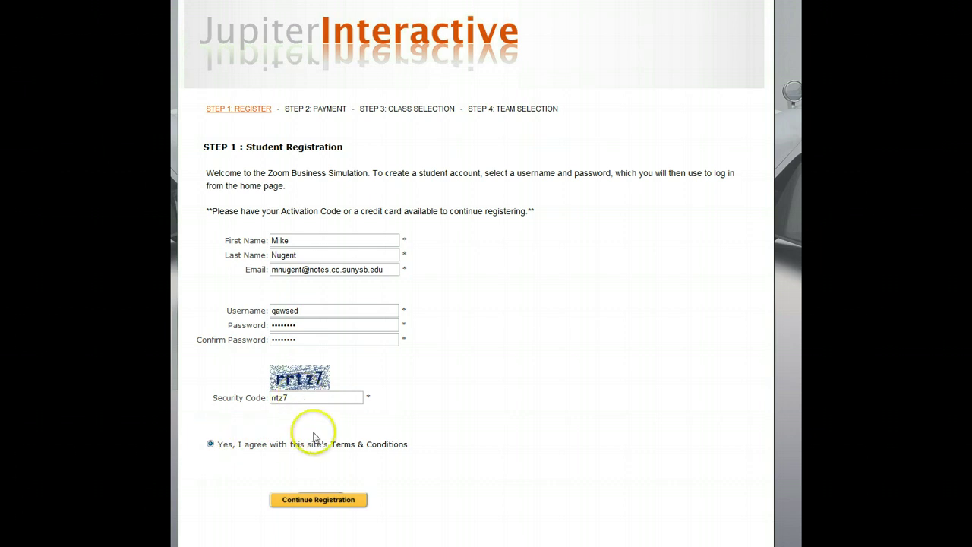
pyautogui.click(306, 507)
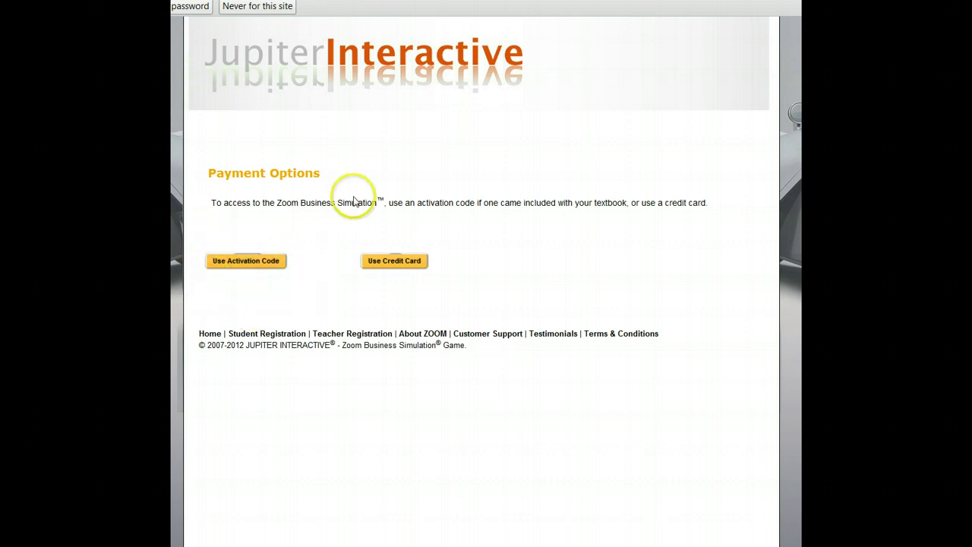
# Step: Review the $34.99 credit-card payment form without filling it, then reload to Payment Options
pyautogui.click(393, 262)
pyautogui.scroll(-3, 373, 341)
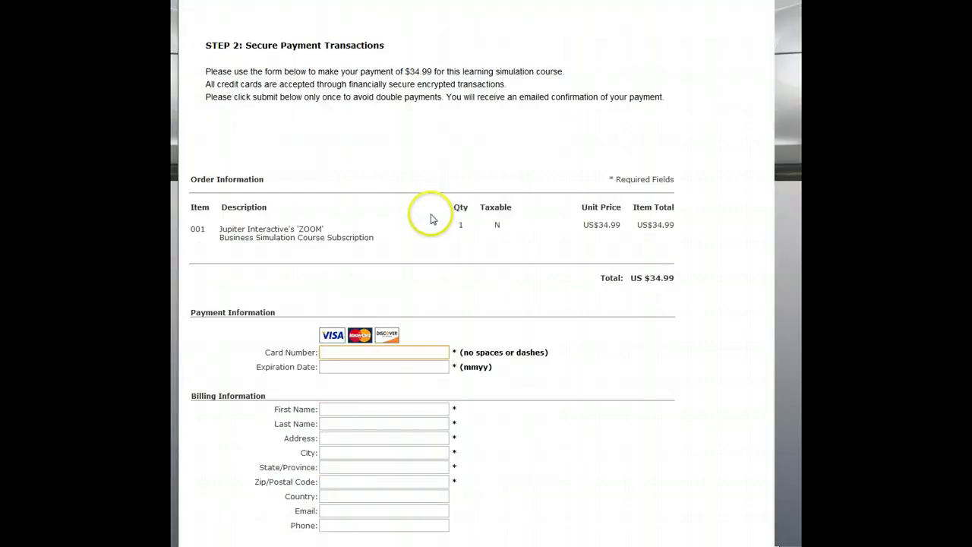
pyautogui.scroll(-2, 430, 217)
pyautogui.scroll(-2, 326, 451)
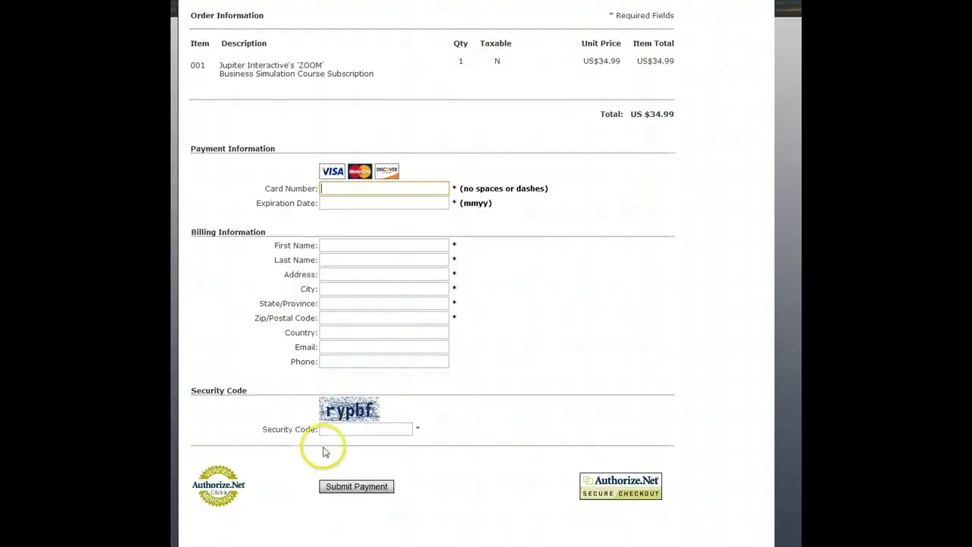
pyautogui.scroll(2, 416, 322)
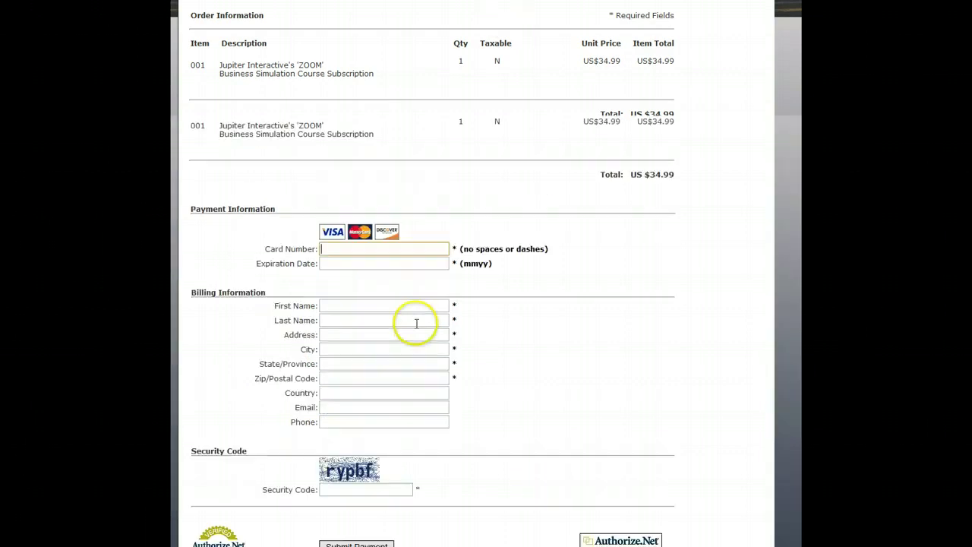
pyautogui.scroll(6, 416, 323)
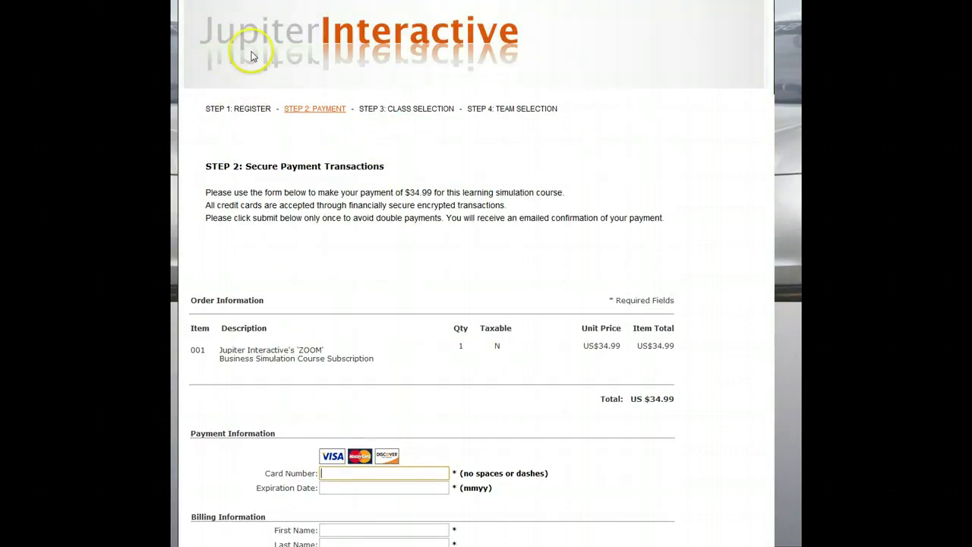
pyautogui.scroll(-6, 242, 113)
pyautogui.scroll(6, 251, 155)
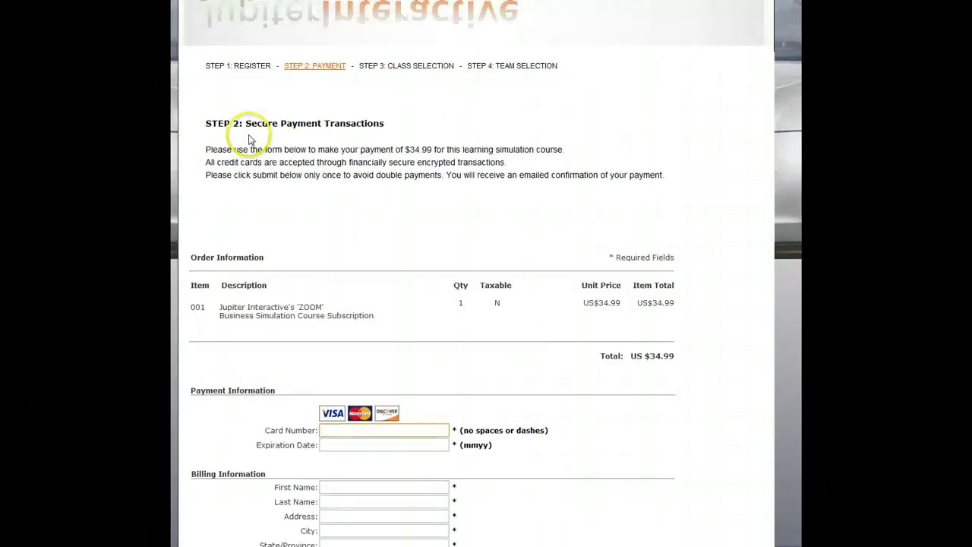
pyautogui.press('F5')
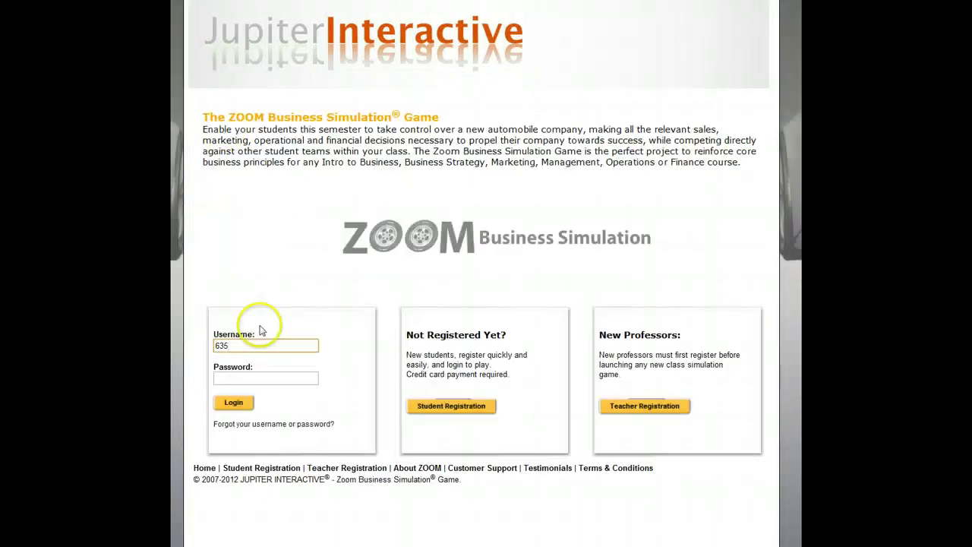
# Step: Log in with the saved username and the account password
pyautogui.click(260, 345)
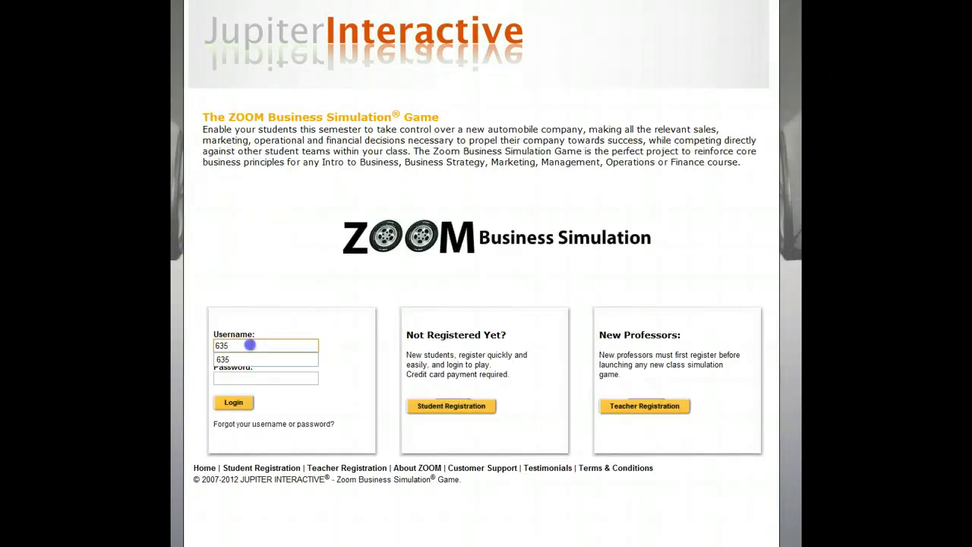
pyautogui.doubleClick(260, 346)
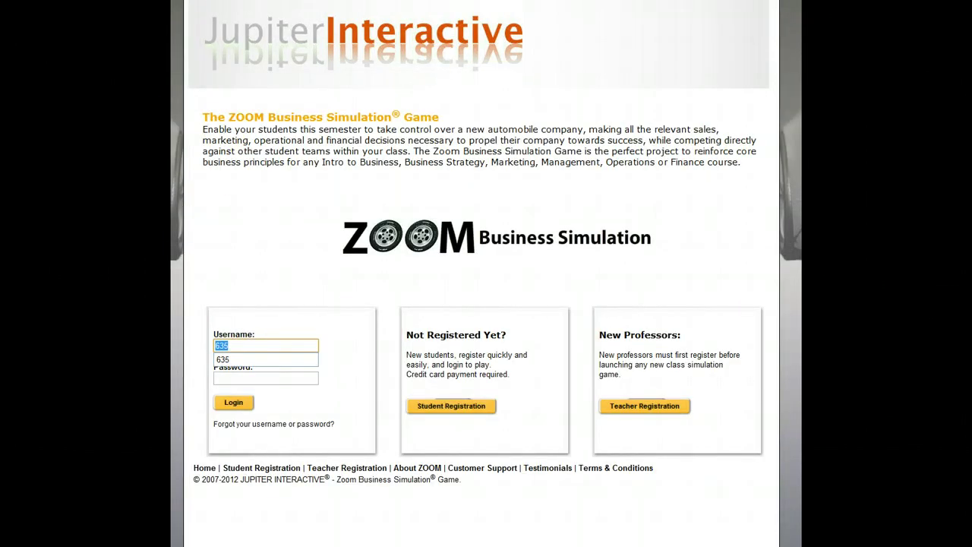
pyautogui.click(226, 376)
pyautogui.write('••')
pyautogui.click(233, 402)
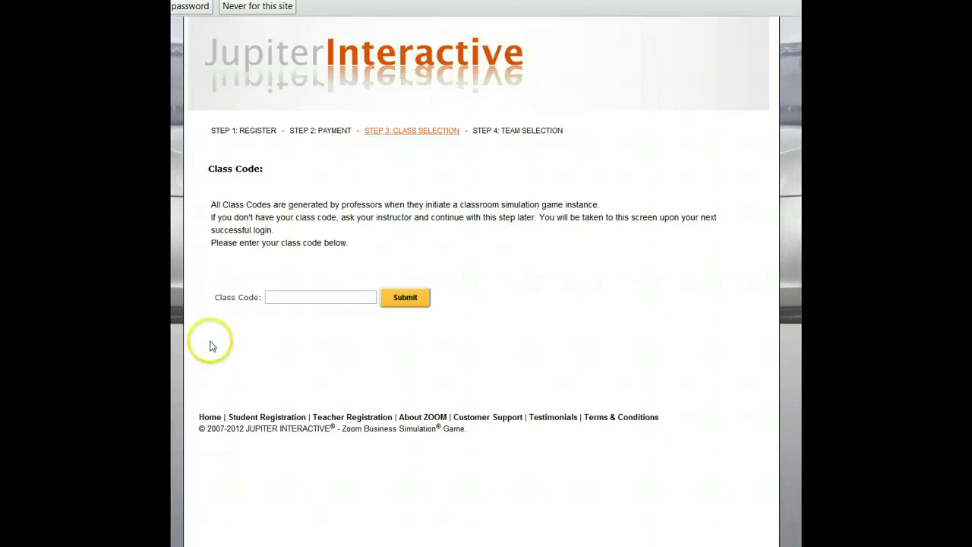
# Step: Submit the class code, then widen the browser window and open the student guide PDF
pyautogui.click(285, 296)
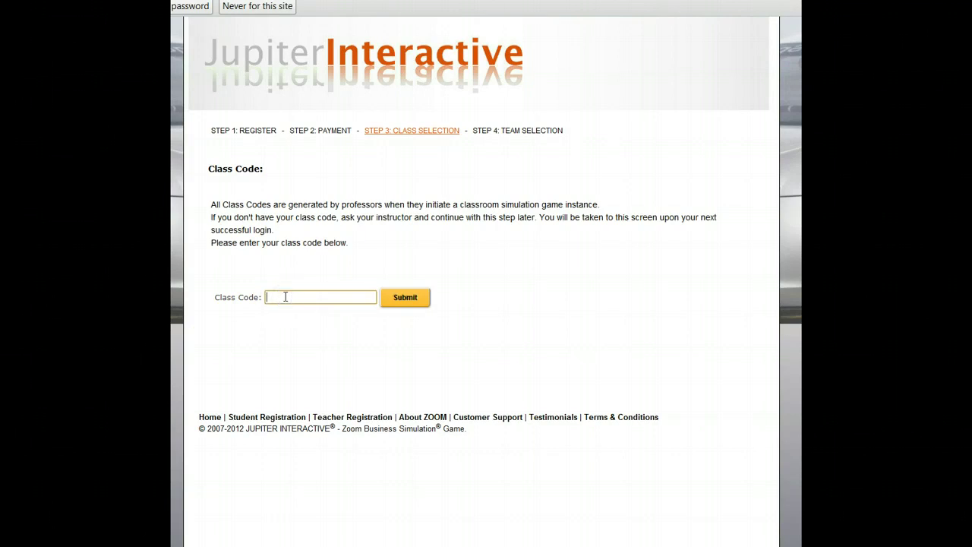
pyautogui.click(285, 296)
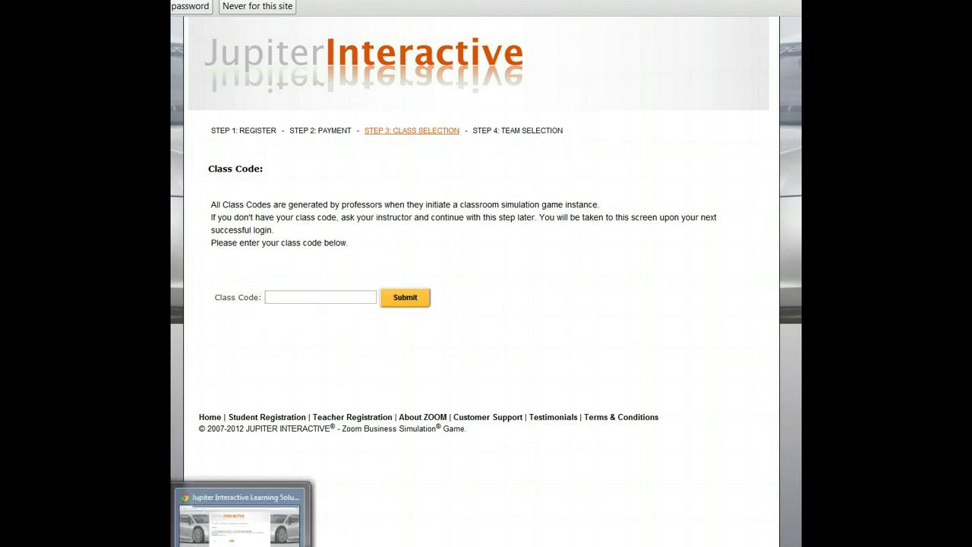
pyautogui.click(240, 543)
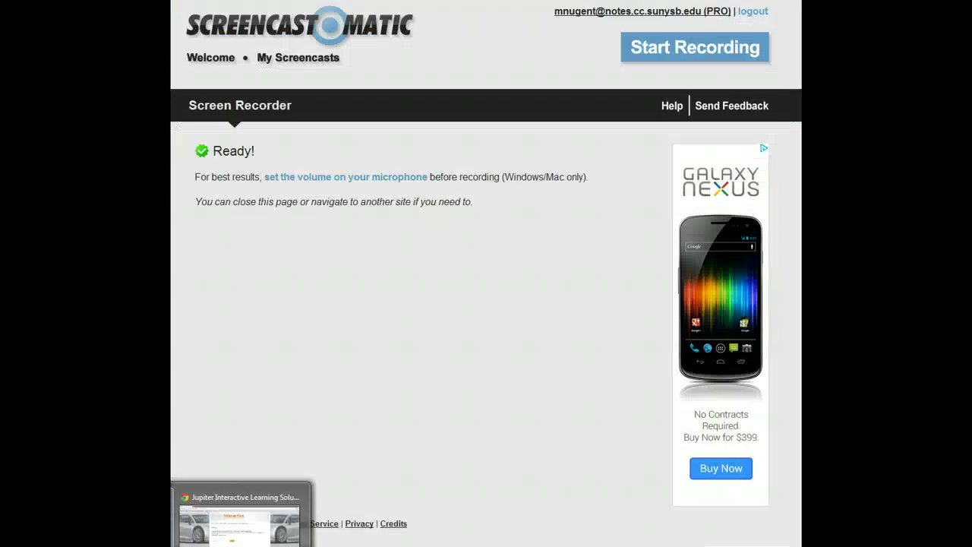
pyautogui.click(238, 532)
pyautogui.click(350, 300)
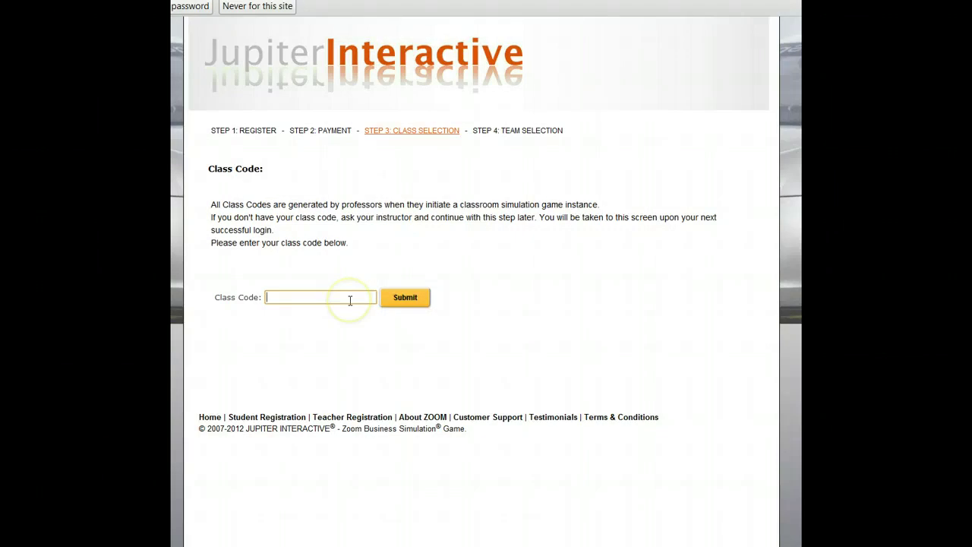
pyautogui.click(350, 300)
pyautogui.click(404, 297)
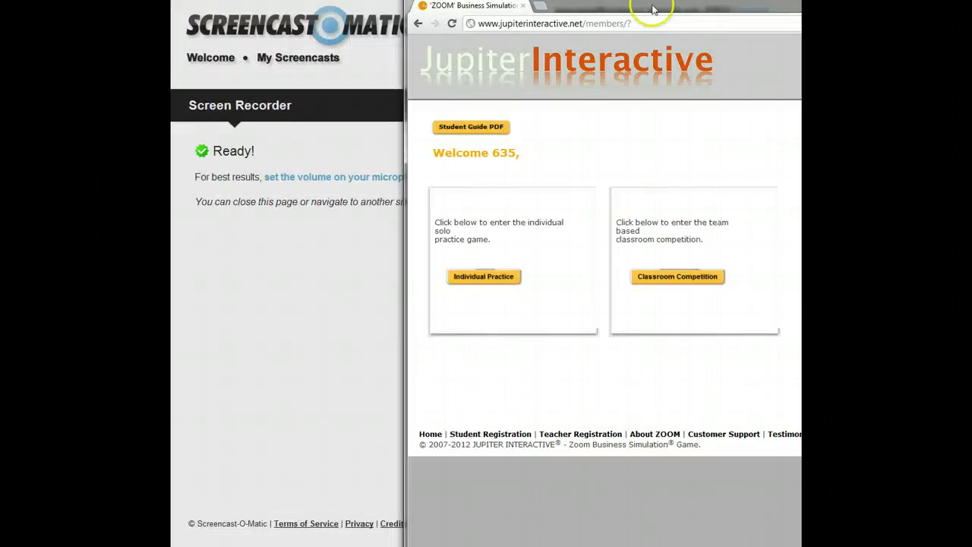
pyautogui.moveTo(683, 6); pyautogui.dragTo(634, 6)
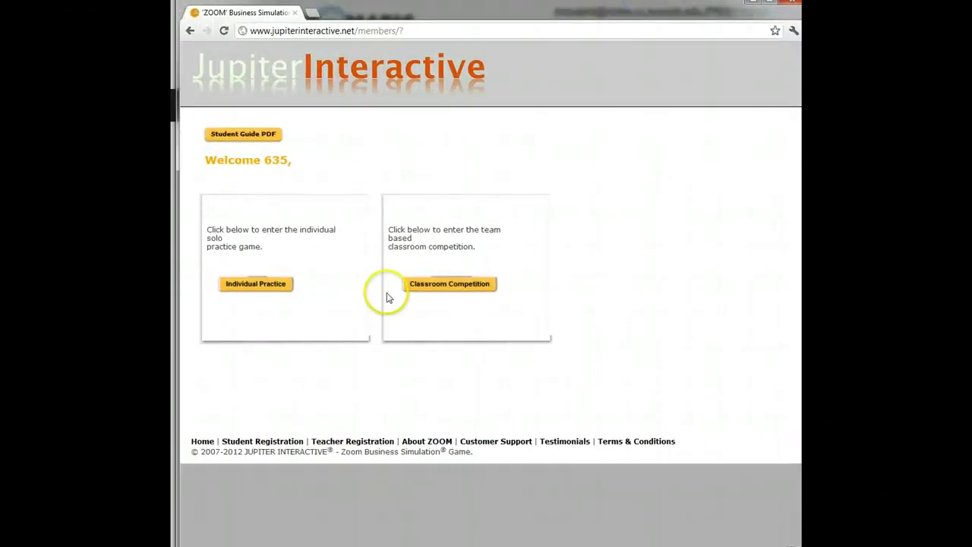
pyautogui.click(239, 134)
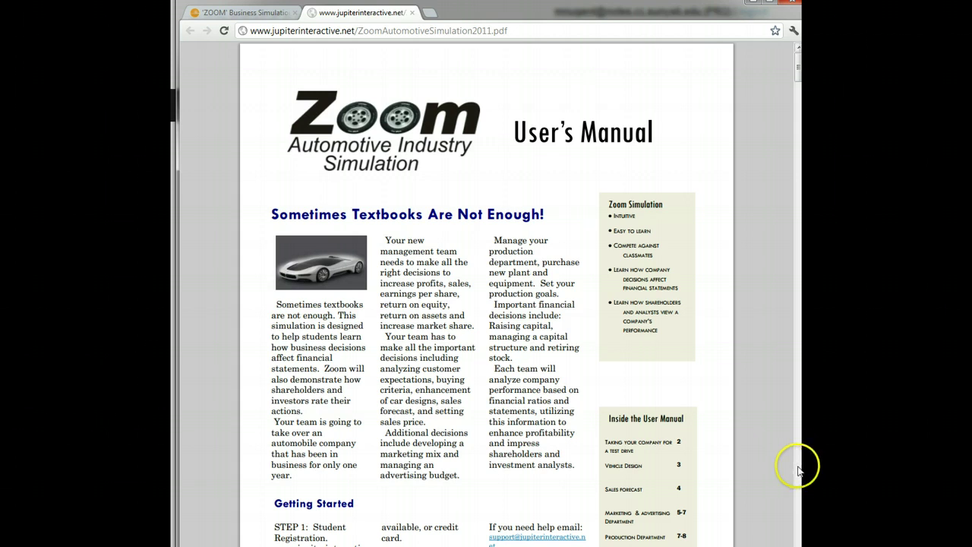
# Step: Skim through the Zoom User's Manual PDF, then return to the ZOOM members page tab
pyautogui.scroll(-20, 797, 469)
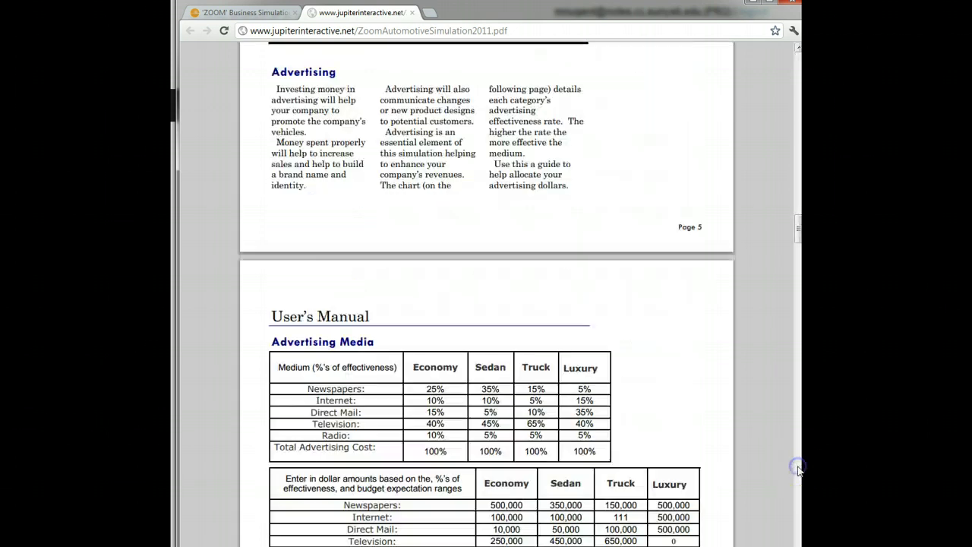
pyautogui.scroll(-15, 798, 469)
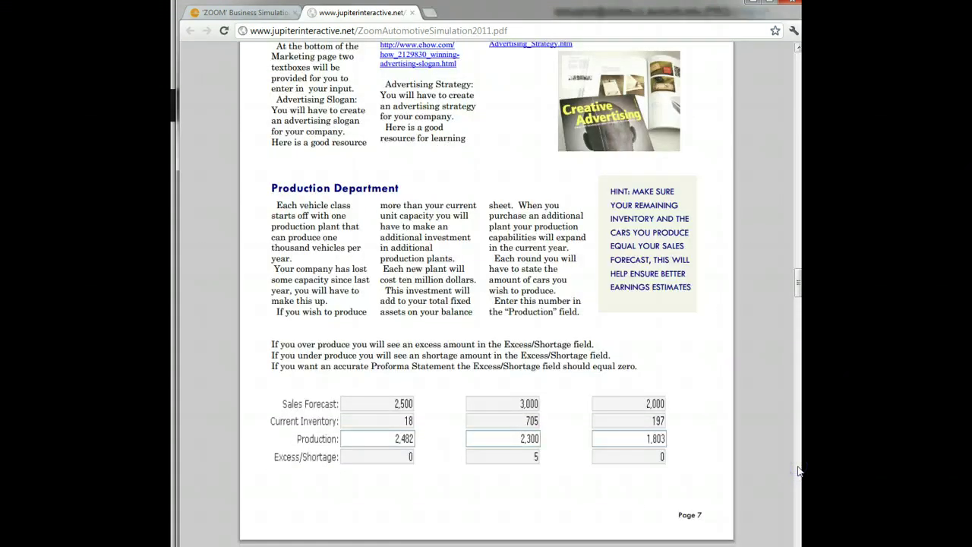
pyautogui.scroll(-20, 797, 469)
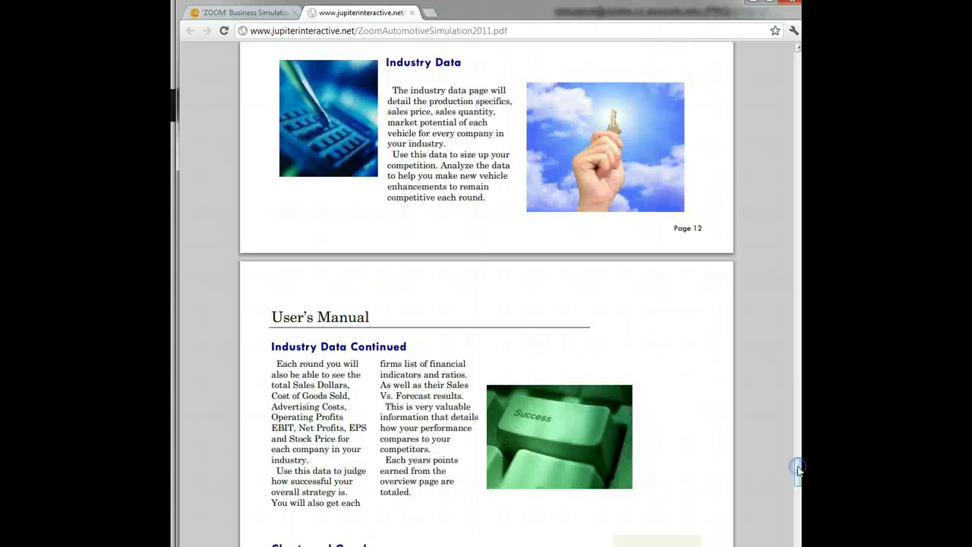
pyautogui.moveTo(797, 471); pyautogui.dragTo(797, 61)
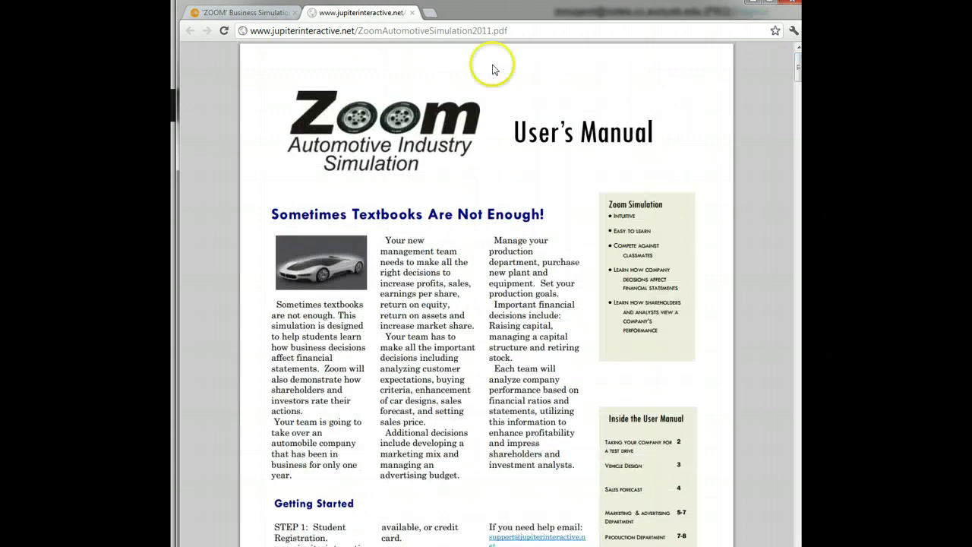
pyautogui.click(245, 14)
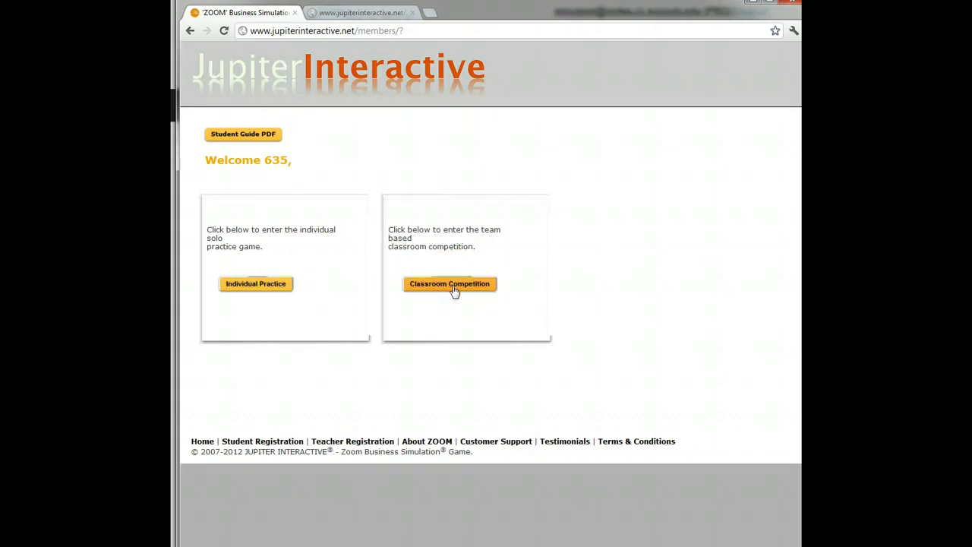
# Step: Enter Classroom Competition and start creating a new company
pyautogui.click(457, 286)
pyautogui.click(450, 289)
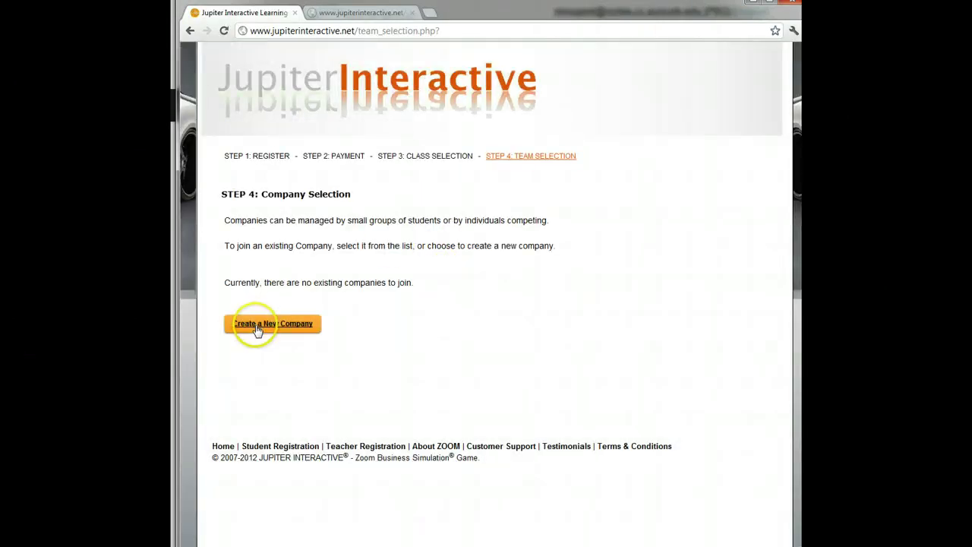
pyautogui.click(275, 325)
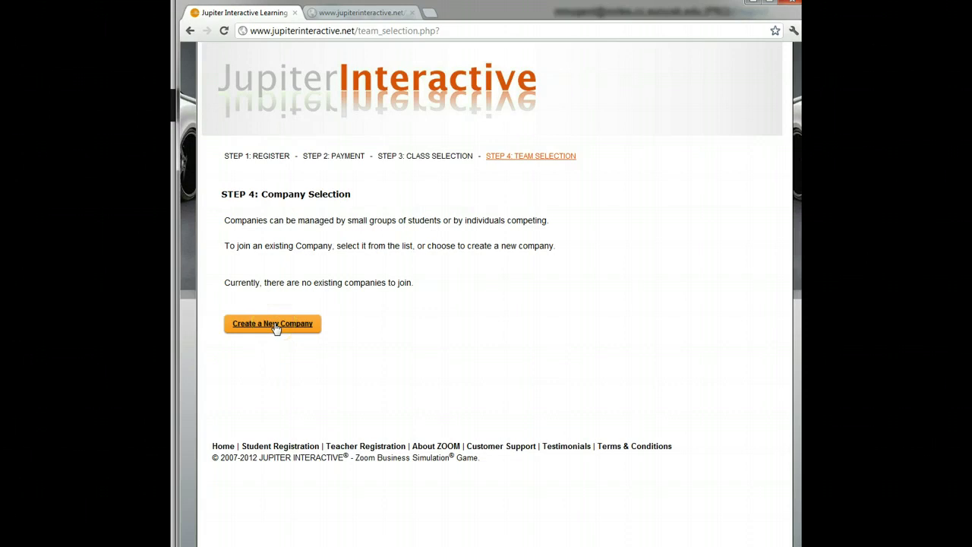
pyautogui.click(275, 327)
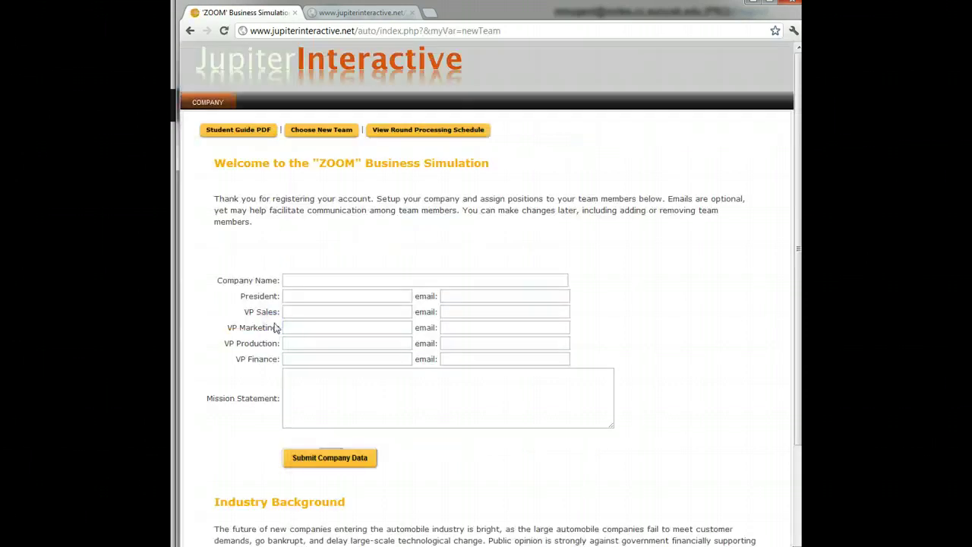
pyautogui.click(271, 338)
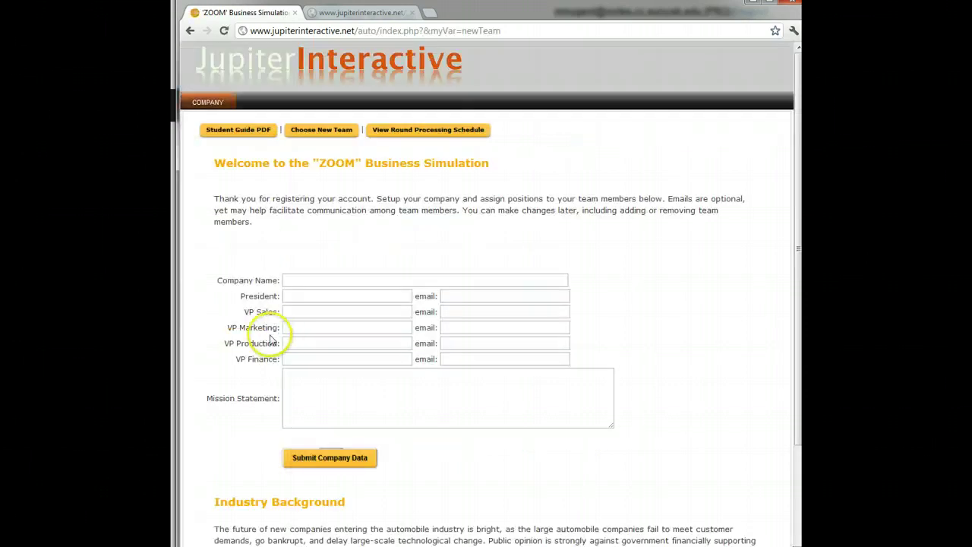
# Step: Fill in the company name and officer fields with "me" and submit the company data
pyautogui.click(302, 279)
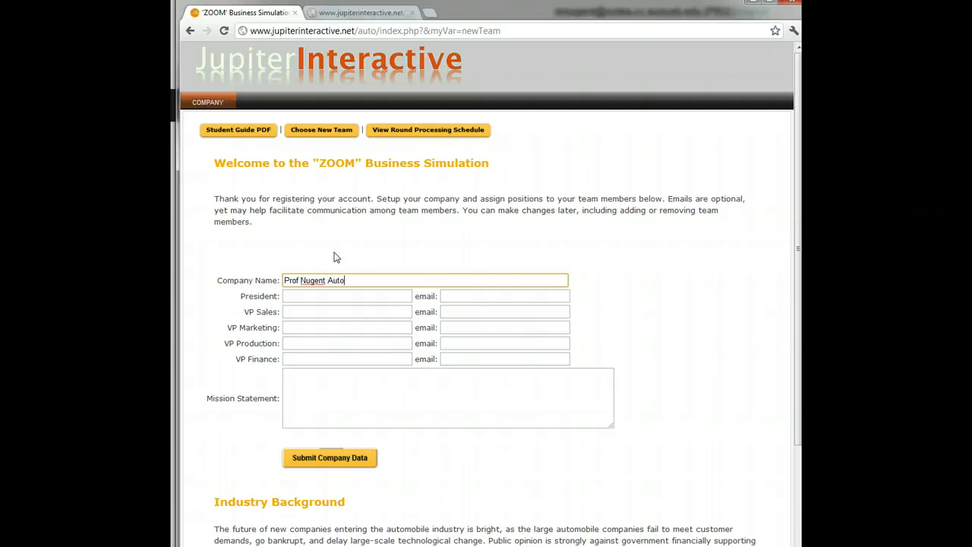
pyautogui.click(320, 295)
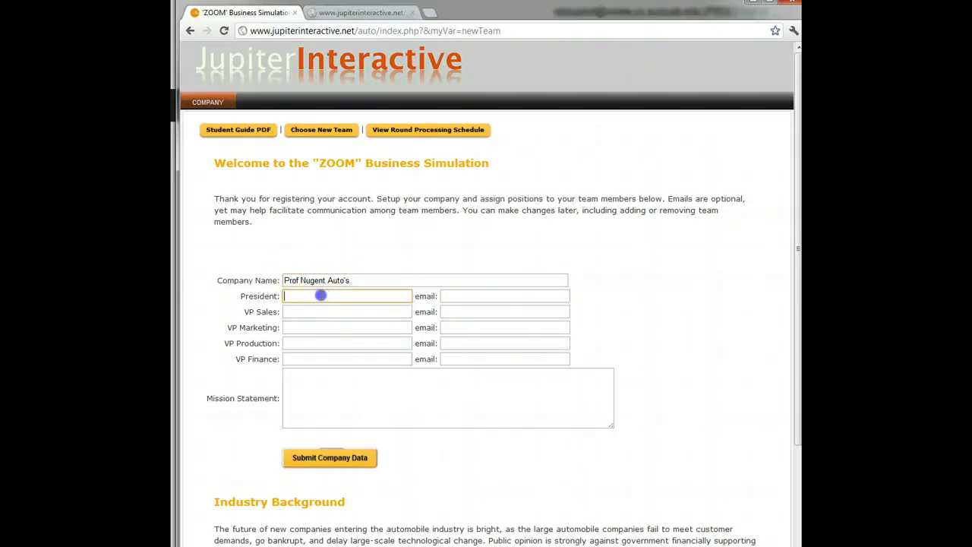
pyautogui.press('Tab')
pyautogui.press('Tab')
pyautogui.press('Tab')
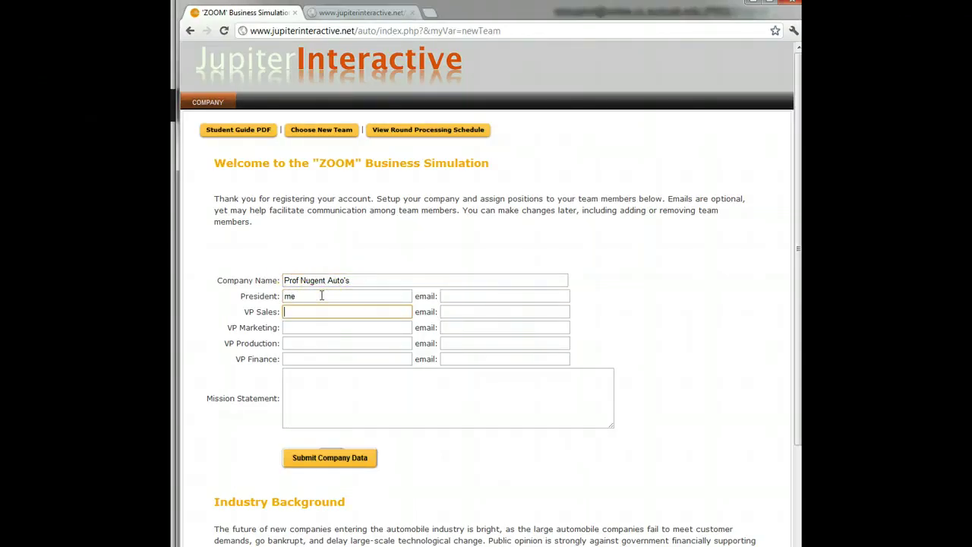
pyautogui.hotkey('shift', 'Tab')
pyautogui.write('me')
pyautogui.press('Tab')
pyautogui.press('Tab')
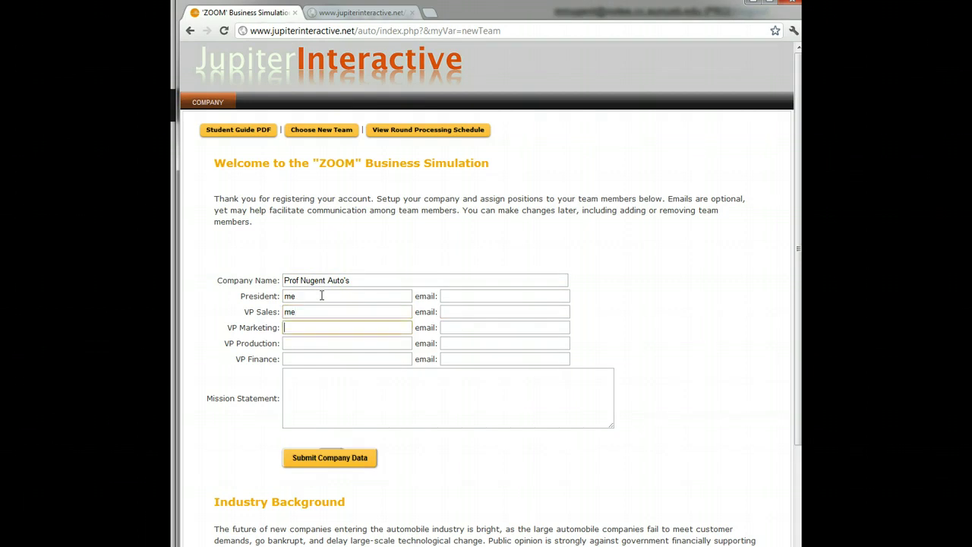
pyautogui.press('Tab')
pyautogui.press('Tab')
pyautogui.hotkey('shift', 'Tab')
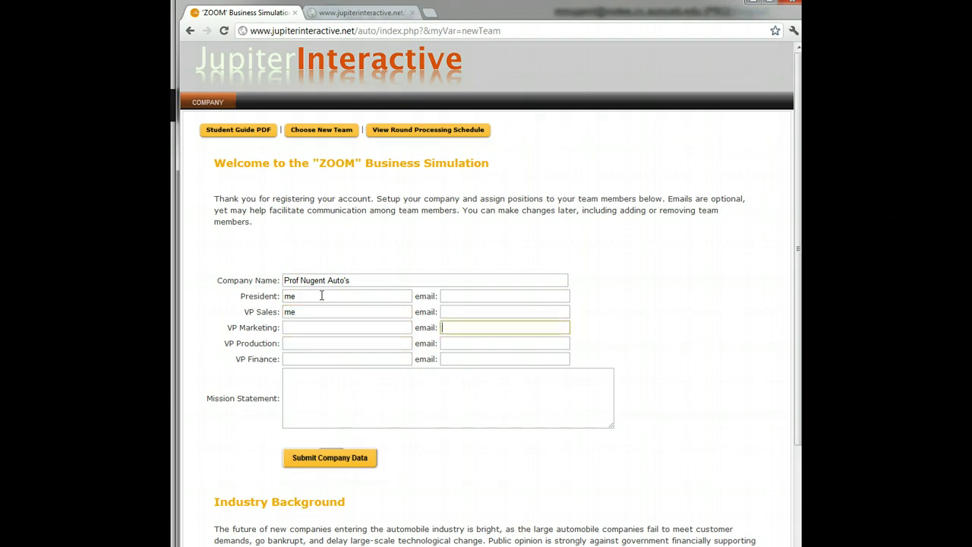
pyautogui.hotkey('shift', 'Tab')
pyautogui.press('Tab')
pyautogui.press('Tab')
pyautogui.write('m')
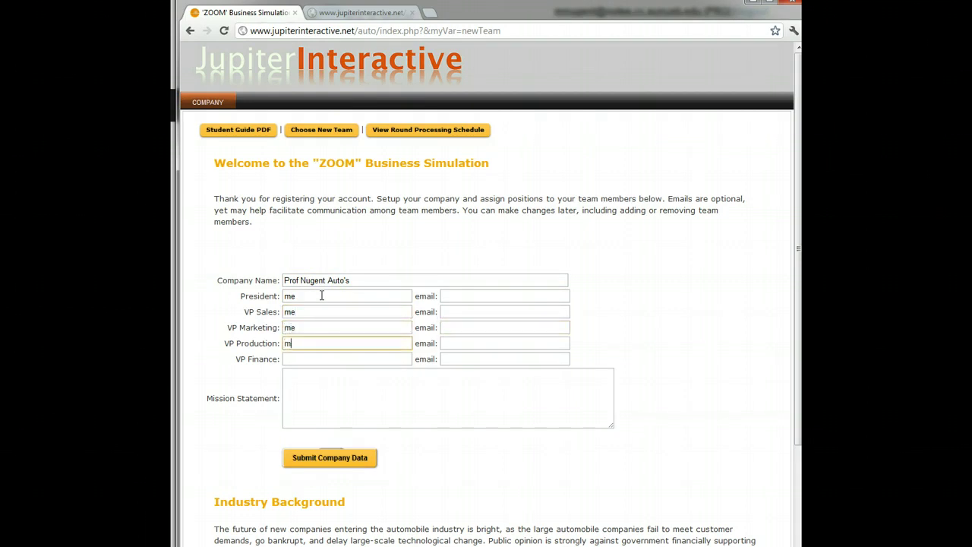
pyautogui.write('e')
pyautogui.press('Tab')
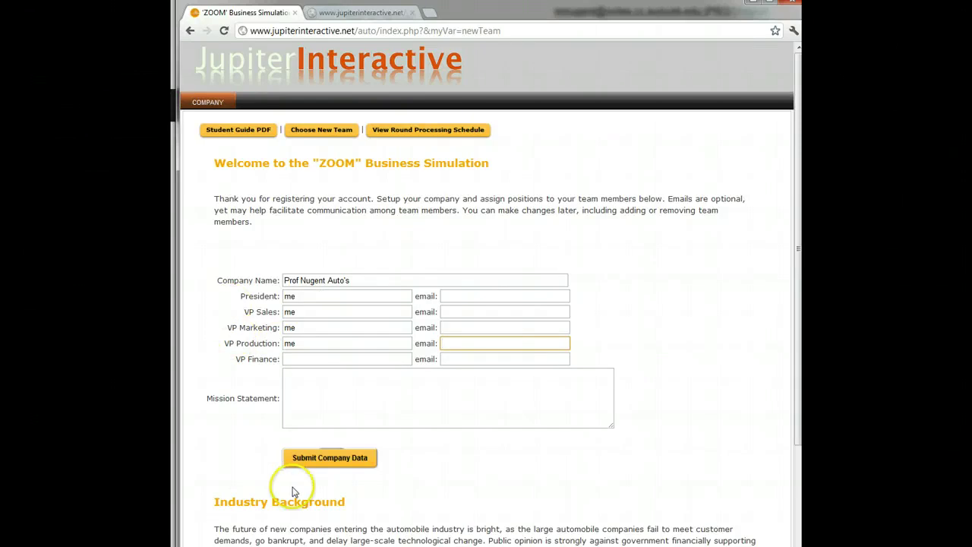
pyautogui.click(305, 460)
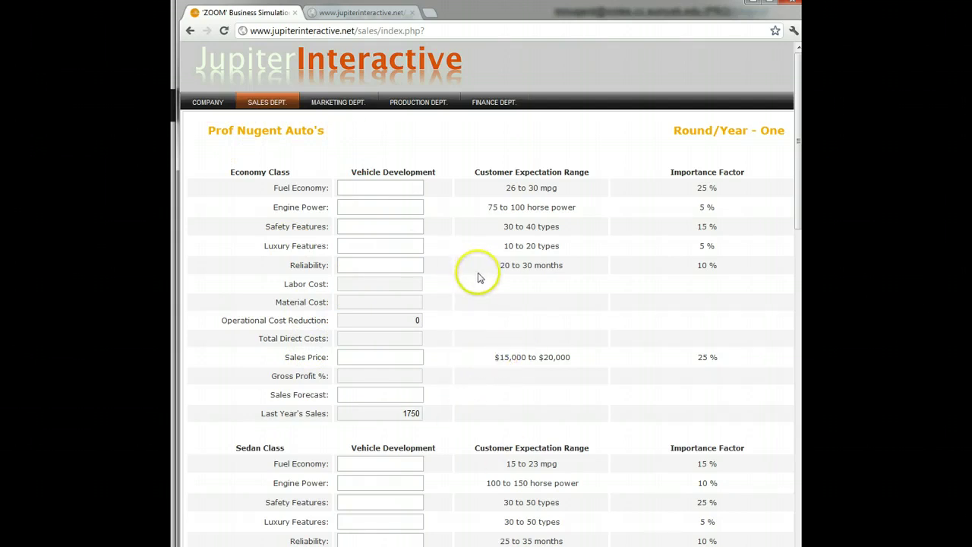
# Step: Browse the Sales, Marketing, Production and Finance Dept pages, then return to the home login page
pyautogui.scroll(-4, 477, 277)
pyautogui.scroll(4, 477, 277)
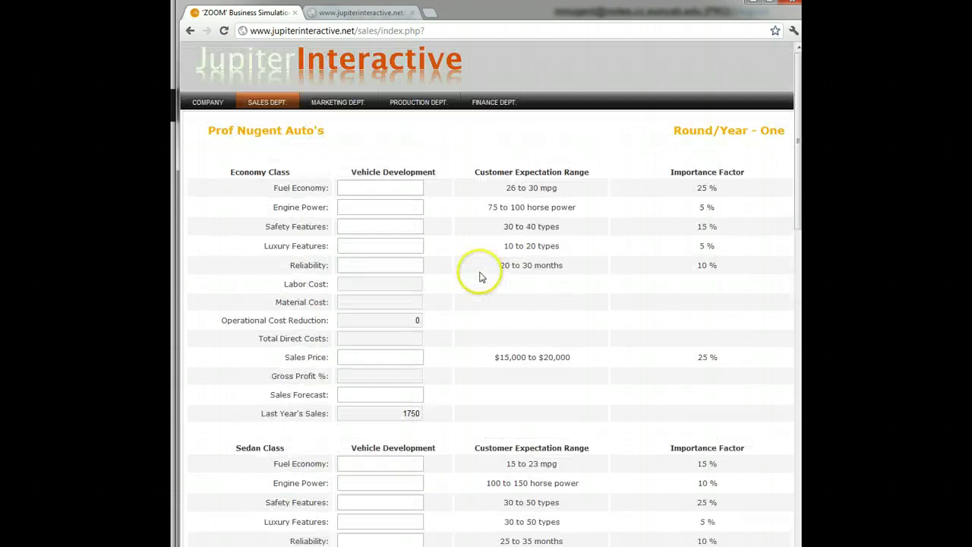
pyautogui.scroll(-13, 369, 210)
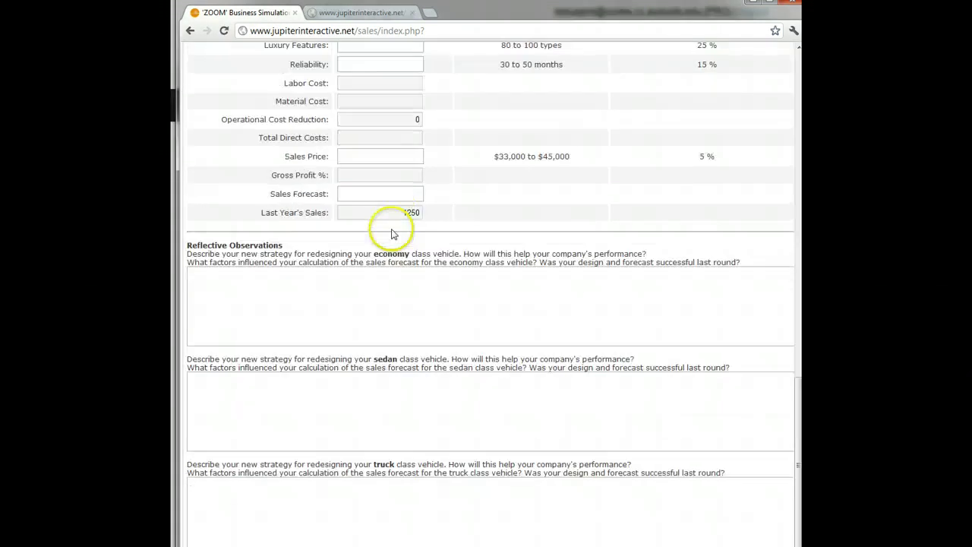
pyautogui.scroll(13, 387, 224)
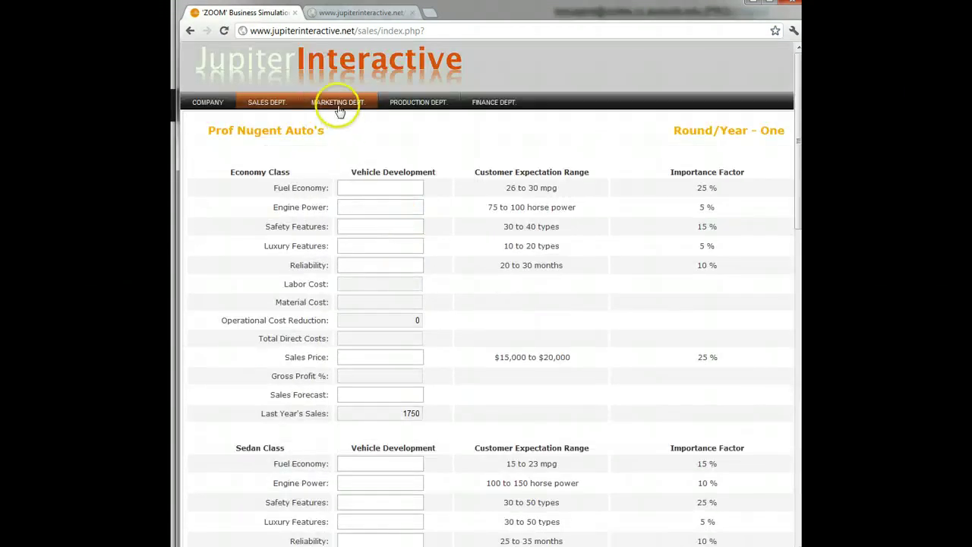
pyautogui.click(339, 106)
pyautogui.click(417, 105)
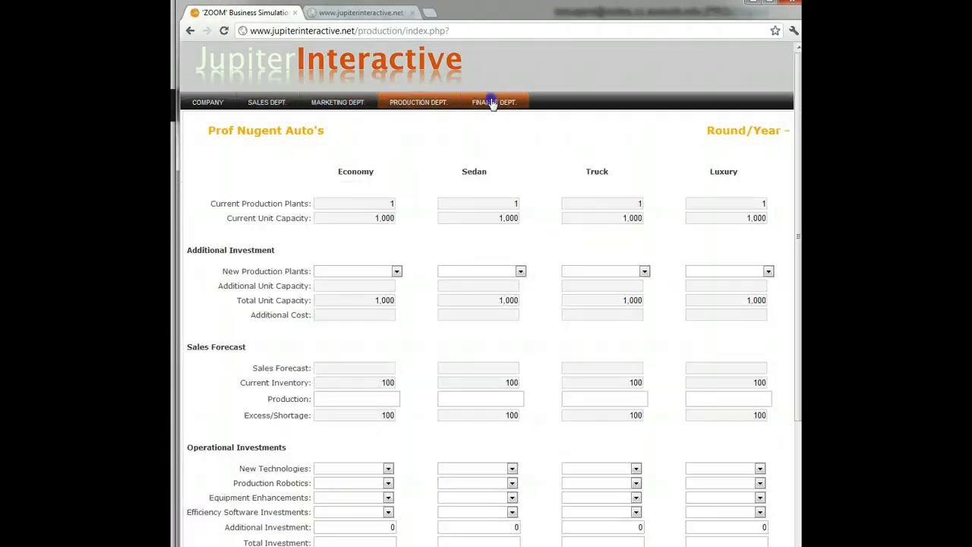
pyautogui.click(492, 103)
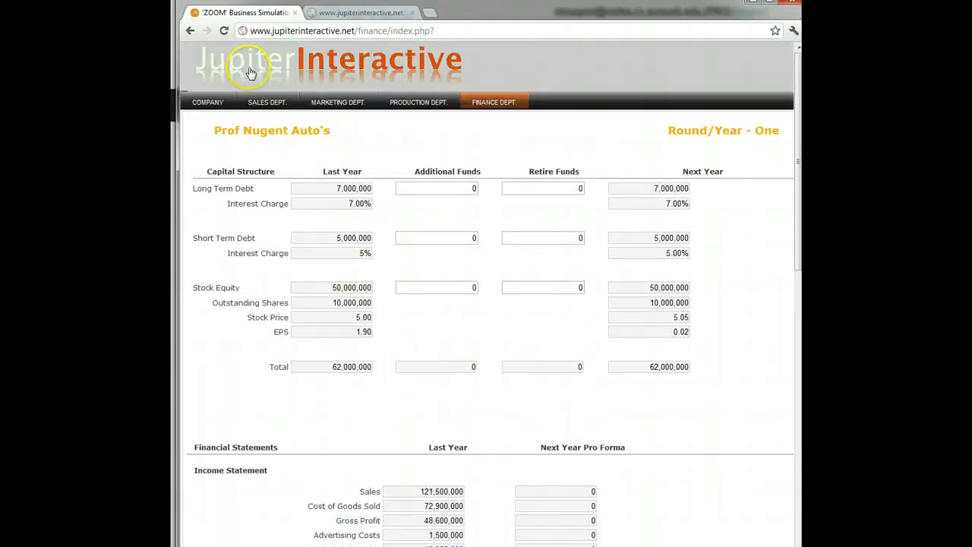
pyautogui.click(250, 72)
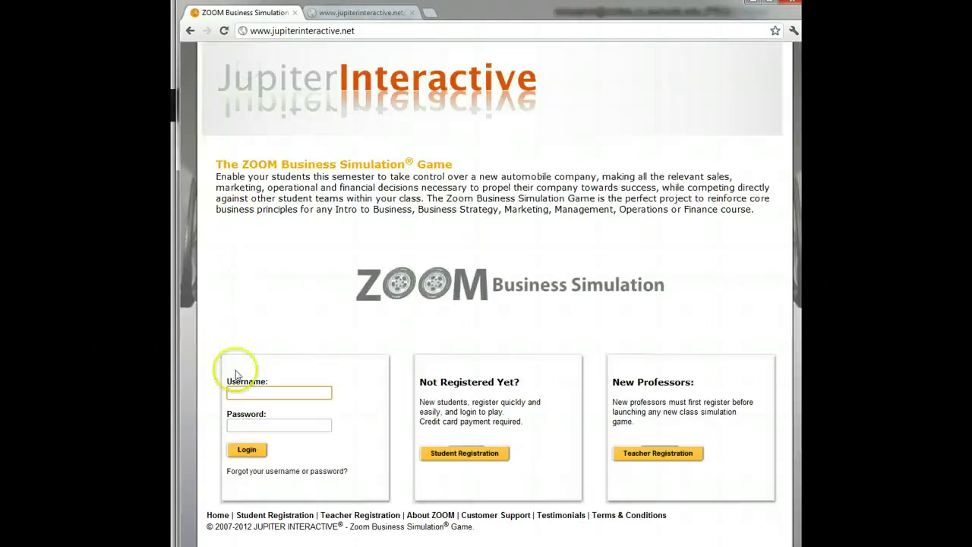
# Step: Log in with the account username and password and start the Individual Practice game
pyautogui.write('635')
pyautogui.click(250, 424)
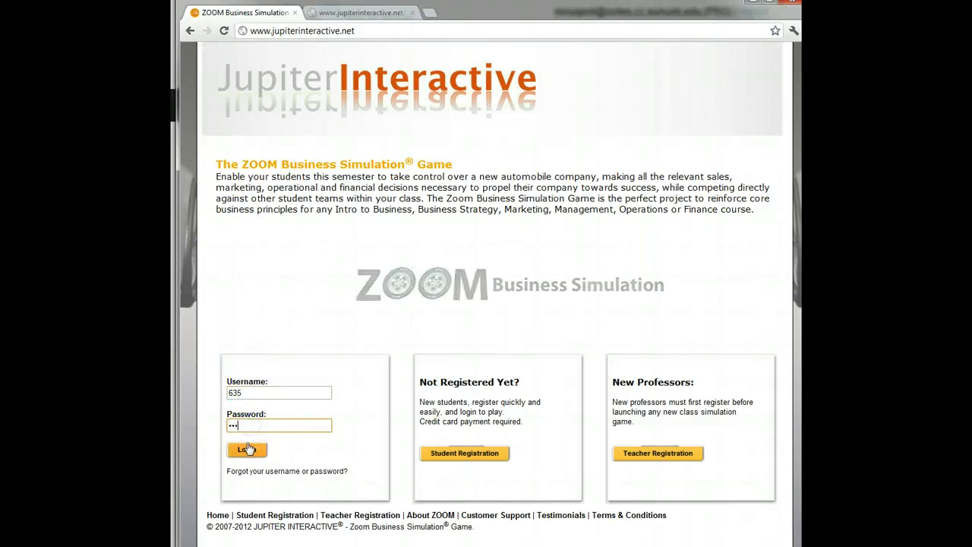
pyautogui.click(243, 449)
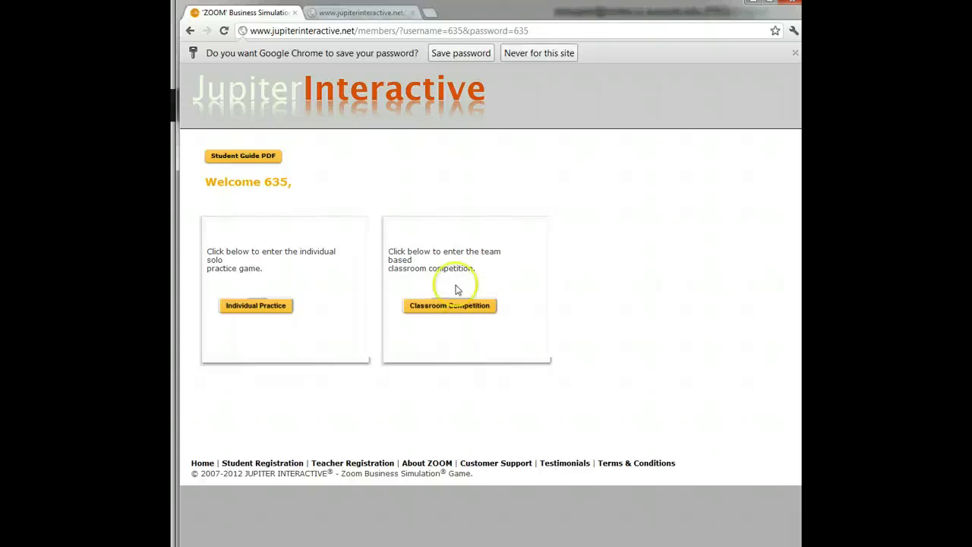
pyautogui.click(246, 316)
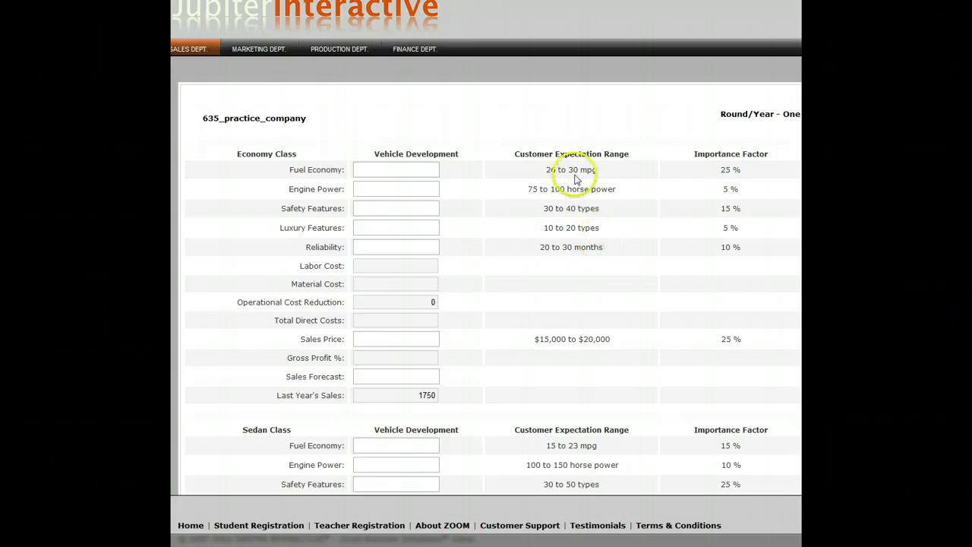
# Step: Try trial Economy fuel economy values (30, 24, 1) and dismiss the fuel-economy warning
pyautogui.click(550, 172)
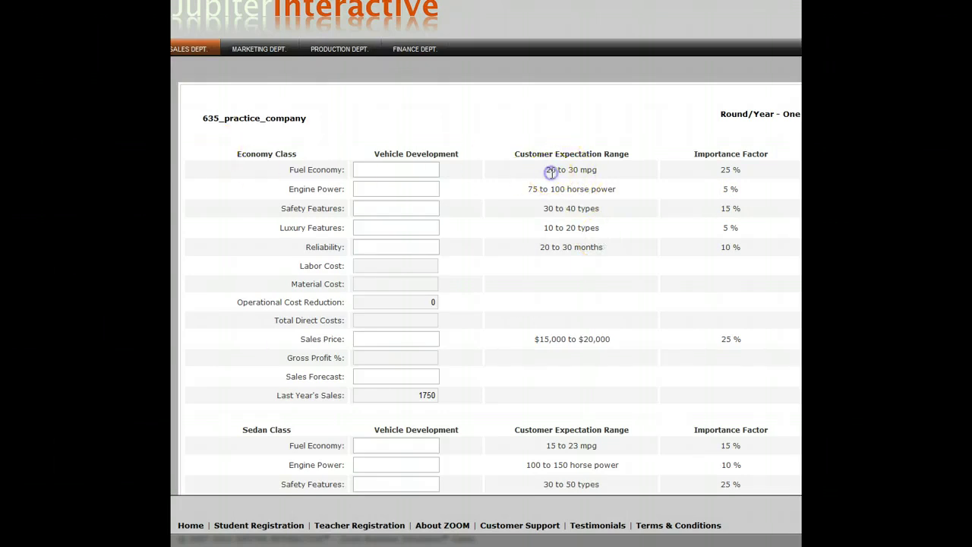
pyautogui.click(571, 339)
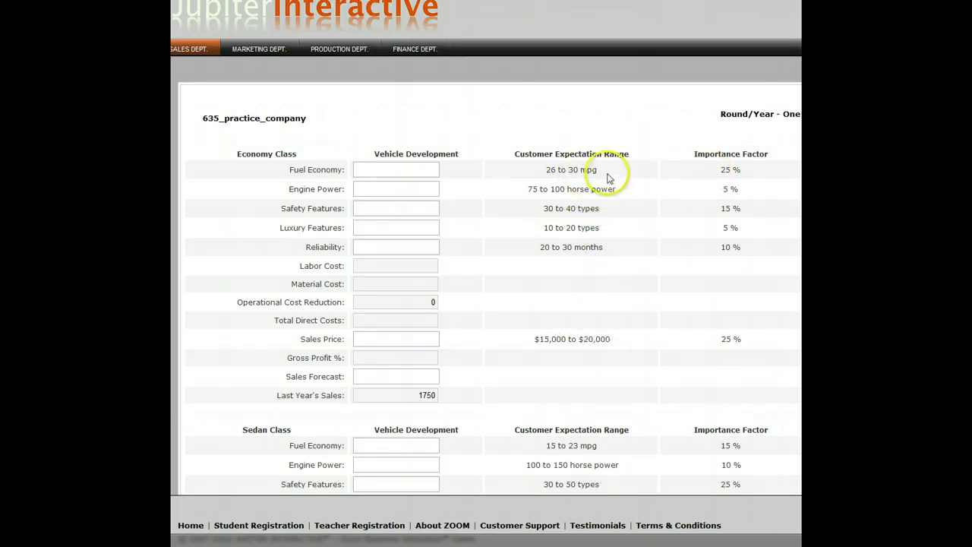
pyautogui.click(405, 169)
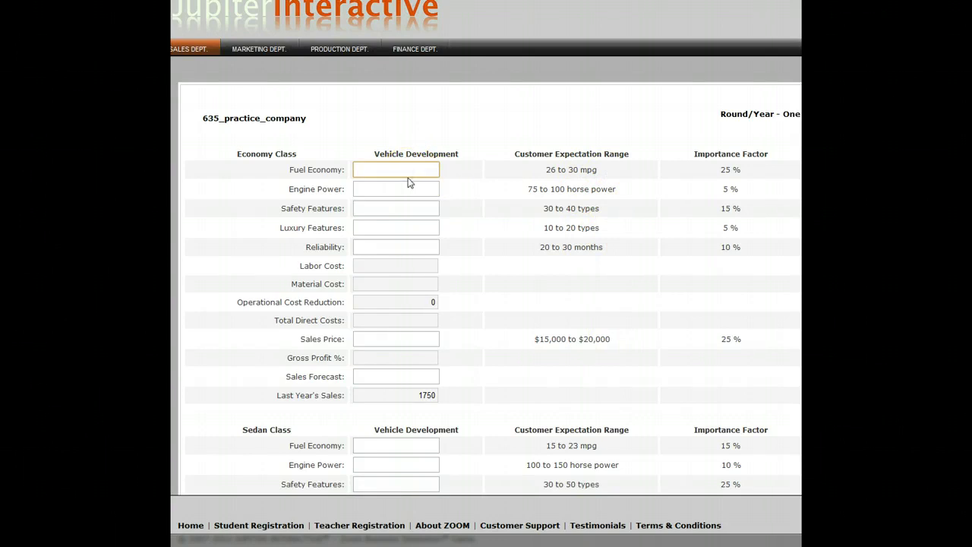
pyautogui.write('3')
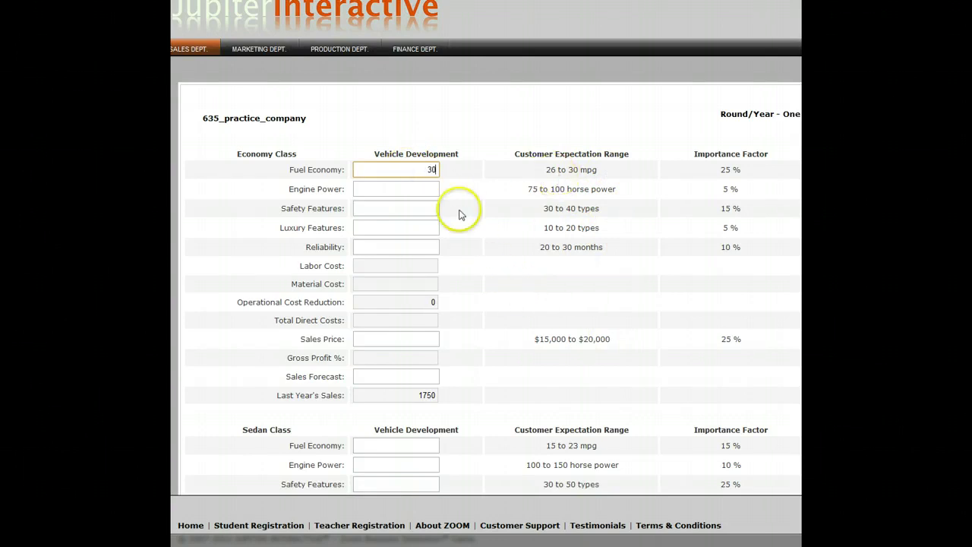
pyautogui.write('0')
pyautogui.click(423, 169)
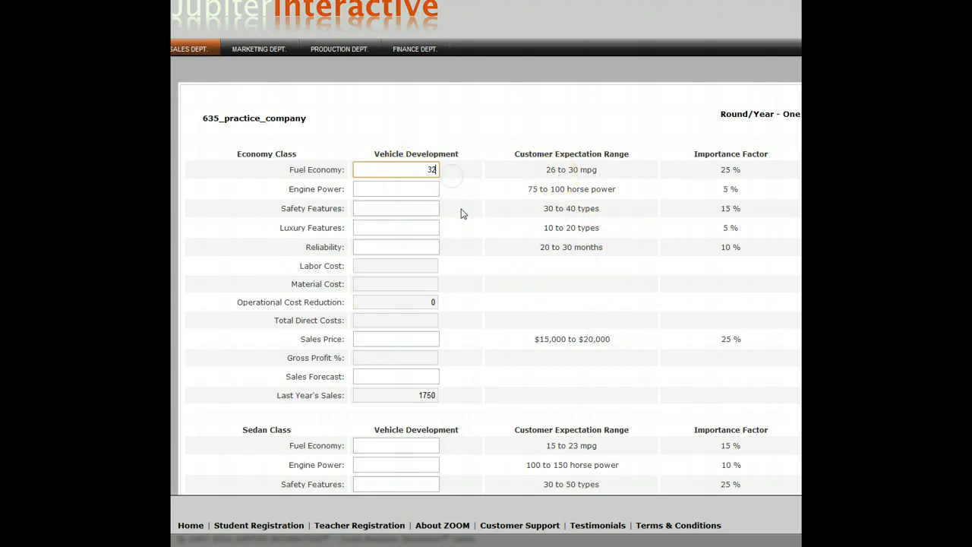
pyautogui.doubleClick(403, 169)
pyautogui.write('24')
pyautogui.click(499, 210)
pyautogui.moveTo(412, 169); pyautogui.dragTo(483, 178)
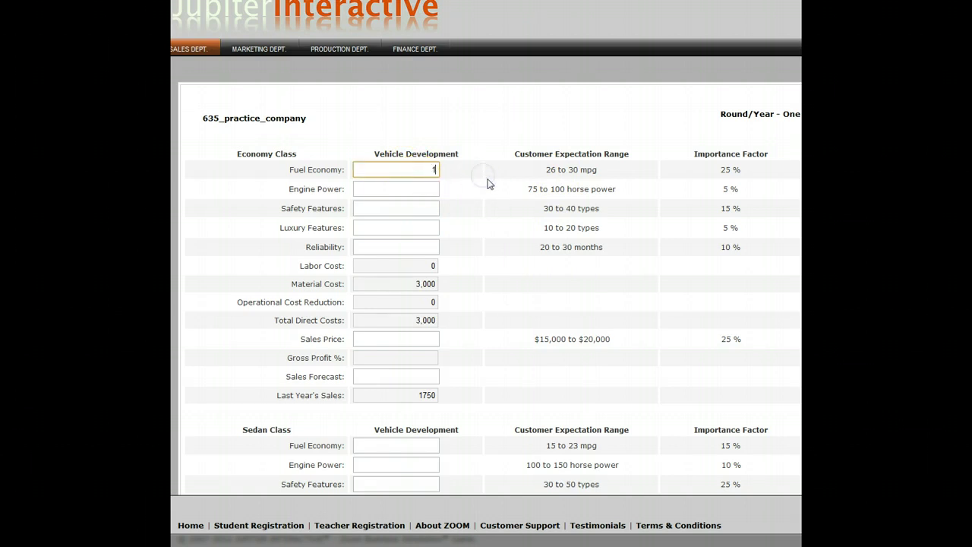
pyautogui.write('1')
pyautogui.click(498, 192)
pyautogui.click(547, 239)
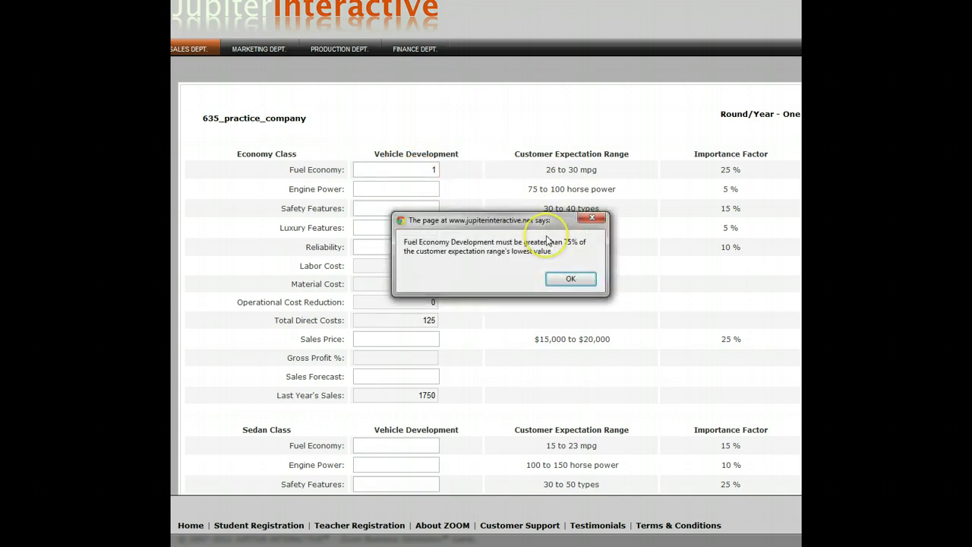
pyautogui.click(568, 280)
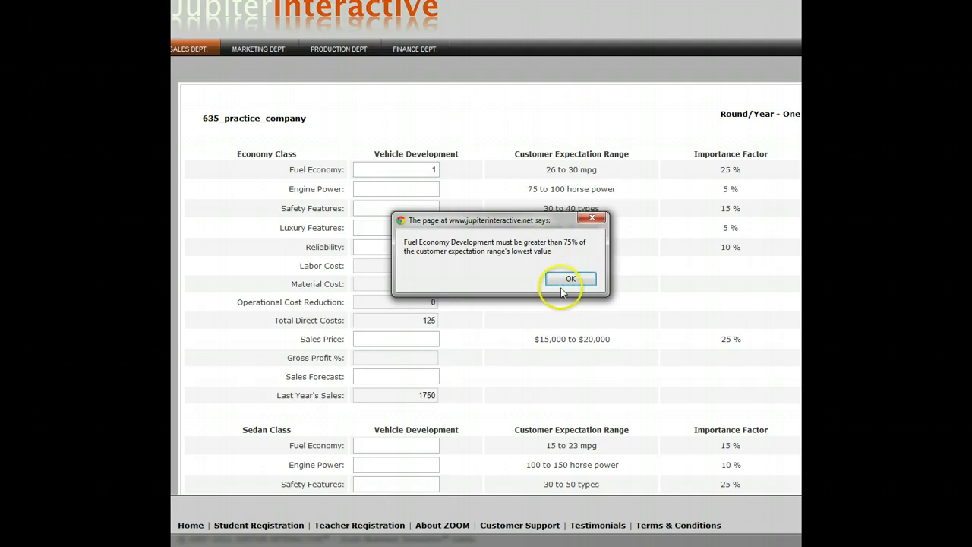
pyautogui.click(523, 272)
pyautogui.click(569, 278)
# Step: Set Economy specs to 32 mpg, 70 horsepower, safety 35, luxury 15 and reliability 25
pyautogui.click(416, 168)
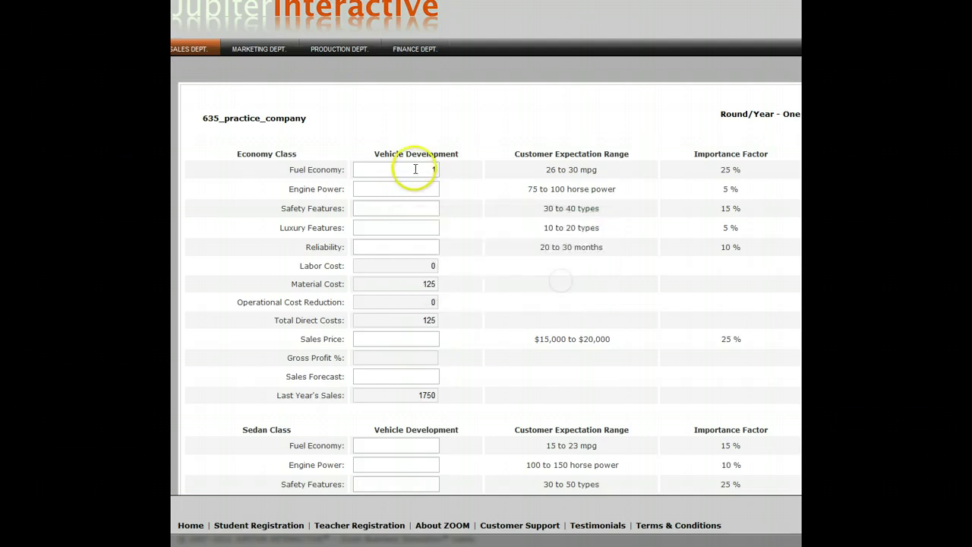
pyautogui.write('3')
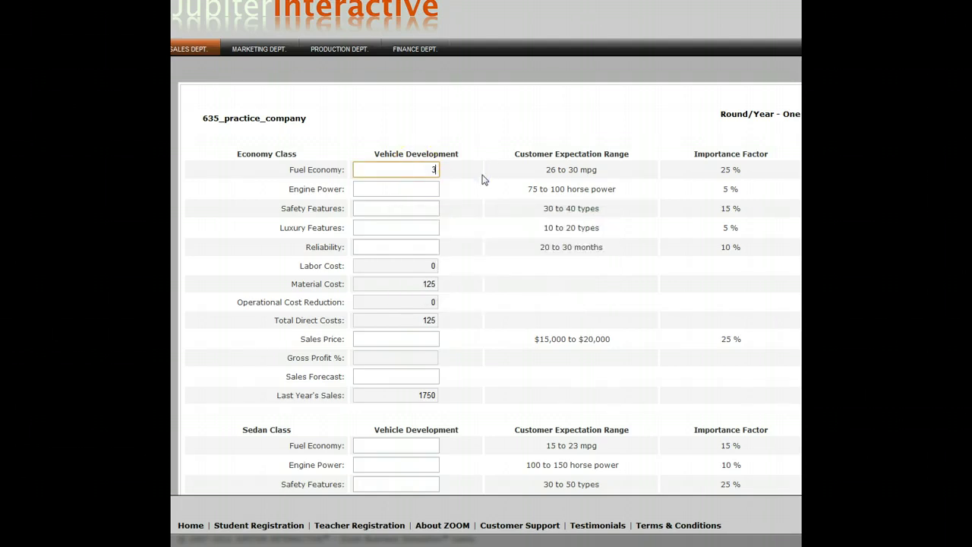
pyautogui.write('2')
pyautogui.click(425, 189)
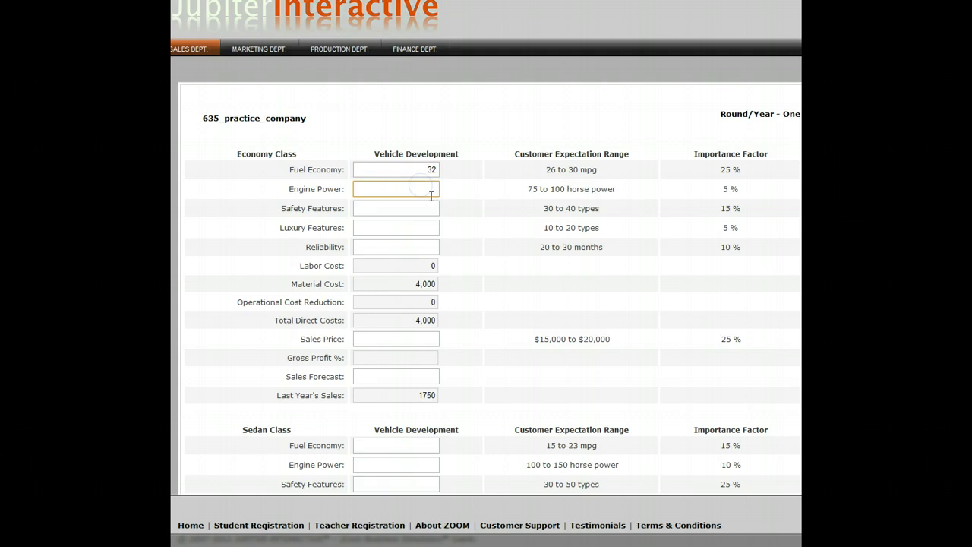
pyautogui.write('70')
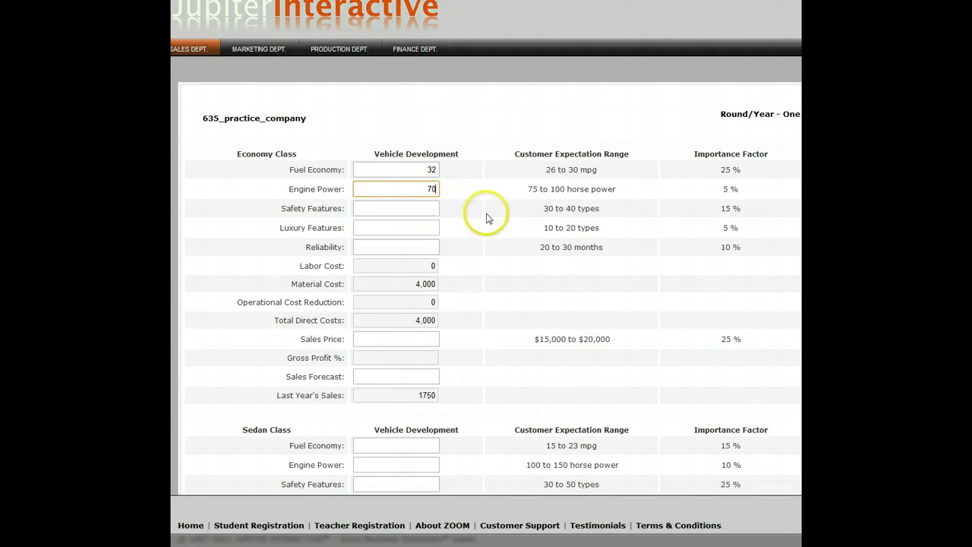
pyautogui.click(416, 208)
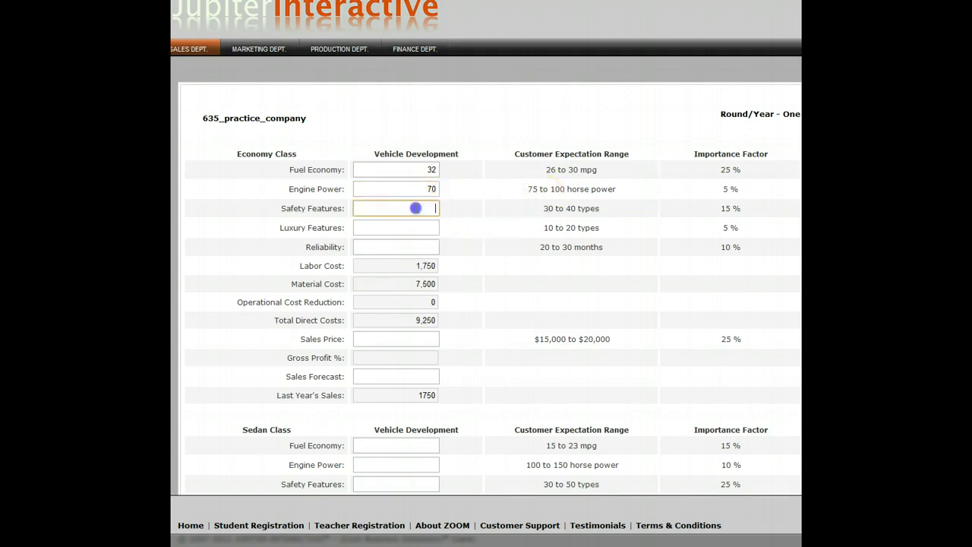
pyautogui.write('35')
pyautogui.click(425, 227)
pyautogui.write('15')
pyautogui.click(427, 245)
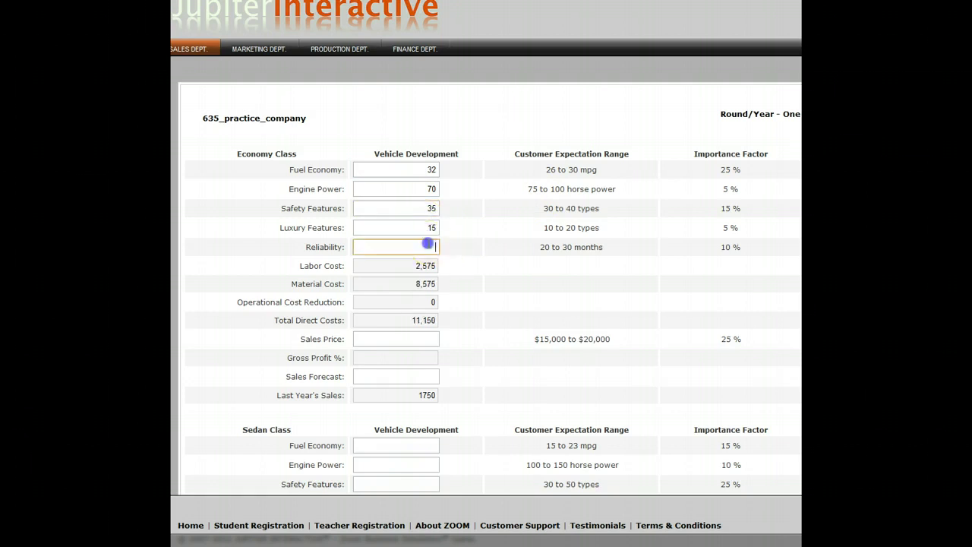
pyautogui.write('25')
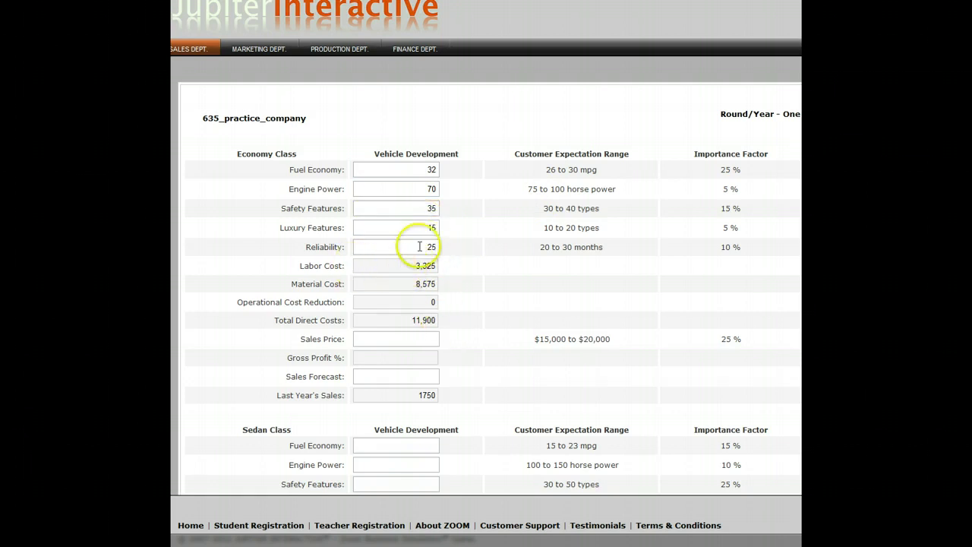
pyautogui.click(419, 246)
pyautogui.write('4')
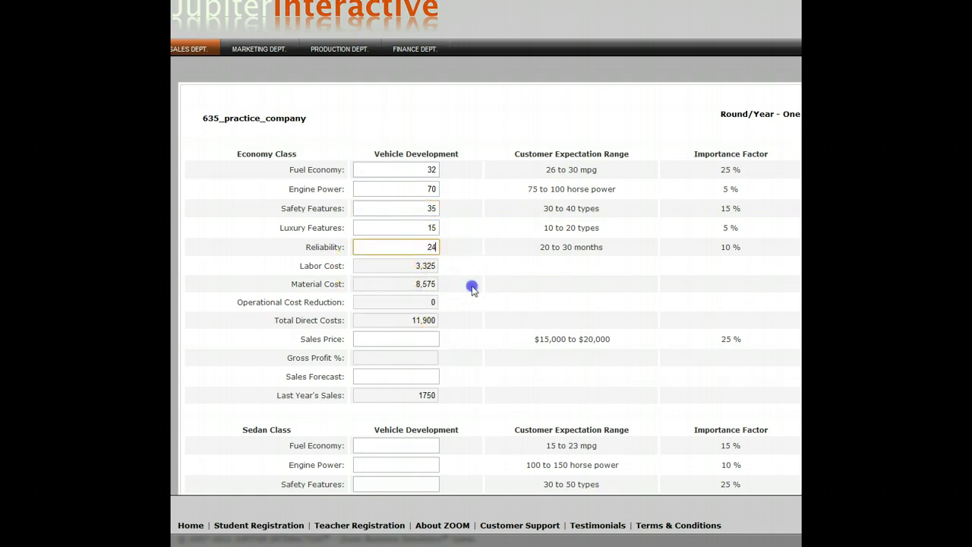
pyautogui.click(403, 247)
pyautogui.click(394, 295)
# Step: Set the Economy Class sales price to 18,999
pyautogui.click(397, 334)
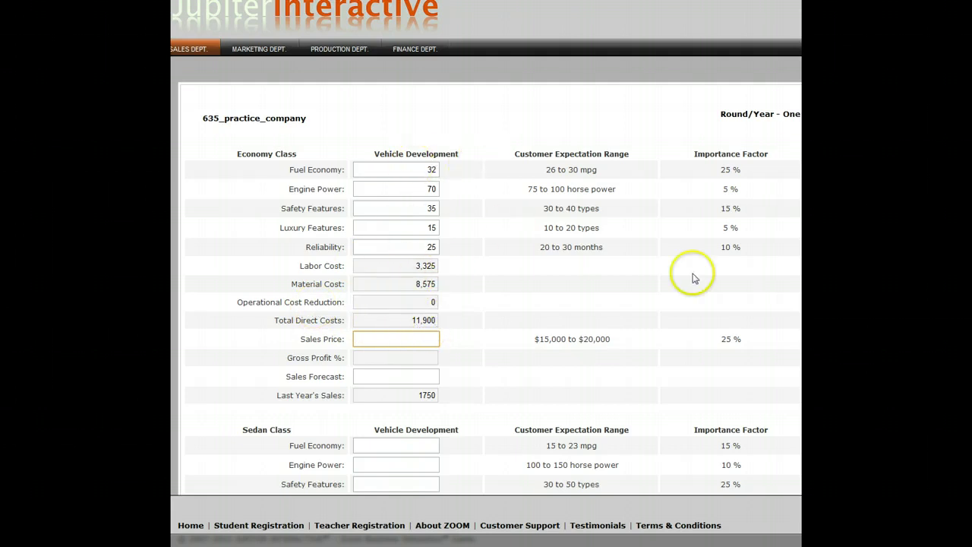
pyautogui.click(417, 338)
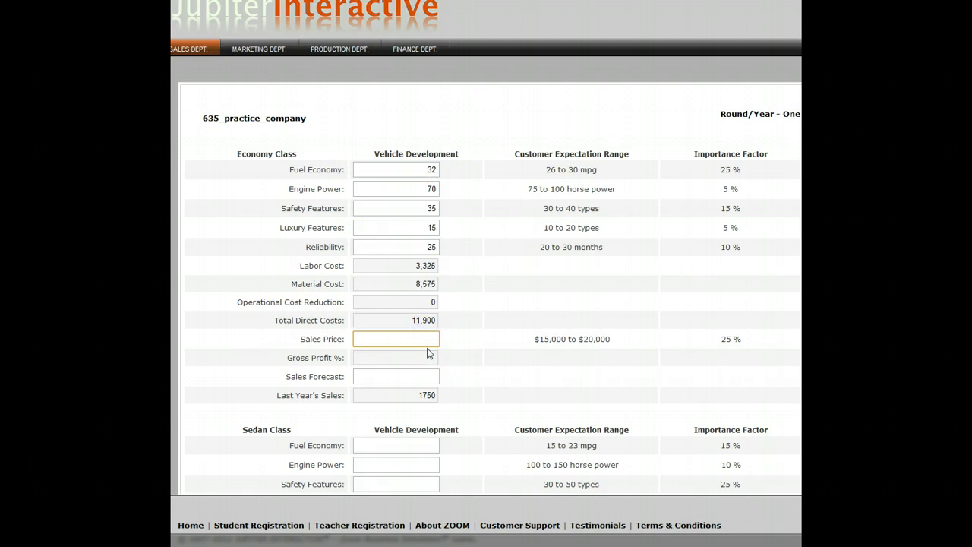
pyautogui.write('18,')
pyautogui.write('999')
pyautogui.click(415, 377)
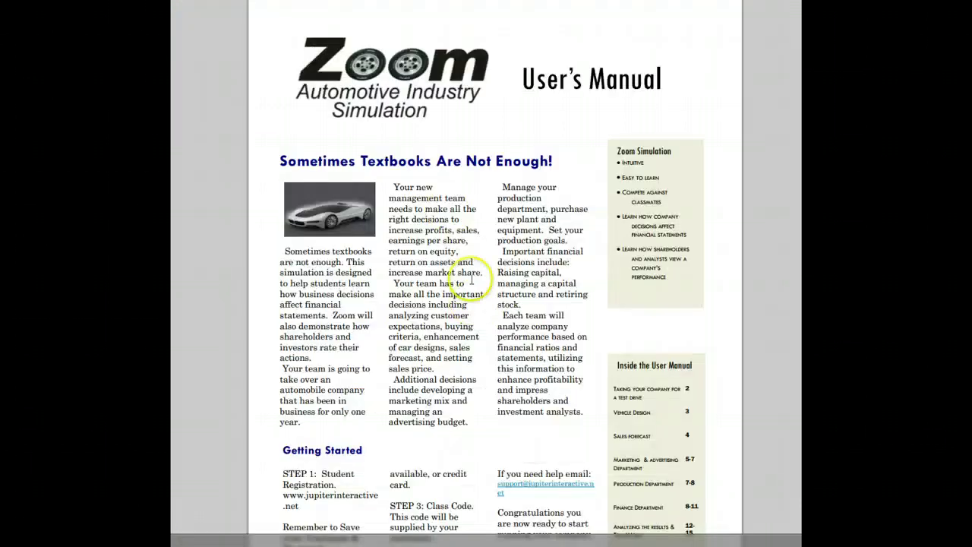
# Step: Locate and highlight the Economy class's 25% growth rate in the manual's forecast table
pyautogui.scroll(-10, 486, 243)
pyautogui.scroll(-20, 508, 235)
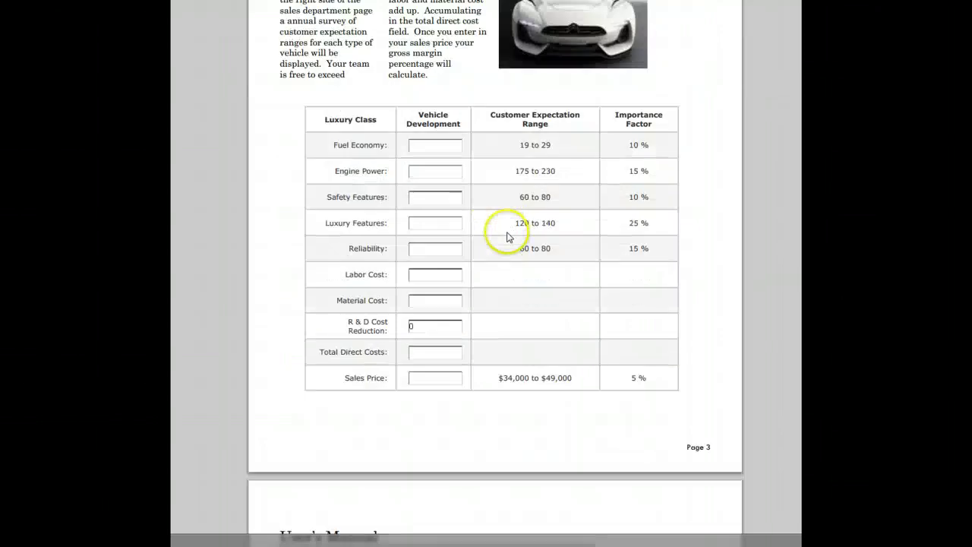
pyautogui.scroll(5, 412, 162)
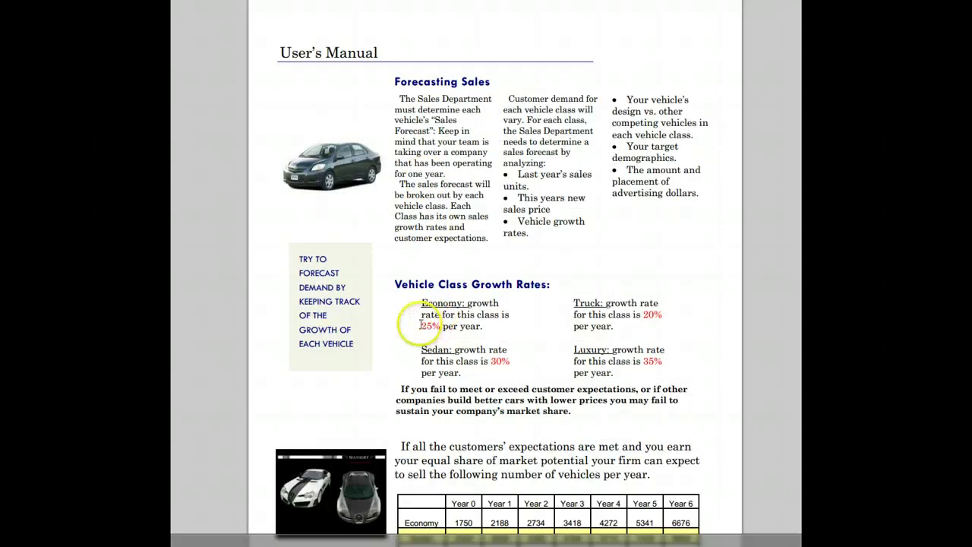
pyautogui.moveTo(421, 326); pyautogui.dragTo(441, 326)
pyautogui.click(524, 334)
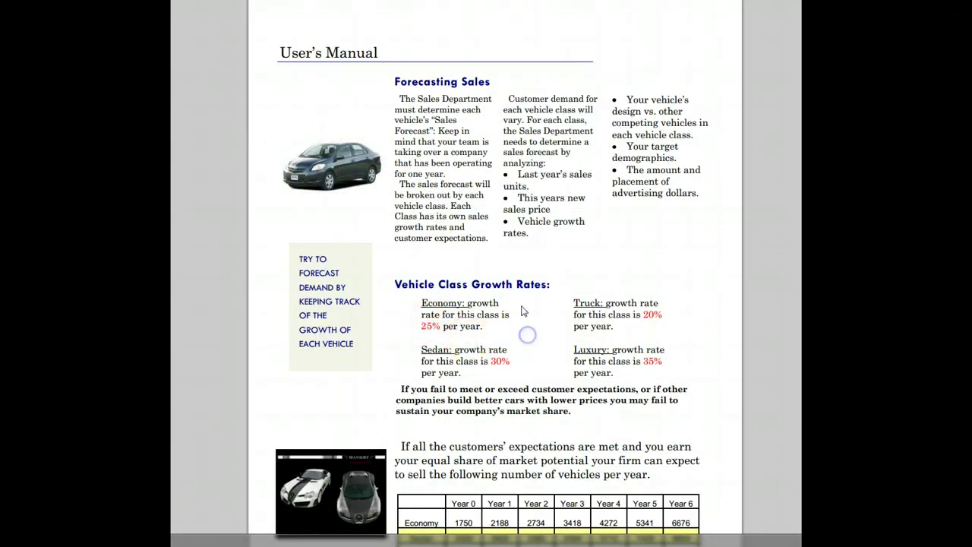
pyautogui.scroll(-3, 499, 284)
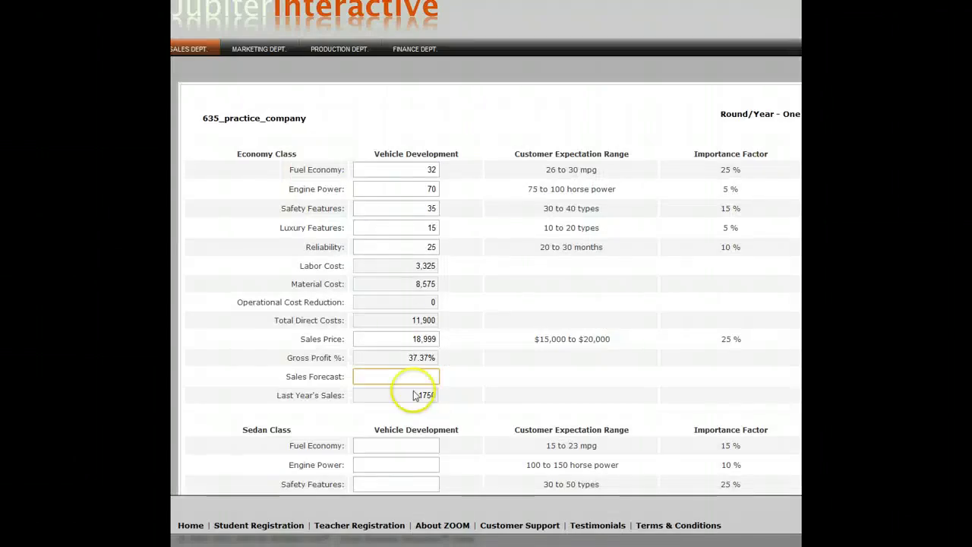
# Step: Enter an Economy Class sales forecast of 2,200
pyautogui.click(408, 377)
pyautogui.write('2')
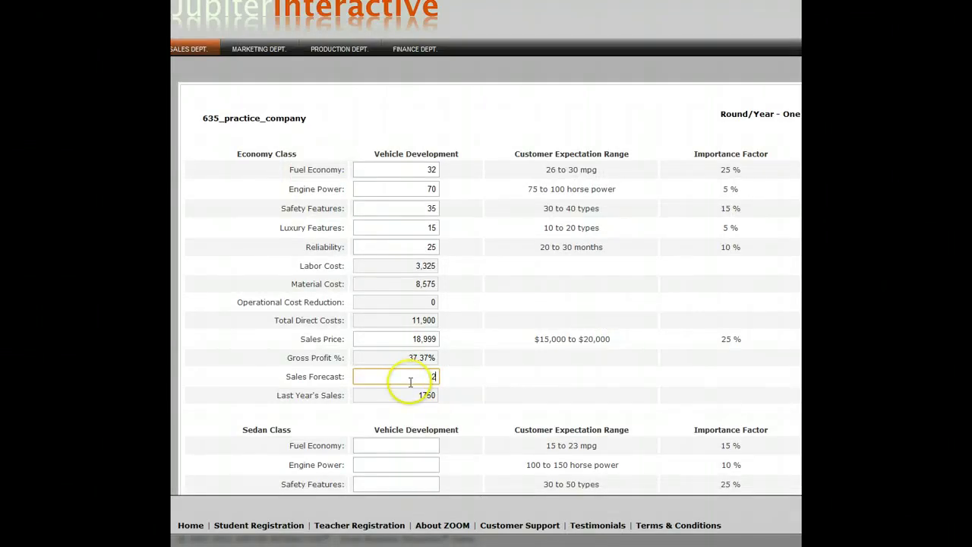
pyautogui.write(',200')
pyautogui.click(492, 392)
pyautogui.scroll(-2, 493, 345)
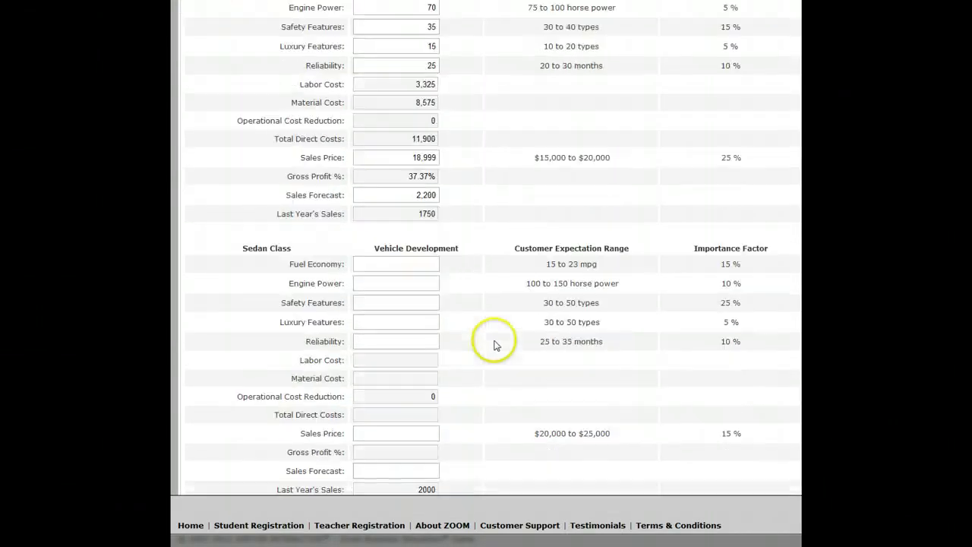
pyautogui.scroll(-1, 494, 345)
# Step: Set Sedan specs to 20 mpg, 101 horsepower, safety 35, luxury 35 and reliability 30
pyautogui.click(380, 202)
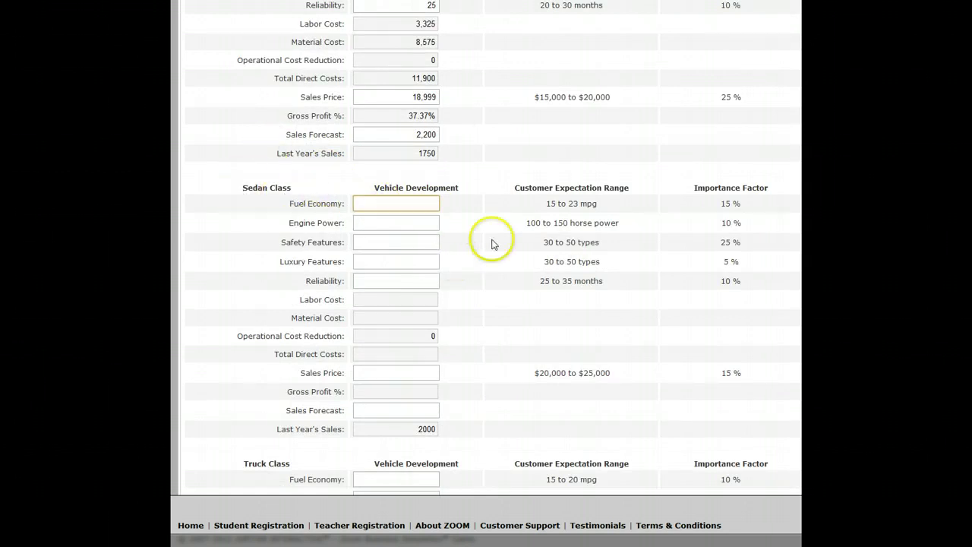
pyautogui.write('20')
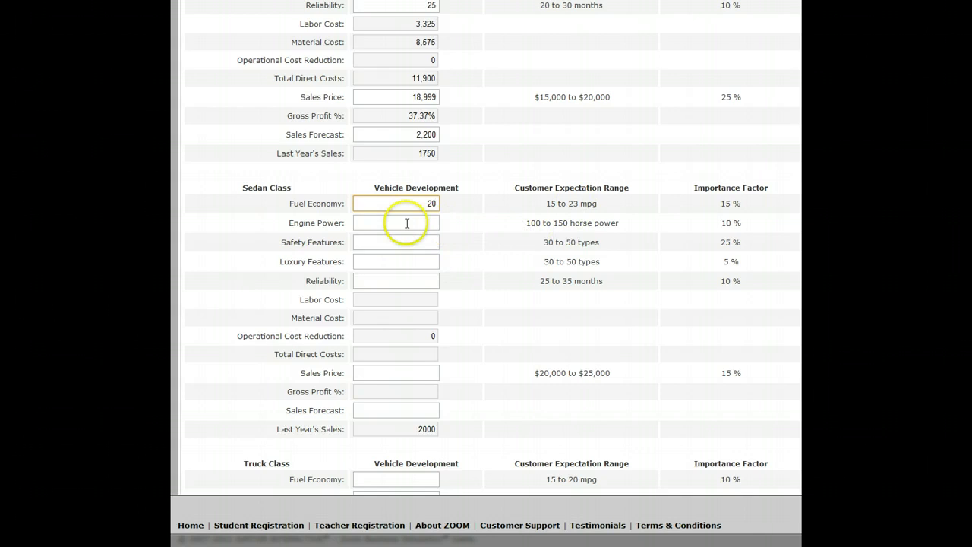
pyautogui.click(405, 220)
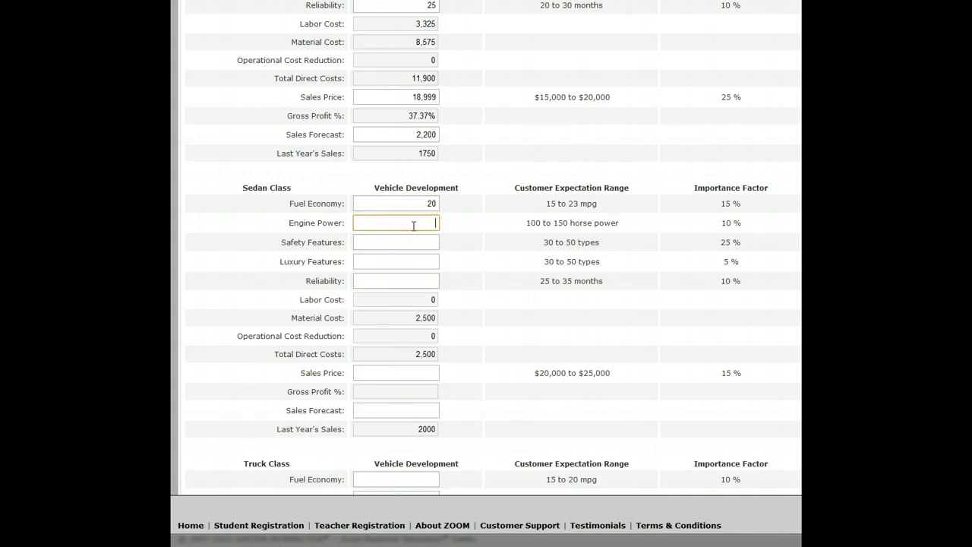
pyautogui.write('101')
pyautogui.click(418, 239)
pyautogui.write('35')
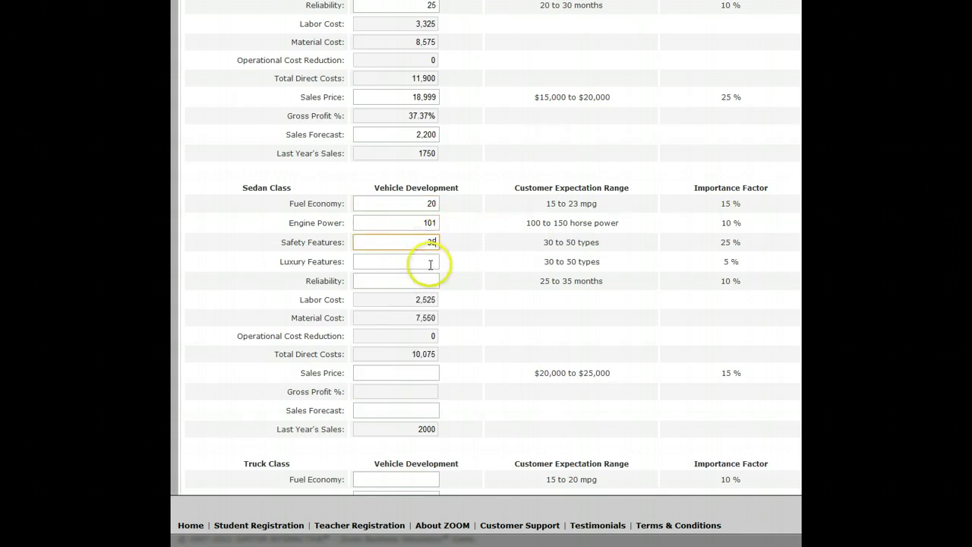
pyautogui.click(427, 261)
pyautogui.write('35')
pyautogui.click(429, 280)
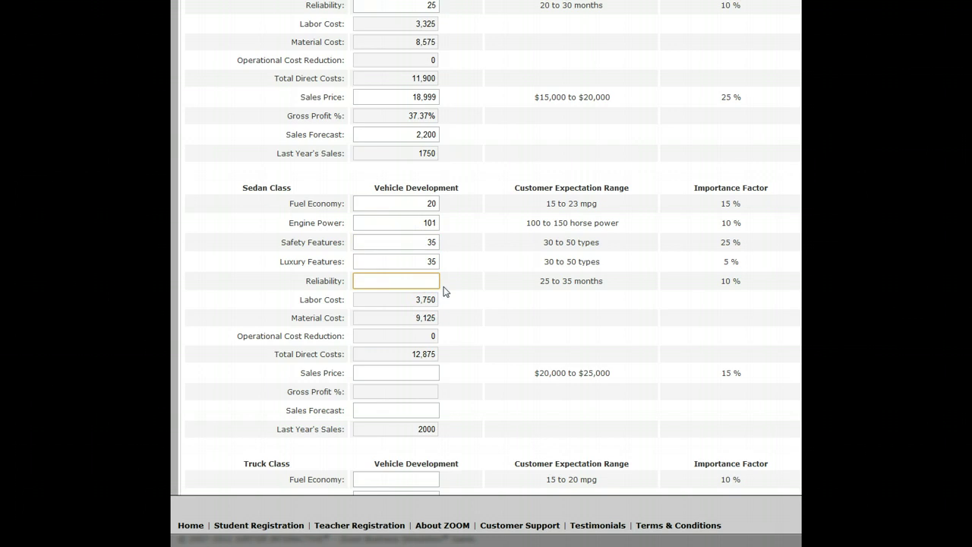
pyautogui.write('30')
# Step: Price the Sedan at 24,999 and give it a 2,600 sales forecast from the guide
pyautogui.click(406, 372)
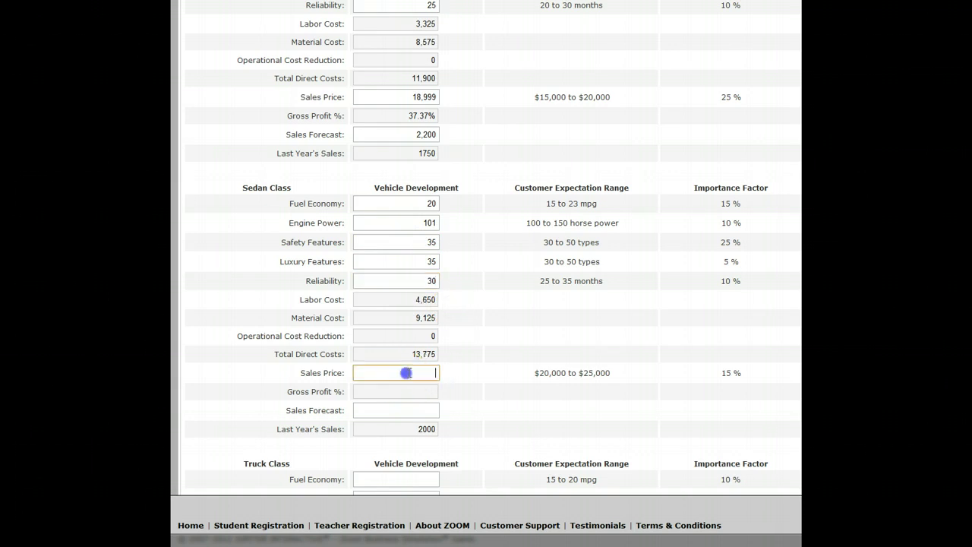
pyautogui.write('24,999')
pyautogui.click(495, 387)
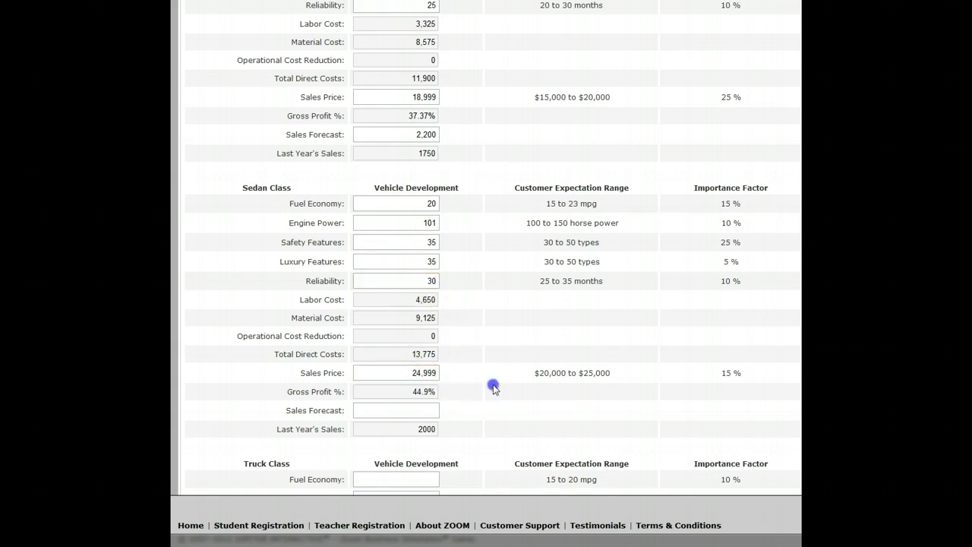
pyautogui.scroll(-3, 501, 297)
pyautogui.click(417, 287)
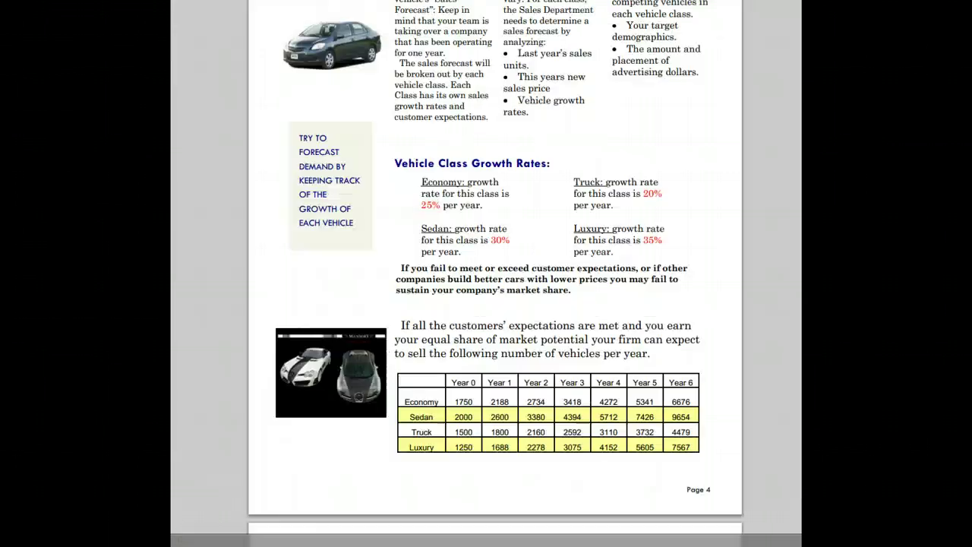
pyautogui.click(342, 6)
pyautogui.hotkey('alt', 'Tab')
pyautogui.write('2600')
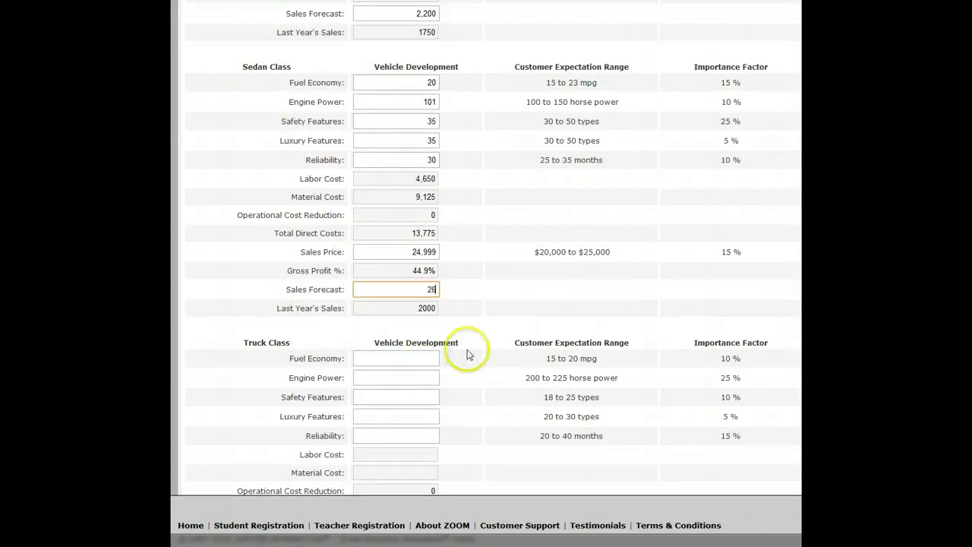
pyautogui.click(479, 342)
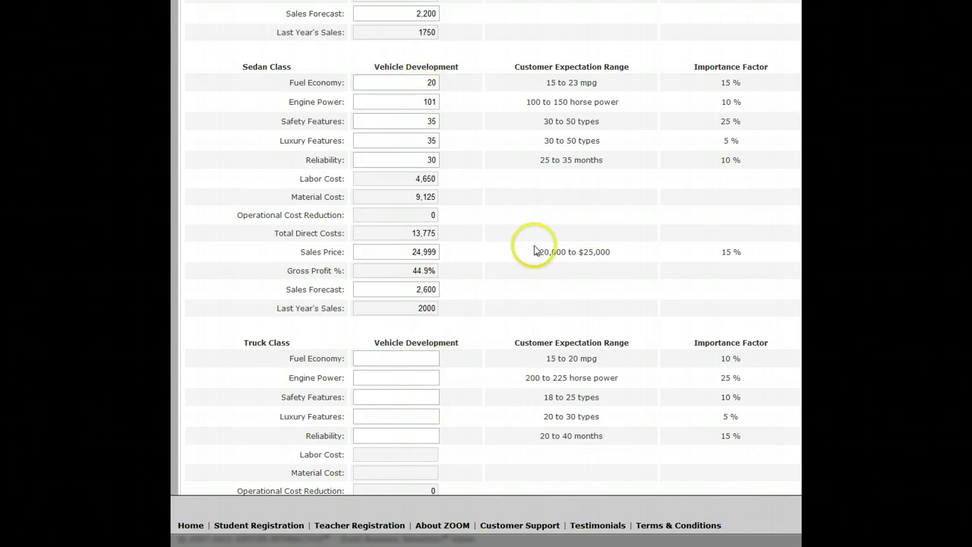
# Step: Give the Truck class 18 mpg fuel economy and 230 horsepower
pyautogui.scroll(-1, 536, 250)
pyautogui.scroll(-2, 535, 255)
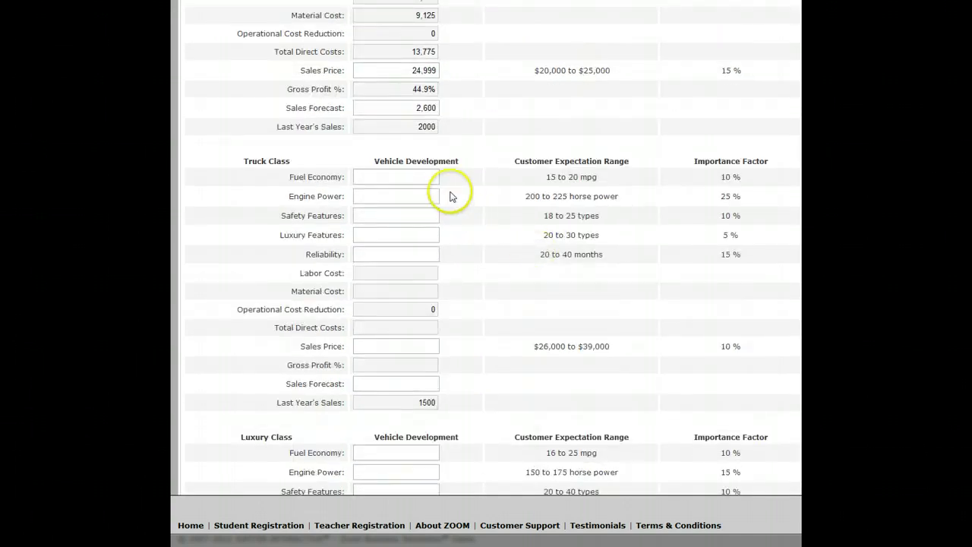
pyautogui.scroll(-1, 432, 174)
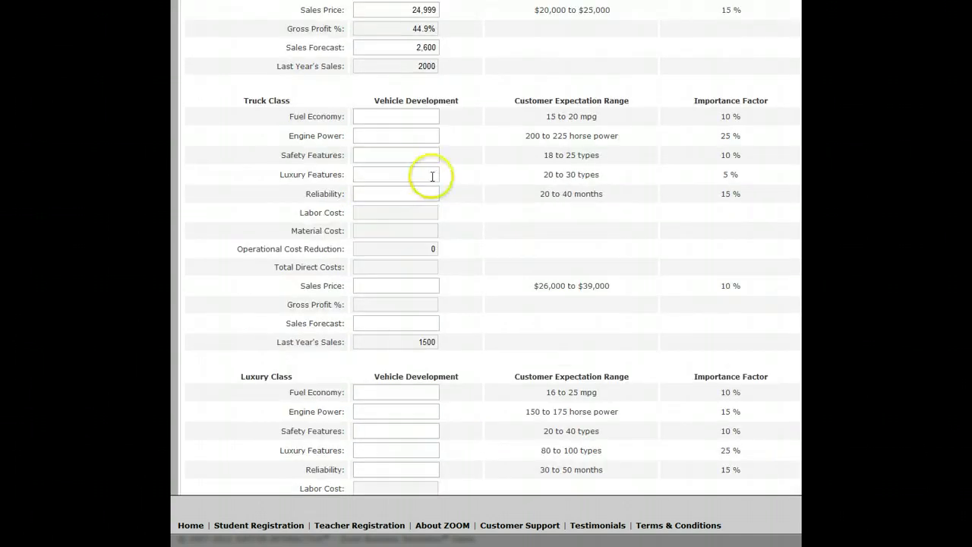
pyautogui.click(430, 114)
pyautogui.write('18')
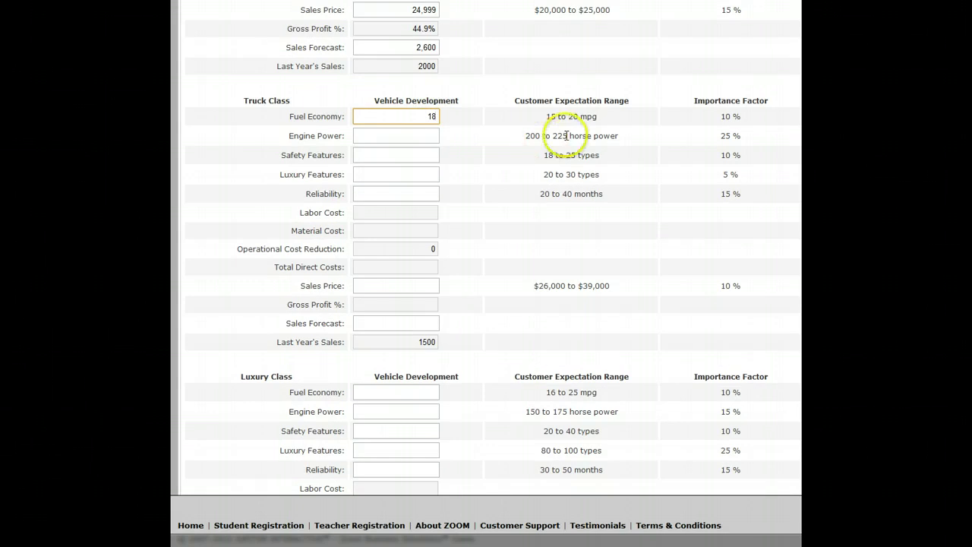
pyautogui.click(395, 138)
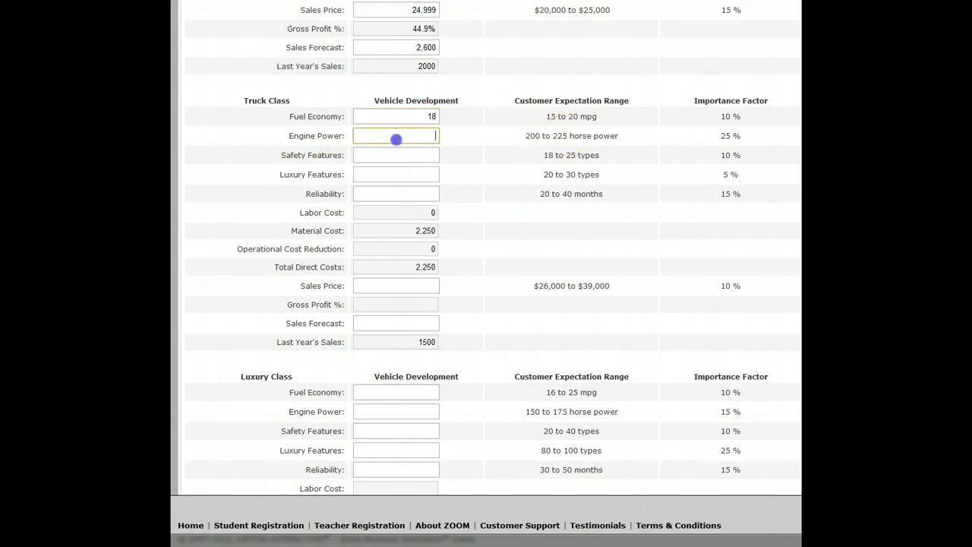
pyautogui.write('2')
pyautogui.write('25')
pyautogui.doubleClick(426, 135)
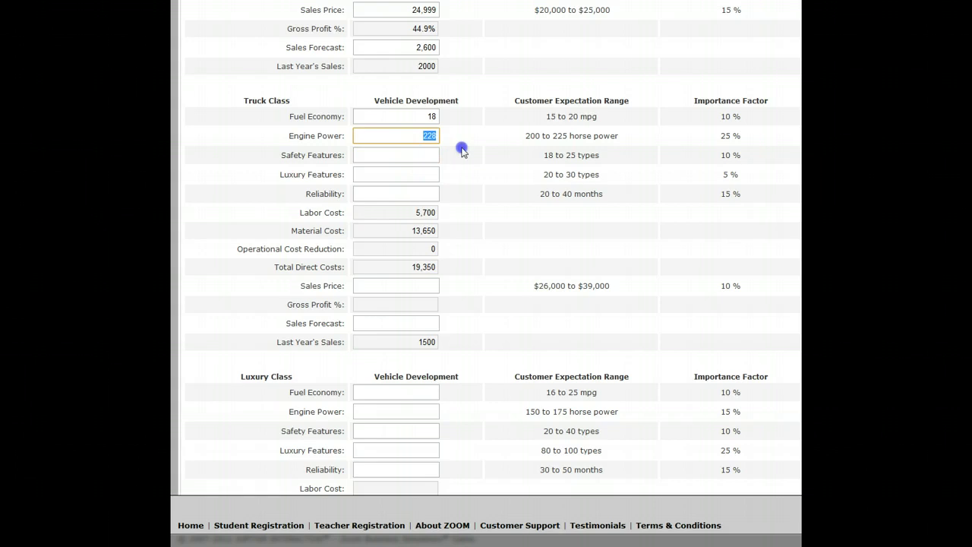
pyautogui.write('230')
# Step: Set Truck safety features to 20, luxury features to 18 and reliability to 25
pyautogui.click(422, 160)
pyautogui.write('20')
pyautogui.click(419, 174)
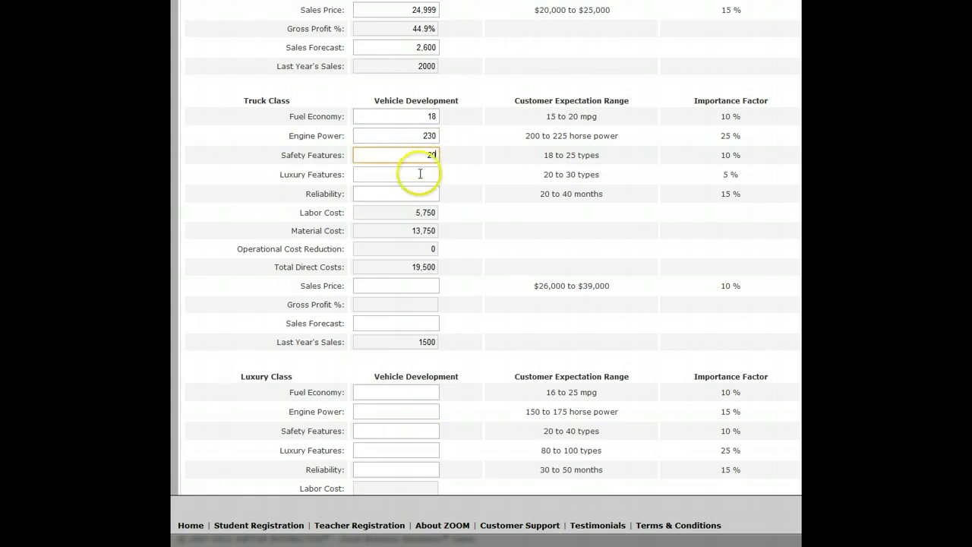
pyautogui.write('2')
pyautogui.press('BackSpace')
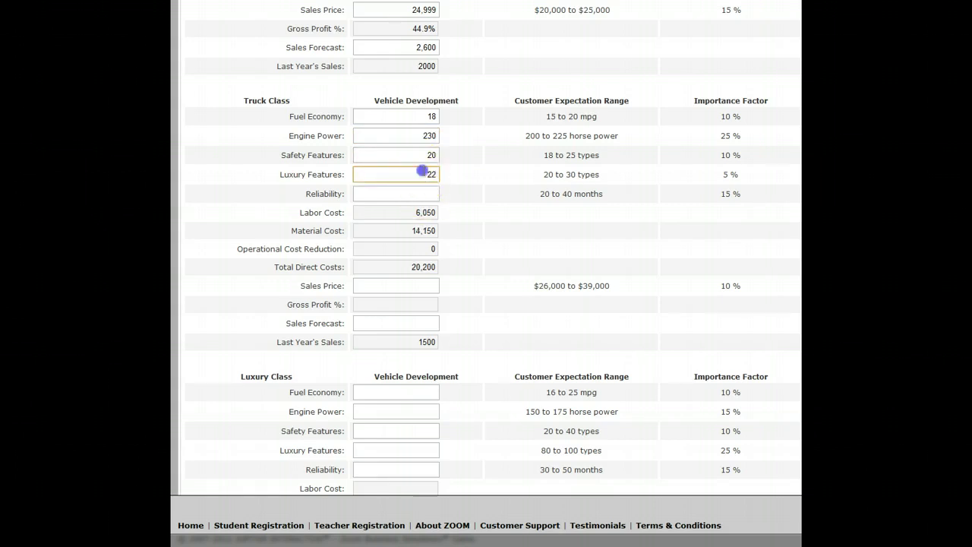
pyautogui.write('18')
pyautogui.click(434, 194)
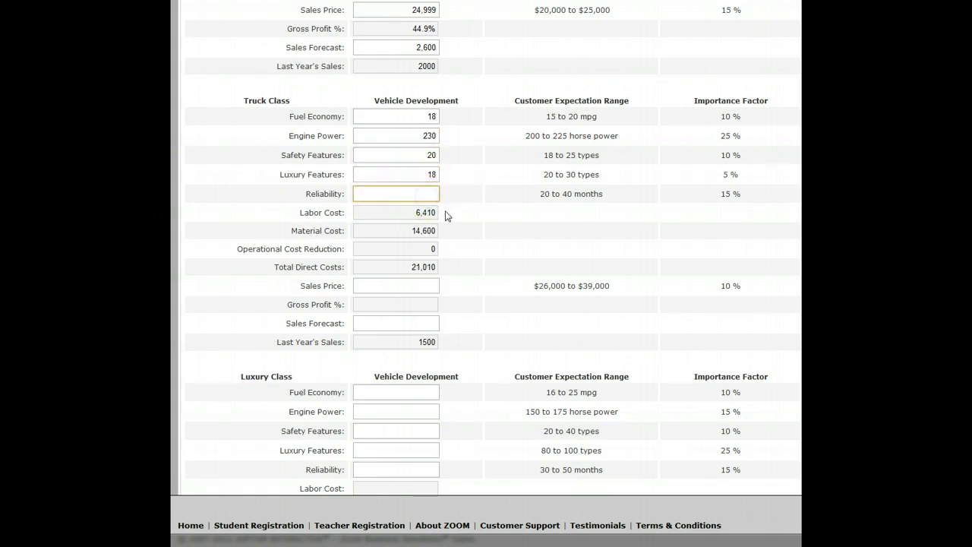
pyautogui.write('25')
# Step: Price the Truck at 38,500 and forecast 2,000 sales after checking the guide's table
pyautogui.click(410, 287)
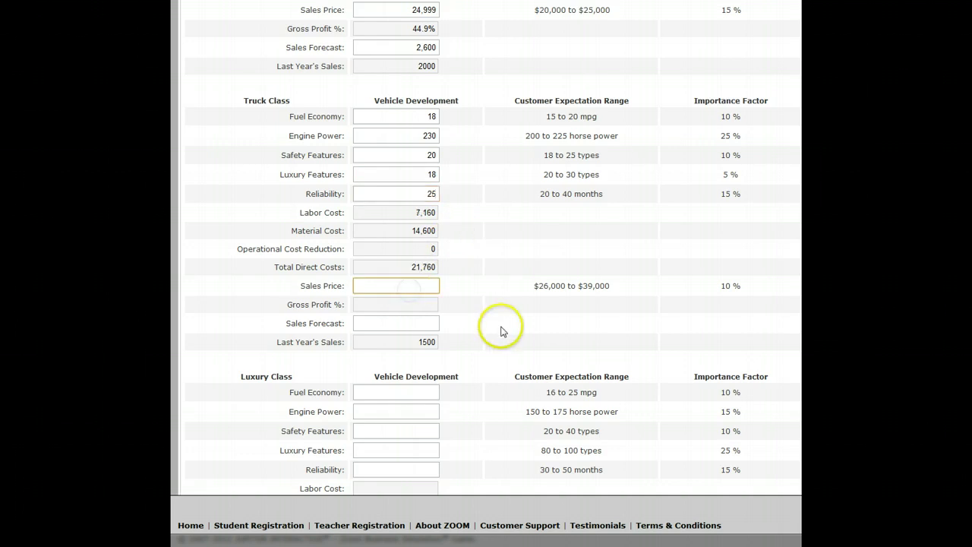
pyautogui.write('2')
pyautogui.press('BackSpace')
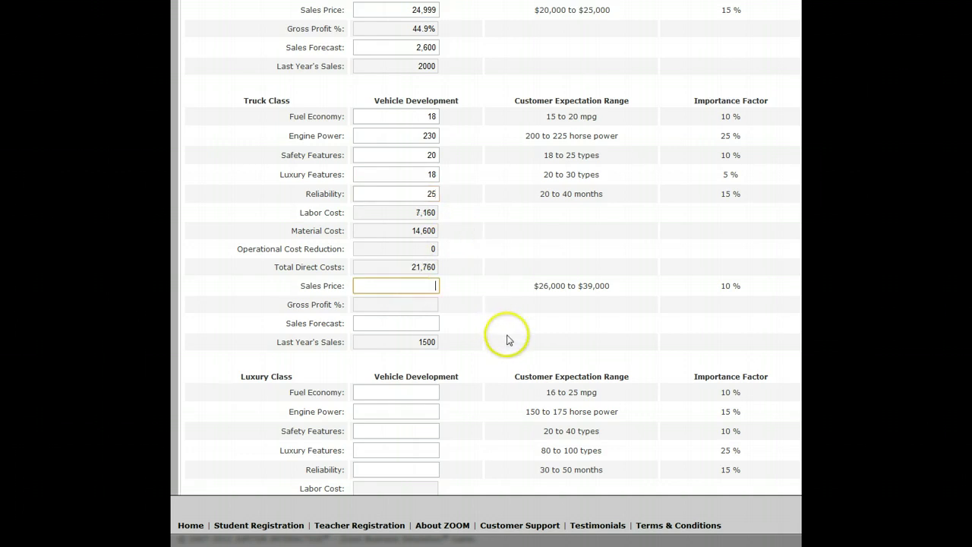
pyautogui.write('38,500')
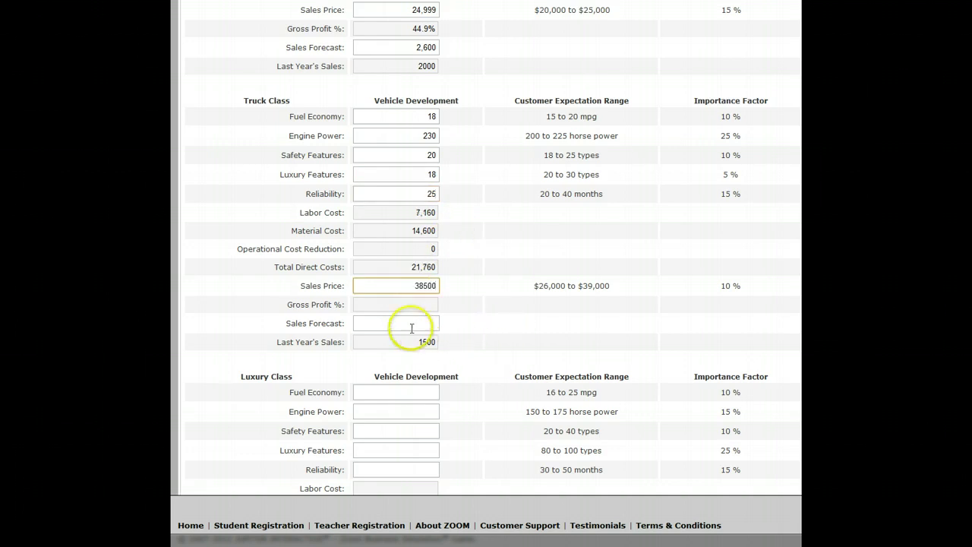
pyautogui.click(412, 325)
pyautogui.hotkey('alt', 'Tab')
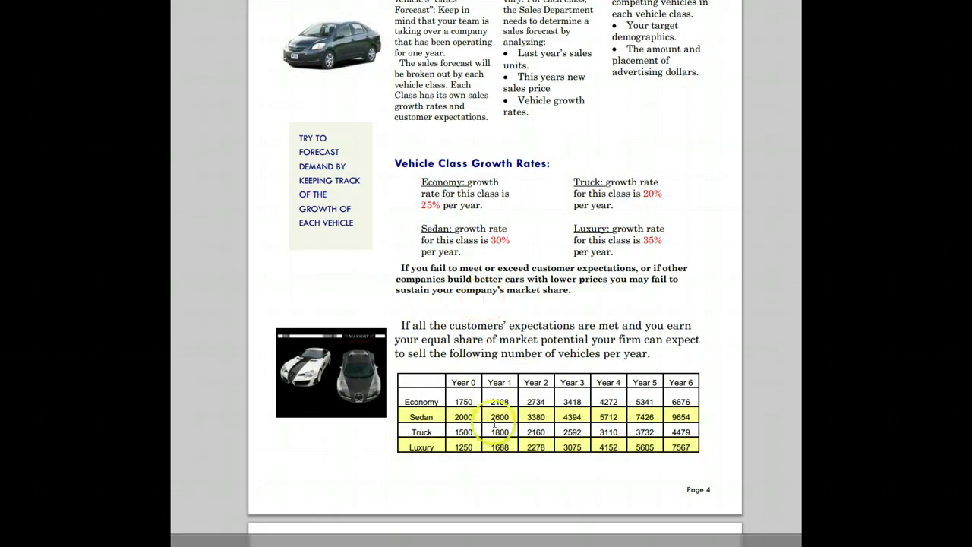
pyautogui.hotkey('alt', 'Tab')
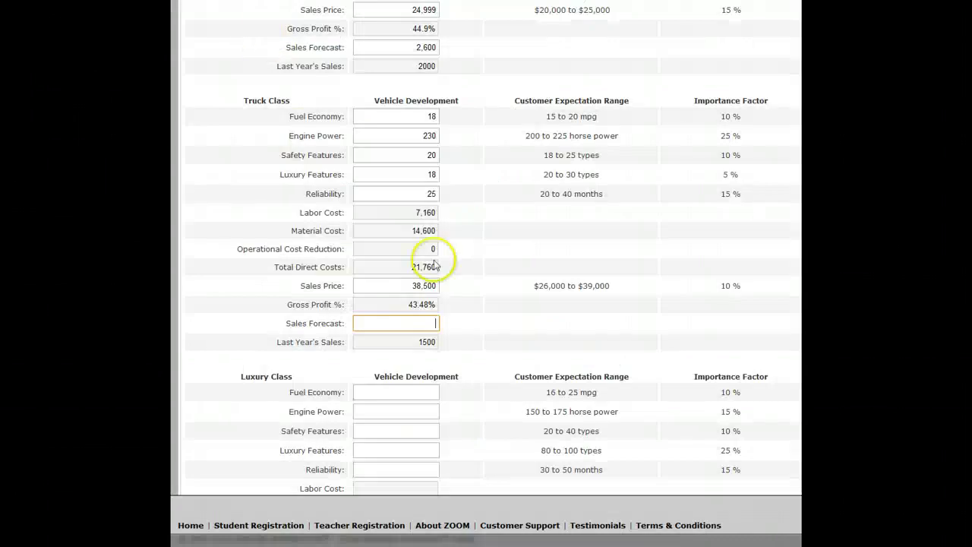
pyautogui.write('2000')
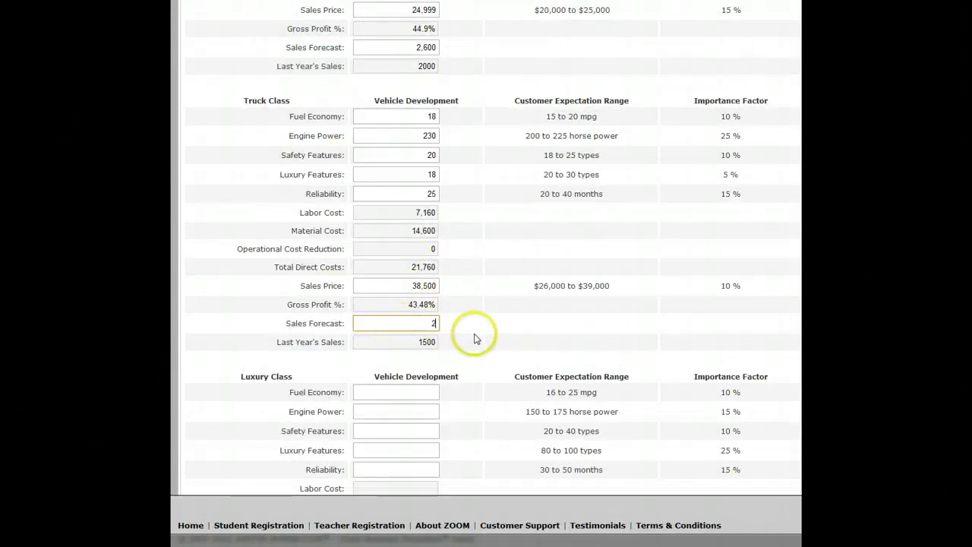
pyautogui.click(474, 334)
# Step: Set Luxury class specs: 20 mpg, 125 horsepower, 25 safety, 89 luxury, 35 reliability
pyautogui.scroll(-3, 535, 160)
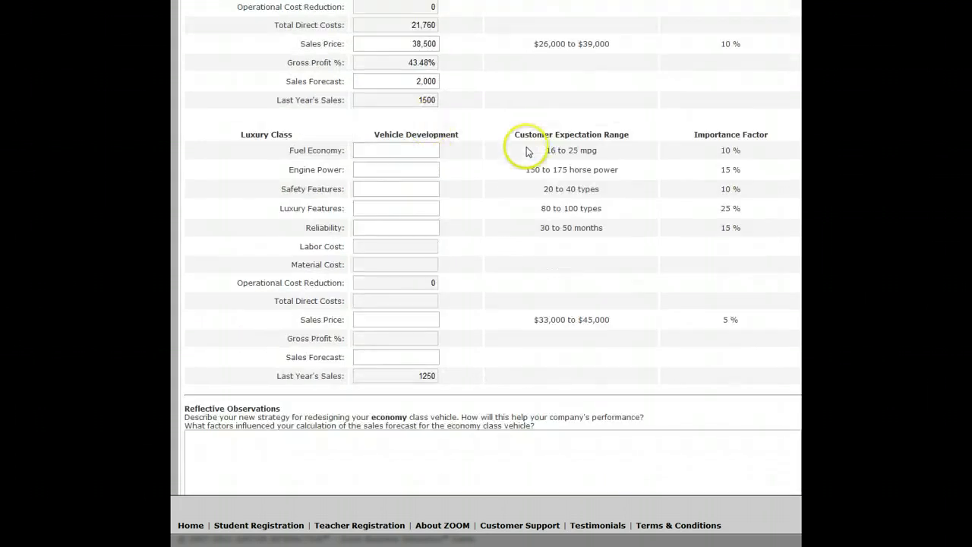
pyautogui.click(408, 151)
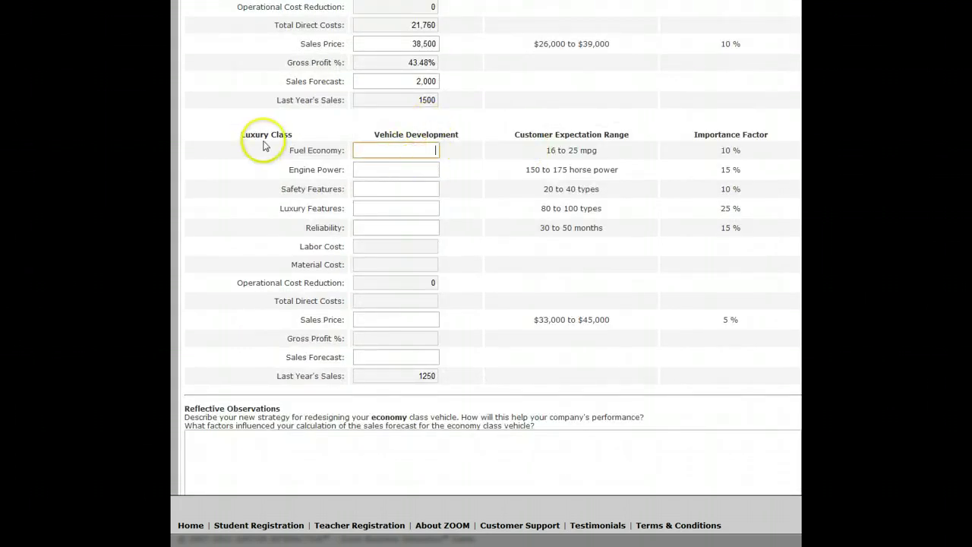
pyautogui.write('20')
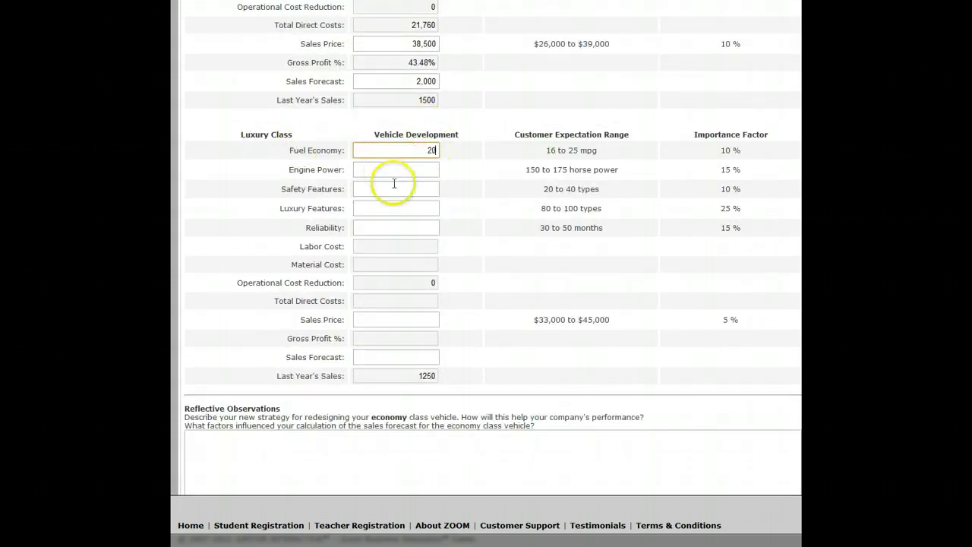
pyautogui.click(392, 168)
pyautogui.write('125')
pyautogui.click(407, 186)
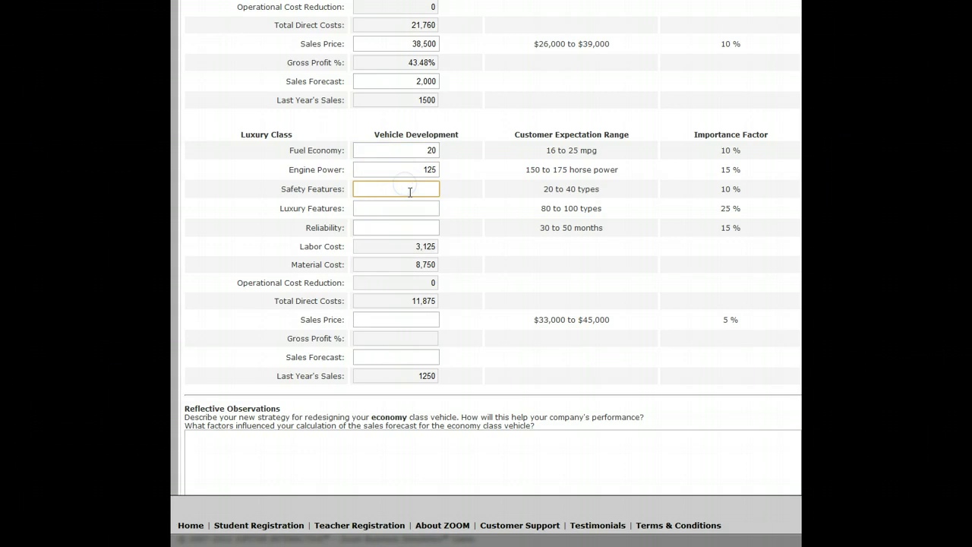
pyautogui.write('25')
pyautogui.click(411, 208)
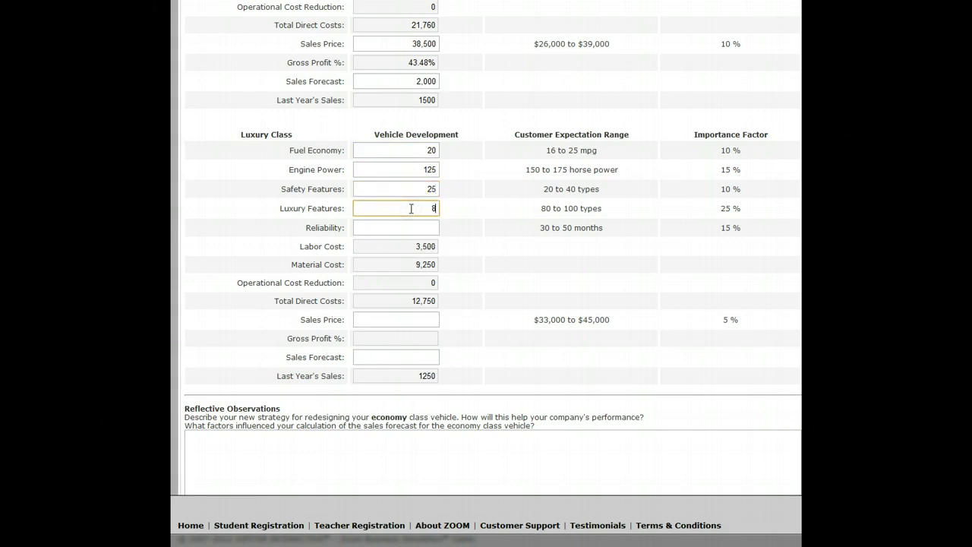
pyautogui.write('89')
pyautogui.click(411, 224)
pyautogui.write('35')
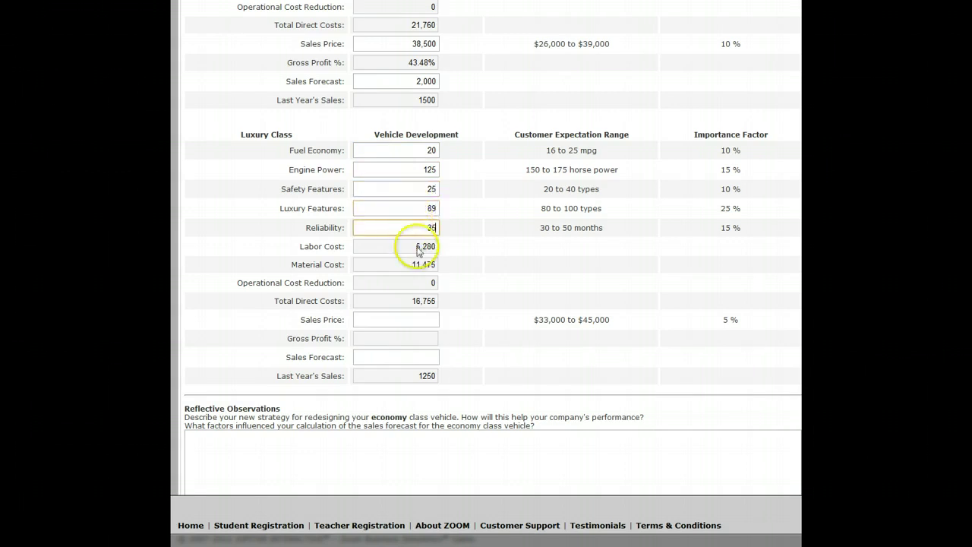
# Step: Price the Luxury class at 44,999 and forecast 14,600 sales
pyautogui.click(402, 320)
pyautogui.write('4')
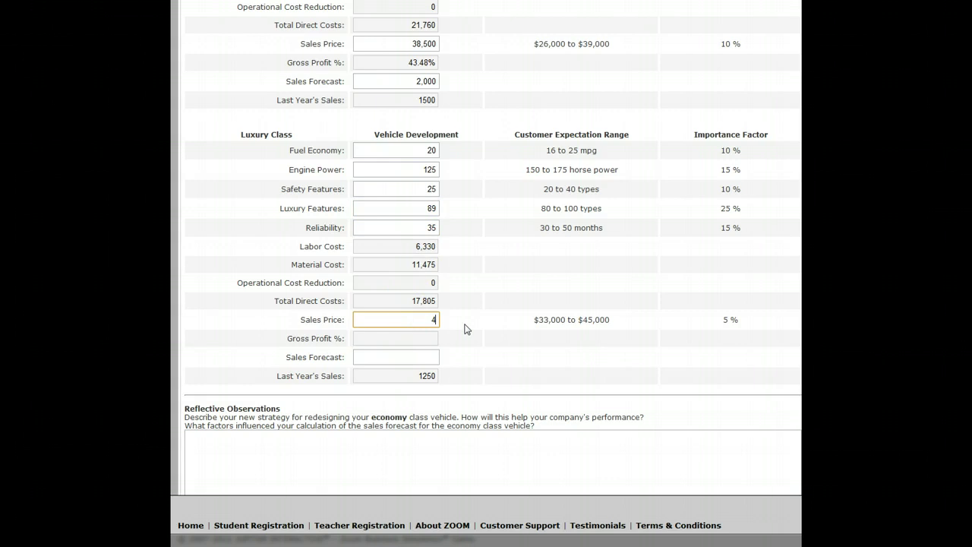
pyautogui.write('4999')
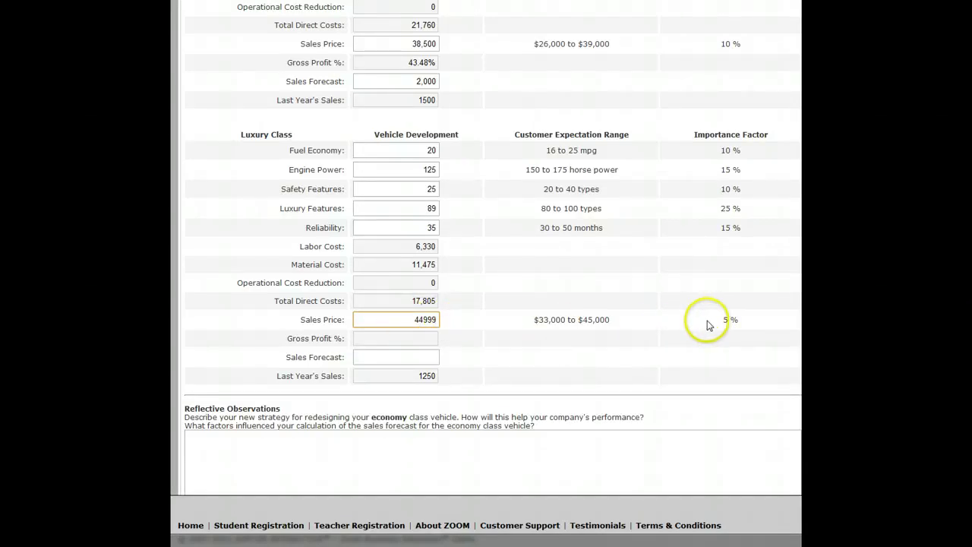
pyautogui.click(729, 320)
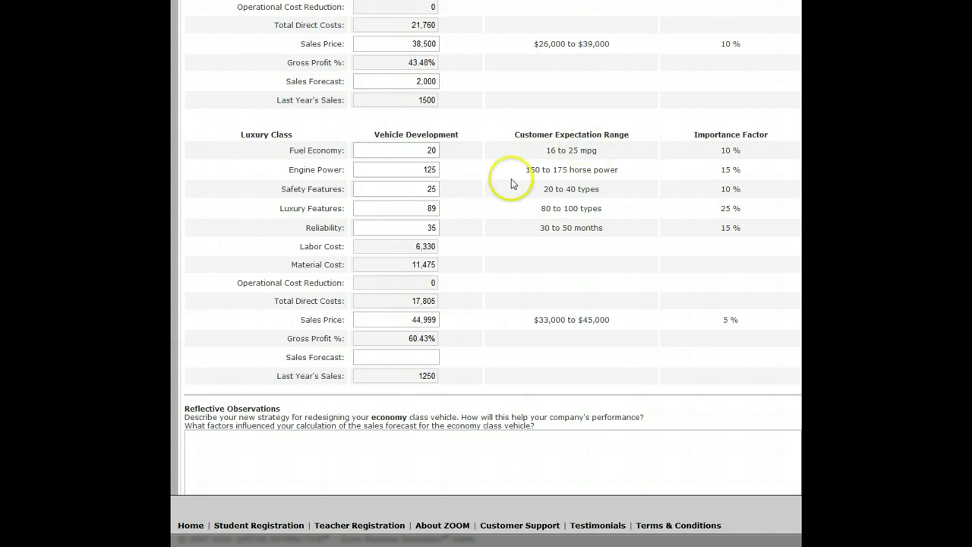
pyautogui.click(404, 359)
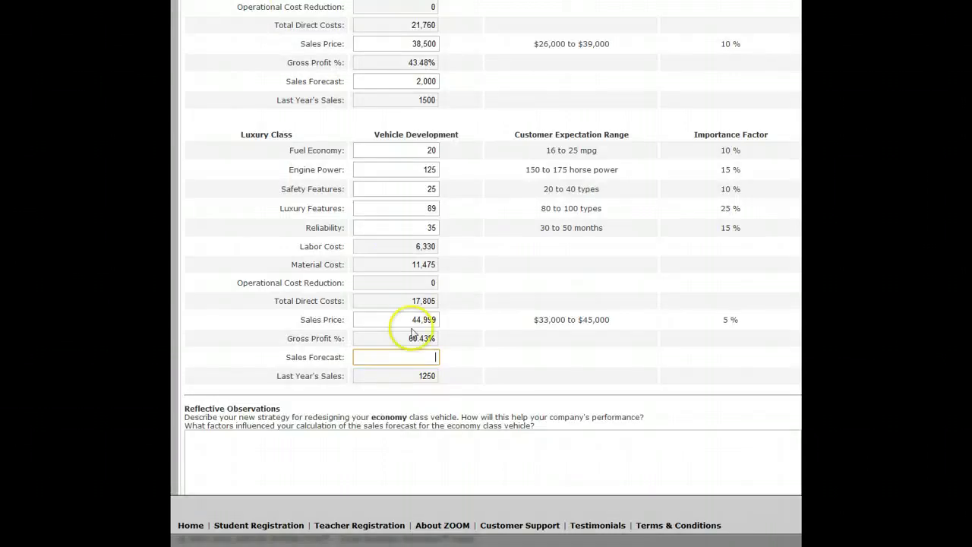
pyautogui.write('14,6')
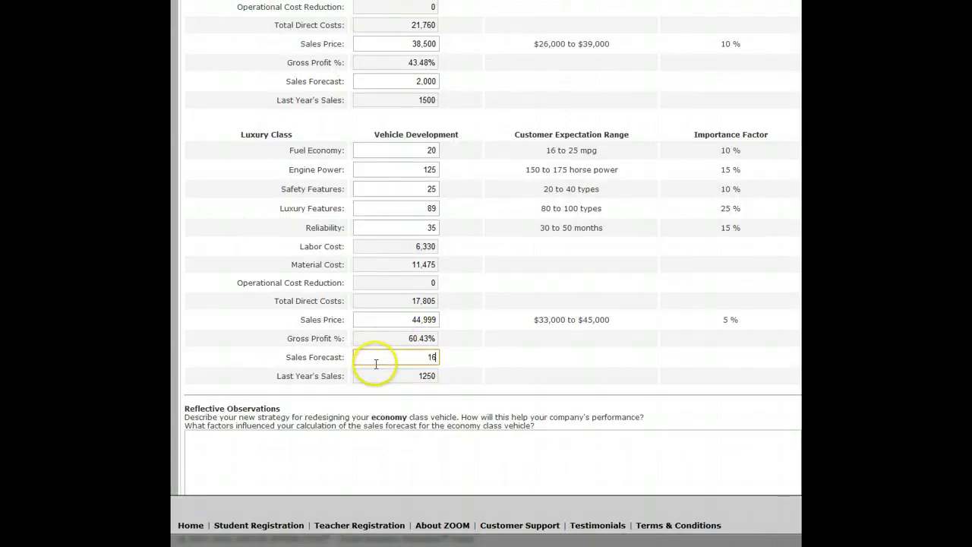
pyautogui.write('00')
pyautogui.click(499, 375)
pyautogui.scroll(3, 507, 199)
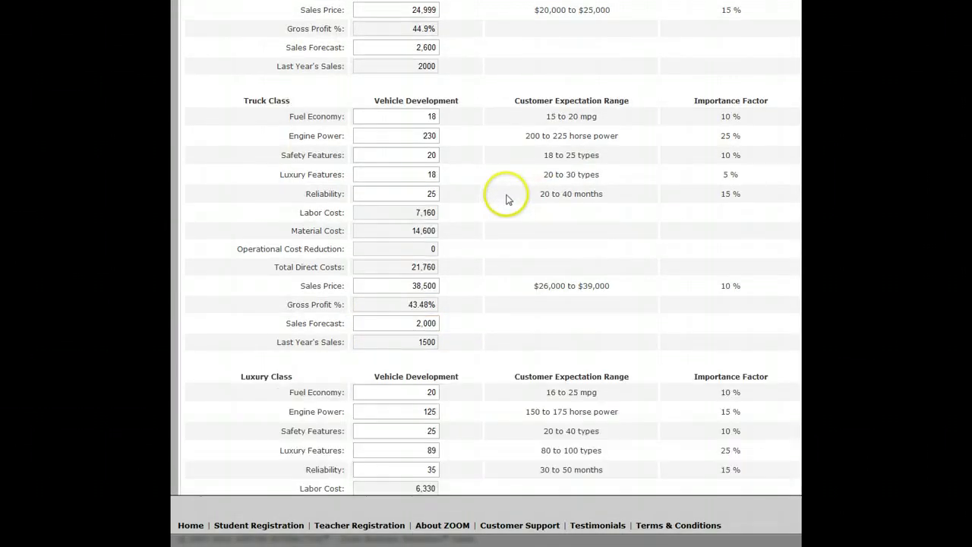
pyautogui.scroll(8, 507, 199)
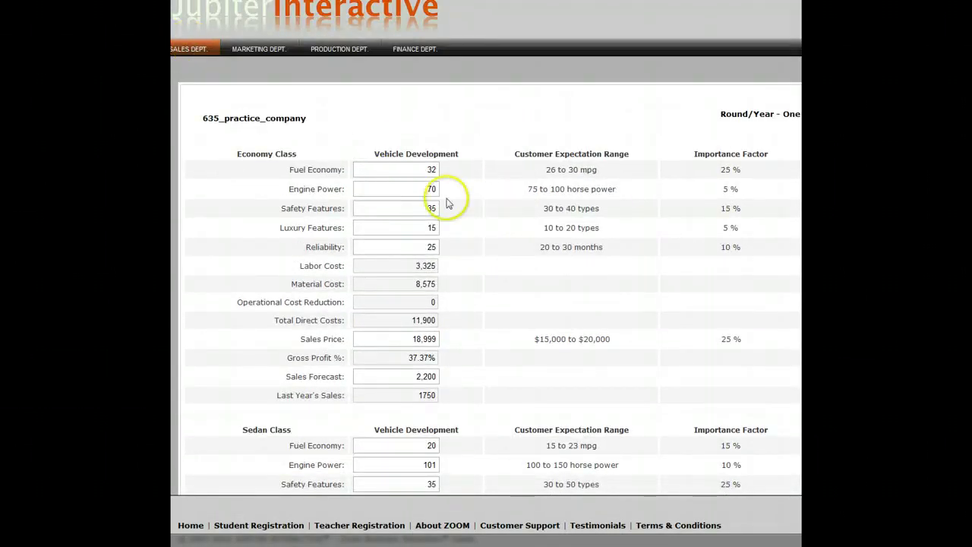
pyautogui.scroll(-1, 560, 196)
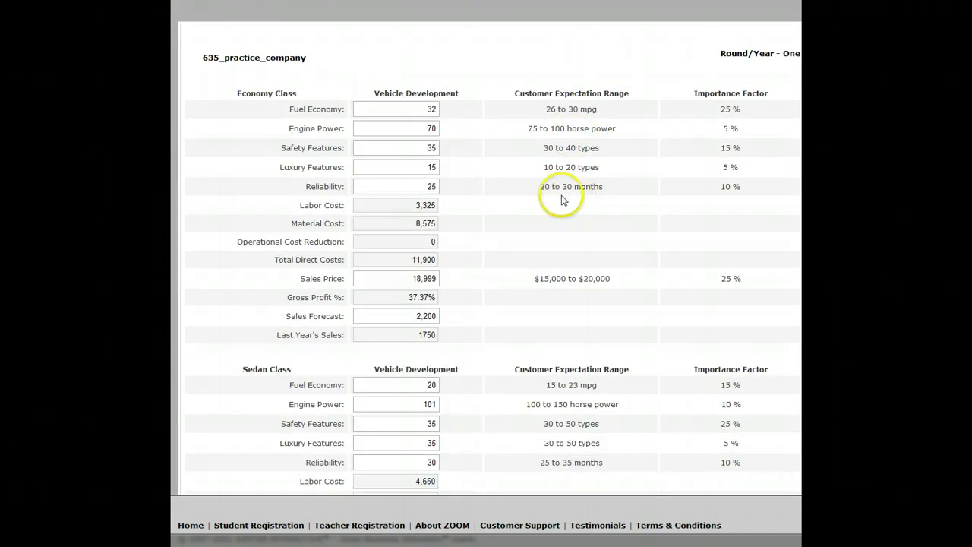
pyautogui.scroll(-2, 561, 198)
pyautogui.scroll(1, 555, 196)
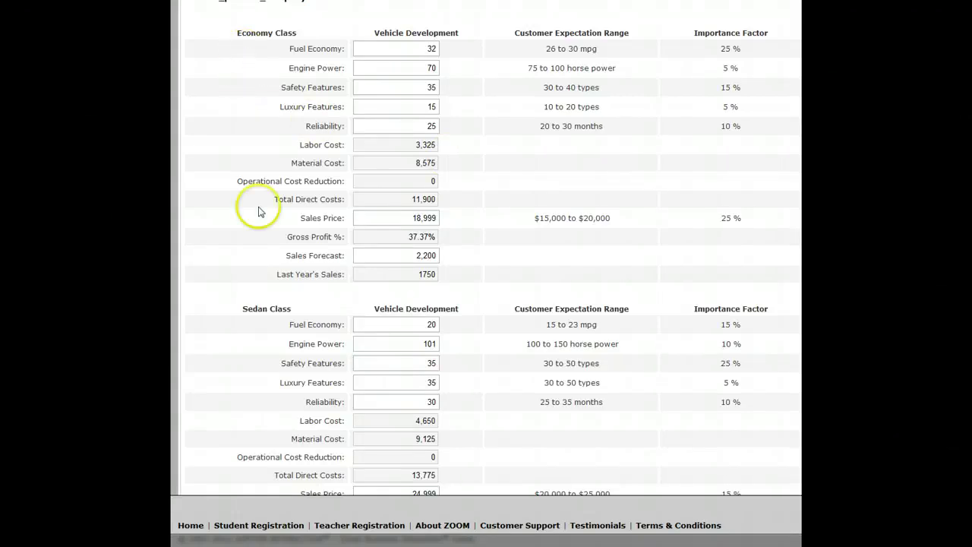
pyautogui.scroll(-10, 252, 309)
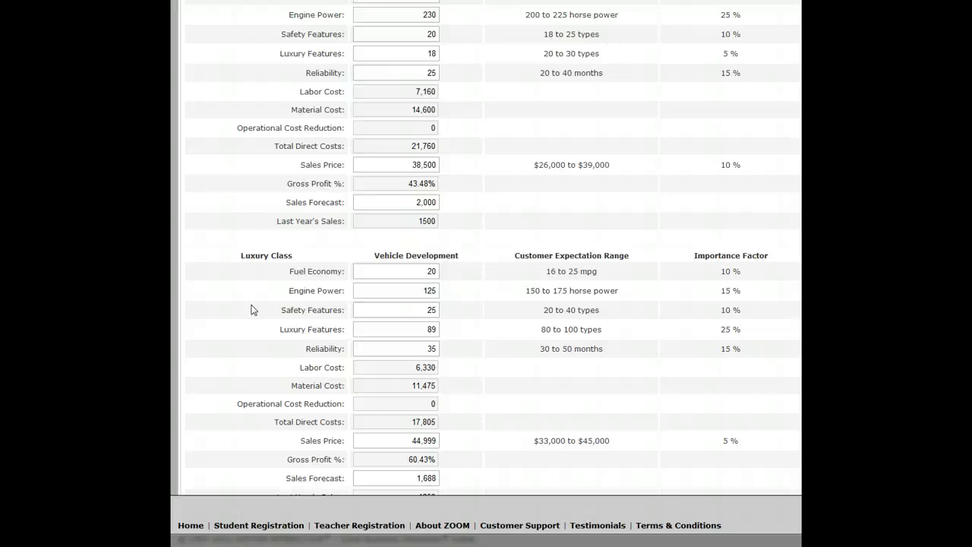
pyautogui.scroll(-1, 253, 309)
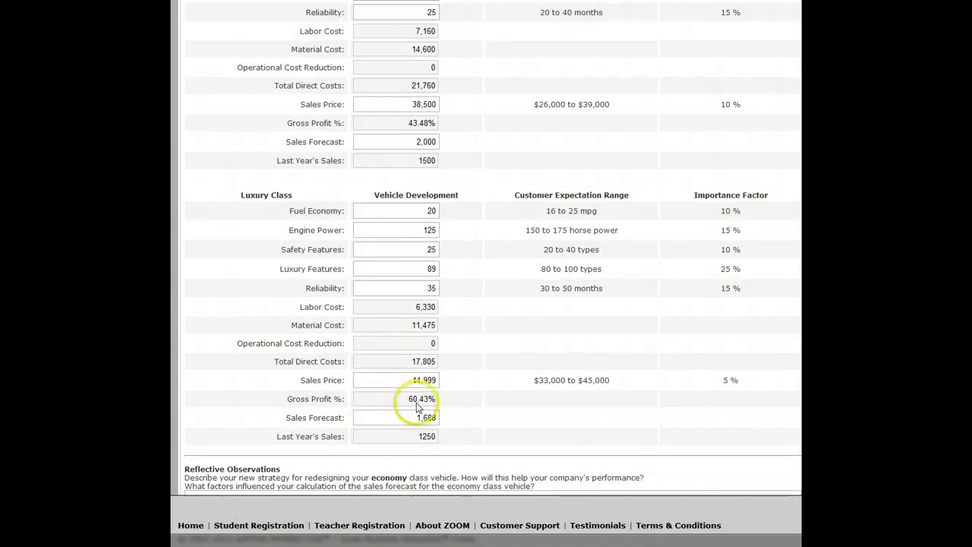
pyautogui.scroll(6, 434, 206)
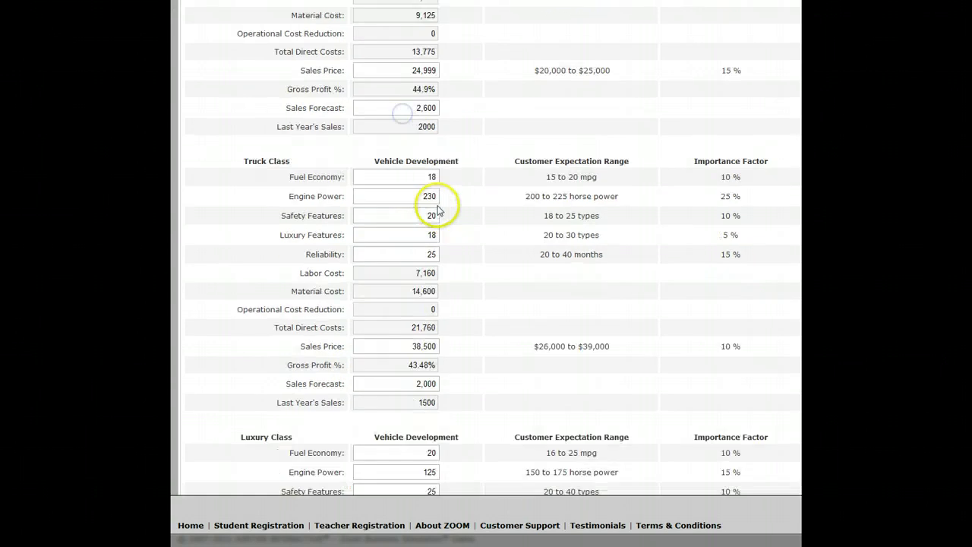
pyautogui.scroll(3, 403, 270)
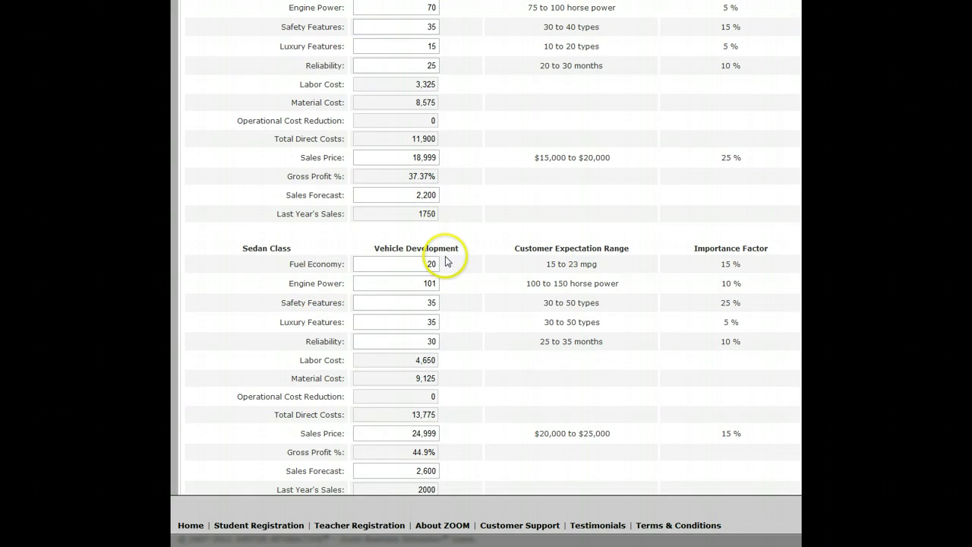
pyautogui.scroll(3, 446, 213)
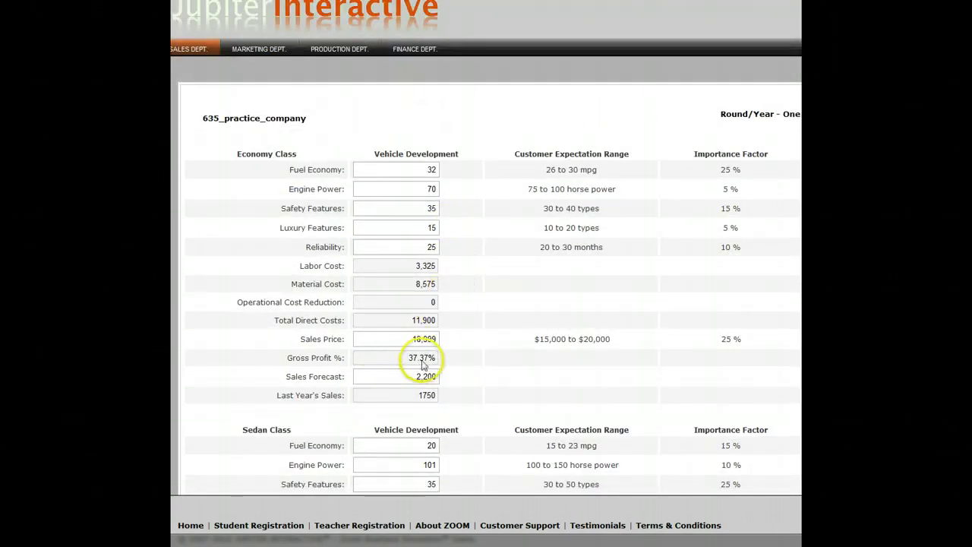
pyautogui.scroll(-6, 426, 283)
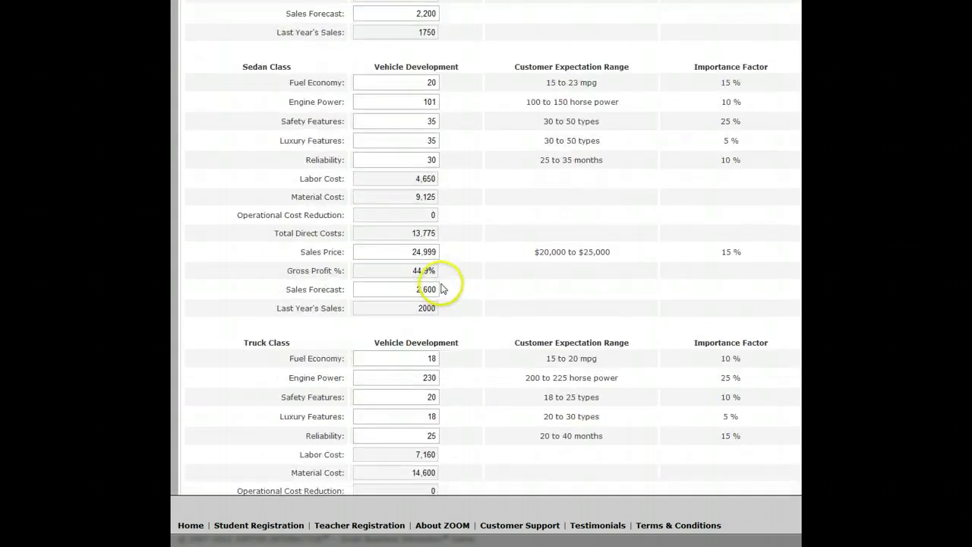
pyautogui.scroll(-3, 442, 288)
pyautogui.scroll(-5, 442, 288)
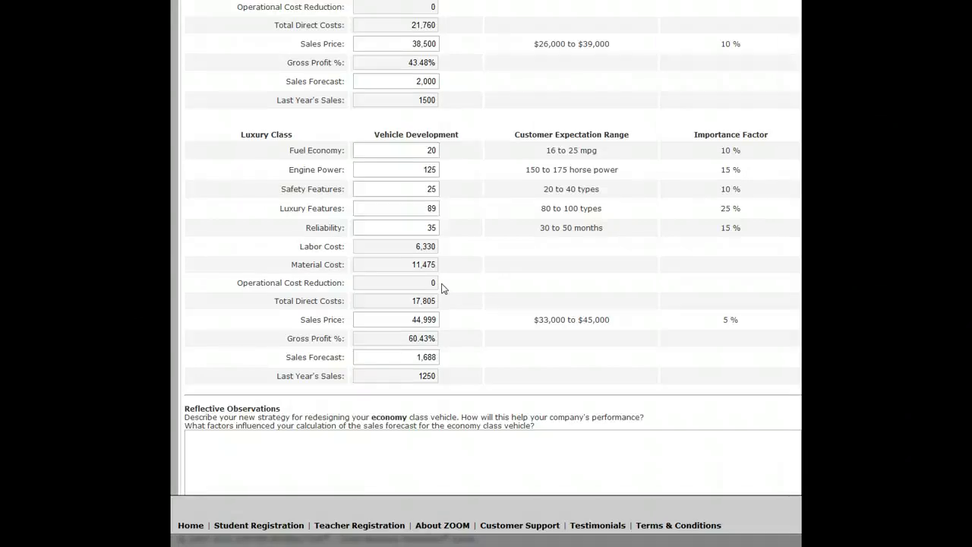
pyautogui.scroll(3, 443, 259)
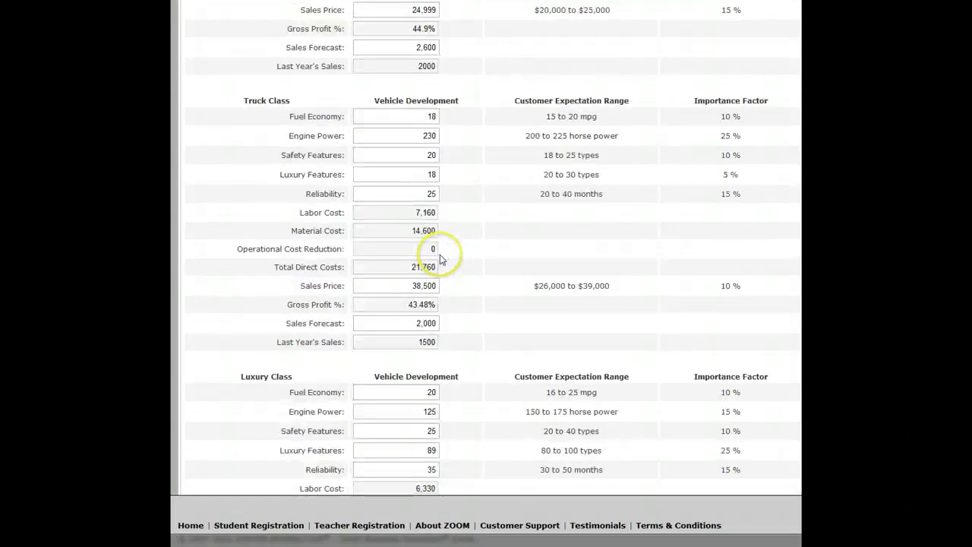
pyautogui.scroll(-1, 442, 258)
pyautogui.scroll(-4, 442, 258)
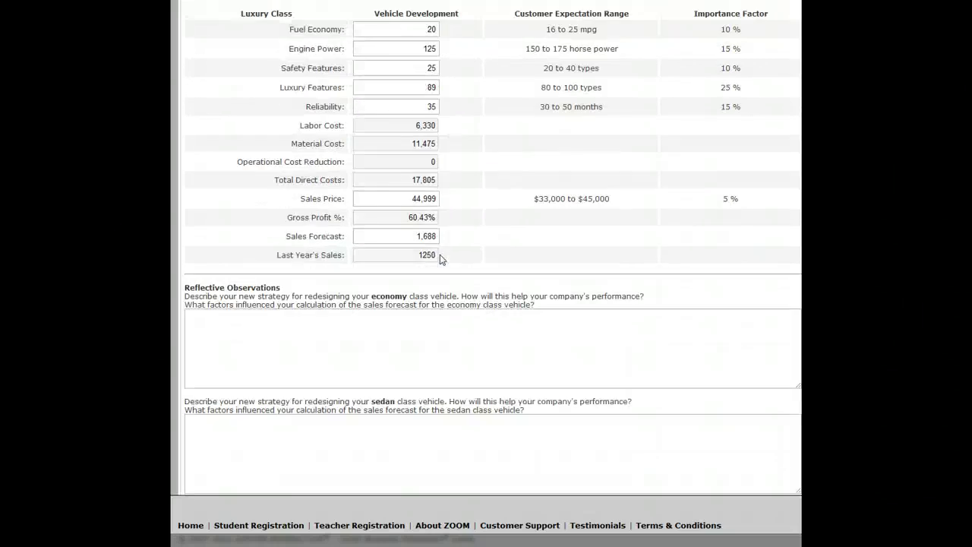
# Step: Write the economy class Reflective Observations answer
pyautogui.scroll(-1, 440, 256)
pyautogui.click(448, 282)
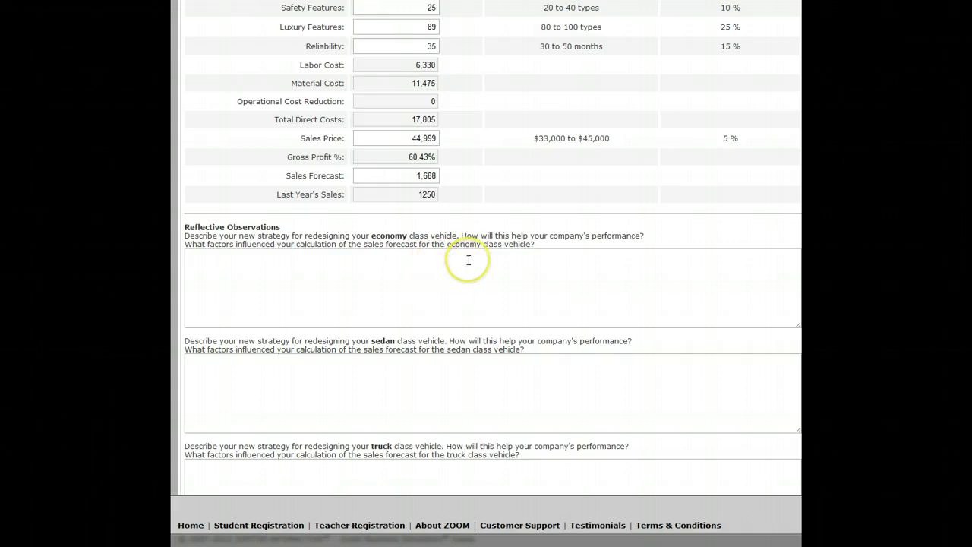
pyautogui.click(441, 271)
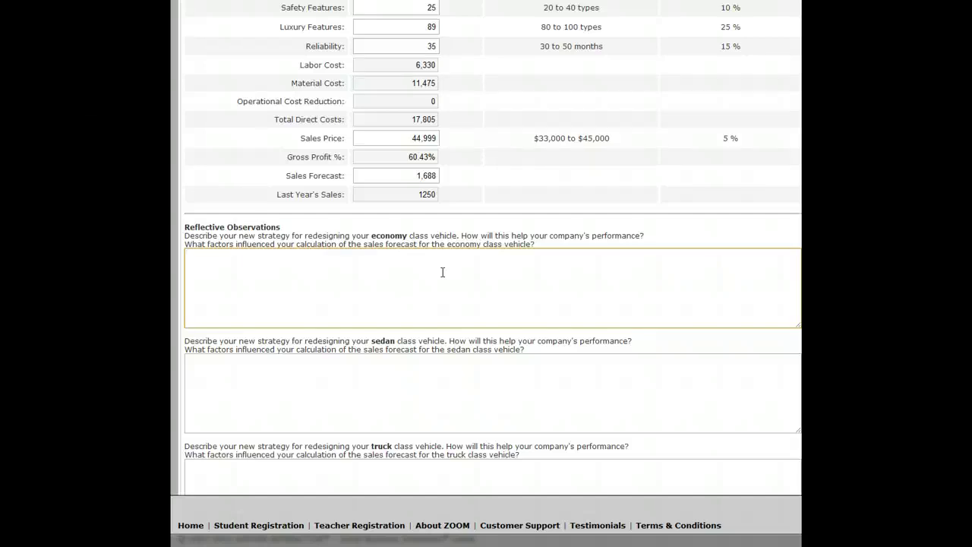
pyautogui.scroll(15, 406, 256)
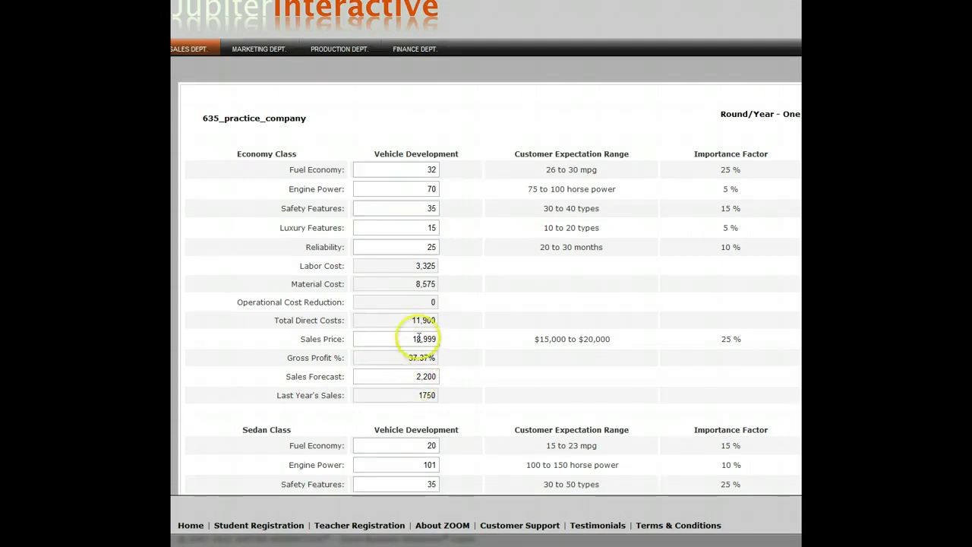
pyautogui.scroll(-3, 416, 341)
pyautogui.scroll(-10, 422, 327)
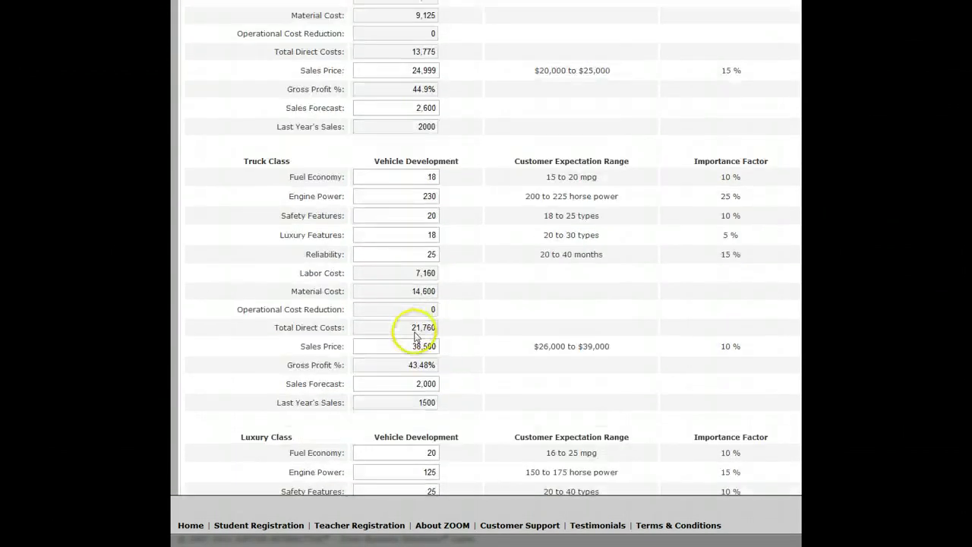
pyautogui.scroll(-3, 415, 331)
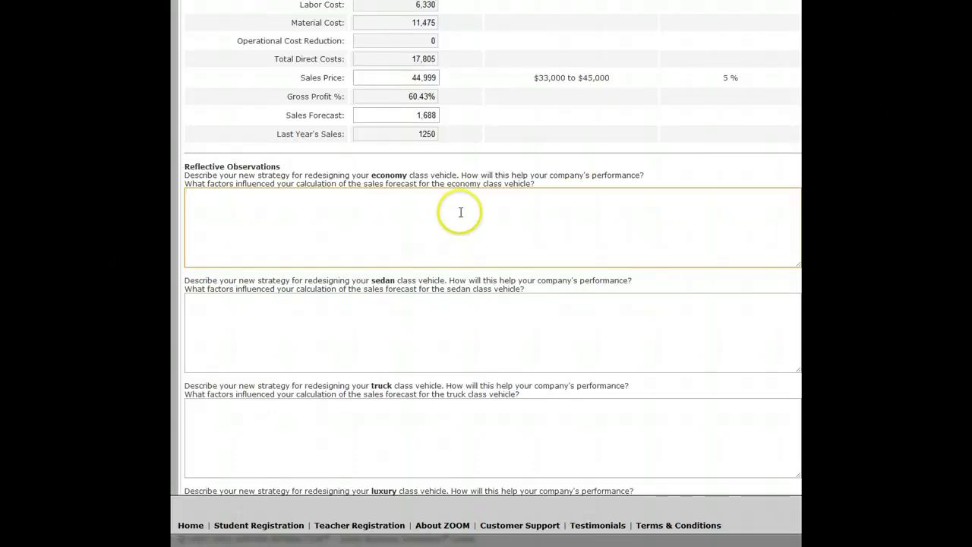
pyautogui.scroll(-3, 460, 211)
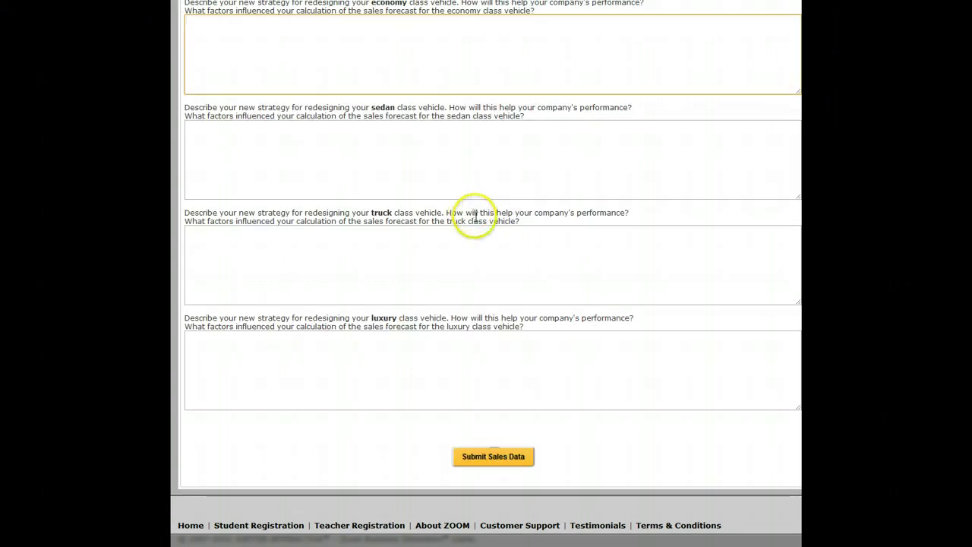
pyautogui.scroll(9, 471, 220)
pyautogui.scroll(1, 478, 234)
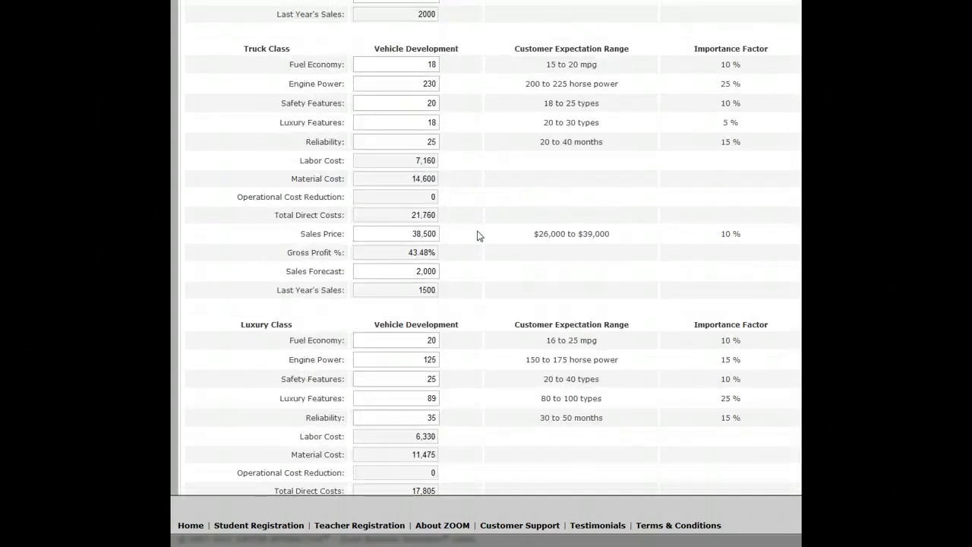
# Step: Finish the economy reflection and submit the Sales Dept data
pyautogui.click(478, 239)
pyautogui.scroll(-10, 504, 271)
pyautogui.click(505, 256)
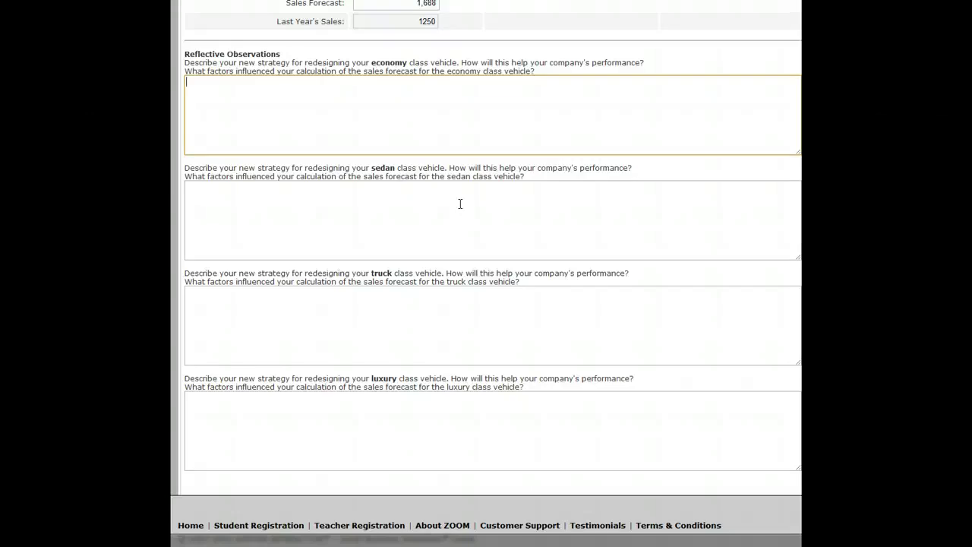
pyautogui.scroll(-2, 423, 218)
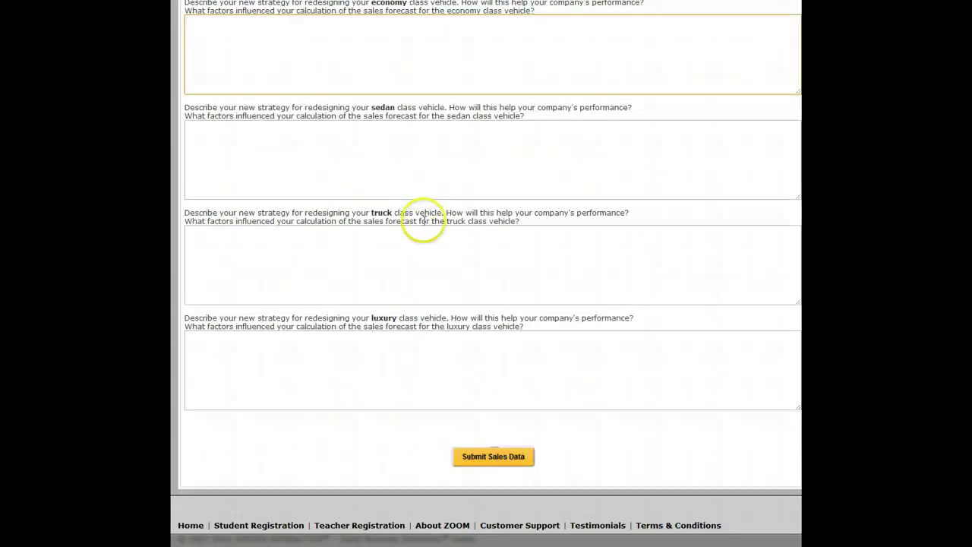
pyautogui.click(472, 456)
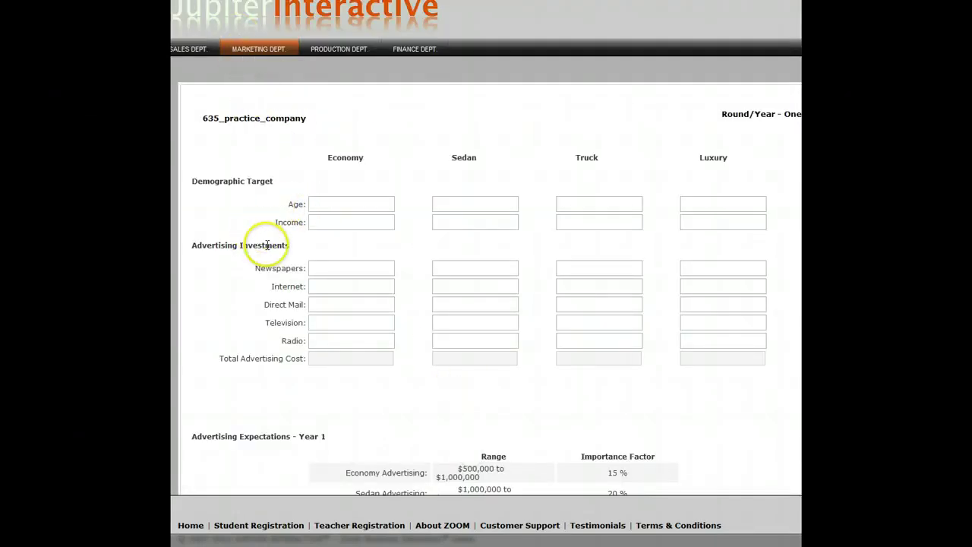
# Step: Write the Eco slogan line: cheap but run well
pyautogui.scroll(-2, 264, 248)
pyautogui.scroll(-5, 277, 231)
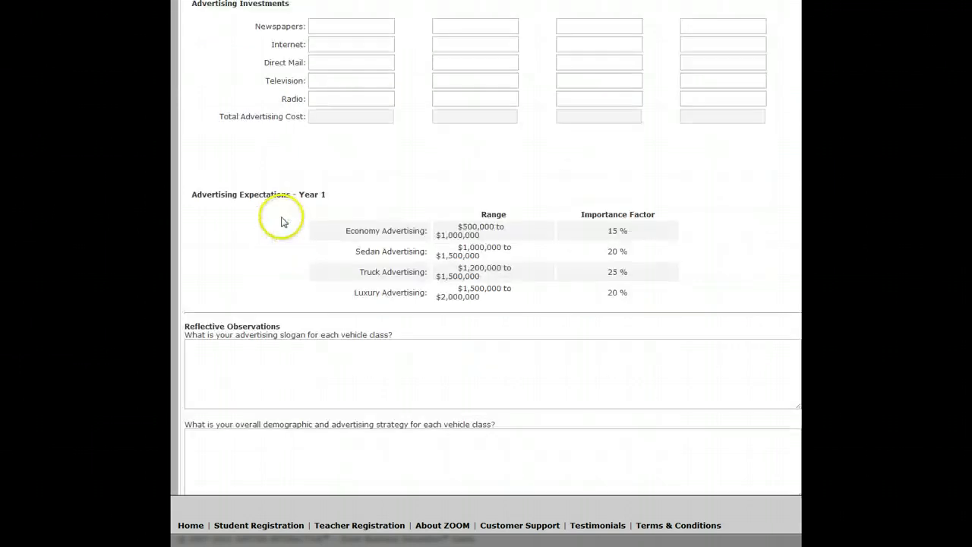
pyautogui.scroll(-5, 281, 221)
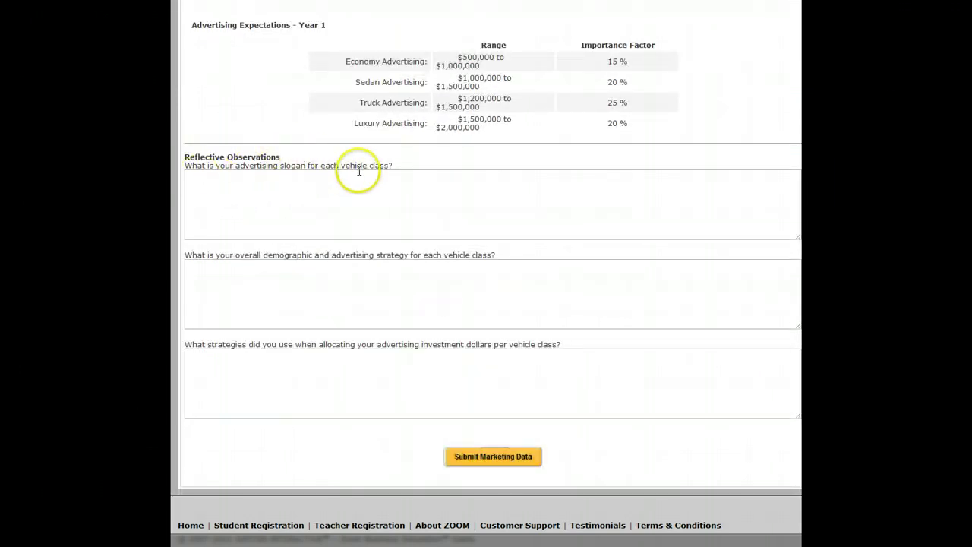
pyautogui.click(359, 179)
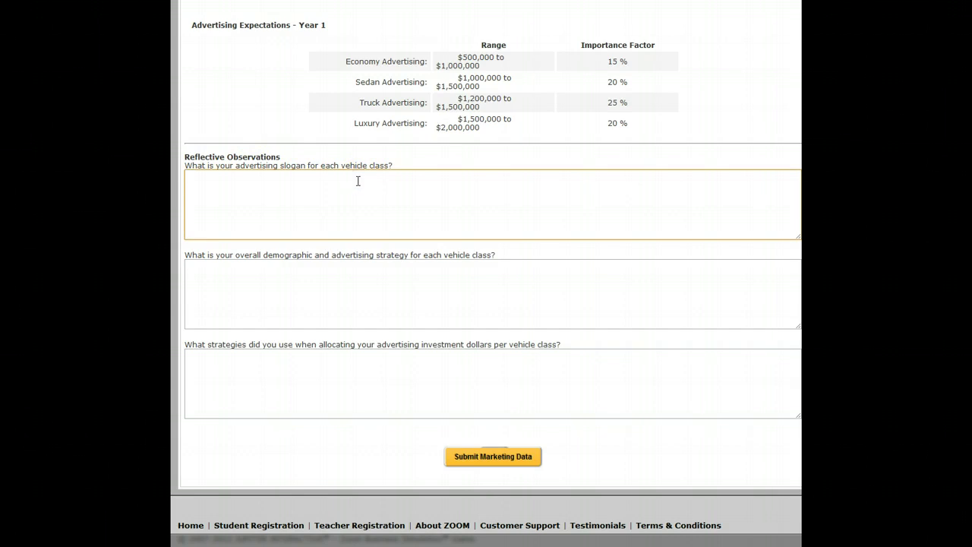
pyautogui.write('Eco: Cars that get you to ')
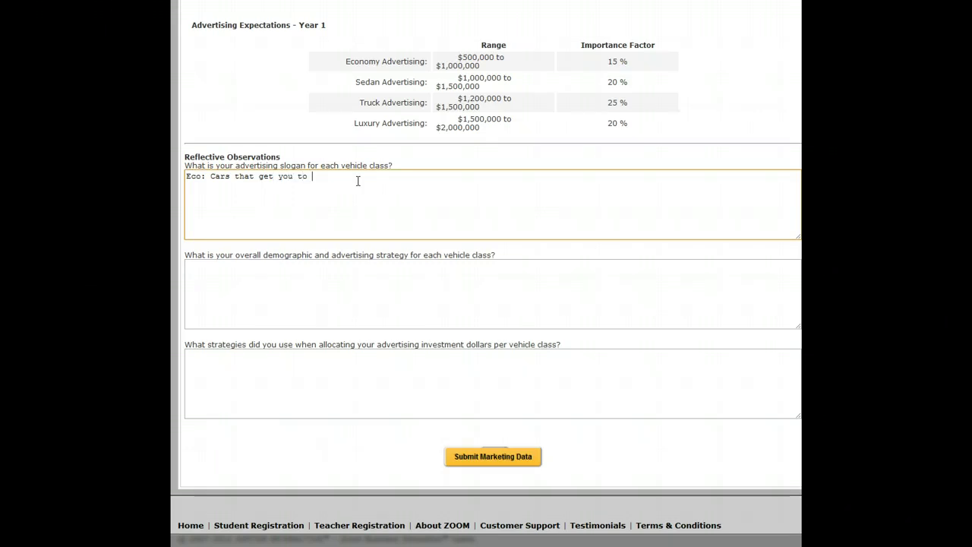
pyautogui.write('wh')
pyautogui.press('BackSpace')
pyautogui.press('BackSpace')
pyautogui.press('BackSpace')
pyautogui.press('BackSpace')
pyautogui.press('BackSpace')
pyautogui.press('BackSpace')
pyautogui.press('BackSpace')
pyautogui.press('BackSpace')
pyautogui.press('BackSpace')
pyautogui.press('BackSpace')
pyautogui.press('BackSpace')
pyautogui.press('BackSpace')
pyautogui.press('BackSpace')
pyautogui.press('BackSpace')
pyautogui.press('BackSpace')
pyautogui.press('BackSpace')
pyautogui.press('BackSpace')
pyautogui.press('BackSpace')
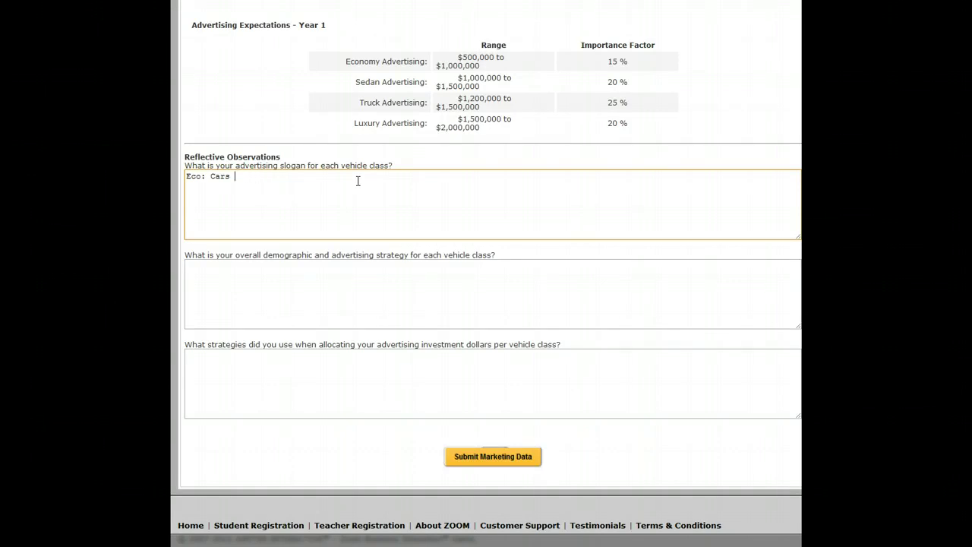
pyautogui.write('that move you')
pyautogui.press('BackSpace')
pyautogui.press('BackSpace')
pyautogui.press('BackSpace')
pyautogui.press('BackSpace')
pyautogui.press('BackSpace')
pyautogui.press('BackSpace')
pyautogui.press('BackSpace')
pyautogui.press('BackSpace')
pyautogui.press('BackSpace')
pyautogui.press('BackSpace')
pyautogui.press('BackSpace')
pyautogui.press('BackSpace')
pyautogui.press('BackSpace')
pyautogui.press('BackSpace')
pyautogui.press('BackSpace')
pyautogui.press('BackSpace')
pyautogui.press('BackSpace')
pyautogui.write('Cars ')
pyautogui.write('that move')
pyautogui.press('BackSpace')
pyautogui.press('BackSpace')
pyautogui.press('BackSpace')
pyautogui.press('BackSpace')
pyautogui.press('BackSpace')
pyautogui.press('BackSpace')
pyautogui.press('BackSpace')
pyautogui.press('BackSpace')
pyautogui.write('hat are chee')
pyautogui.write('p')
pyautogui.press('BackSpace')
pyautogui.press('BackSpace')
pyautogui.press('BackSpace')
pyautogui.write('ap but run well')
# Step: Add the line 'Sedan: the family car that drives like a luxury car' and begin a new line
pyautogui.press('Return')
pyautogui.write('Sedan')
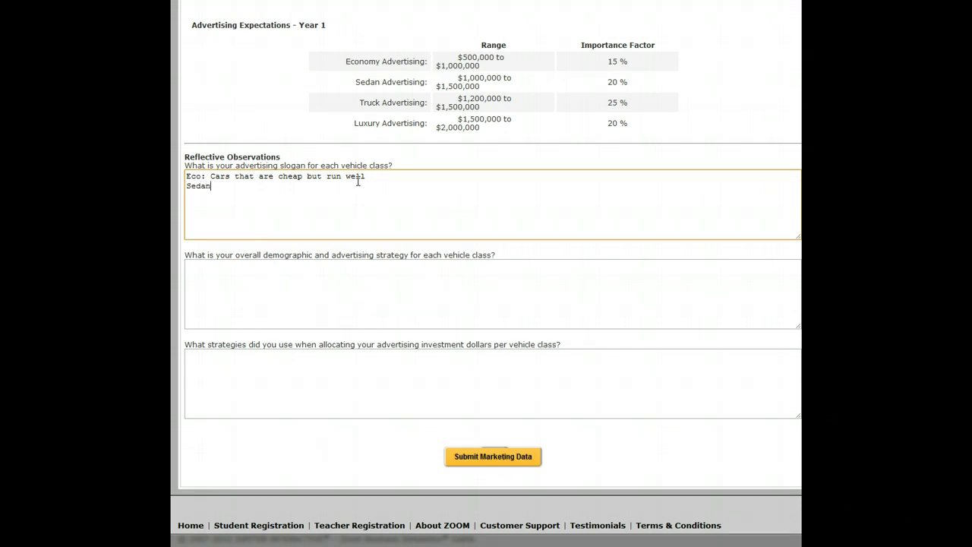
pyautogui.write(': the family car that drives like a lux')
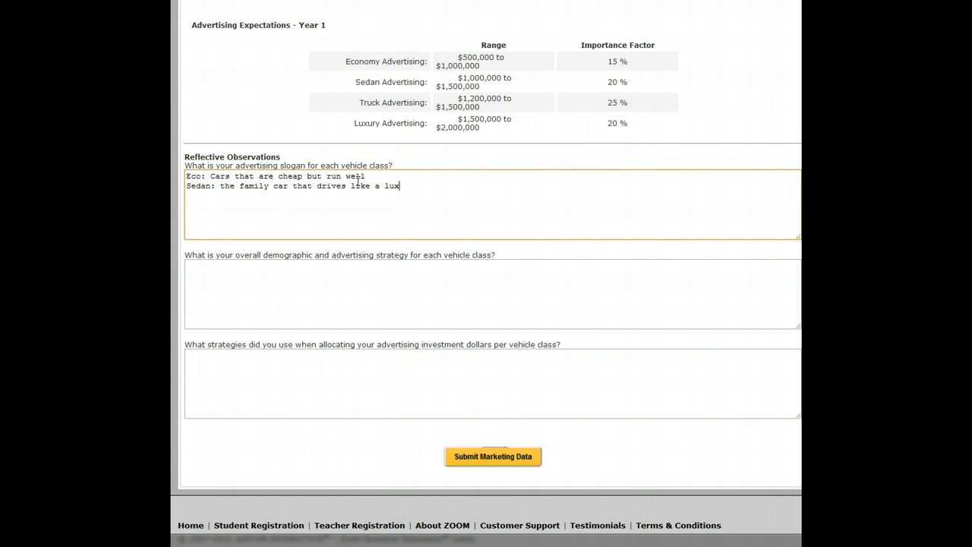
pyautogui.write('uray ca')
pyautogui.press('BackSpace')
pyautogui.press('BackSpace')
pyautogui.press('BackSpace')
pyautogui.press('BackSpace')
pyautogui.press('BackSpace')
pyautogui.press('BackSpace')
pyautogui.write('ry car')
pyautogui.press('Return')
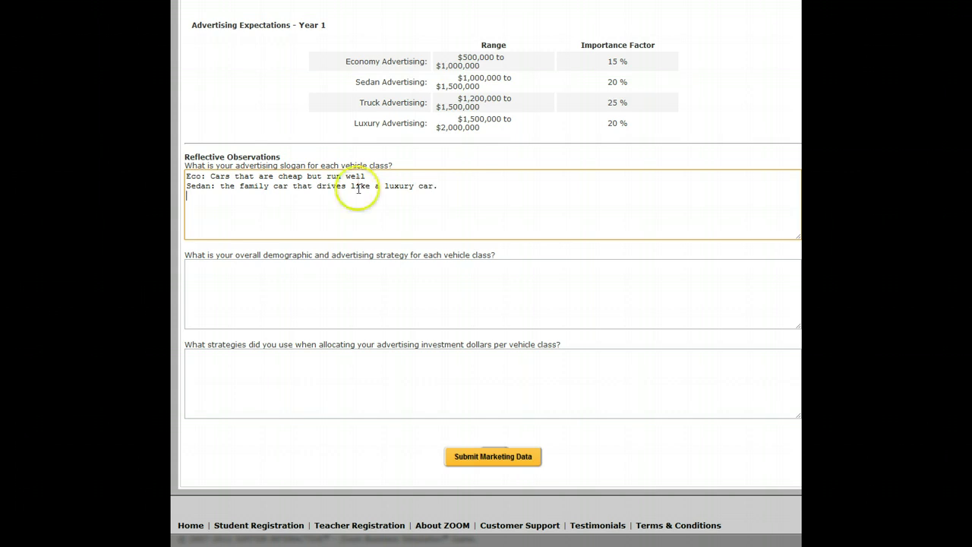
# Step: Begin the Economy strategy answer: young, just graduated from college
pyautogui.click(354, 288)
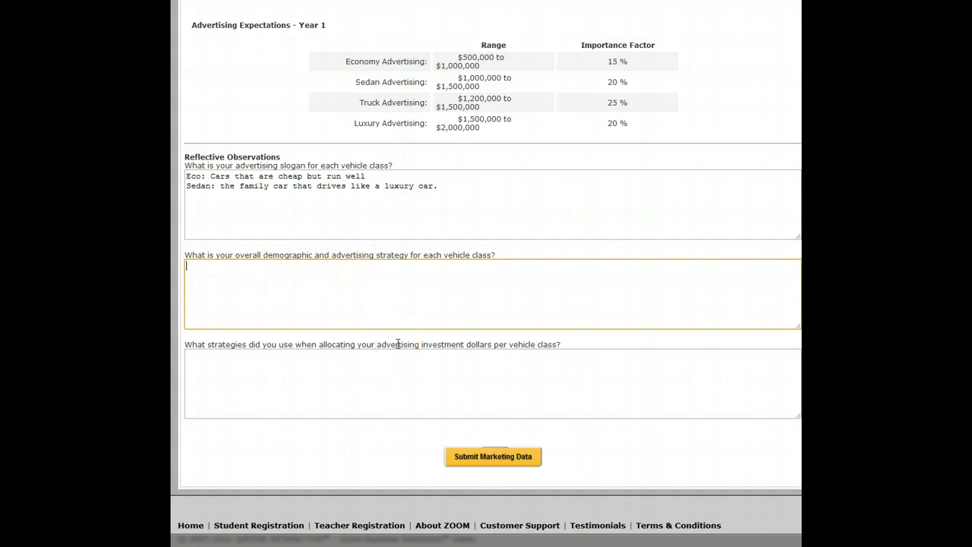
pyautogui.write('Economy')
pyautogui.write('Young just fraduate')
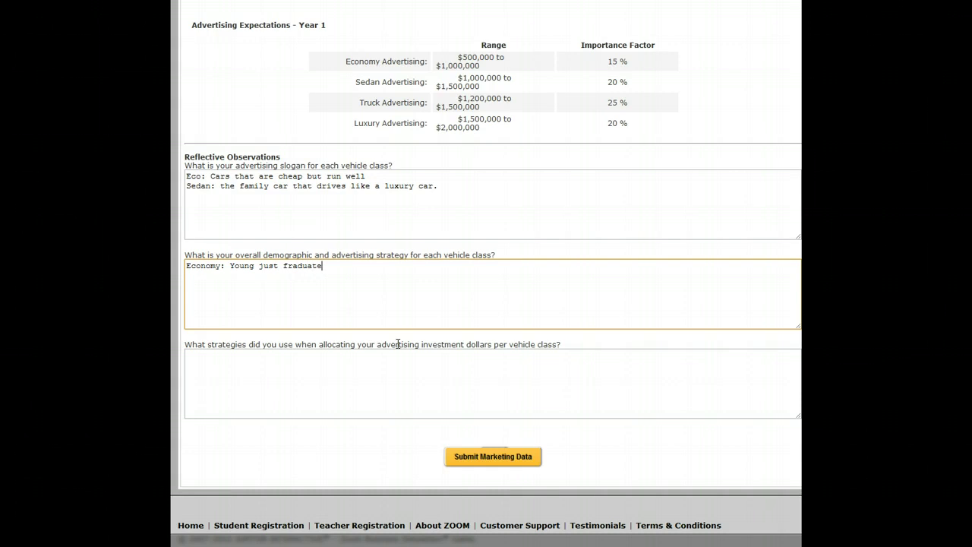
pyautogui.press('BackSpace')
pyautogui.press('BackSpace')
pyautogui.press('BackSpace')
pyautogui.press('BackSpace')
pyautogui.press('BackSpace')
pyautogui.press('BackSpace')
pyautogui.press('BackSpace')
pyautogui.press('BackSpace')
pyautogui.write('graduatte')
pyautogui.press('BackSpace')
pyautogui.press('BackSpace')
pyautogui.write('ed from colloge')
# Step: Continue with ages 22-30, focusing on youth to establish customers' first car experience
pyautogui.press('BackSpace')
pyautogui.press('BackSpace')
pyautogui.press('BackSpace')
pyautogui.write('ege')
pyautogui.write('25')
pyautogui.press('BackSpace')
pyautogui.press('BackSpace')
pyautogui.write('22-30. Focusu')
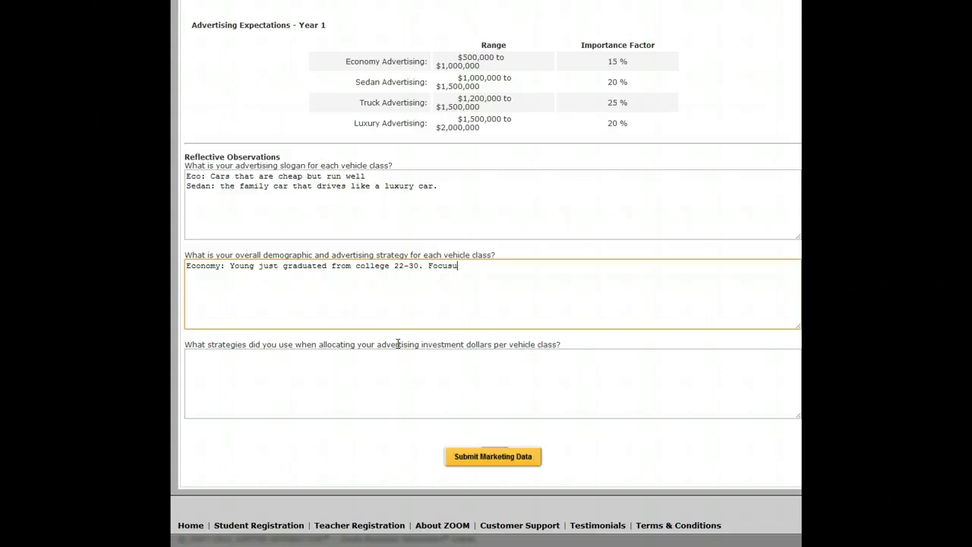
pyautogui.press('BackSpace')
pyautogui.press('BackSpace')
pyautogui.press('BackSpace')
pyautogui.press('BackSpace')
pyautogui.write('cusing on')
pyautogui.write(' the youth')
pyautogui.write(' d')
pyautogui.press('BackSpace')
pyautogui.write('to establish customers')
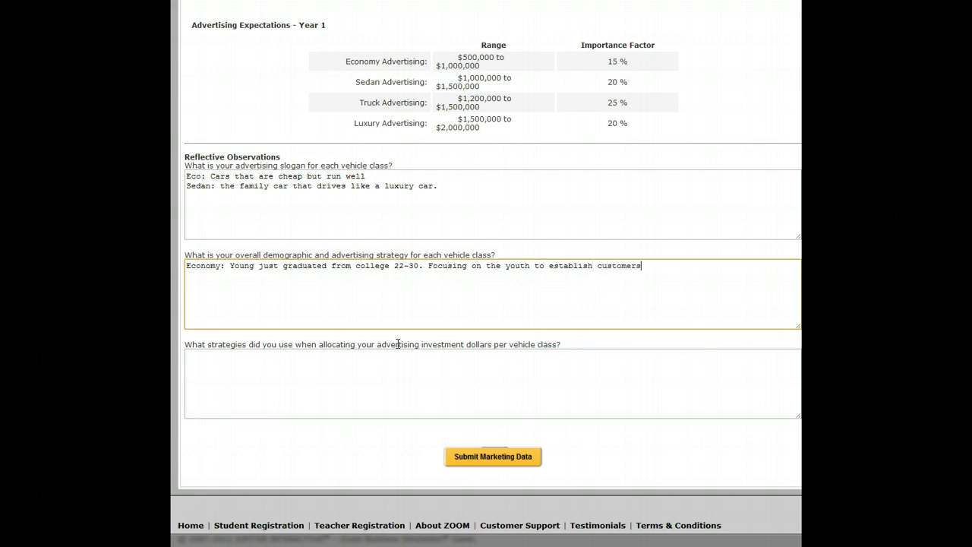
pyautogui.write(' from')
pyautogui.press('BackSpace')
pyautogui.press('BackSpace')
pyautogui.press('BackSpace')
pyautogui.write('irst car experiance')
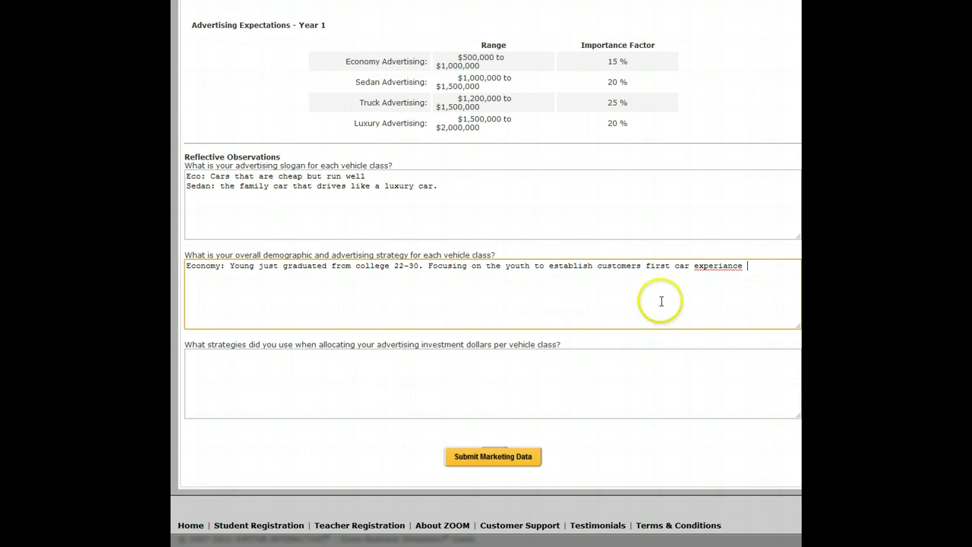
# Step: Replace 'experiance' with the spell-check suggestion 'experience'
pyautogui.rightClick(729, 265)
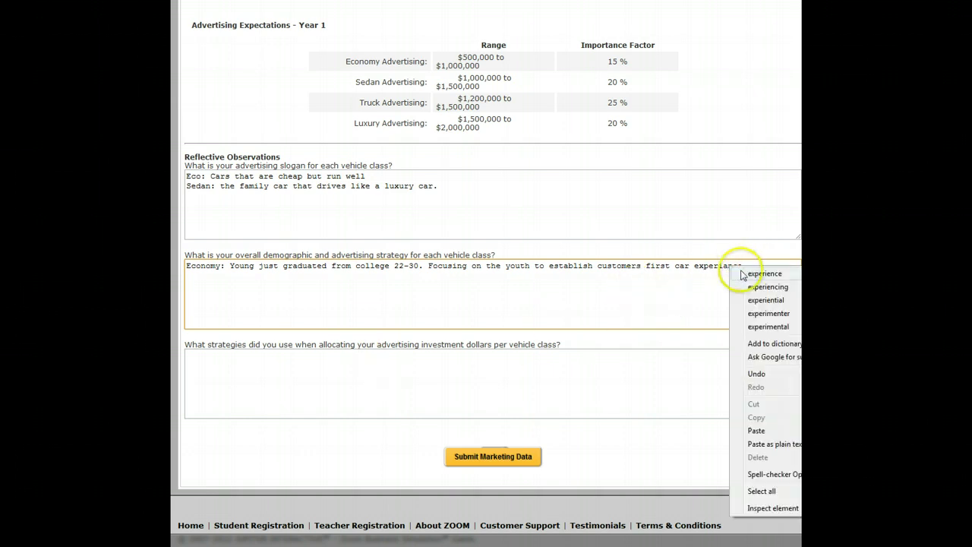
pyautogui.click(749, 275)
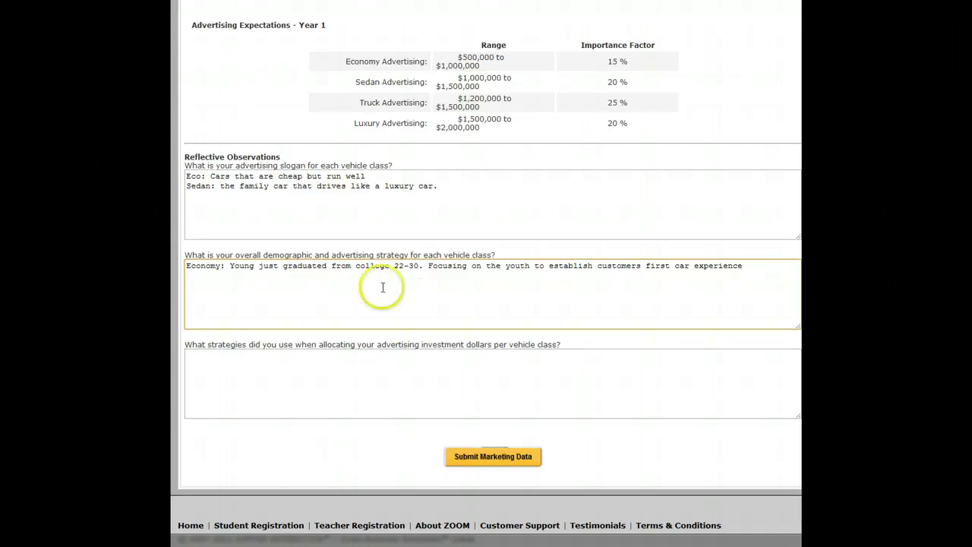
# Step: Enter Economy target age 22-30 and income 45-60K
pyautogui.scroll(5, 380, 282)
pyautogui.click(353, 202)
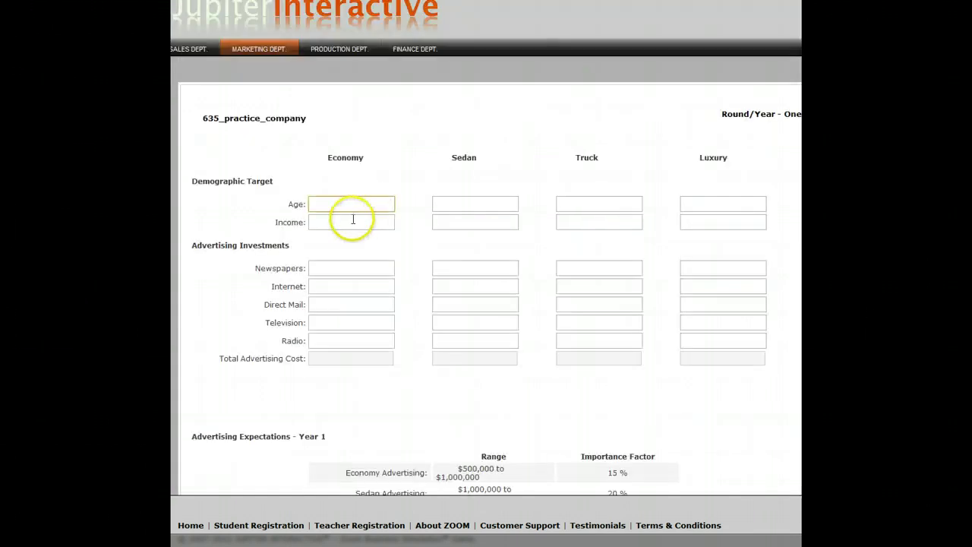
pyautogui.write('22-30')
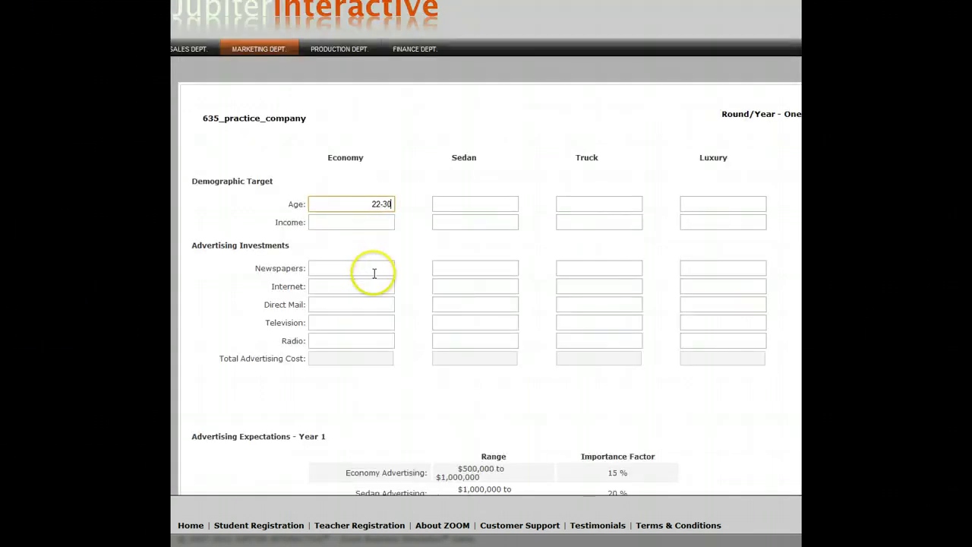
pyautogui.click(351, 219)
pyautogui.click(367, 271)
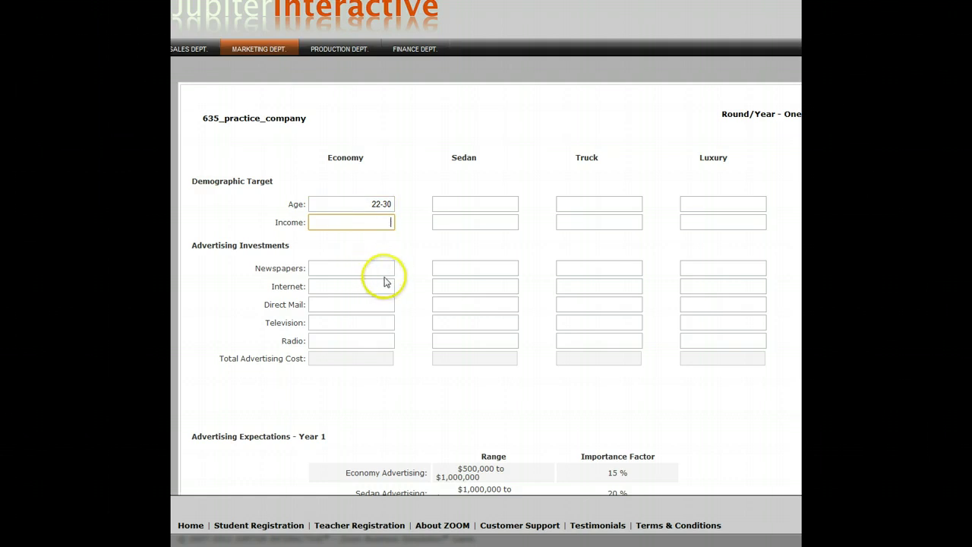
pyautogui.write('45-60K')
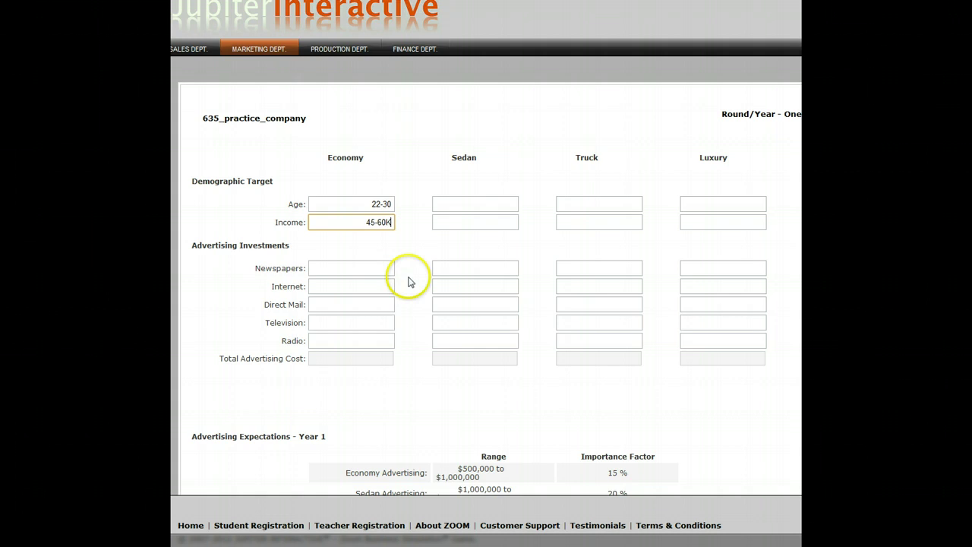
pyautogui.click(425, 280)
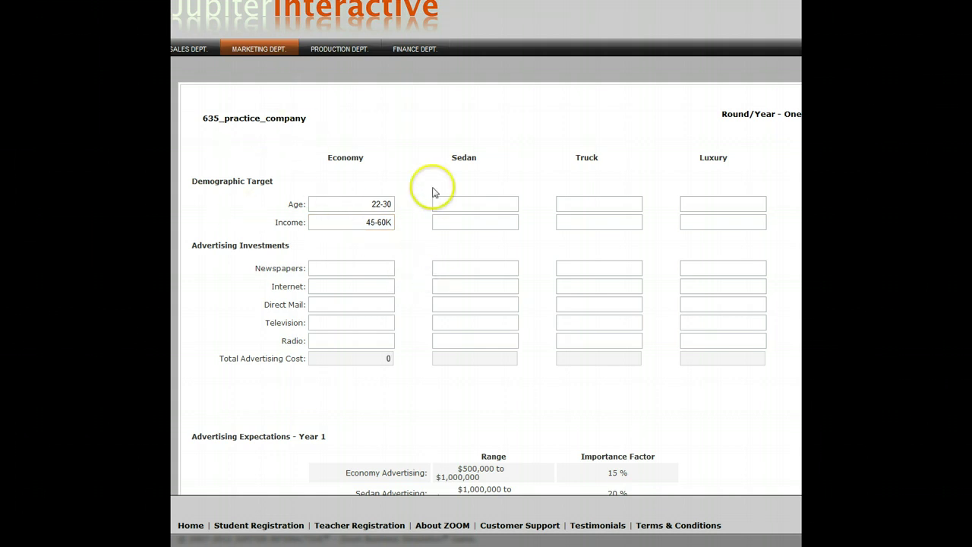
pyautogui.scroll(-5, 412, 309)
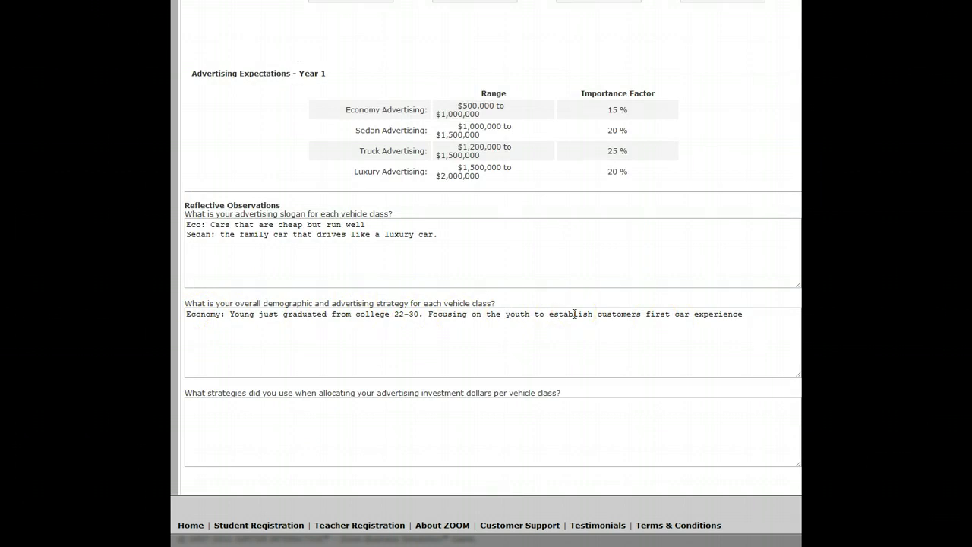
pyautogui.scroll(3, 539, 263)
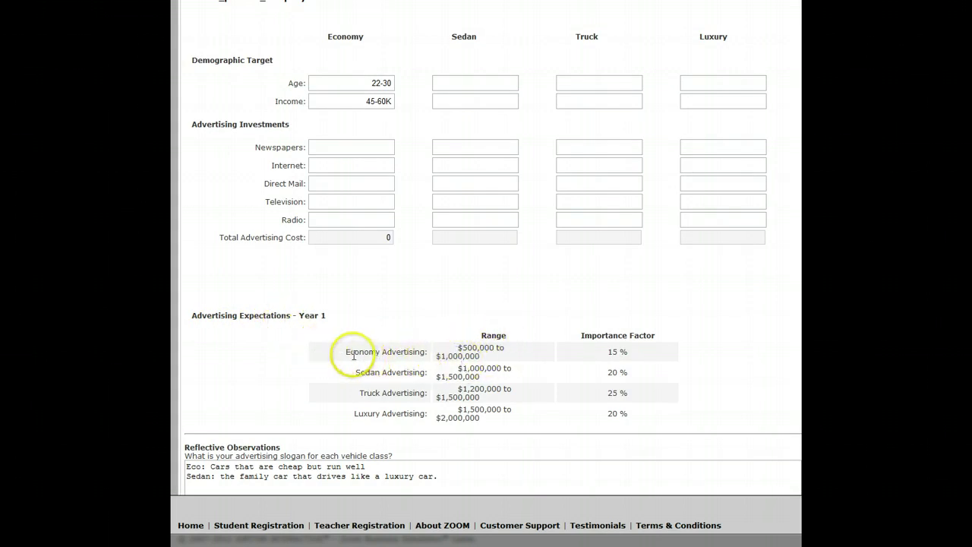
pyautogui.moveTo(322, 348); pyautogui.dragTo(486, 357)
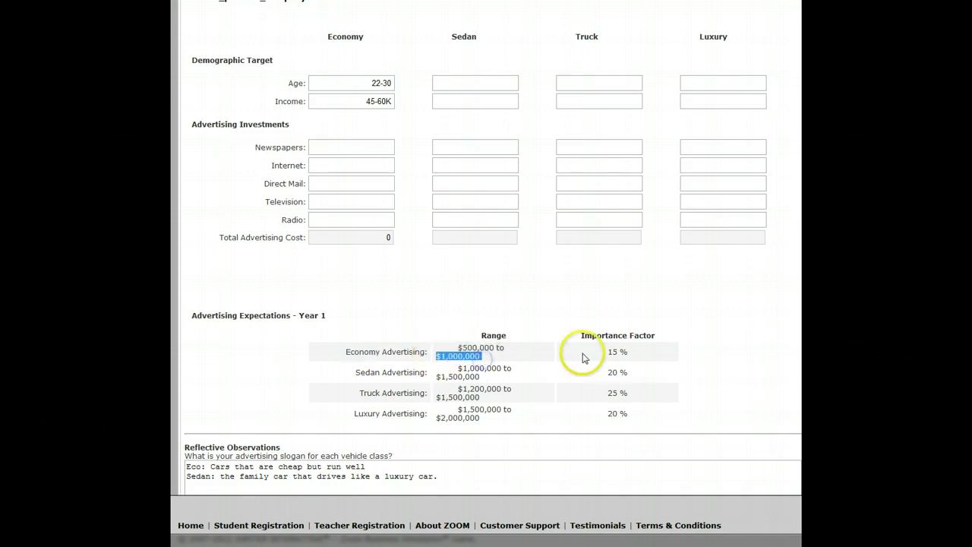
pyautogui.moveTo(599, 354); pyautogui.dragTo(629, 352)
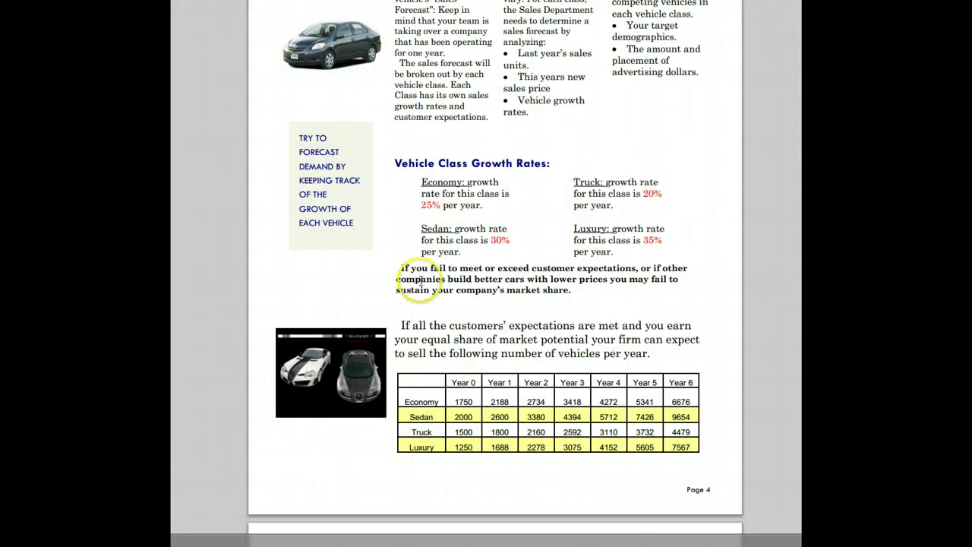
pyautogui.scroll(-15, 423, 288)
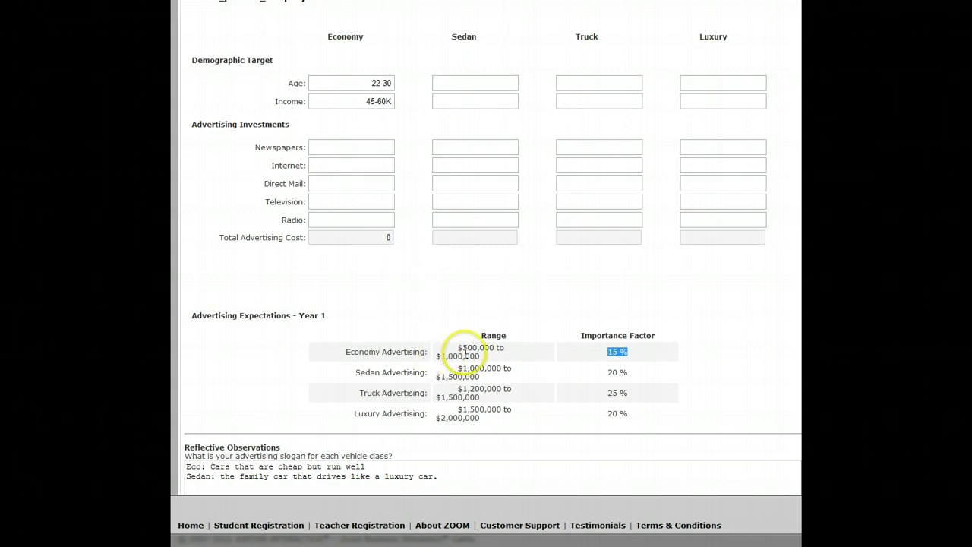
# Step: Budget Economy newspapers at 350,000 and television at 400,000
pyautogui.click(347, 147)
pyautogui.write('35')
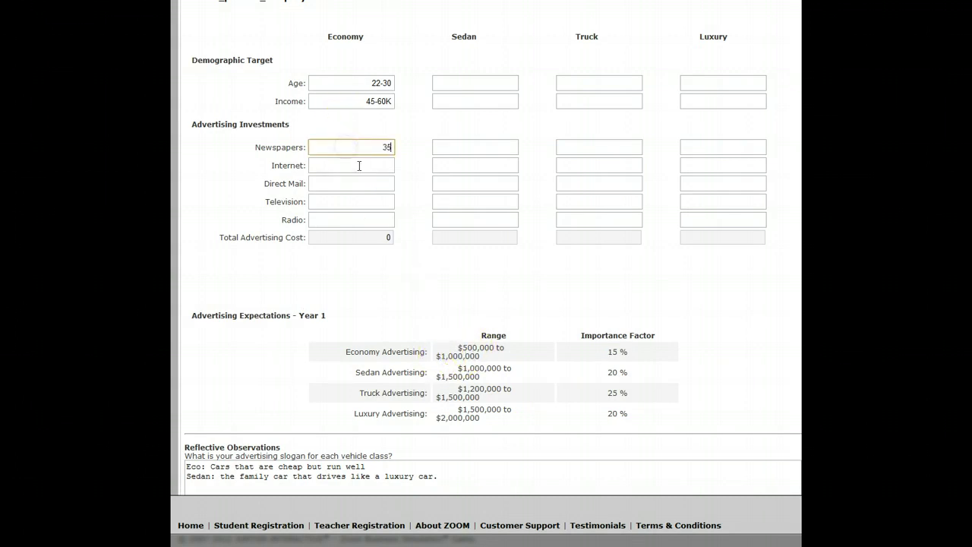
pyautogui.write(',000')
pyautogui.click(352, 200)
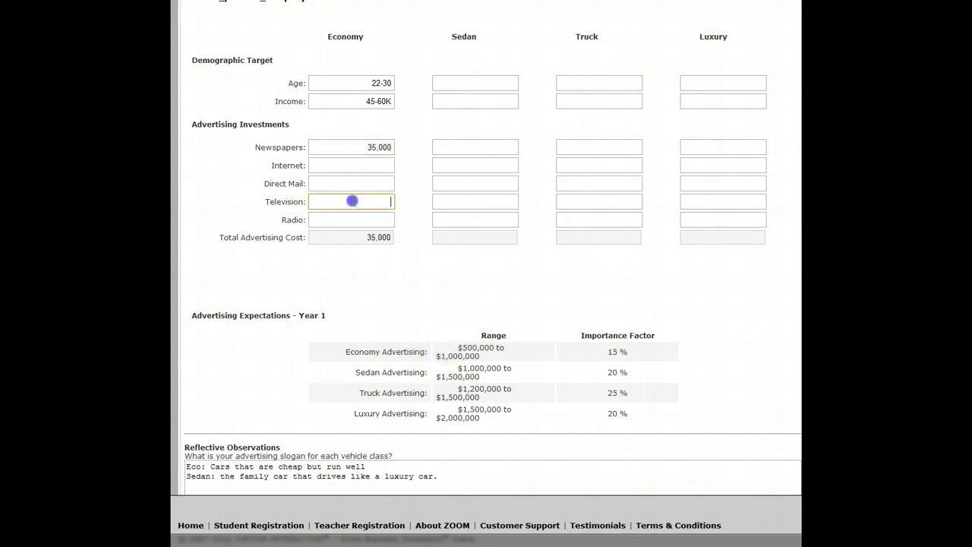
pyautogui.click(394, 147)
pyautogui.write('0')
pyautogui.click(365, 201)
pyautogui.write('400,0')
pyautogui.click(393, 220)
# Step: Add Economy internet 25,000, direct mail 50,000 and radio 75,000, totalling 900,000
pyautogui.click(366, 166)
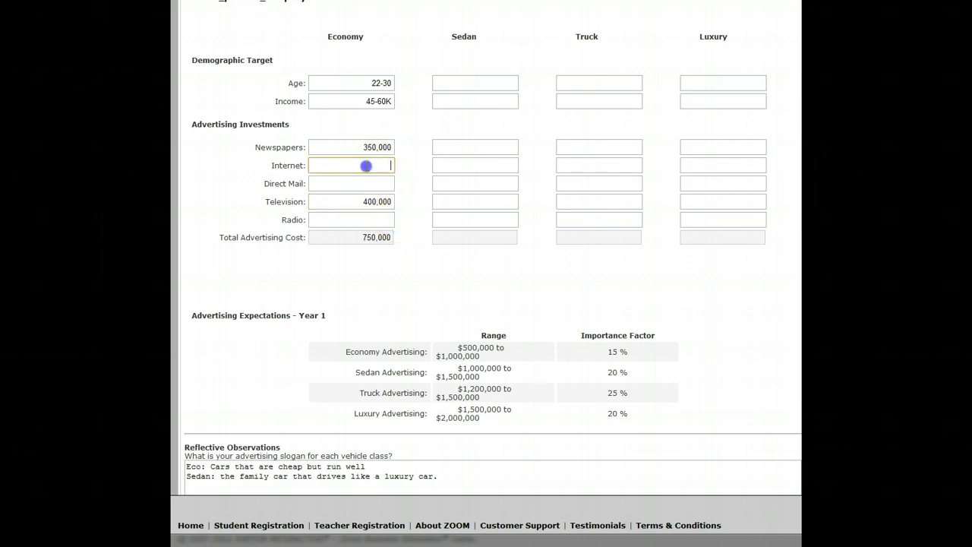
pyautogui.write('25000')
pyautogui.click(375, 184)
pyautogui.write('500000')
pyautogui.click(368, 218)
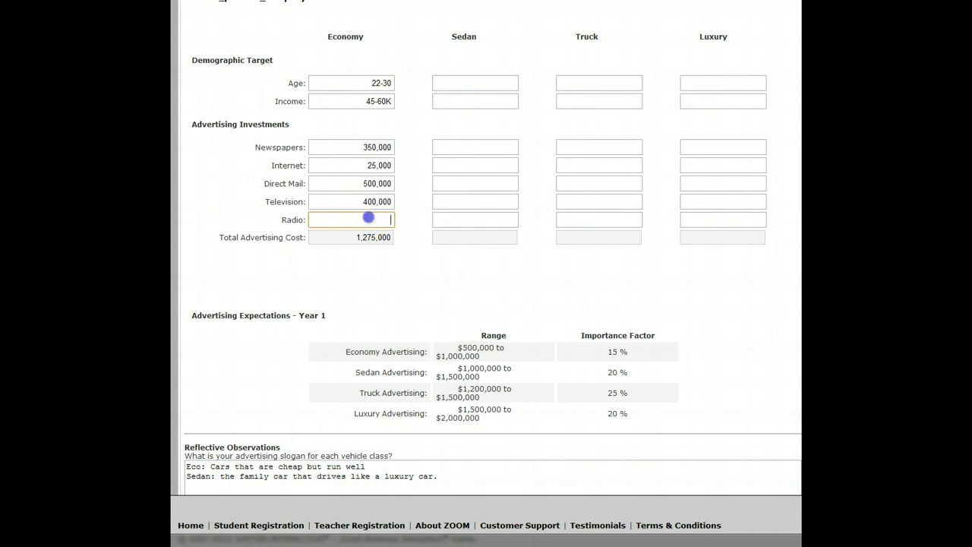
pyautogui.click(388, 182)
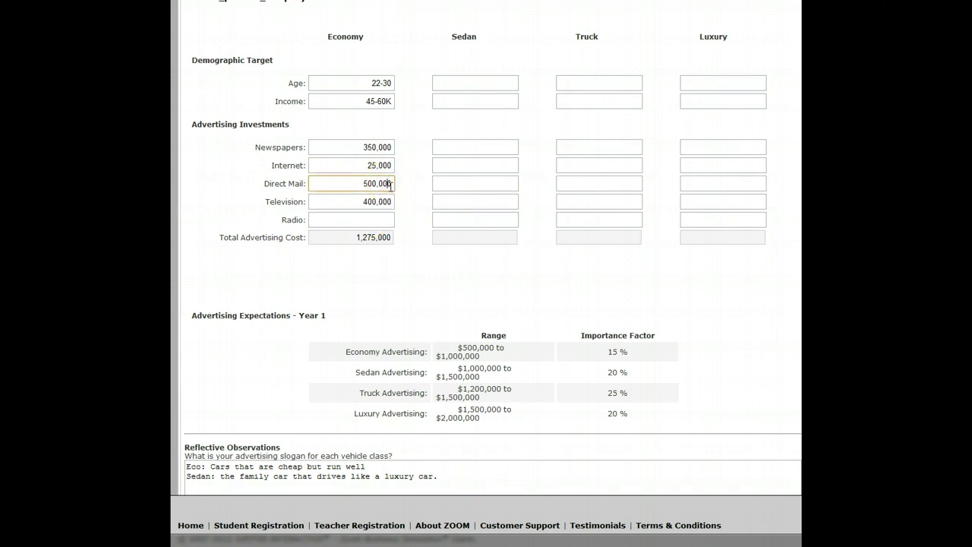
pyautogui.click(407, 195)
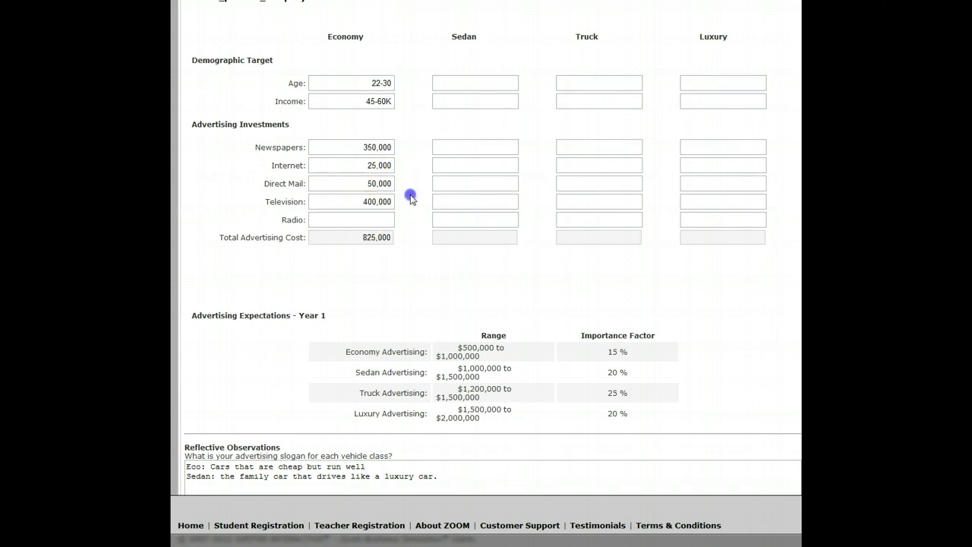
pyautogui.click(371, 220)
pyautogui.write('75,000')
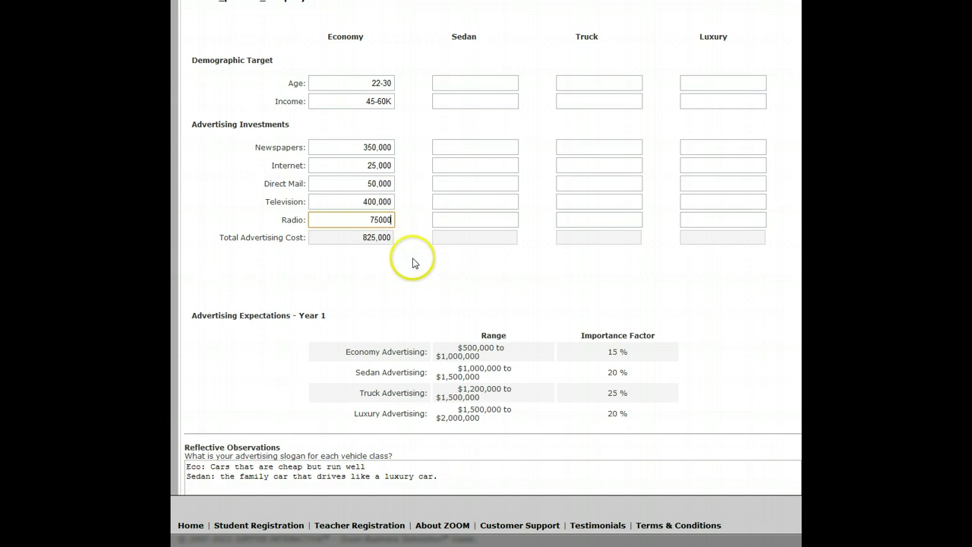
pyautogui.click(409, 270)
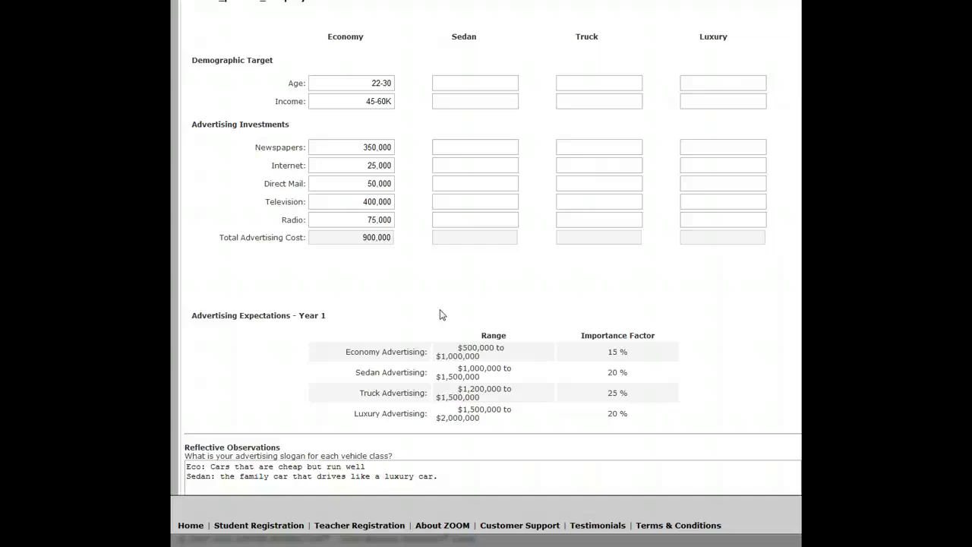
# Step: Review the marketing form and place the cursor in the allocation strategies answer
pyautogui.scroll(-3, 445, 281)
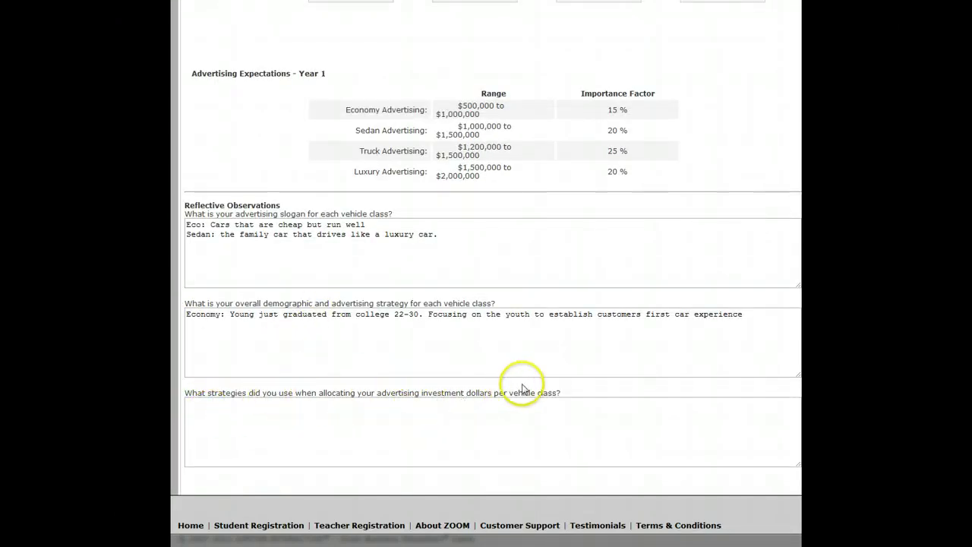
pyautogui.scroll(4, 397, 275)
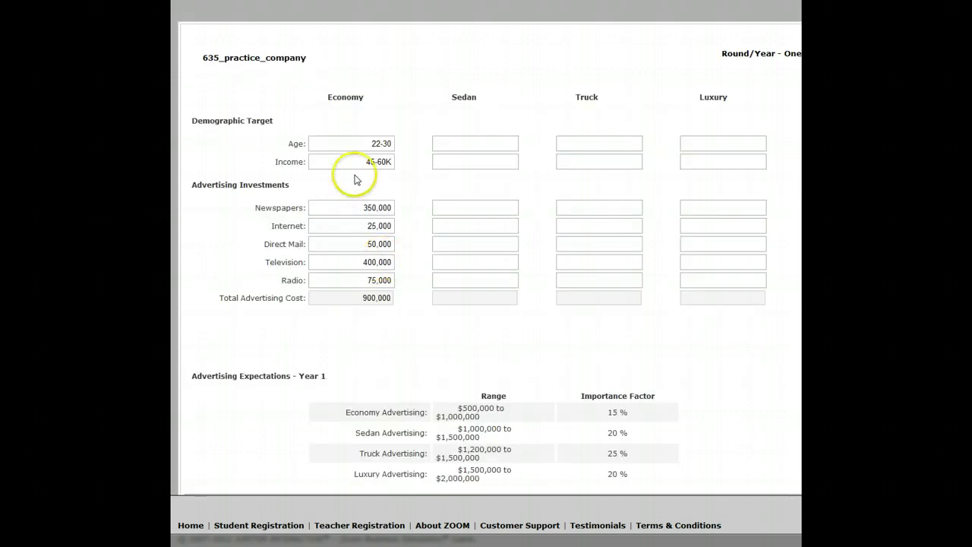
pyautogui.scroll(-4, 311, 384)
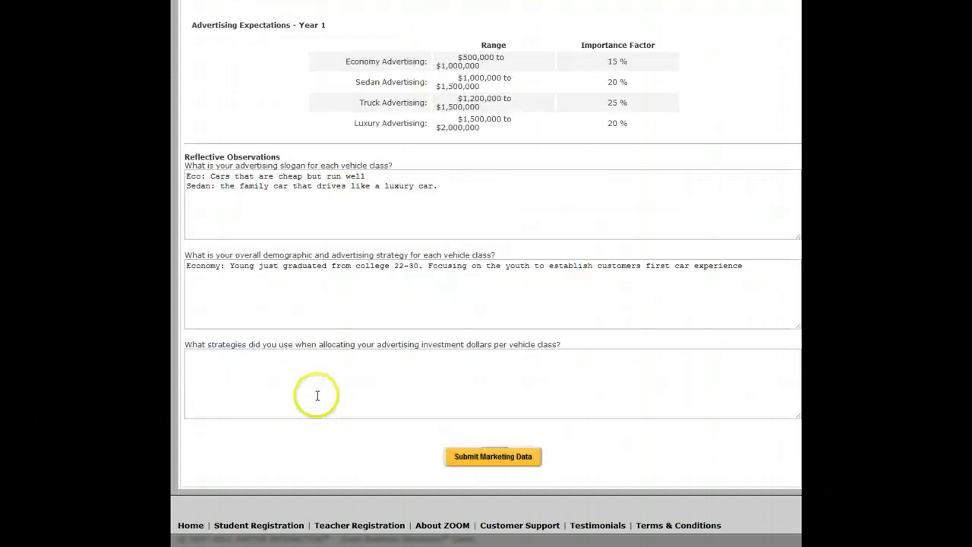
pyautogui.click(282, 366)
pyautogui.scroll(4, 500, 111)
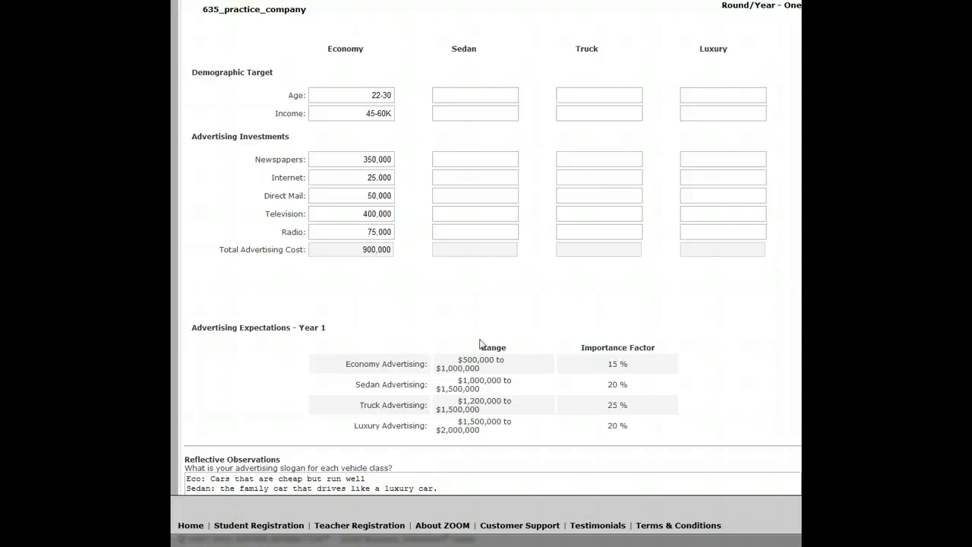
pyautogui.scroll(-3, 386, 327)
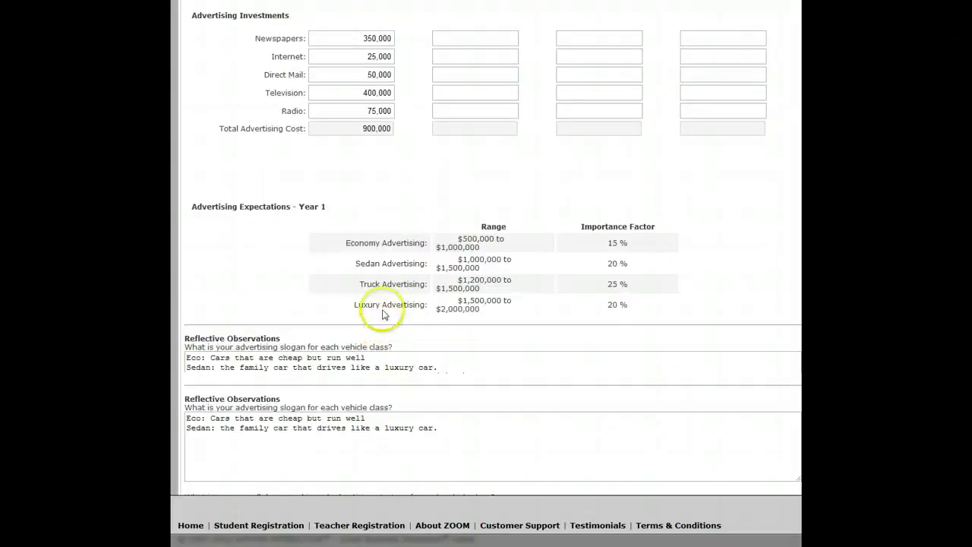
pyautogui.scroll(4, 383, 305)
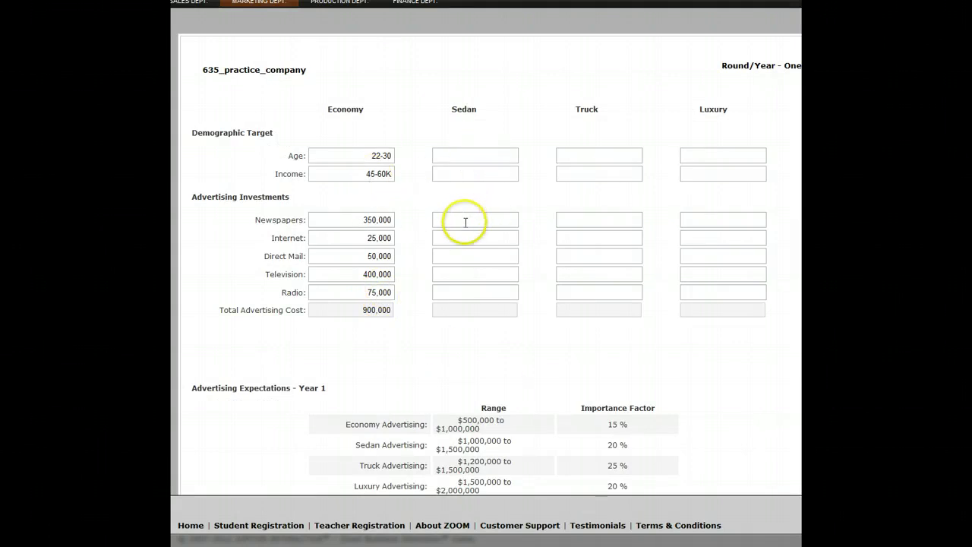
pyautogui.scroll(-5, 587, 357)
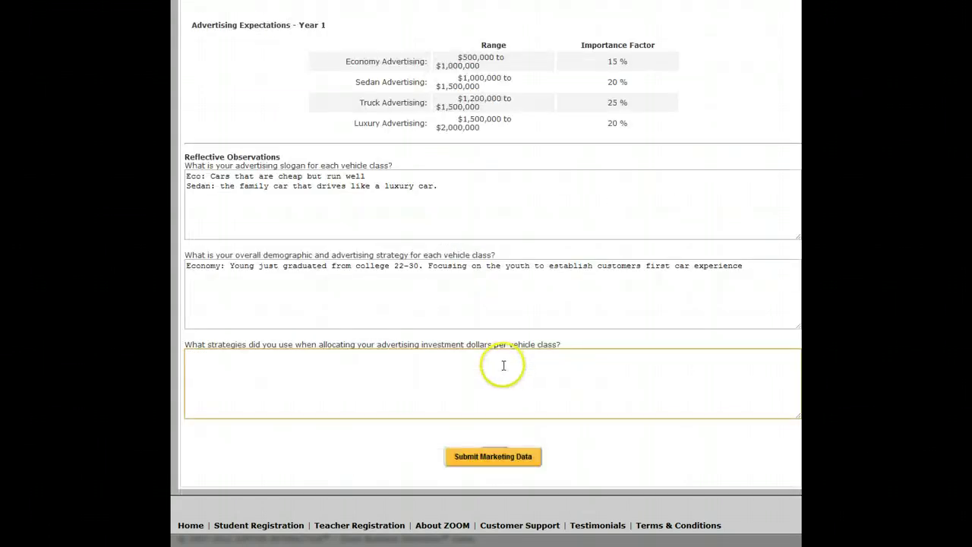
pyautogui.scroll(1, 503, 363)
pyautogui.scroll(4, 493, 358)
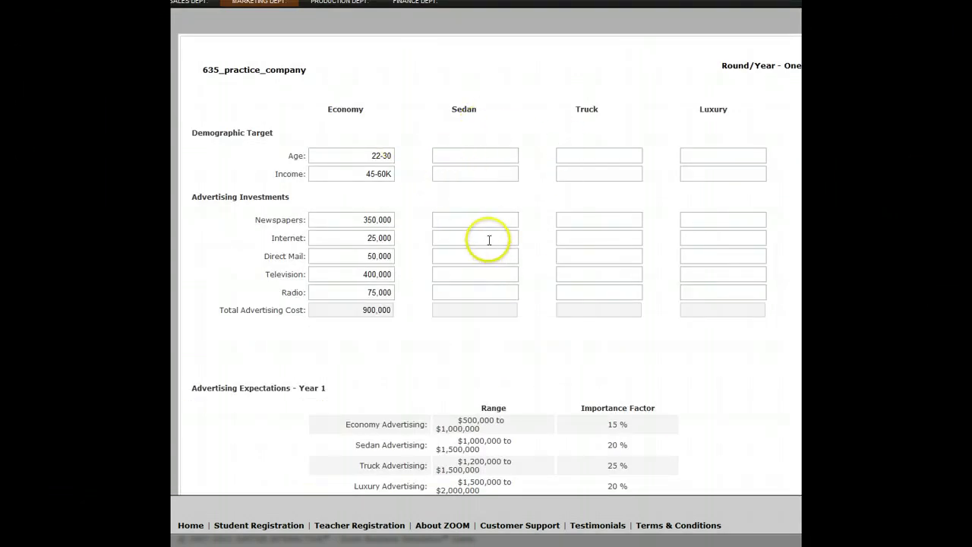
pyautogui.scroll(-1, 489, 240)
pyautogui.moveTo(454, 384)
pyautogui.mouseDown()
pyautogui.moveTo(463, 402)
pyautogui.moveTo(470, 382)
pyautogui.mouseUp()
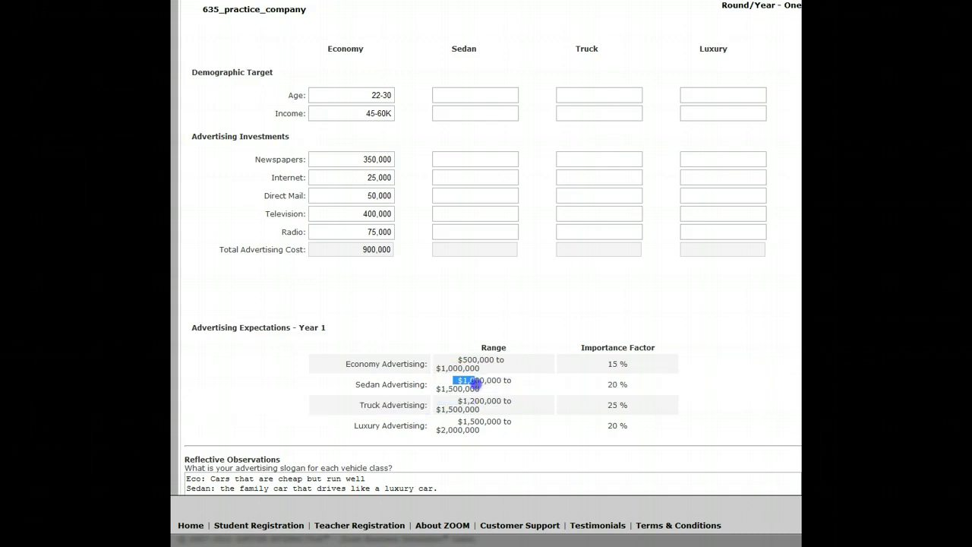
pyautogui.click(464, 357)
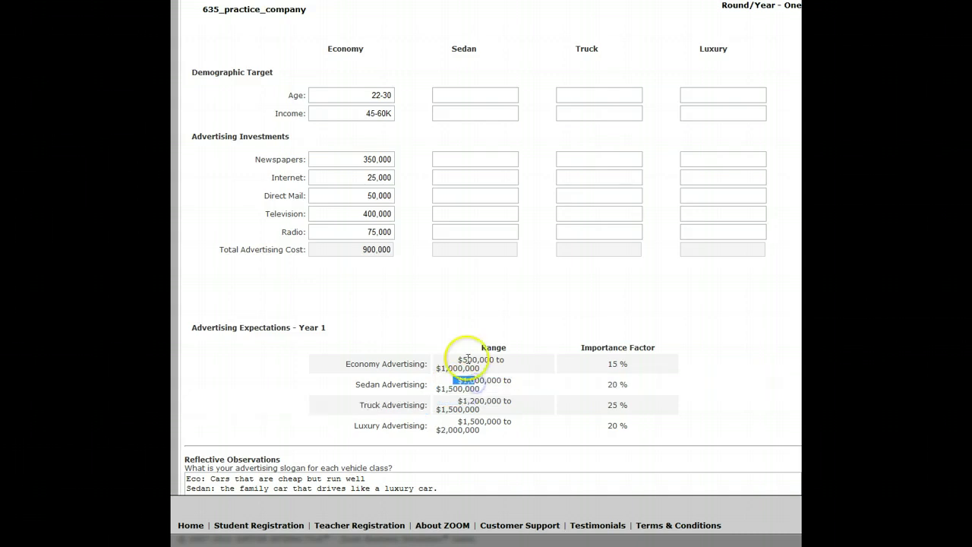
# Step: Enter 2,000,000 for Sedan Television advertising, correcting the mistyped extra zeros
pyautogui.click(456, 216)
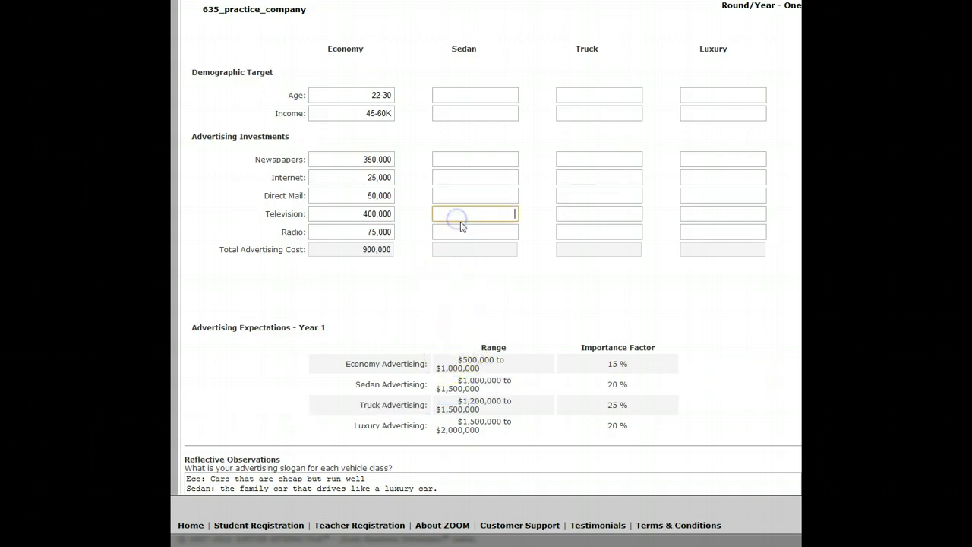
pyautogui.write('200,000,')
pyautogui.write('0')
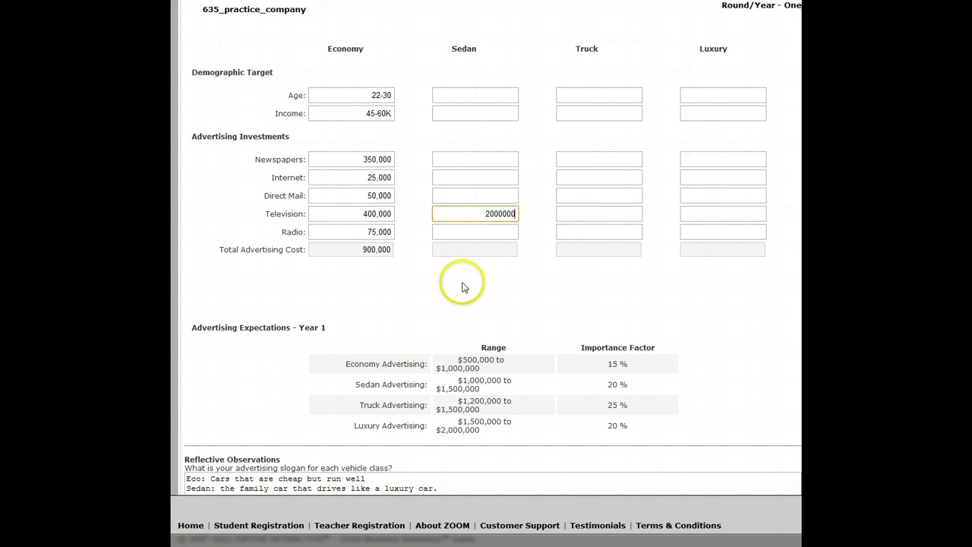
pyautogui.write('00')
pyautogui.click(462, 286)
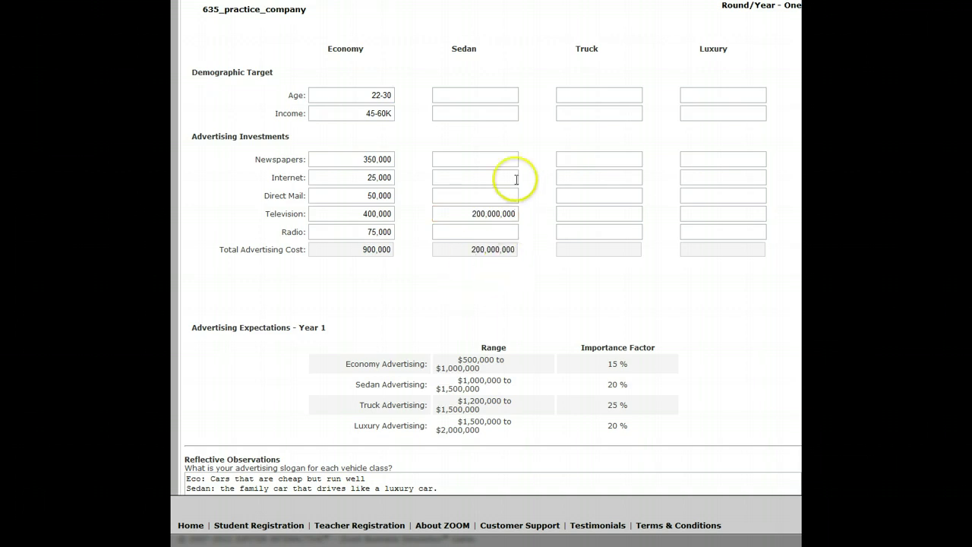
pyautogui.click(513, 215)
pyautogui.press('BackSpace')
pyautogui.press('BackSpace')
pyautogui.press('BackSpace')
pyautogui.press('BackSpace')
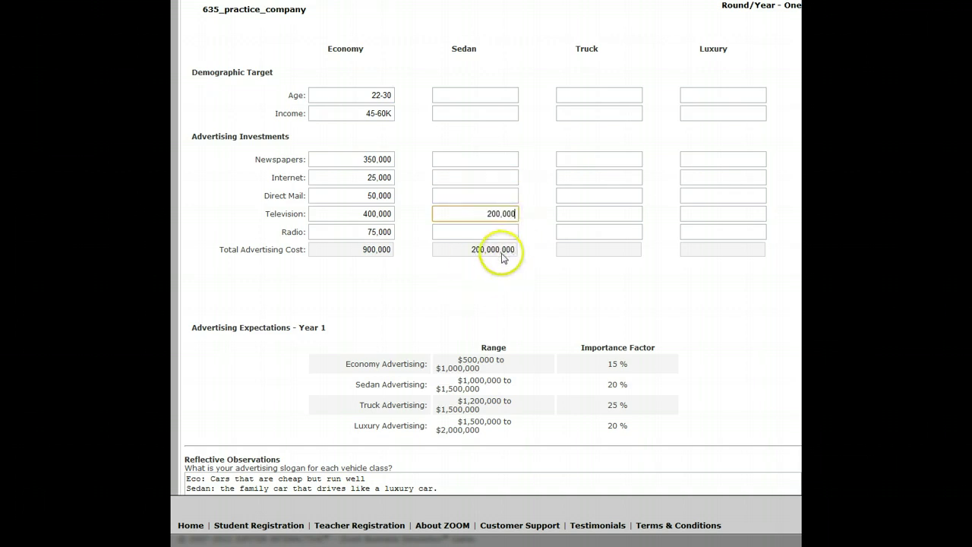
pyautogui.write('0')
pyautogui.click(507, 277)
# Step: Scroll down to the submit button at the bottom of the marketing form
pyautogui.scroll(-3, 524, 251)
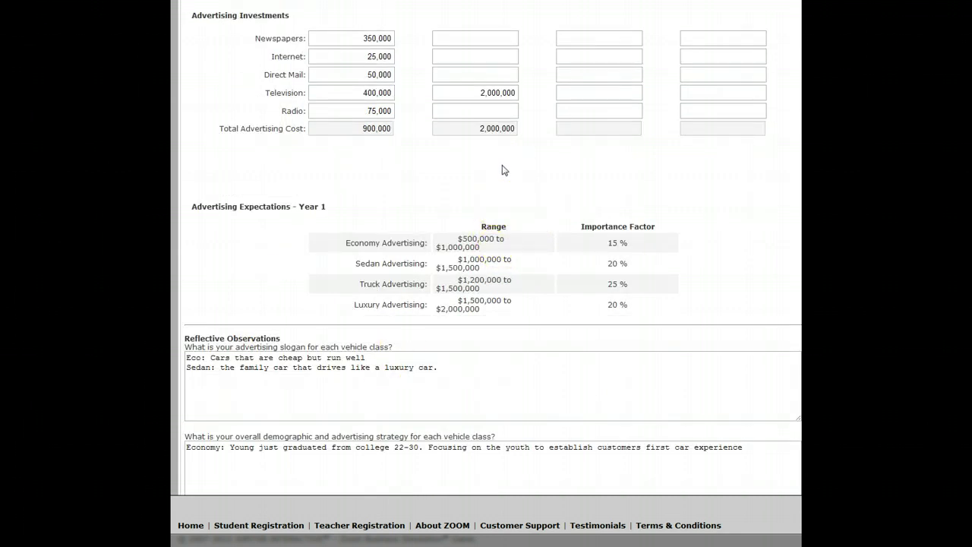
pyautogui.scroll(3, 558, 248)
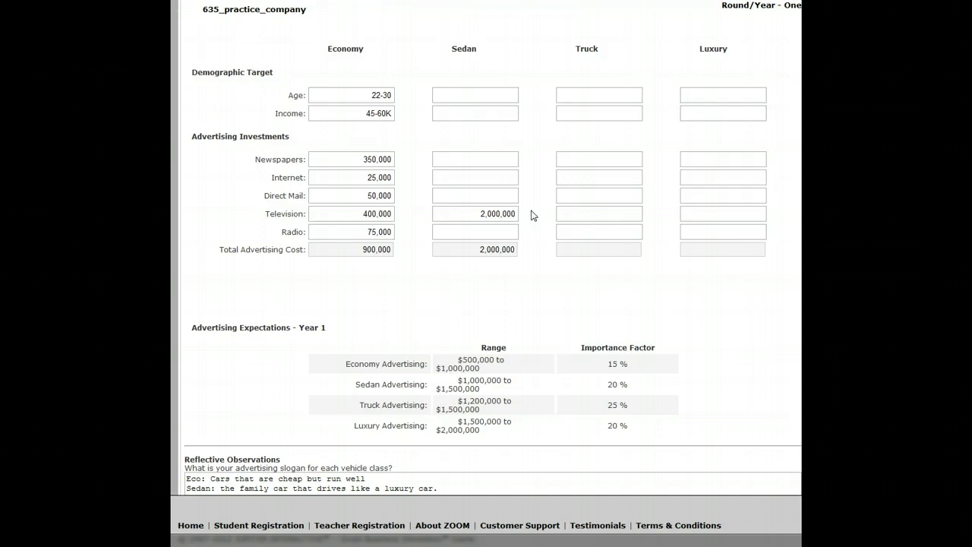
pyautogui.scroll(2, 486, 91)
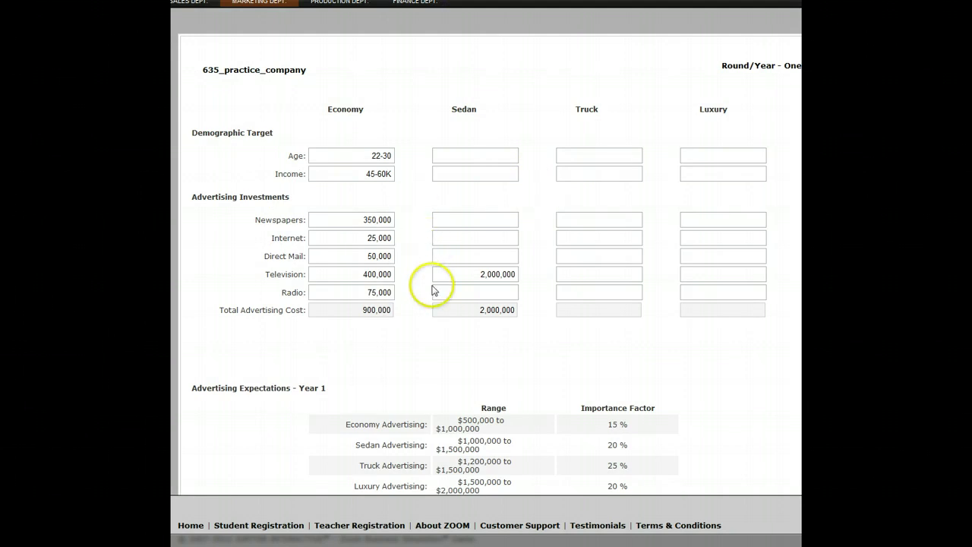
pyautogui.scroll(-3, 431, 292)
pyautogui.scroll(-1, 422, 298)
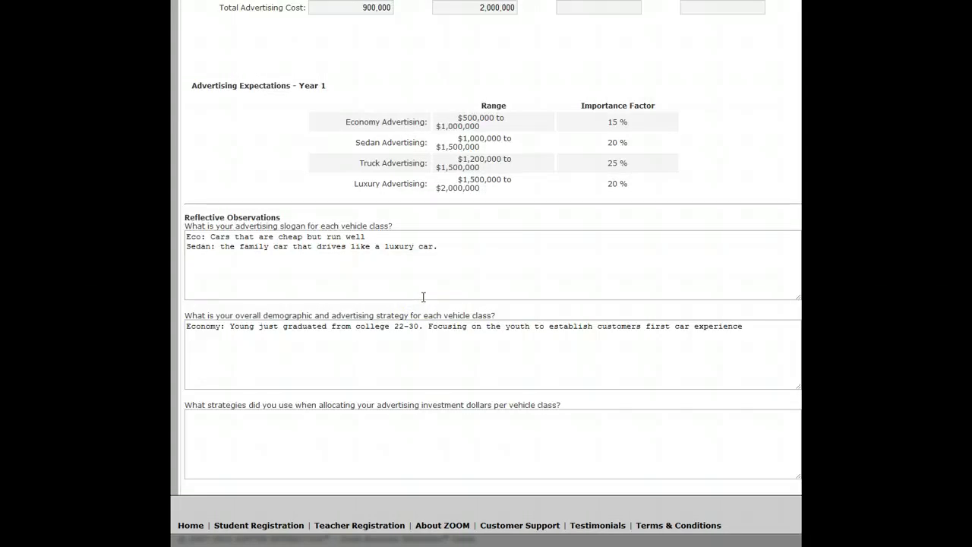
pyautogui.scroll(-1, 532, 205)
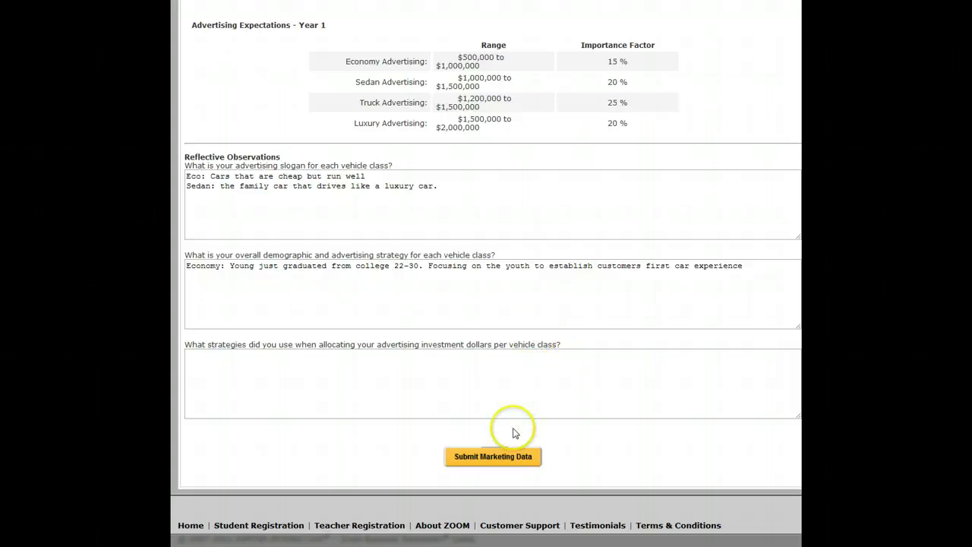
# Step: Submit the marketing form to open the Production Dept. plants and forecast page
pyautogui.click(501, 456)
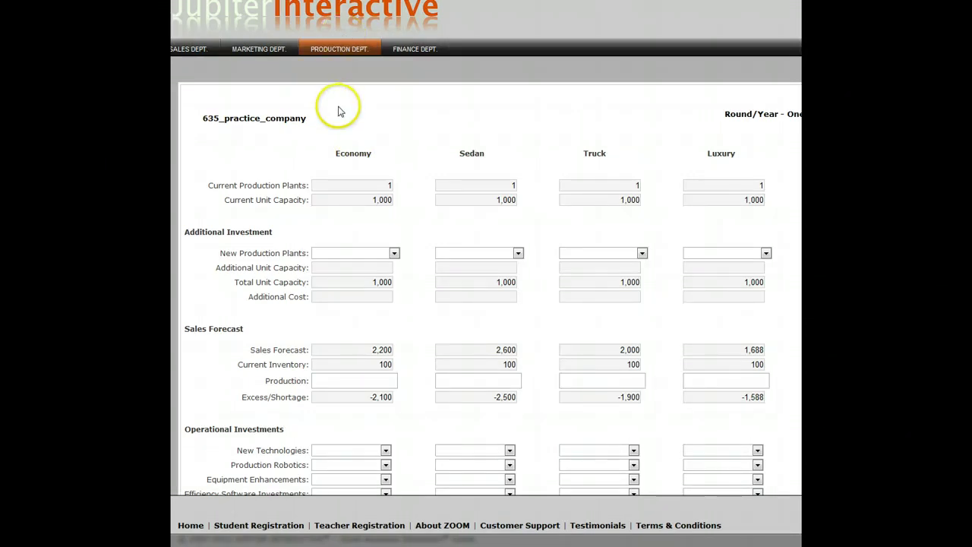
# Step: Set Economy new production plants to 2, after briefly trying 1, for 3,000 total capacity
pyautogui.scroll(-1, 341, 108)
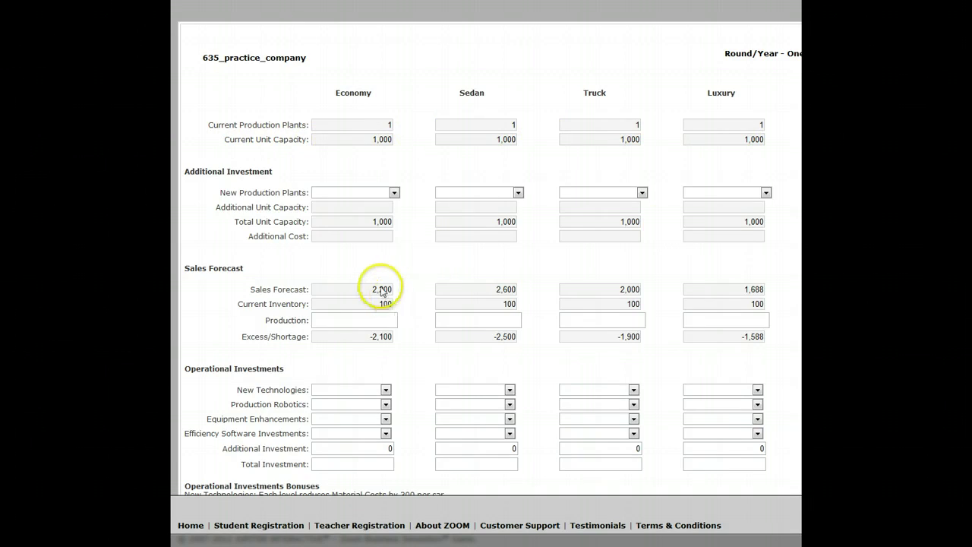
pyautogui.moveTo(371, 289); pyautogui.dragTo(404, 292)
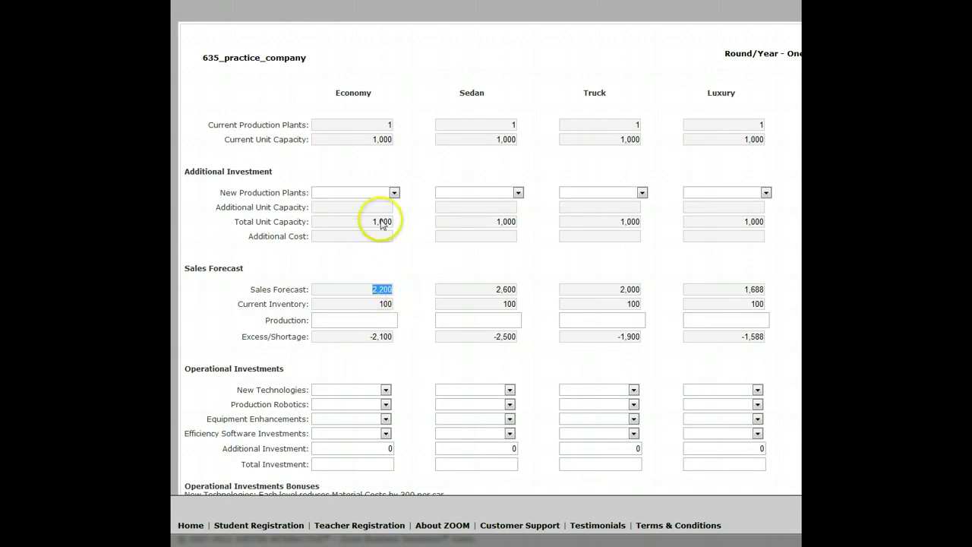
pyautogui.click(379, 309)
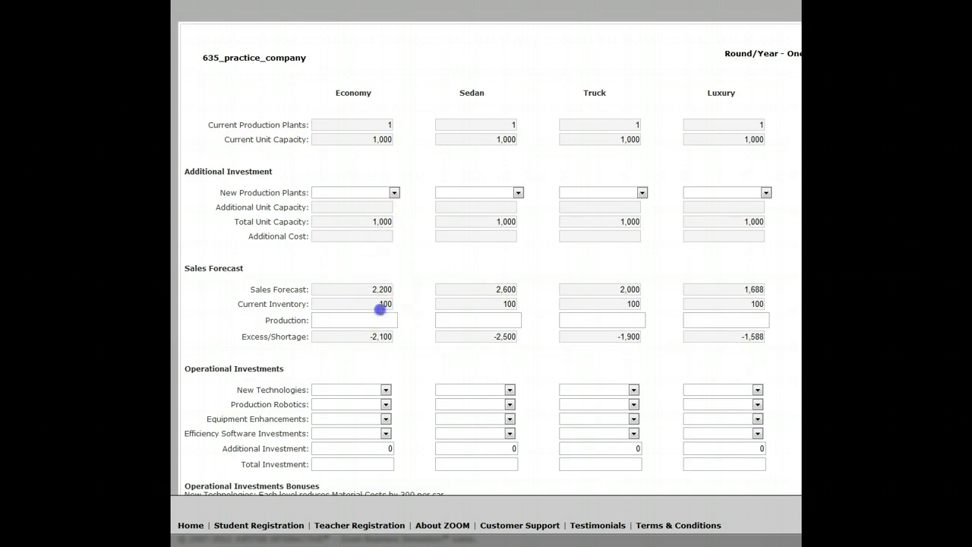
pyautogui.click(393, 192)
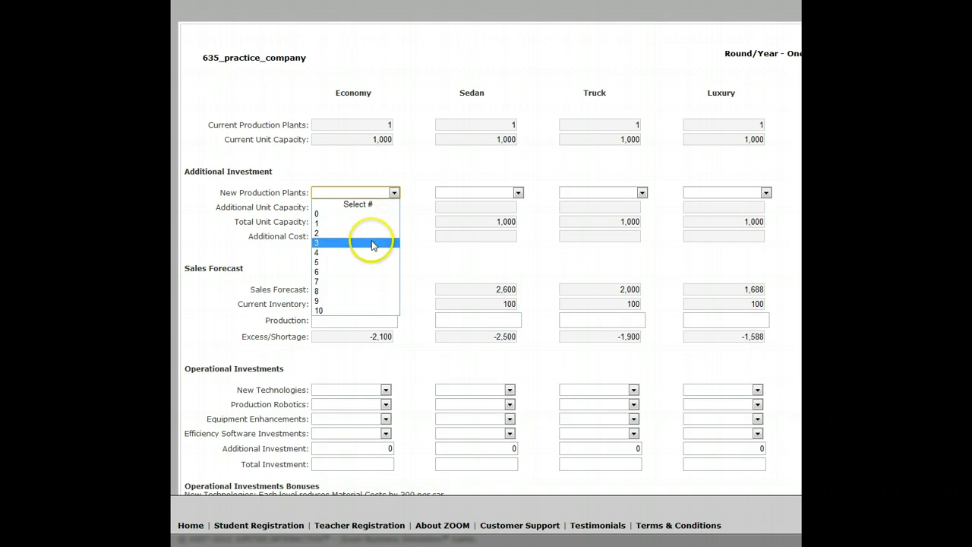
pyautogui.click(368, 233)
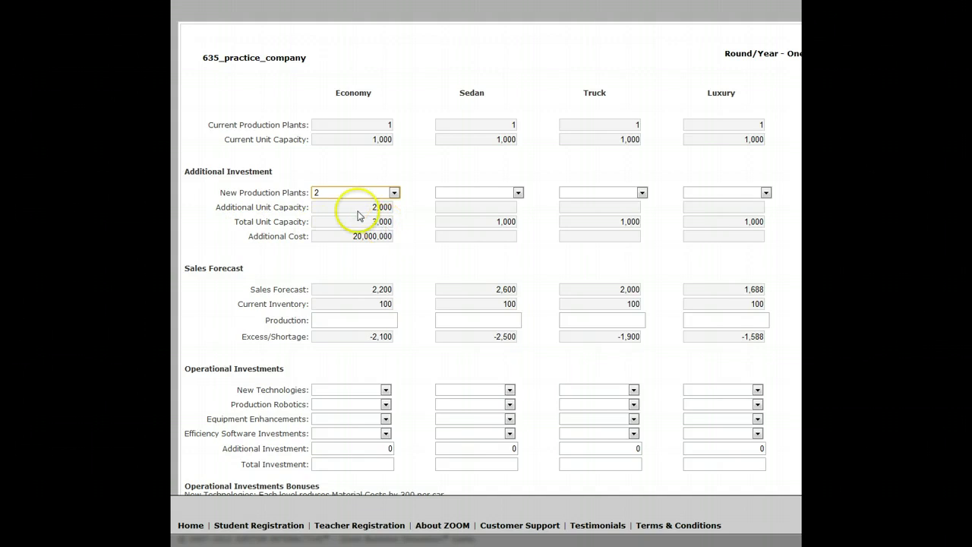
pyautogui.click(394, 192)
pyautogui.click(346, 223)
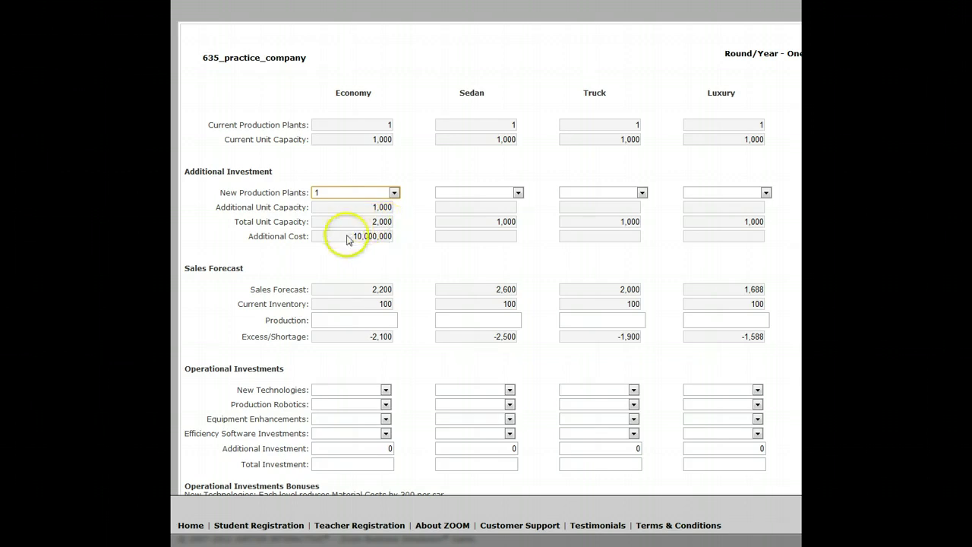
pyautogui.click(393, 192)
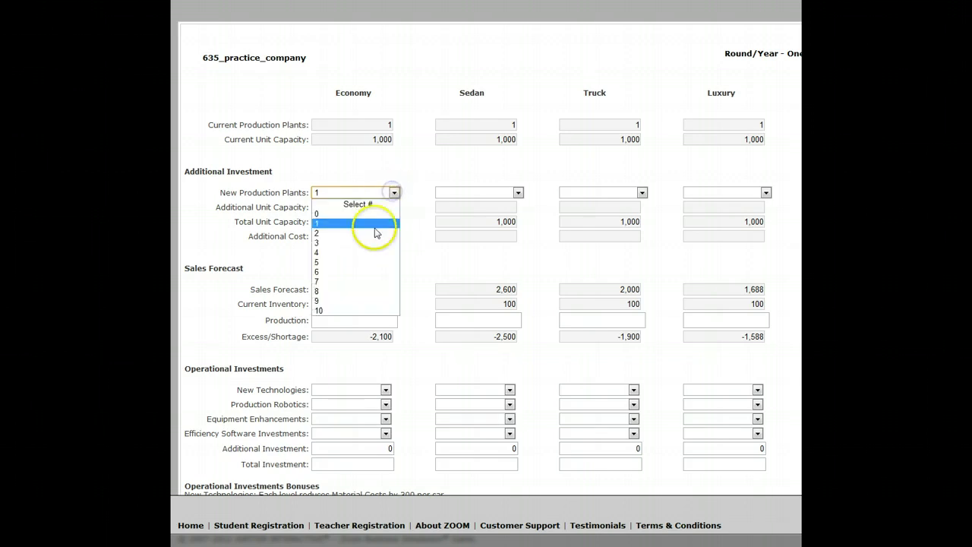
pyautogui.click(361, 243)
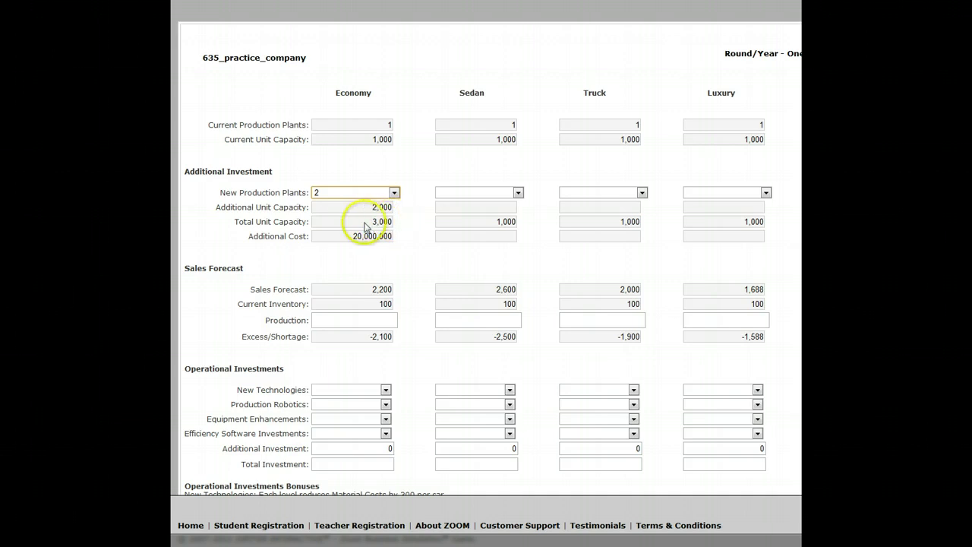
pyautogui.click(375, 322)
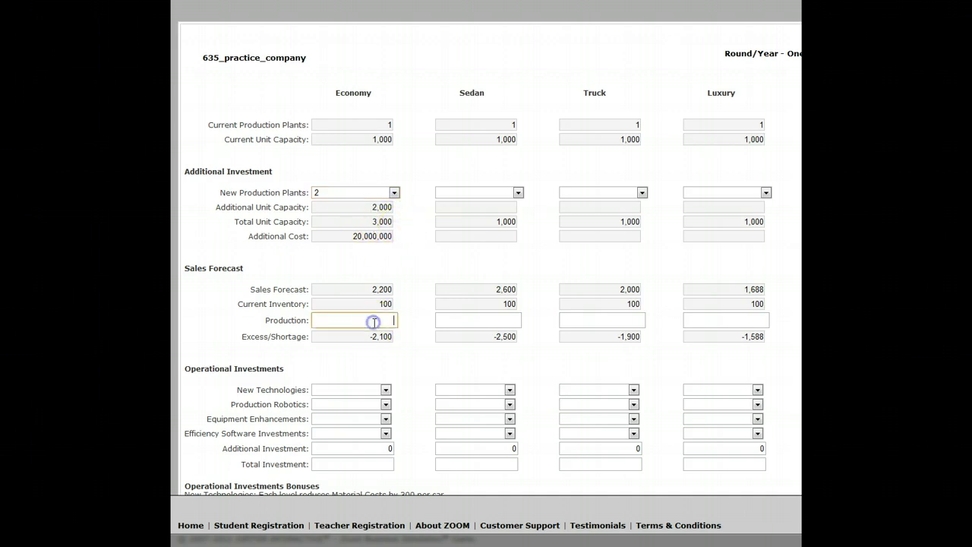
# Step: Set Economy production to 2,100, after trying 2,500 and 1,800
pyautogui.click(385, 317)
pyautogui.click(386, 316)
pyautogui.write('2,100')
pyautogui.click(415, 342)
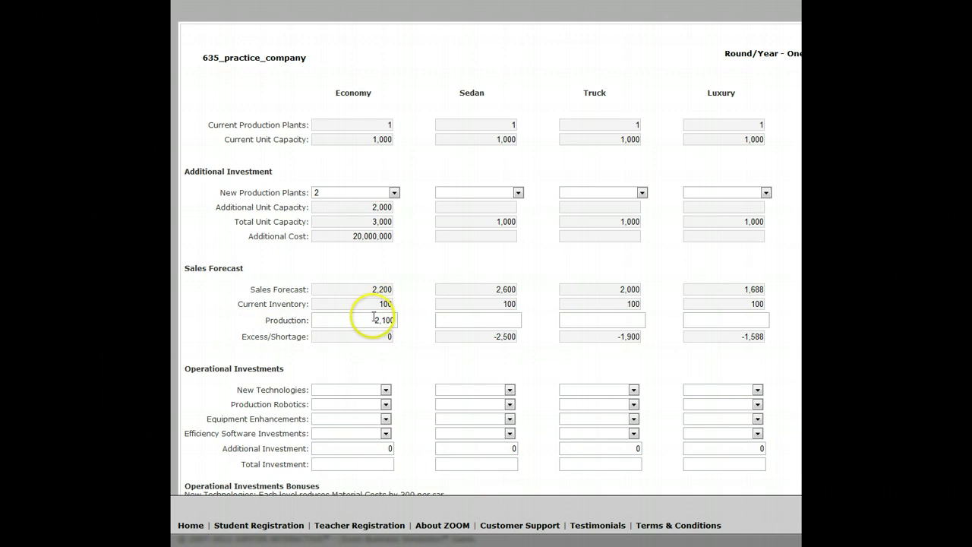
pyautogui.click(374, 319)
pyautogui.write('2,500')
pyautogui.click(412, 355)
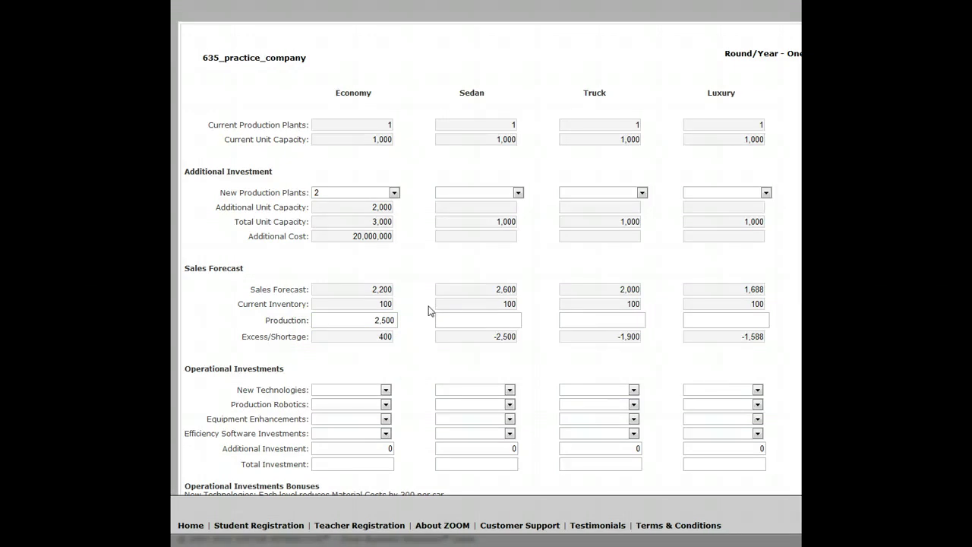
pyautogui.click(385, 338)
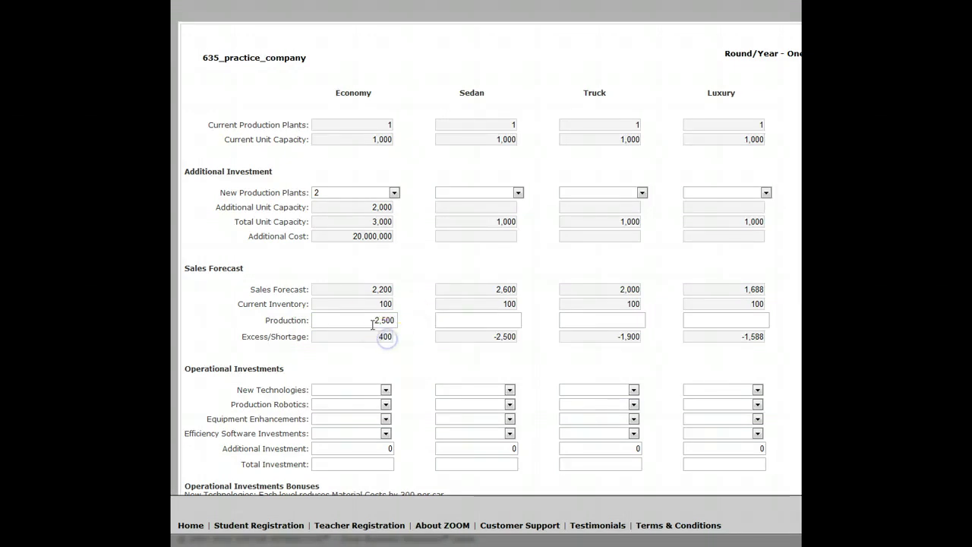
pyautogui.moveTo(376, 320); pyautogui.dragTo(399, 322)
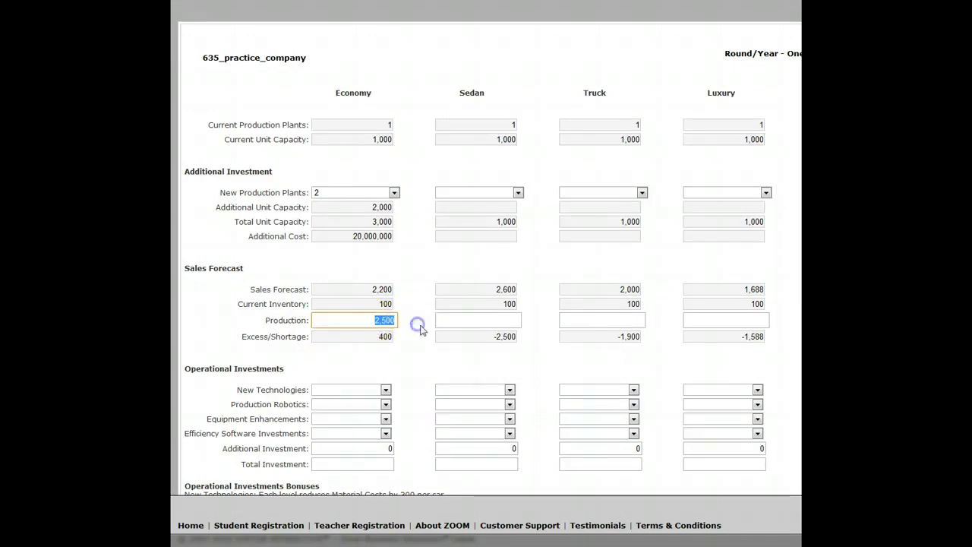
pyautogui.write('1,800')
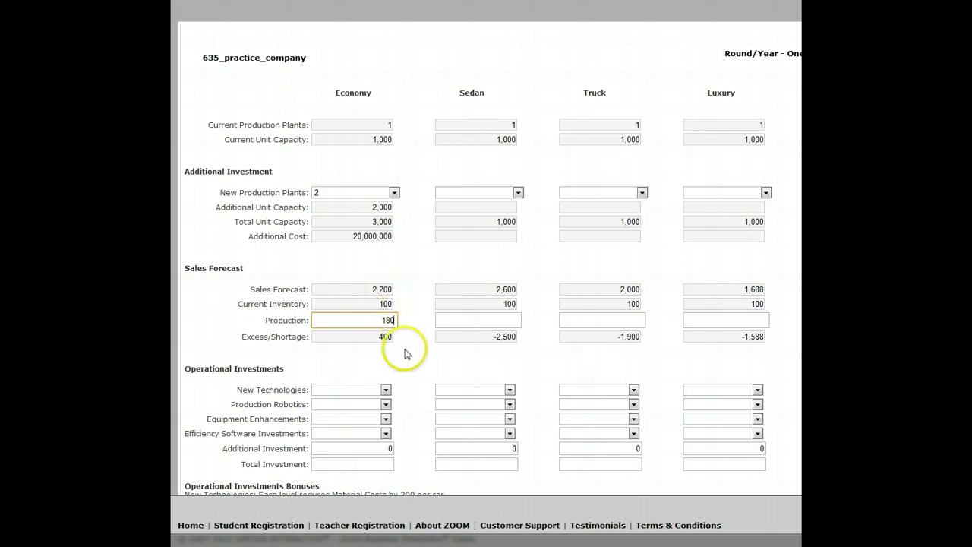
pyautogui.click(405, 361)
pyautogui.moveTo(390, 304); pyautogui.dragTo(425, 325)
pyautogui.write('2100')
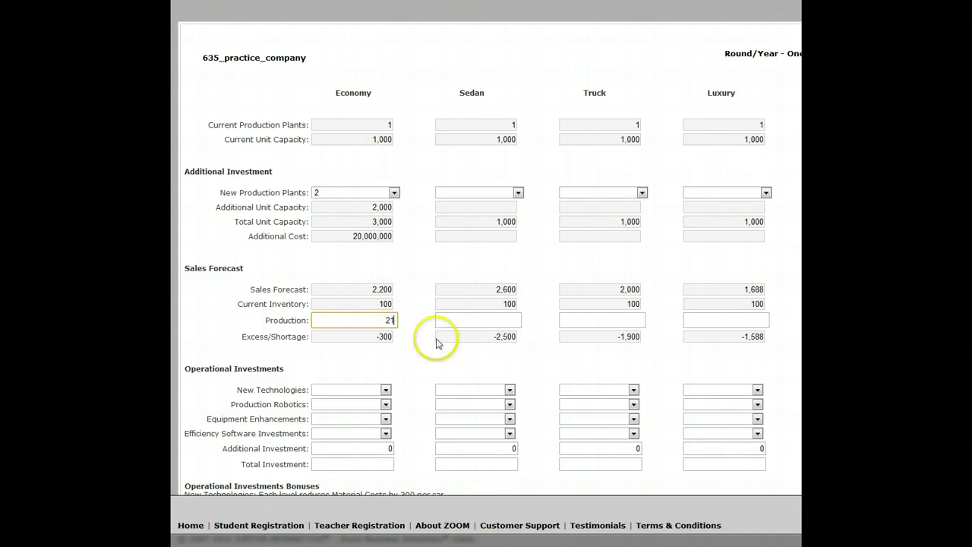
pyautogui.click(429, 362)
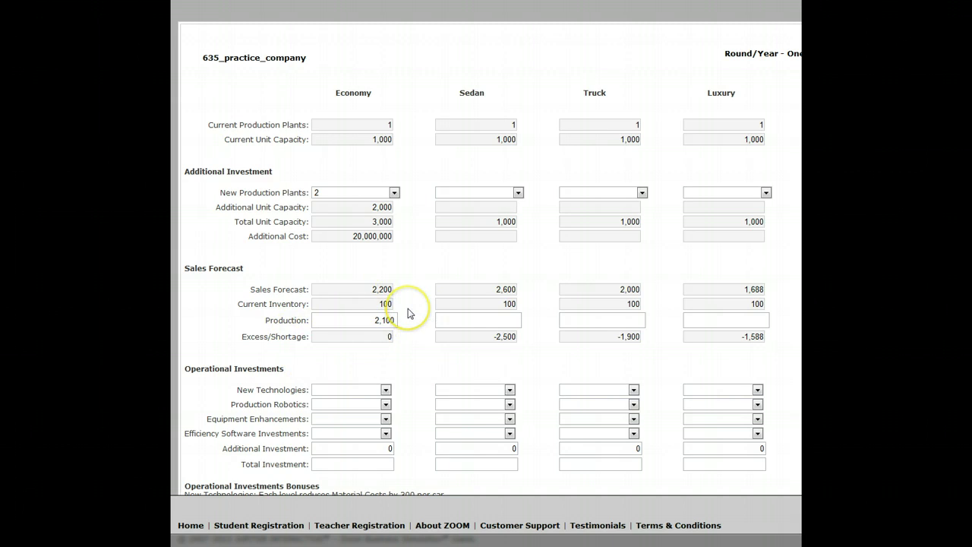
# Step: Give Sedan 3 new plants with production 2,500, and Truck 1 new plant with production 1,900
pyautogui.click(518, 192)
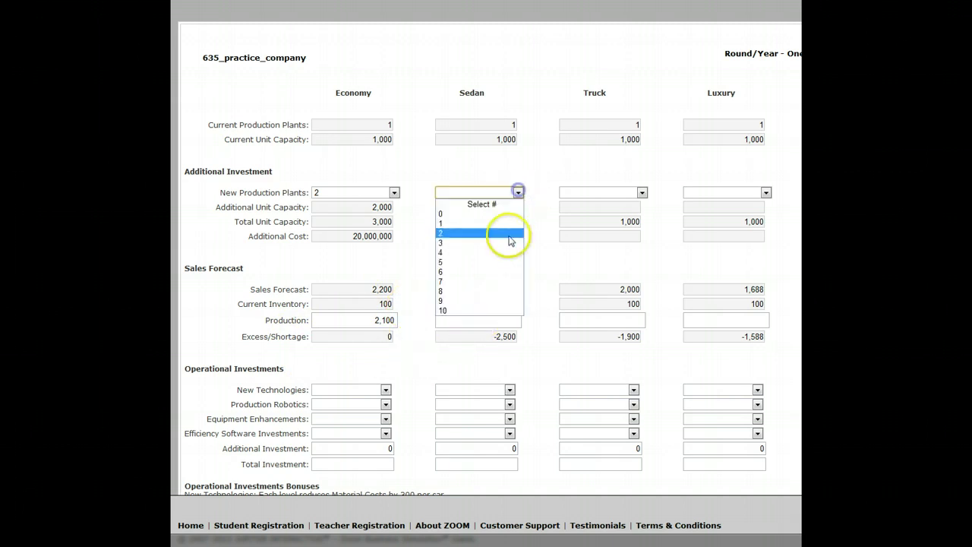
pyautogui.click(501, 243)
pyautogui.click(488, 321)
pyautogui.write('2')
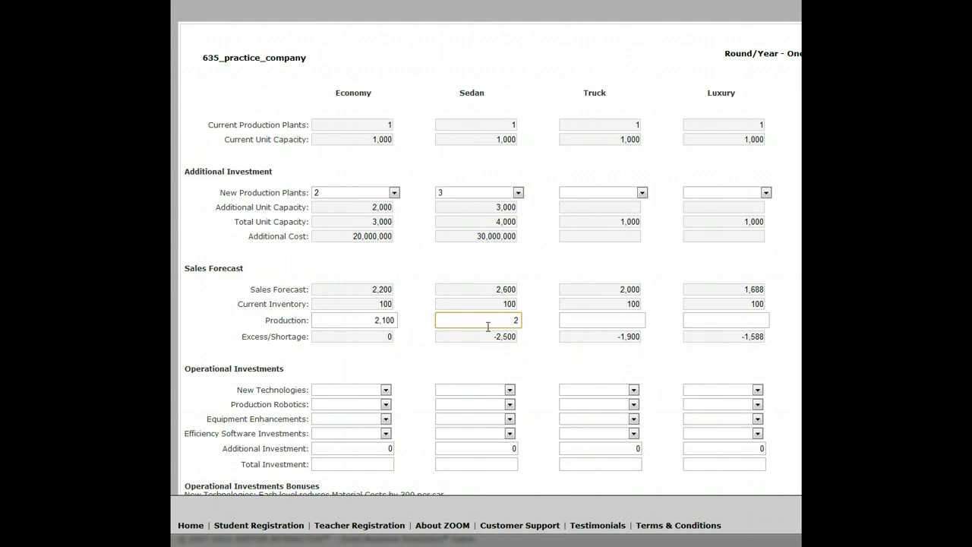
pyautogui.write(',500')
pyautogui.click(542, 339)
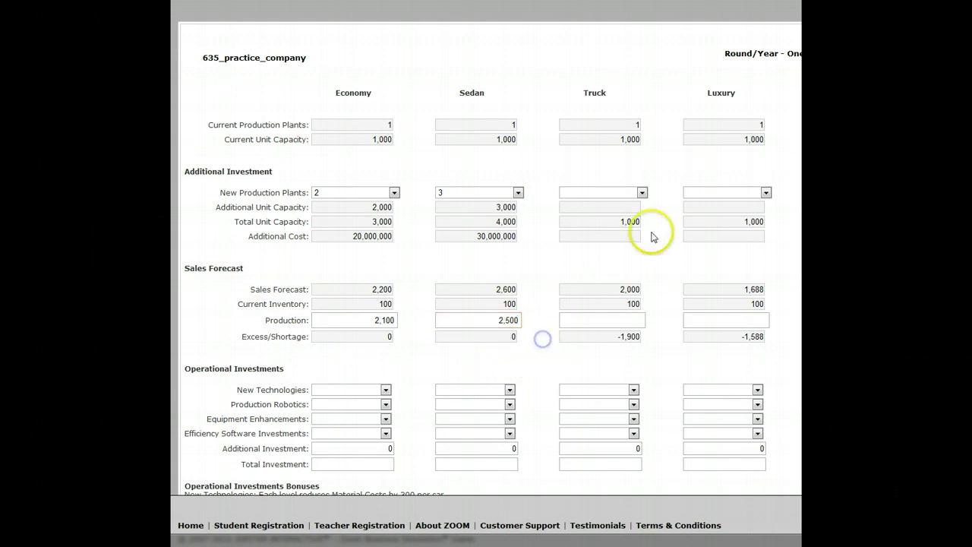
pyautogui.click(641, 192)
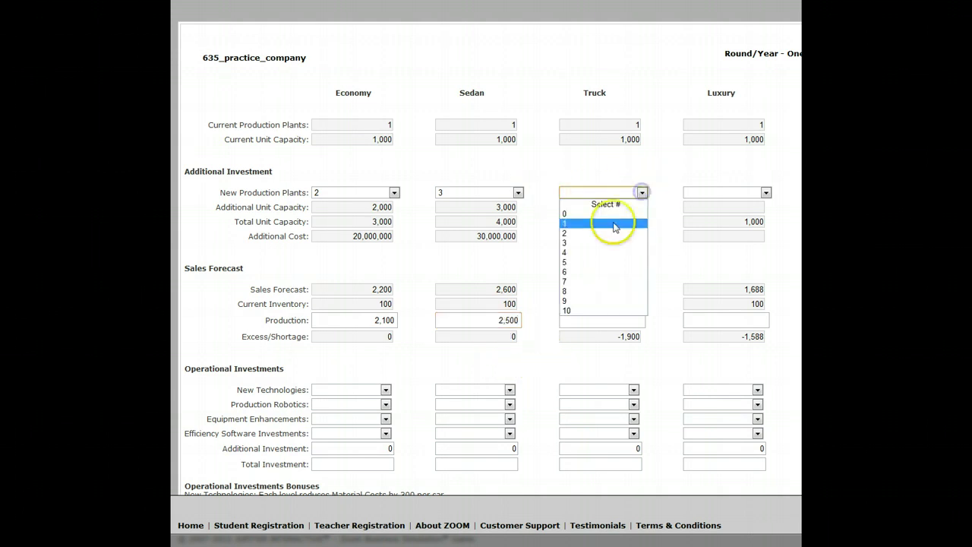
pyautogui.click(614, 223)
pyautogui.click(608, 322)
pyautogui.write('1,90')
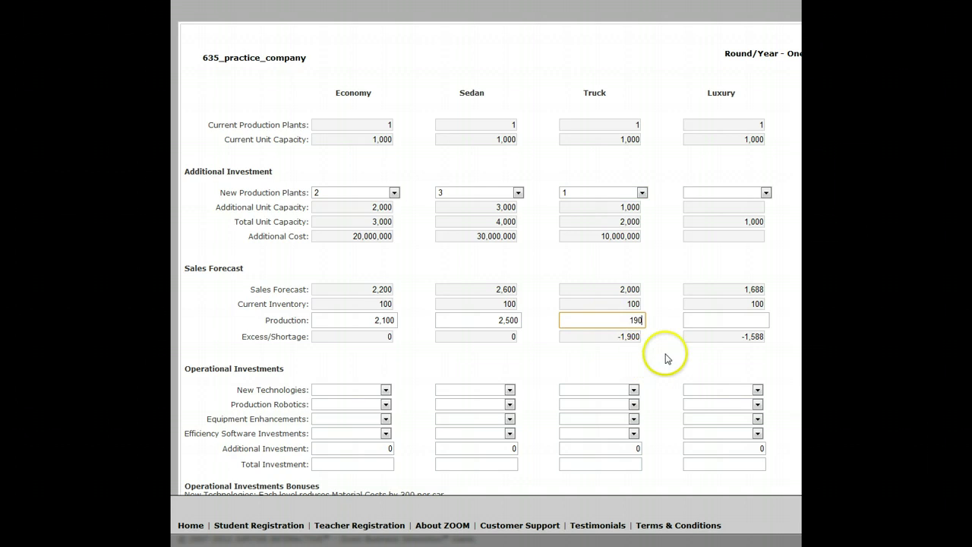
pyautogui.write('0')
pyautogui.click(666, 359)
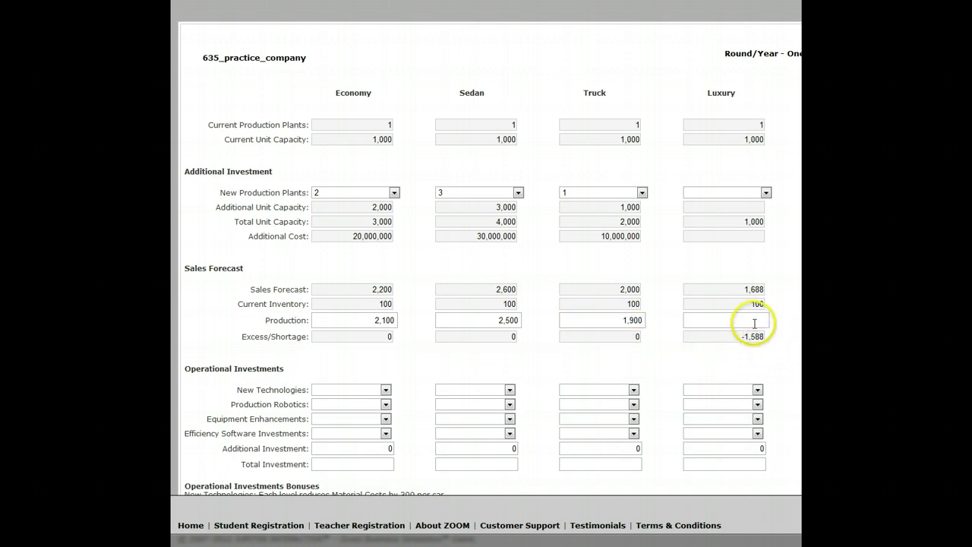
# Step: Set Luxury production to 1,588 and keep it at 1 new plant after trying 2
pyautogui.click(765, 192)
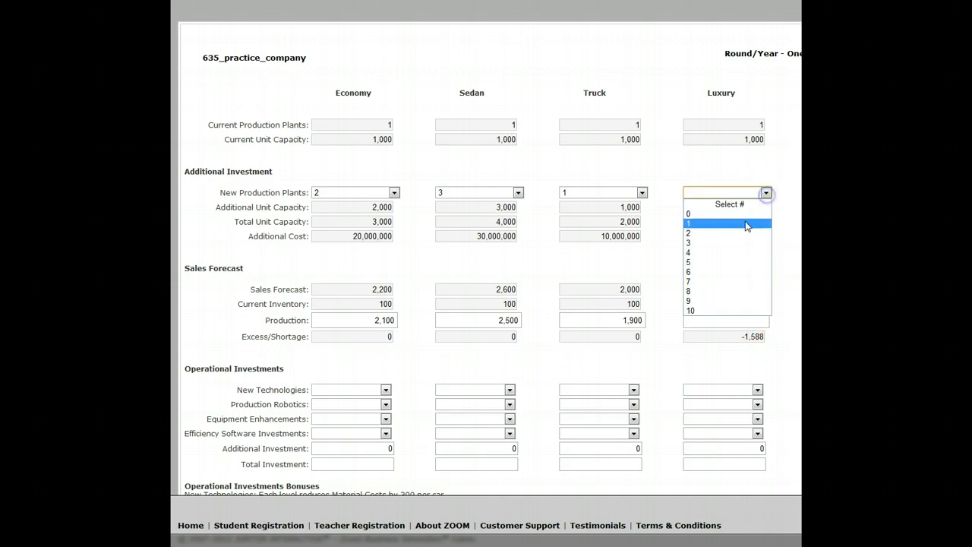
pyautogui.click(740, 218)
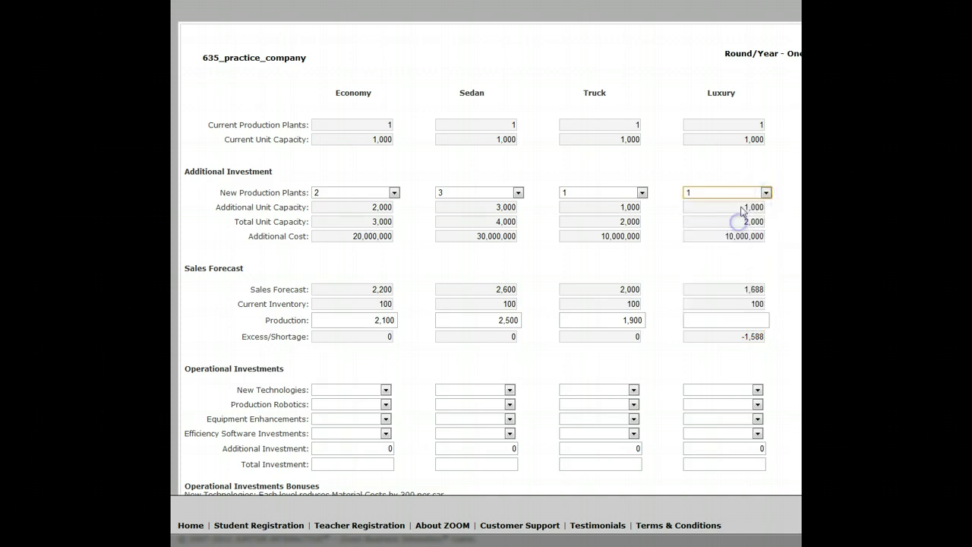
pyautogui.click(742, 322)
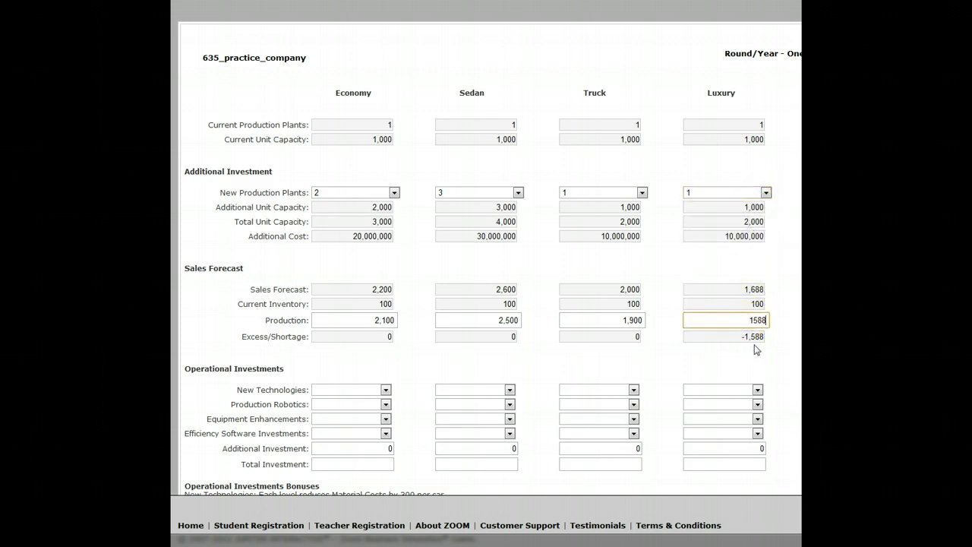
pyautogui.click(756, 347)
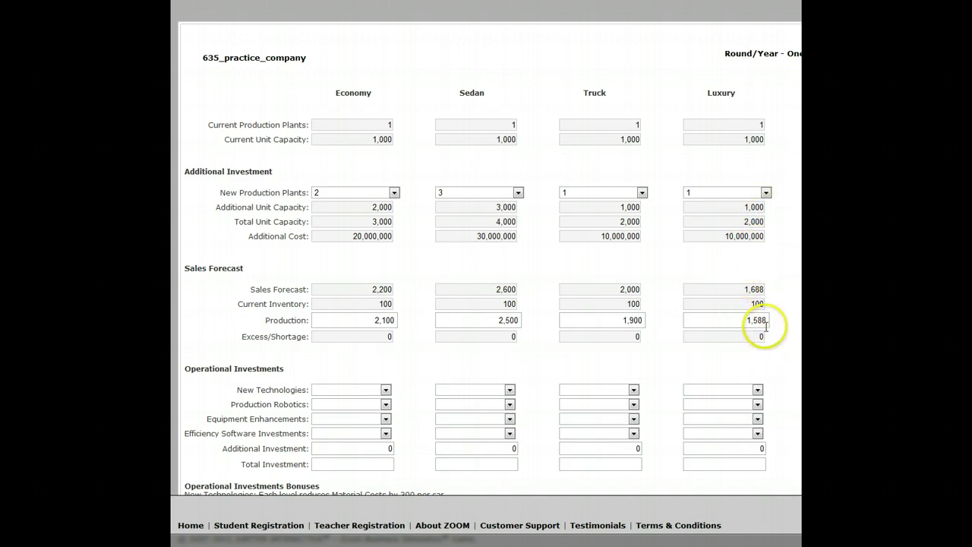
pyautogui.click(766, 193)
pyautogui.click(747, 227)
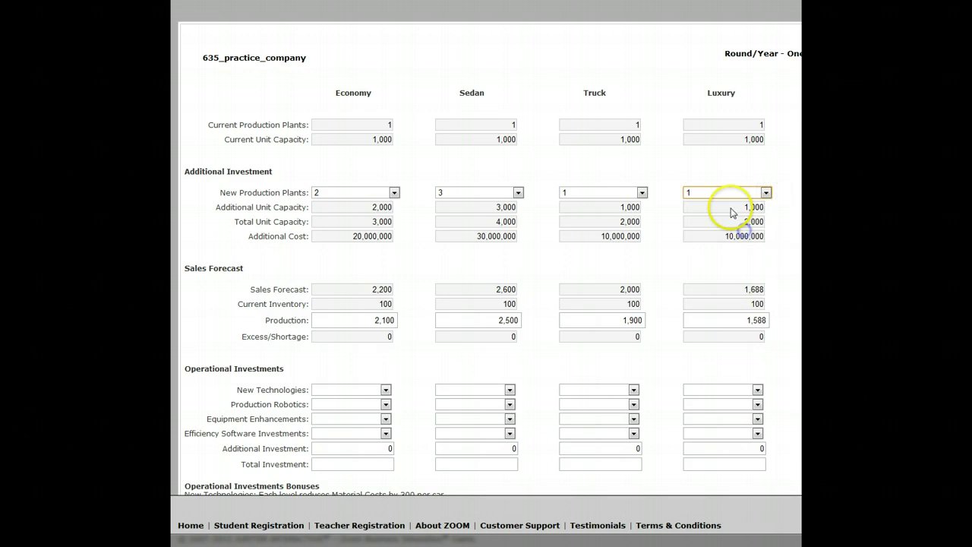
pyautogui.click(766, 193)
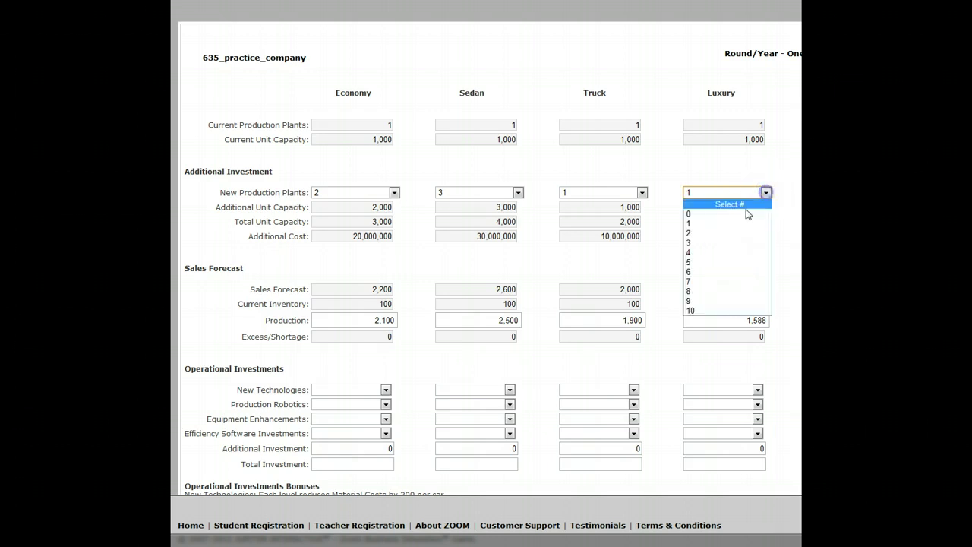
pyautogui.click(722, 233)
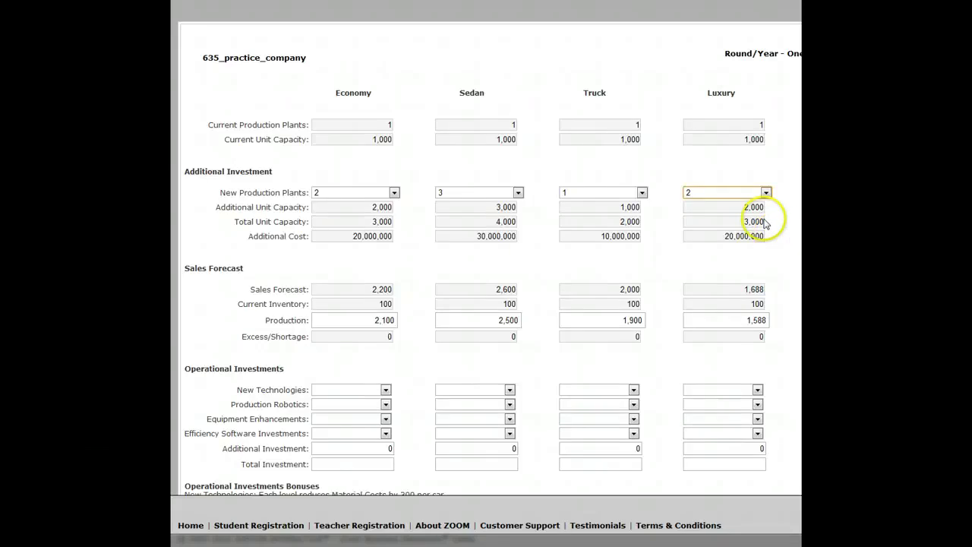
pyautogui.click(765, 192)
pyautogui.click(763, 223)
# Step: Set Economy New Technologies to level 1, cutting material cost by 300
pyautogui.scroll(-3, 658, 230)
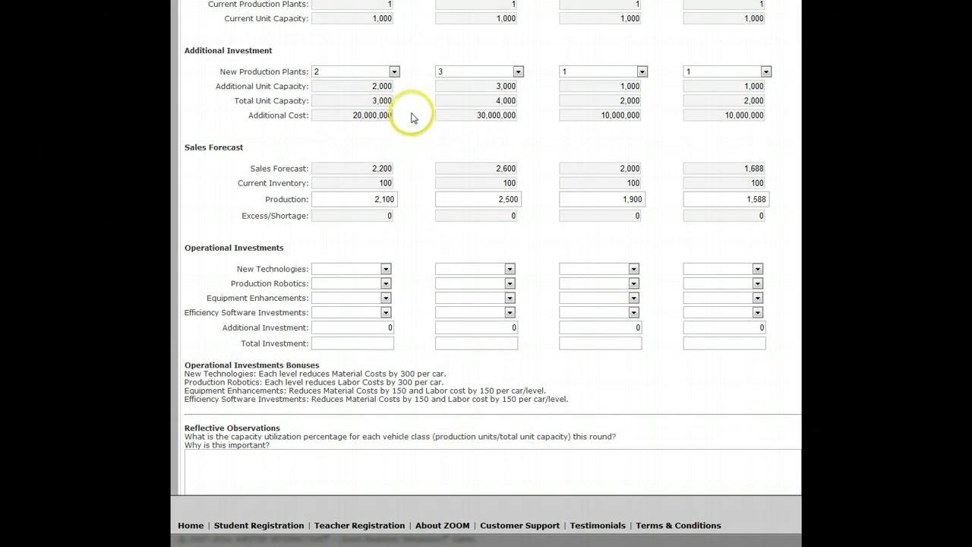
pyautogui.scroll(1, 412, 115)
pyautogui.scroll(-1, 418, 182)
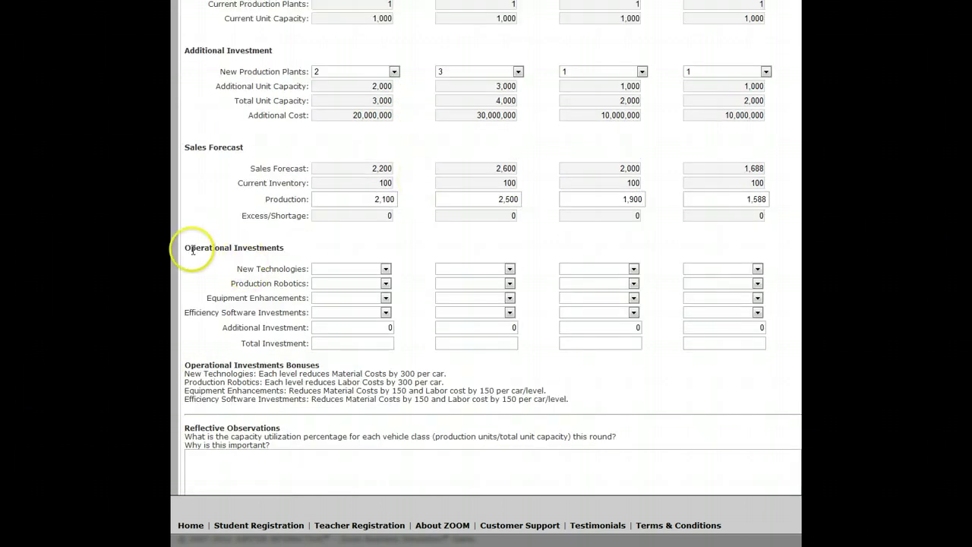
pyautogui.click(188, 248)
pyautogui.moveTo(187, 248); pyautogui.dragTo(278, 256)
pyautogui.click(323, 257)
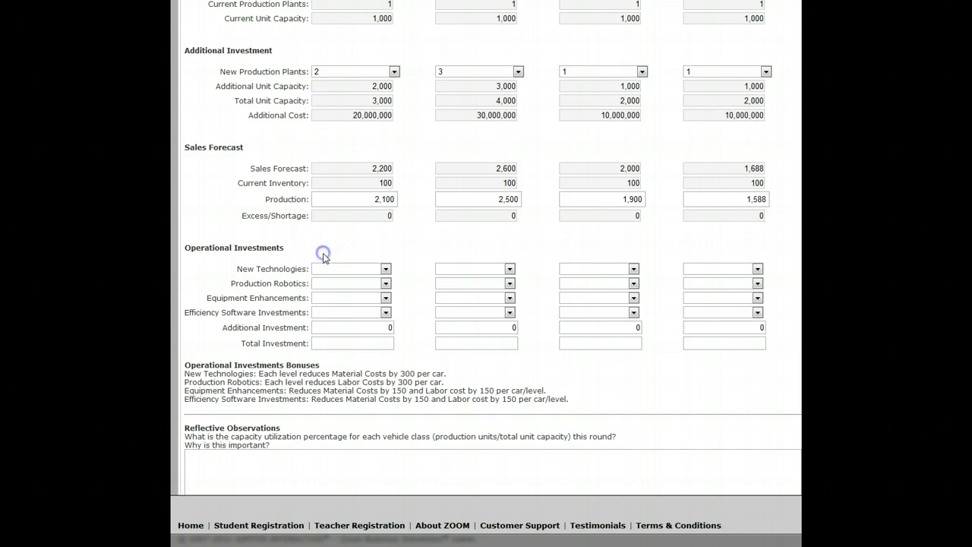
pyautogui.scroll(-1, 323, 250)
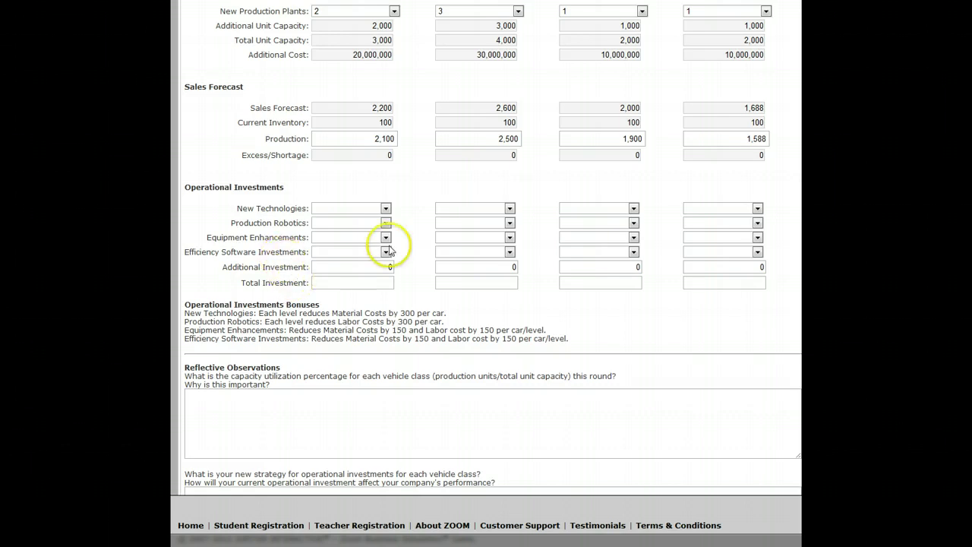
pyautogui.click(385, 209)
pyautogui.click(369, 238)
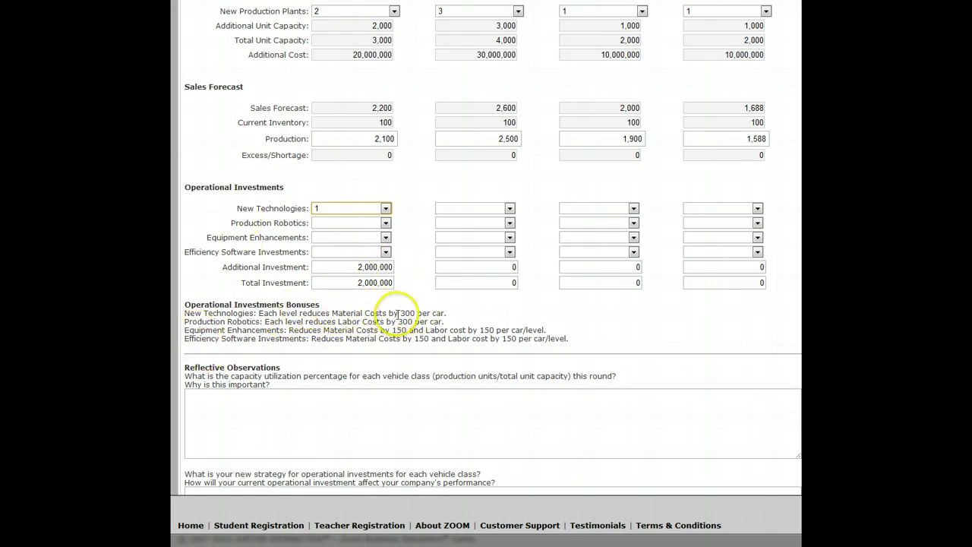
pyautogui.moveTo(400, 313); pyautogui.dragTo(412, 314)
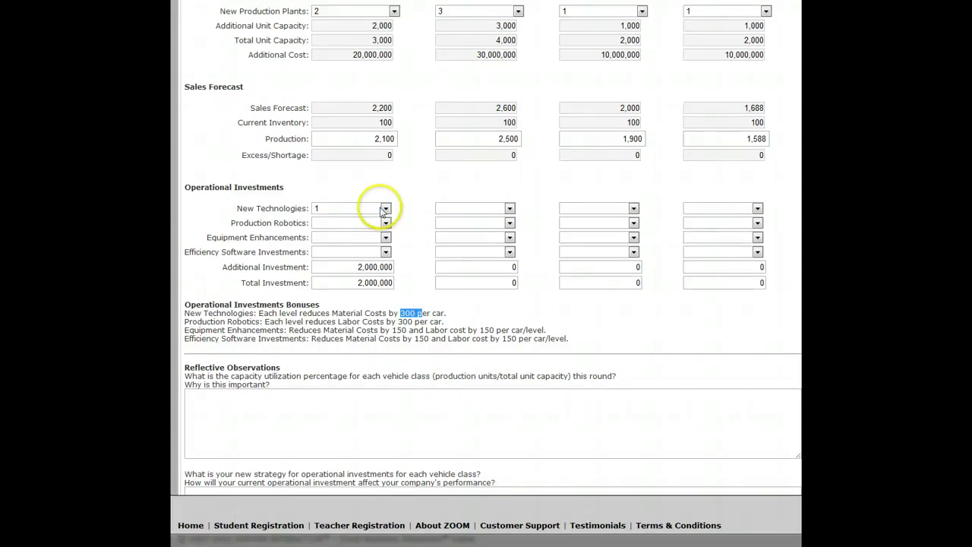
# Step: Set Sedan Production Robotics to 2, Truck Equipment Enhancements to 4, Luxury Efficiency Software to 2
pyautogui.click(508, 223)
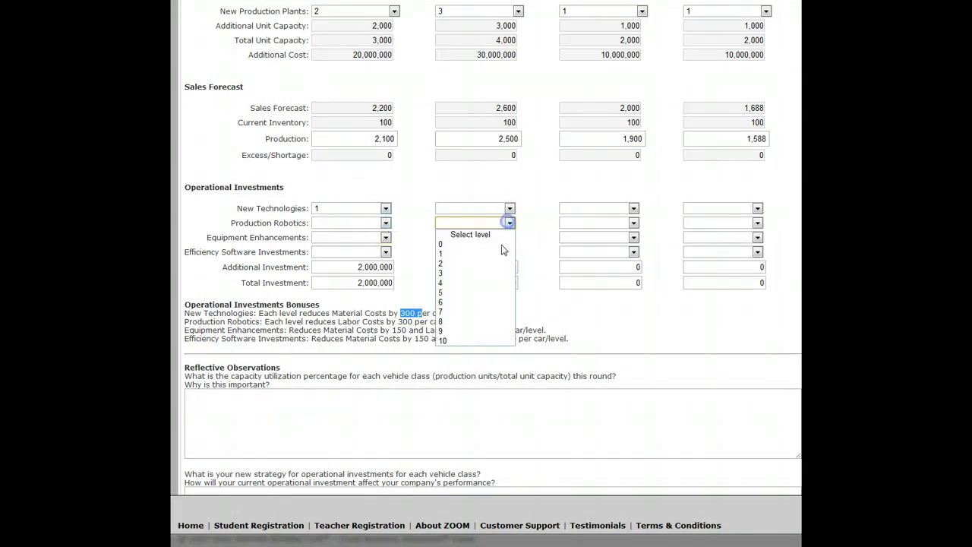
pyautogui.click(493, 263)
pyautogui.click(633, 238)
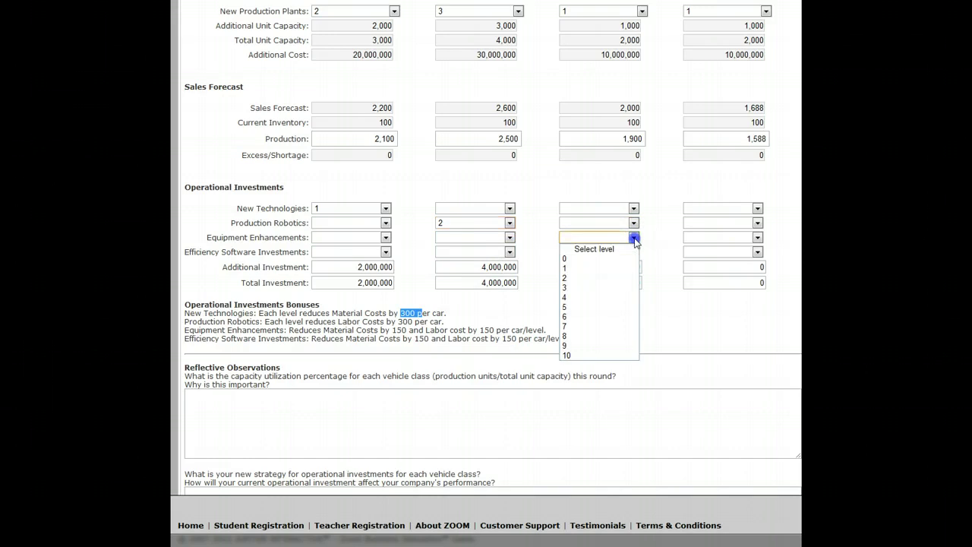
pyautogui.click(598, 296)
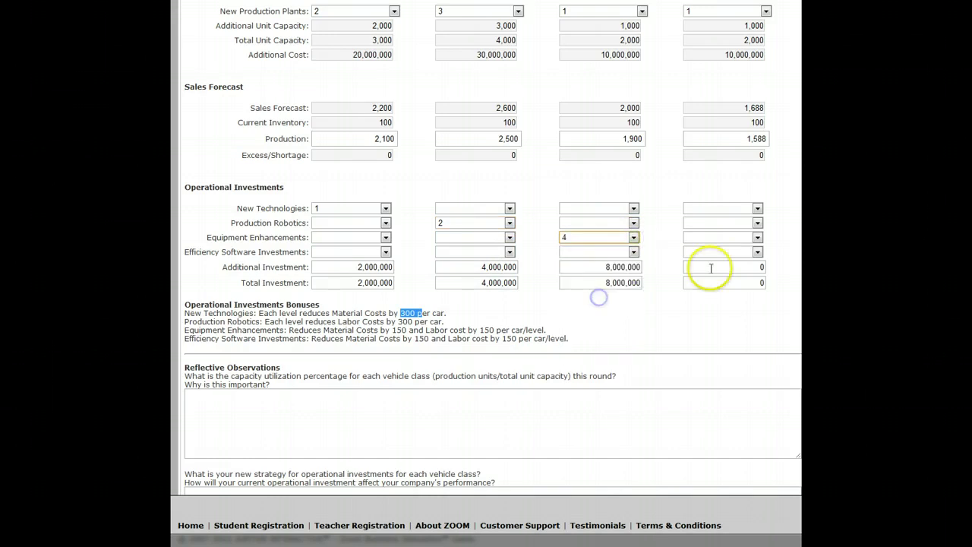
pyautogui.click(757, 251)
pyautogui.click(725, 350)
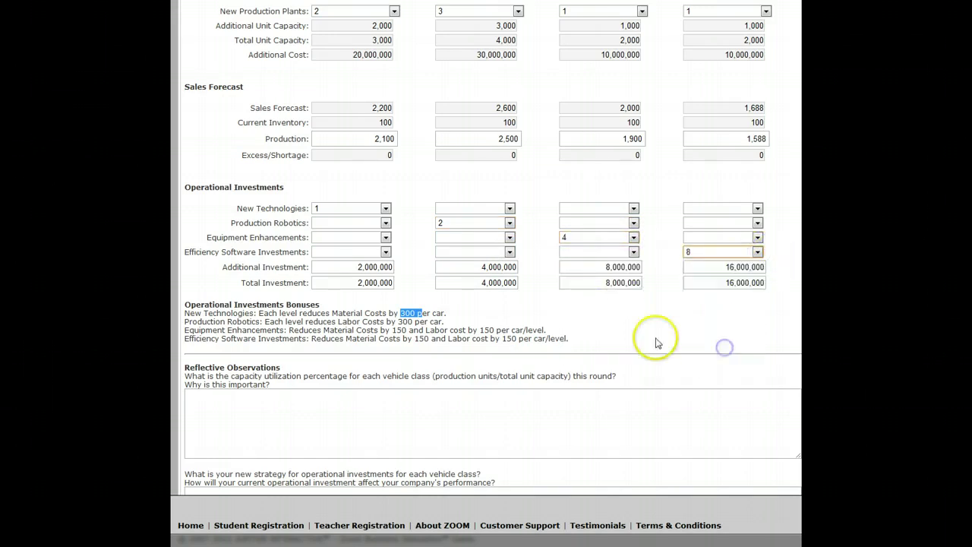
pyautogui.tripleClick(371, 367)
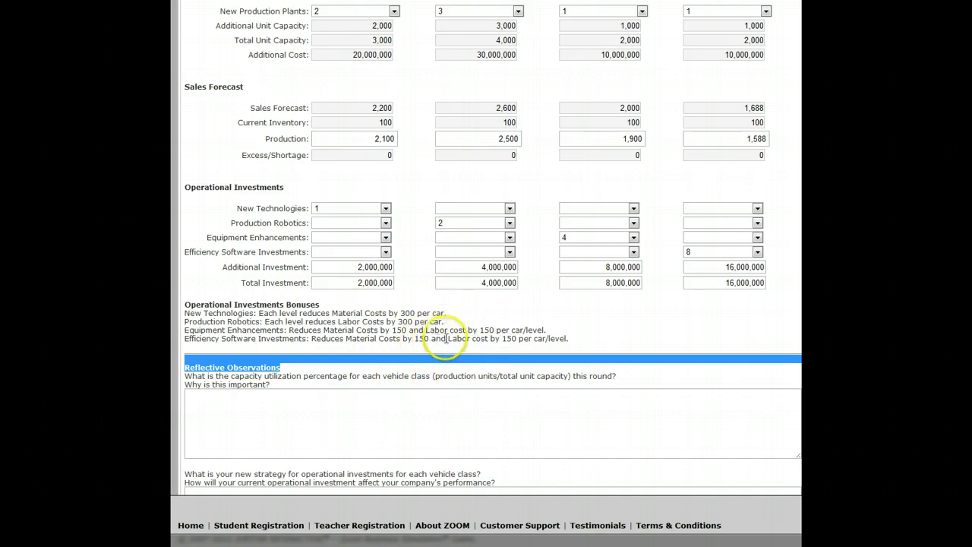
pyautogui.click(758, 252)
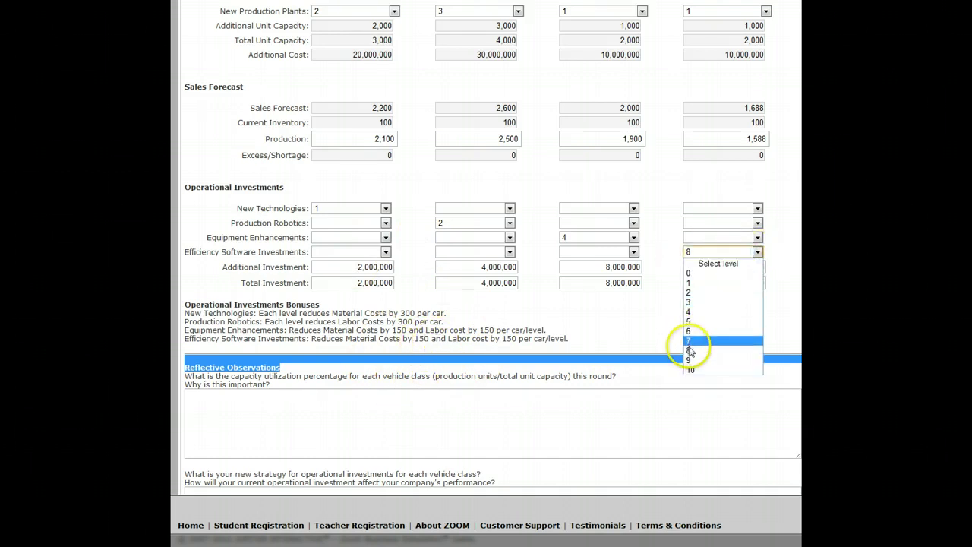
pyautogui.click(692, 292)
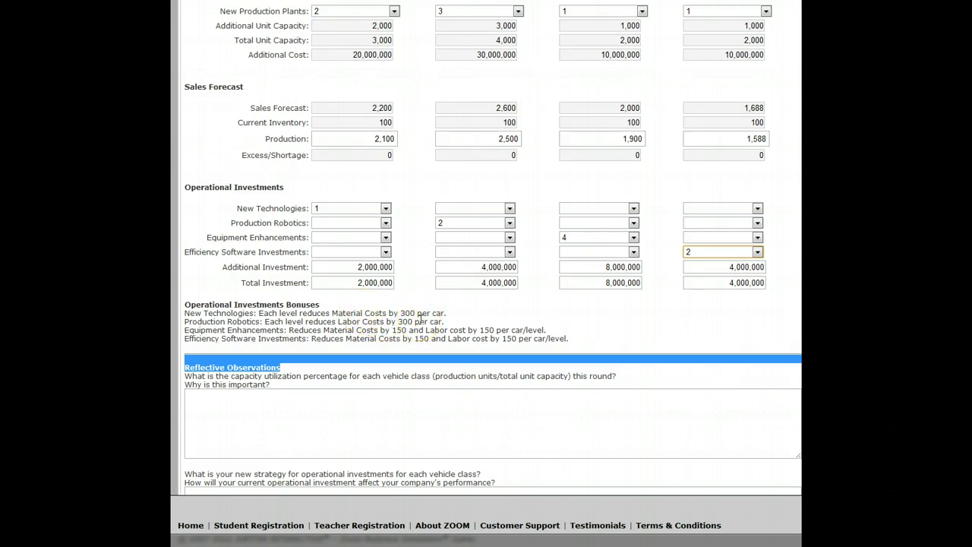
# Step: Type 2100/3000 as Economy's capacity utilization in the first Reflective Observations box
pyautogui.click(334, 429)
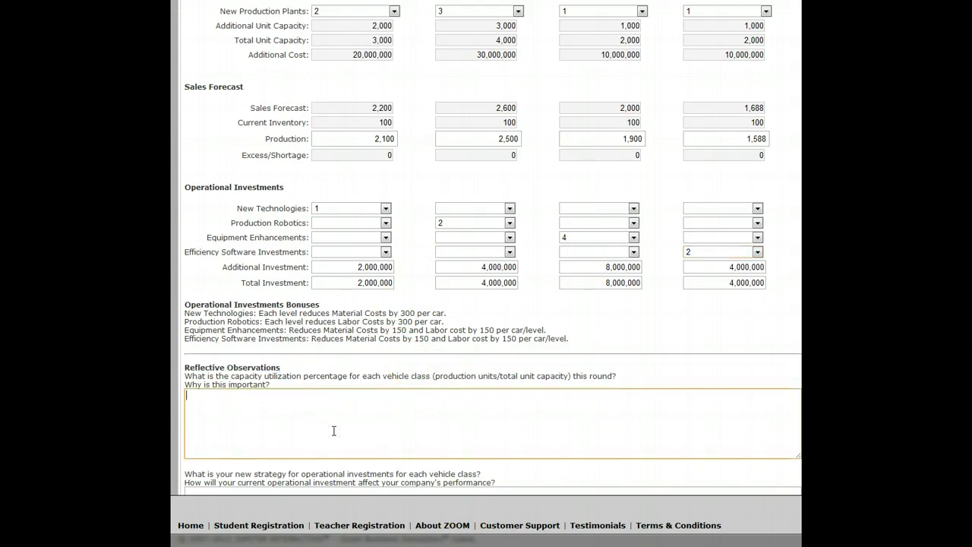
pyautogui.scroll(-3, 245, 395)
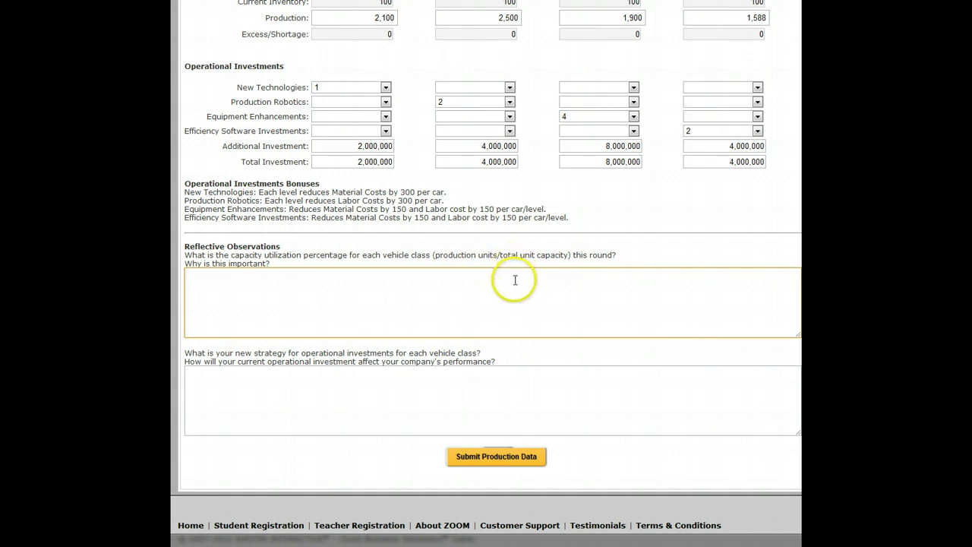
pyautogui.scroll(1, 478, 284)
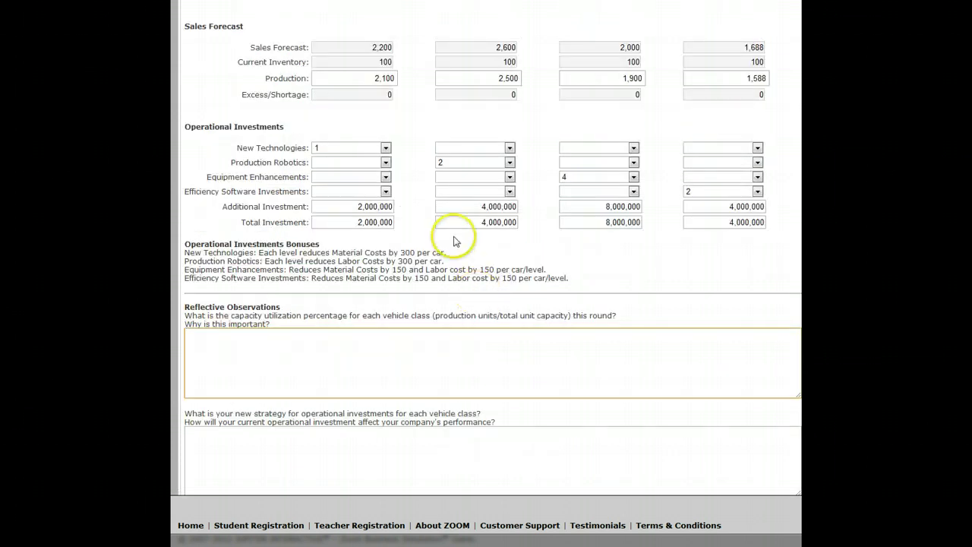
pyautogui.scroll(1, 454, 241)
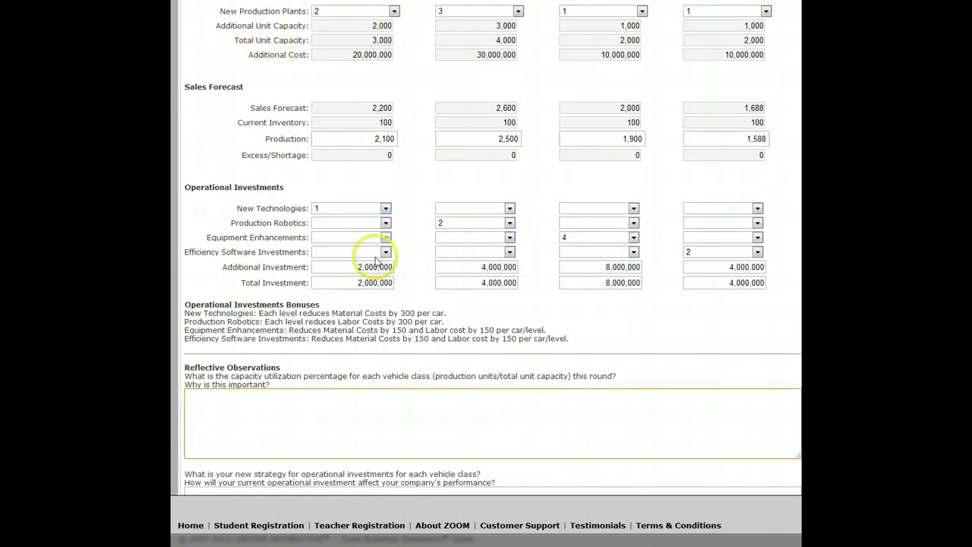
pyautogui.click(243, 410)
pyautogui.write('2')
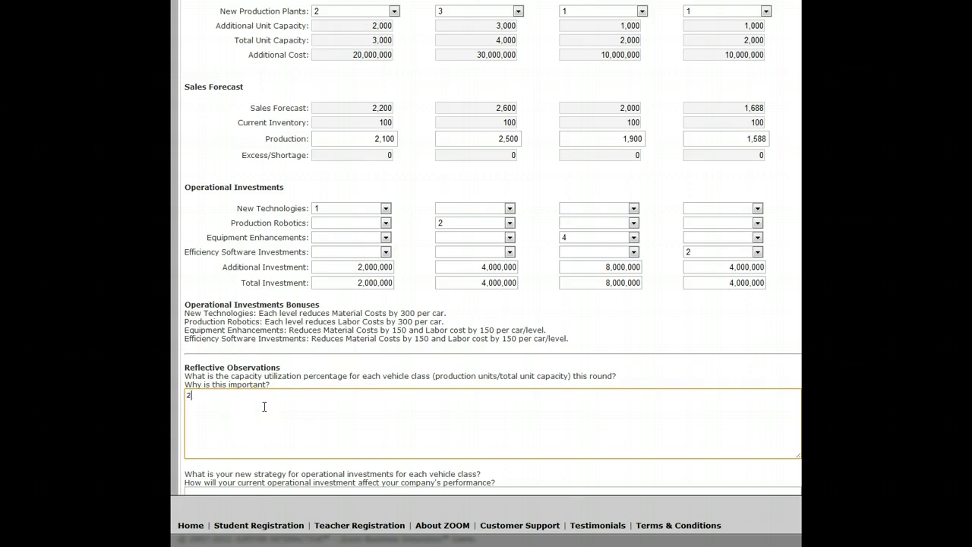
pyautogui.write('100/3000')
pyautogui.click(362, 399)
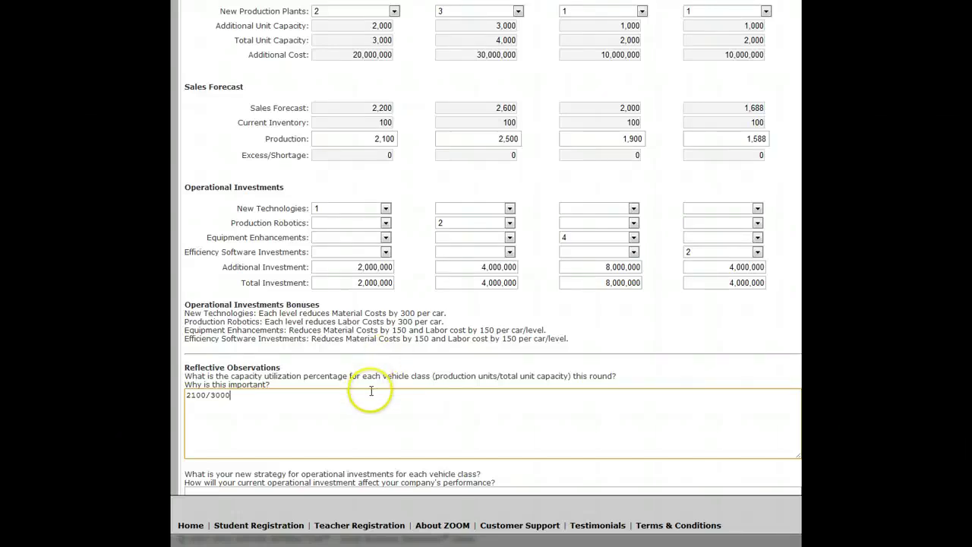
pyautogui.scroll(-3, 363, 376)
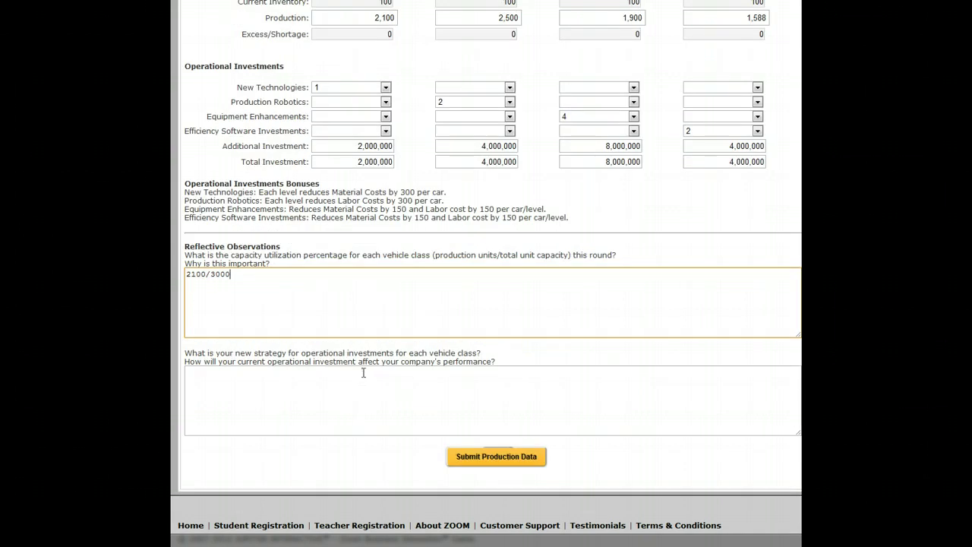
pyautogui.click(192, 353)
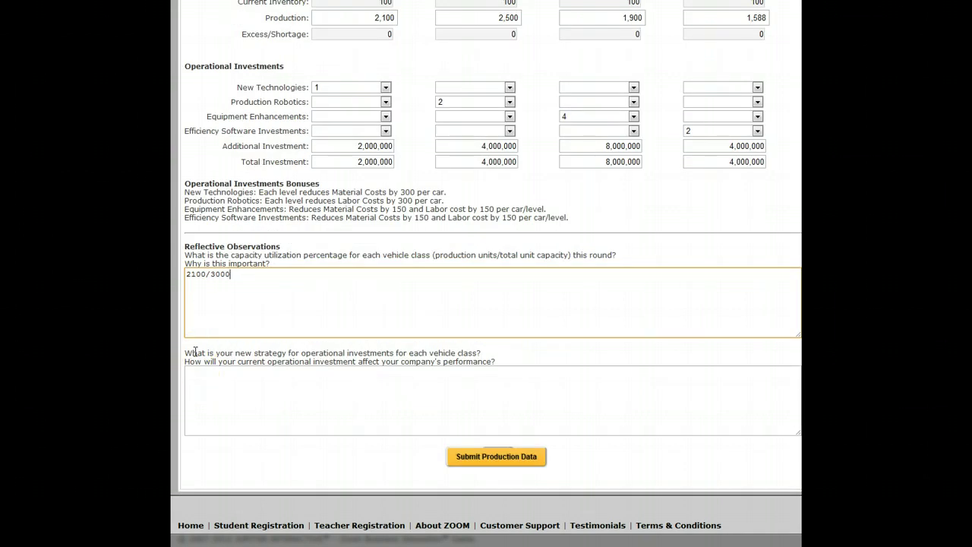
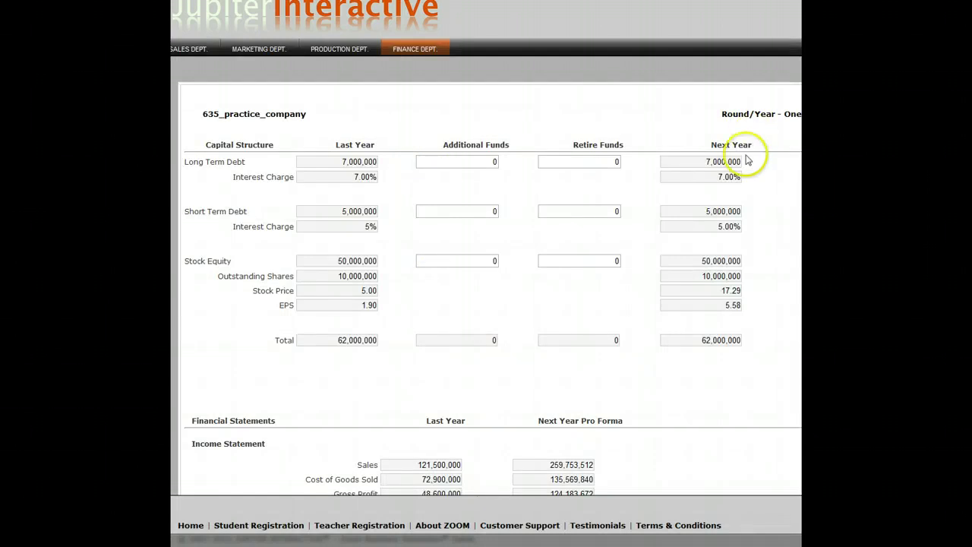
pyautogui.scroll(-5, 506, 159)
pyautogui.scroll(-3, 508, 162)
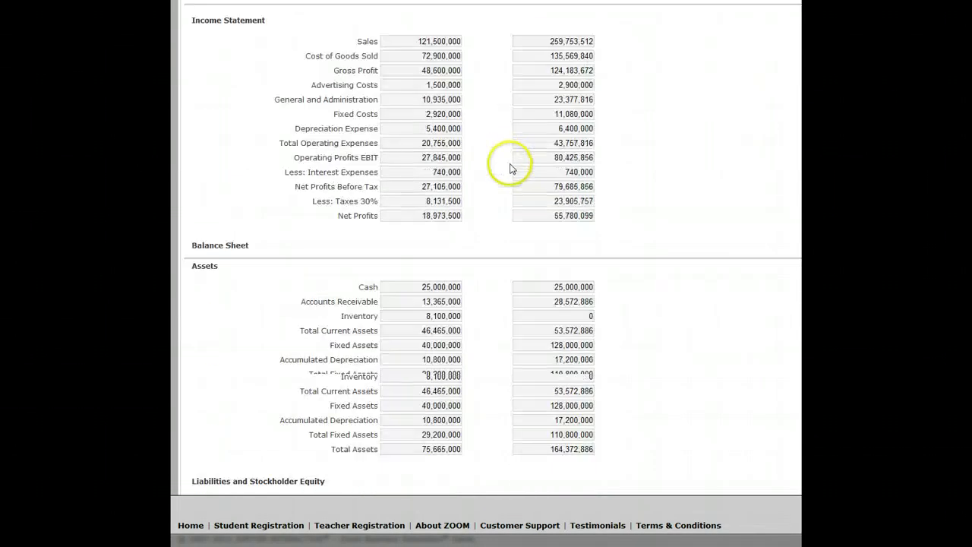
pyautogui.scroll(3, 512, 114)
pyautogui.click(545, 59)
pyautogui.moveTo(545, 58); pyautogui.dragTo(629, 58)
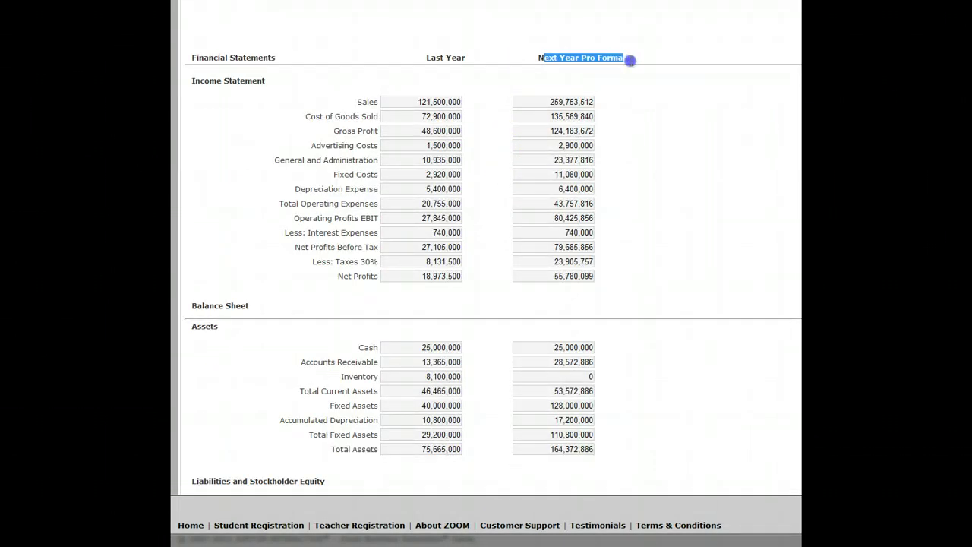
pyautogui.click(589, 76)
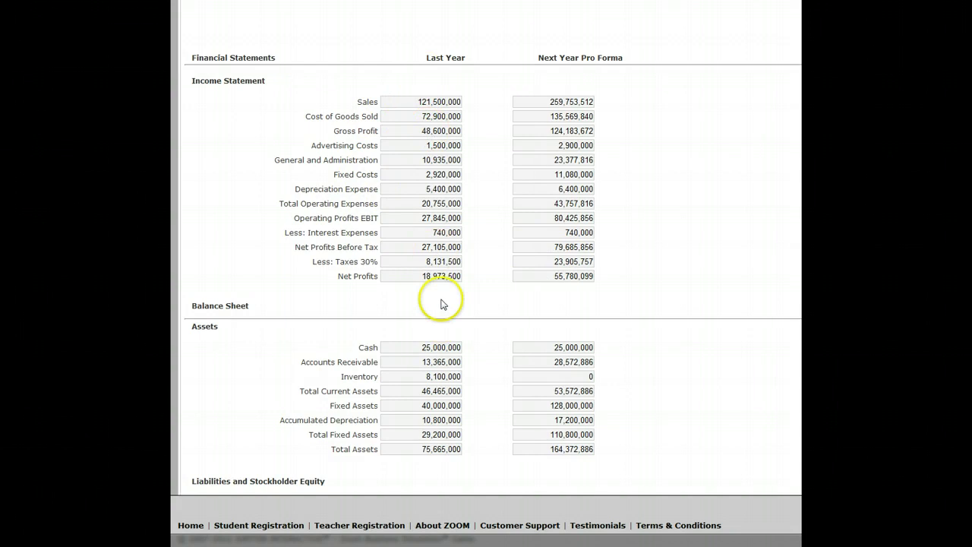
pyautogui.scroll(-5, 527, 221)
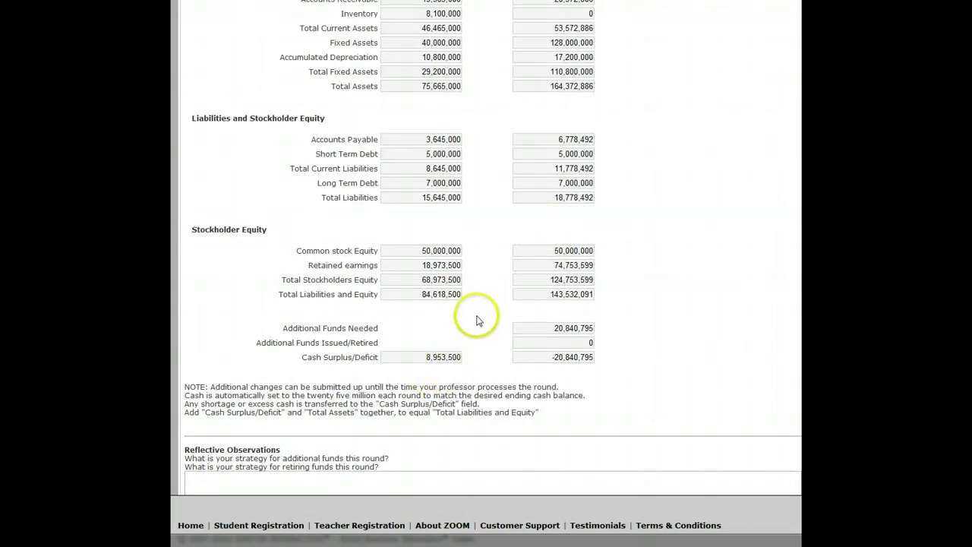
pyautogui.scroll(2, 476, 321)
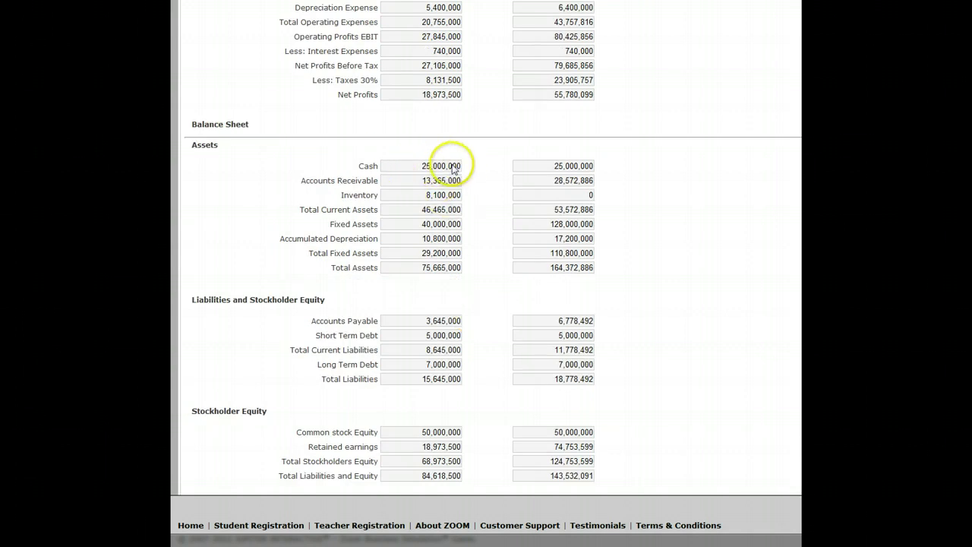
pyautogui.scroll(-2, 453, 168)
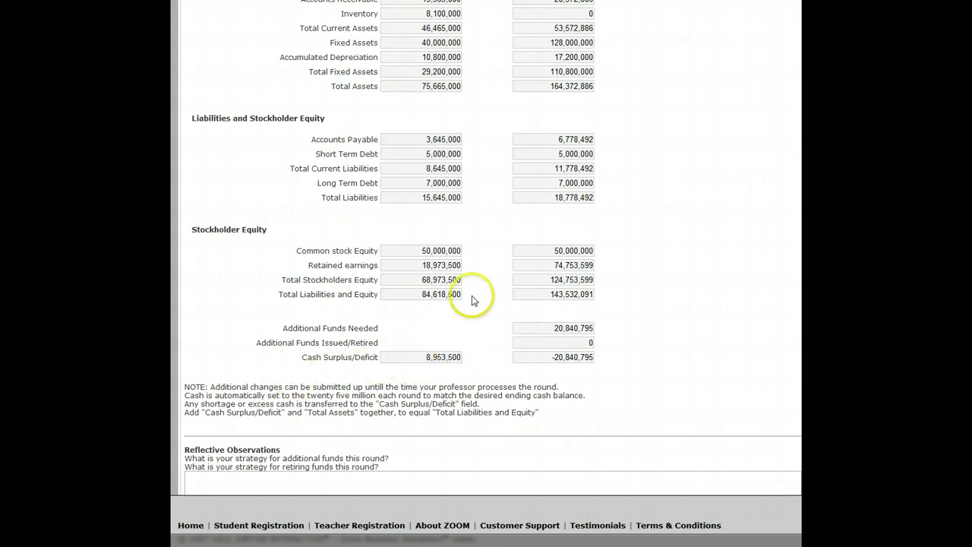
pyautogui.scroll(2, 478, 298)
pyautogui.scroll(2, 555, 114)
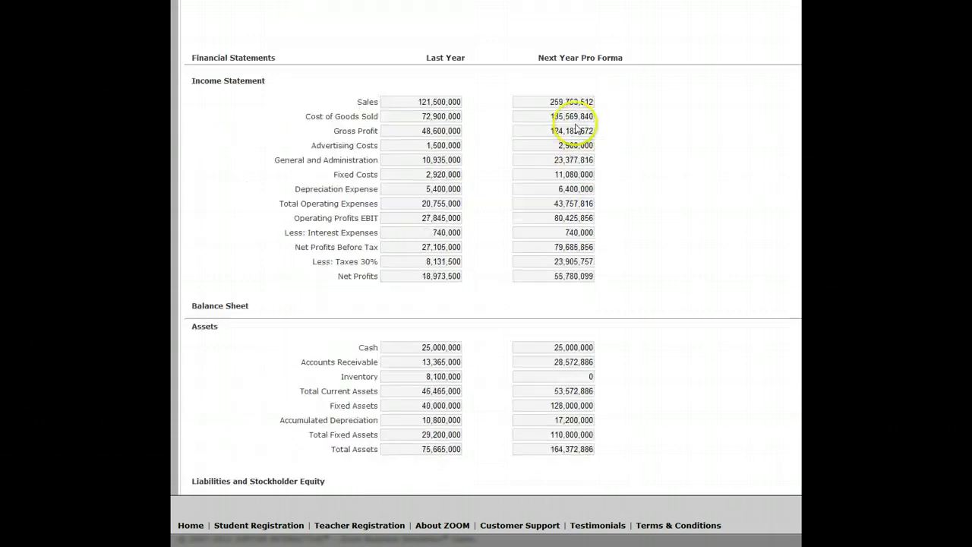
pyautogui.scroll(-3, 573, 141)
pyautogui.scroll(1, 570, 152)
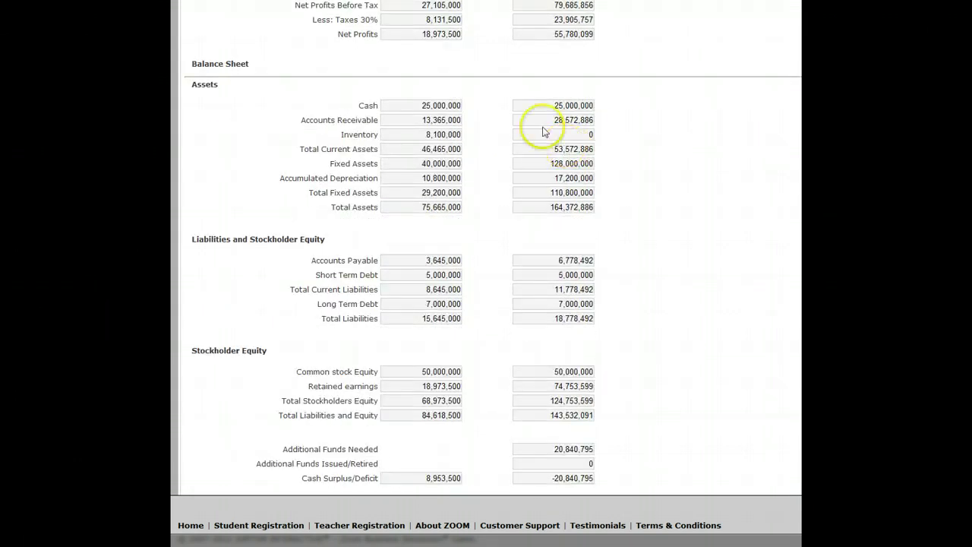
pyautogui.click(589, 107)
pyautogui.scroll(-2, 569, 190)
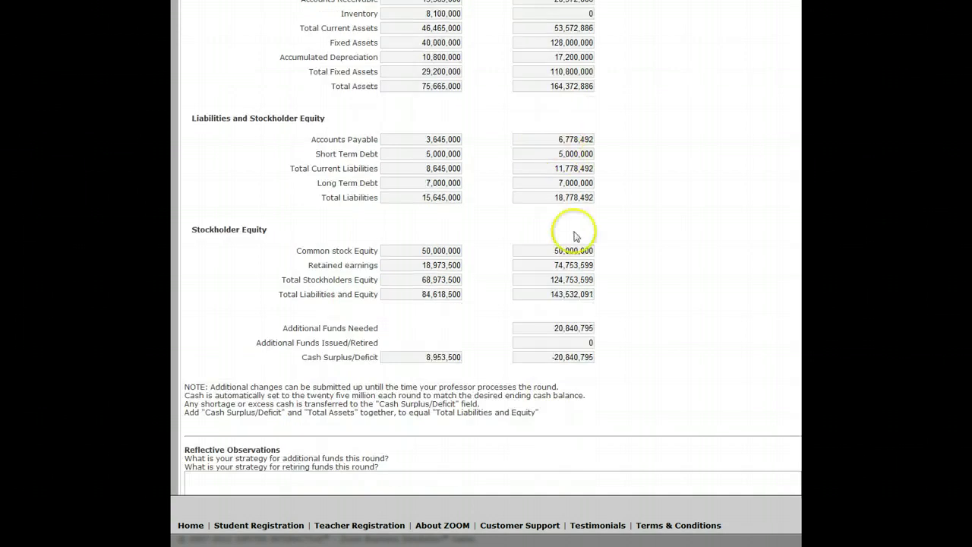
pyautogui.click(557, 358)
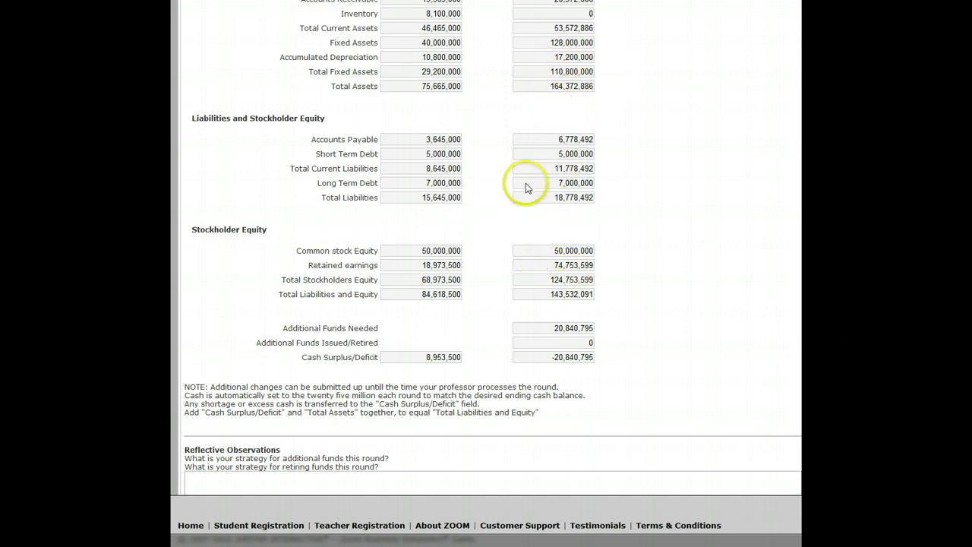
# Step: Set Long Term Debt additional funds to 10,000,000
pyautogui.scroll(10, 531, 205)
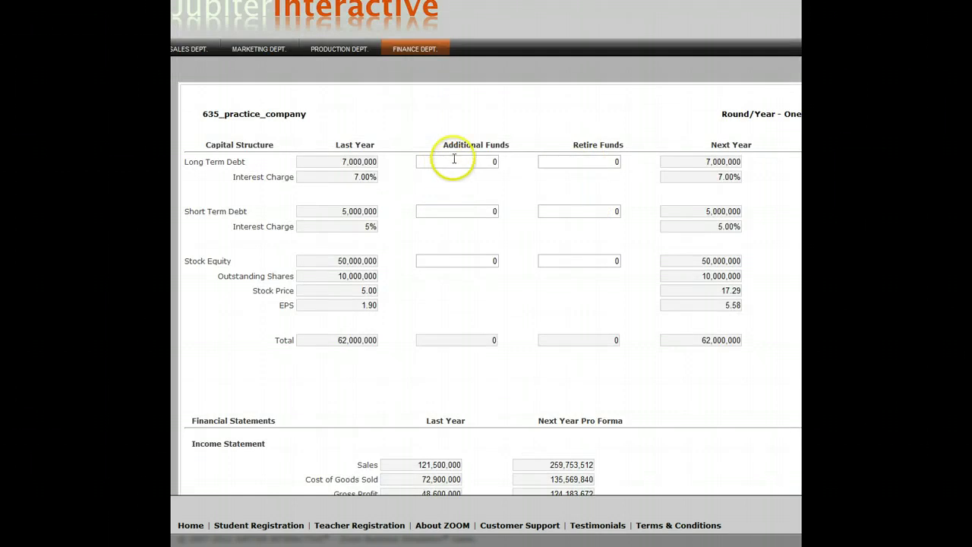
pyautogui.click(457, 161)
pyautogui.moveTo(457, 161); pyautogui.dragTo(502, 161)
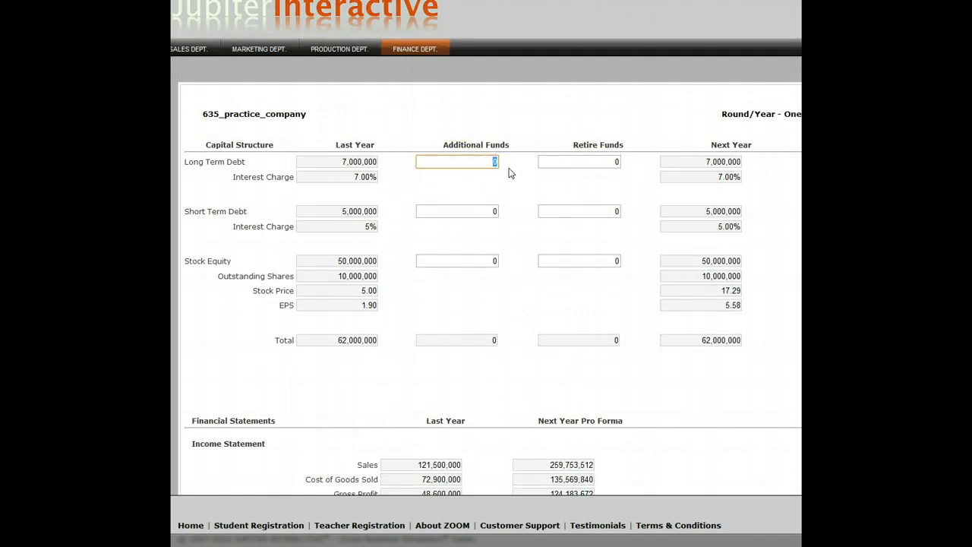
pyautogui.write('100000')
pyautogui.click(514, 217)
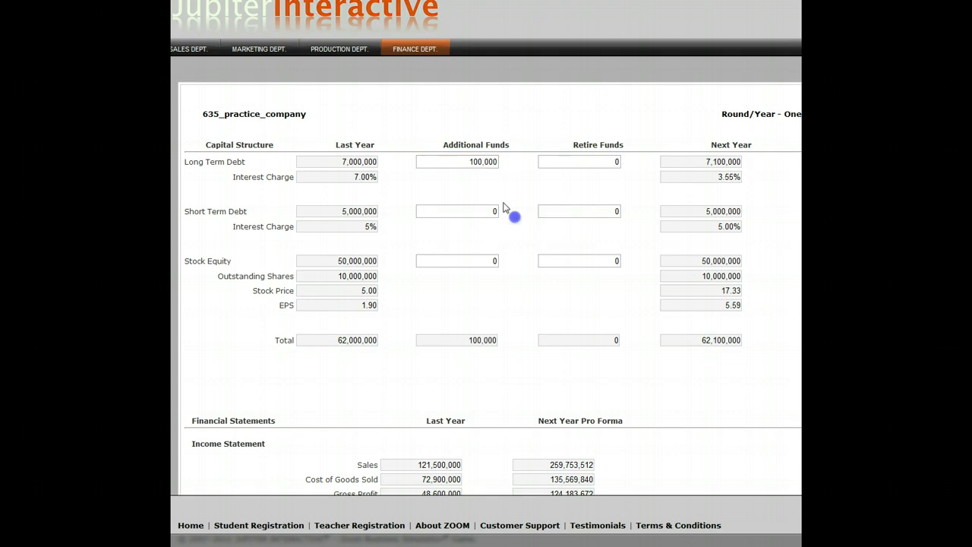
pyautogui.click(490, 160)
pyautogui.write('00')
pyautogui.click(502, 177)
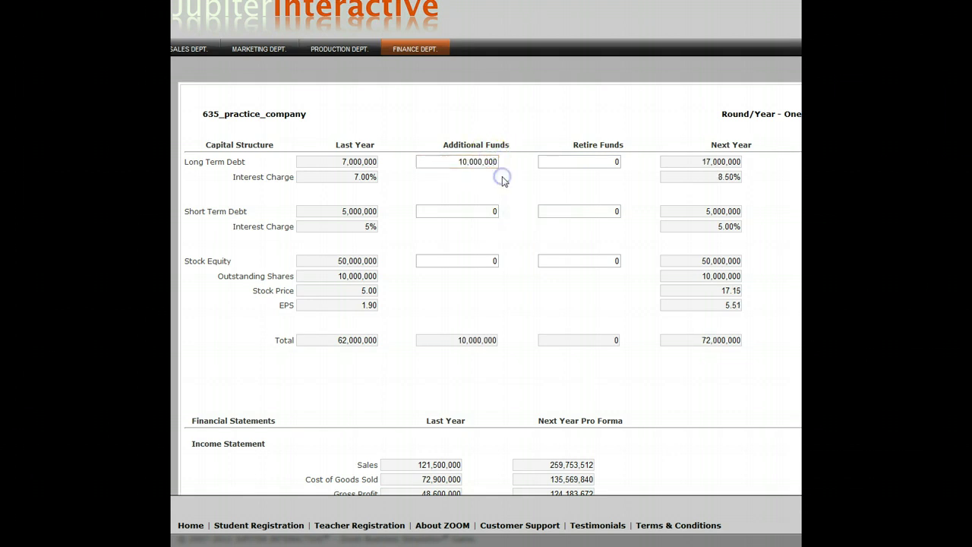
pyautogui.moveTo(433, 162); pyautogui.dragTo(520, 170)
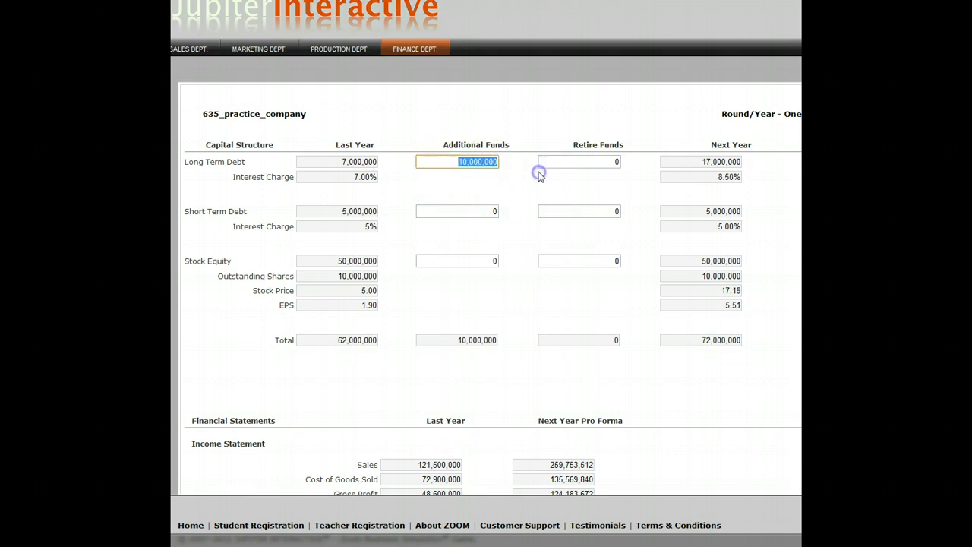
pyautogui.click(532, 177)
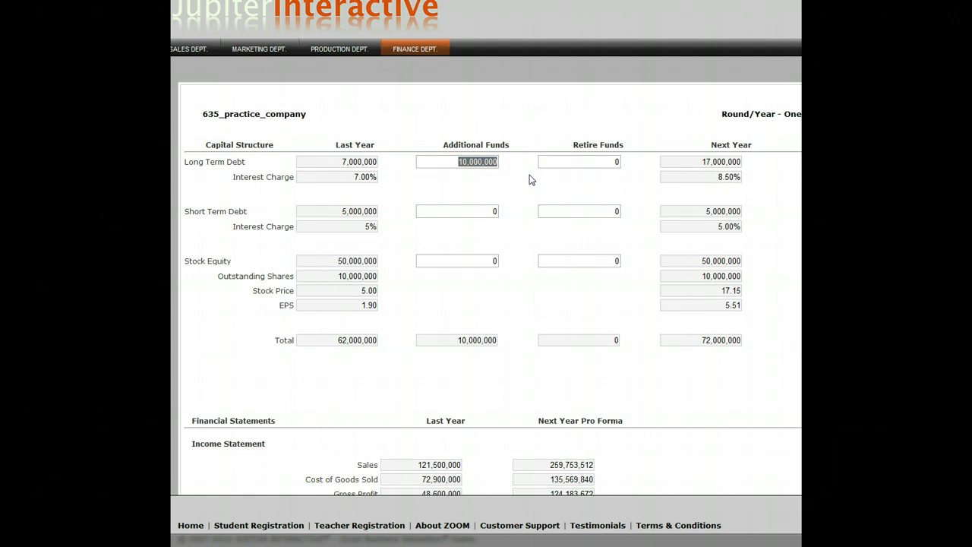
pyautogui.moveTo(532, 179); pyautogui.dragTo(437, 229)
# Step: Enter 10,000,000 as the Short Term Debt additional funds
pyautogui.click(444, 212)
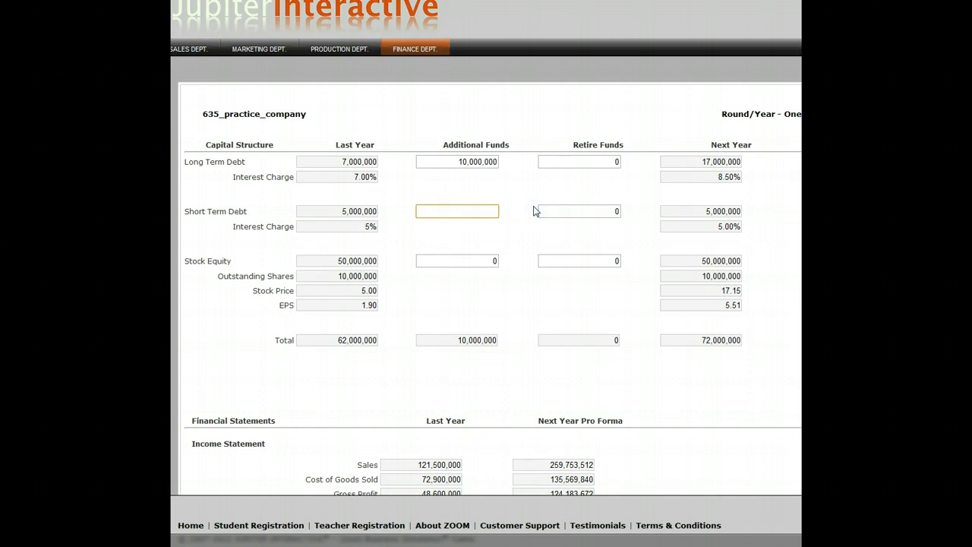
pyautogui.click(458, 210)
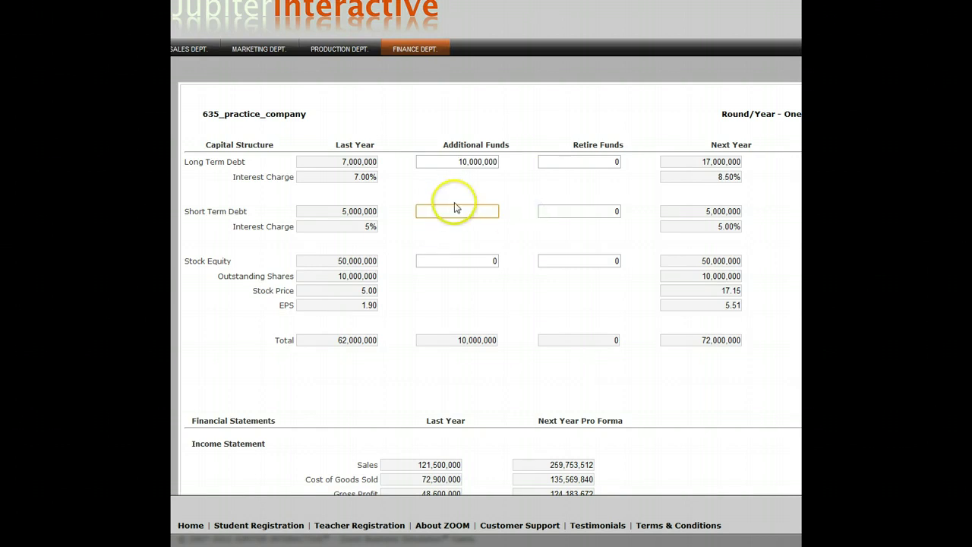
pyautogui.write('1,0')
pyautogui.write('00,000')
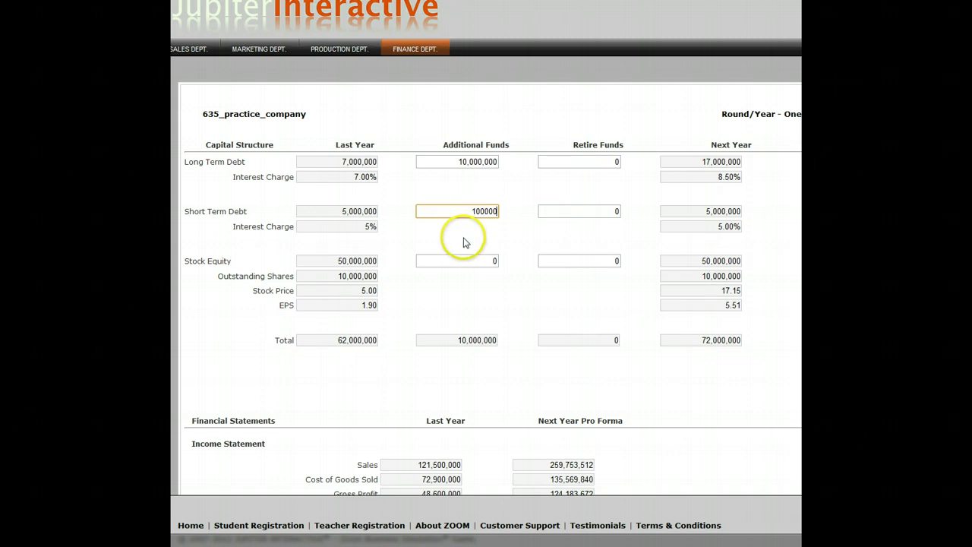
pyautogui.click(462, 236)
pyautogui.click(488, 211)
pyautogui.write('0,')
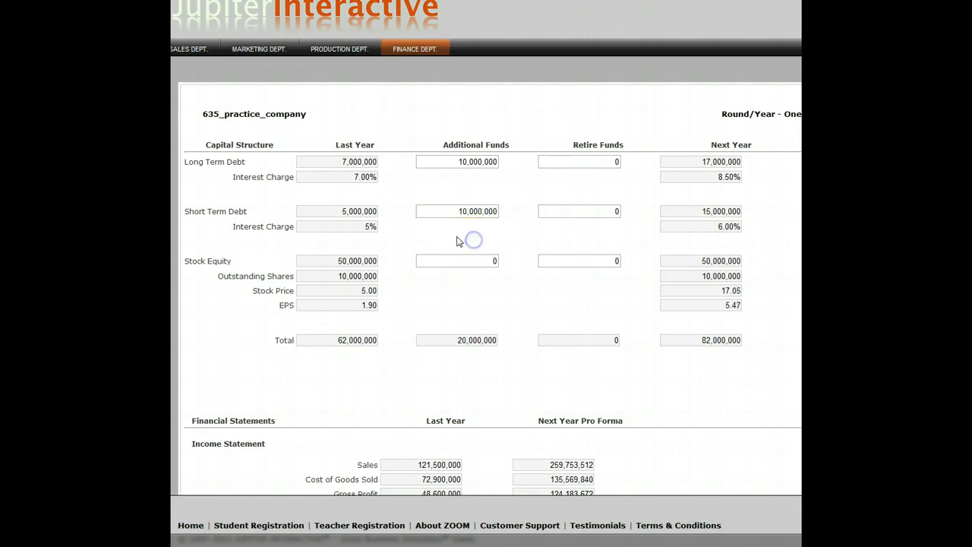
pyautogui.click(461, 260)
pyautogui.click(441, 239)
pyautogui.click(236, 163)
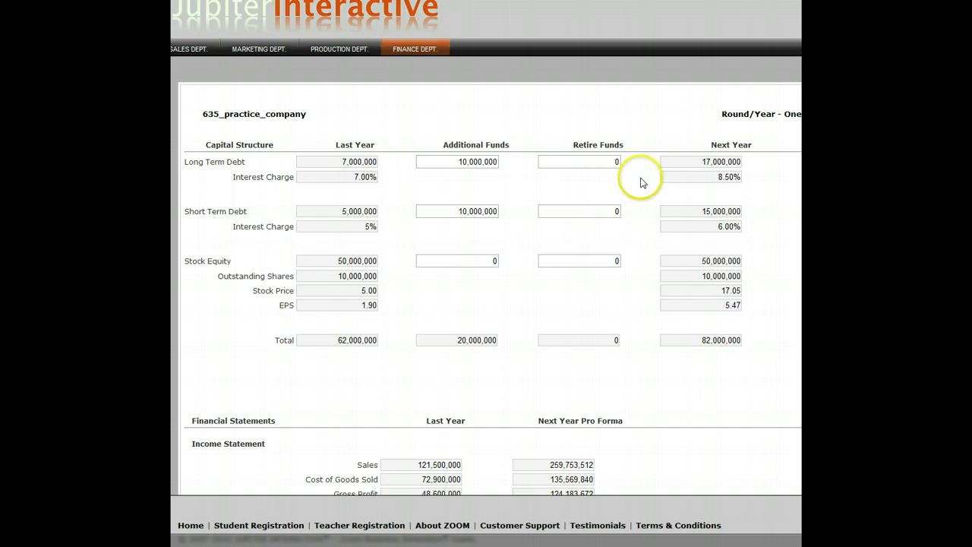
# Step: Clear and re-enter 10,000,000 in Short Term Debt additional funds so the totals update
pyautogui.doubleClick(442, 207)
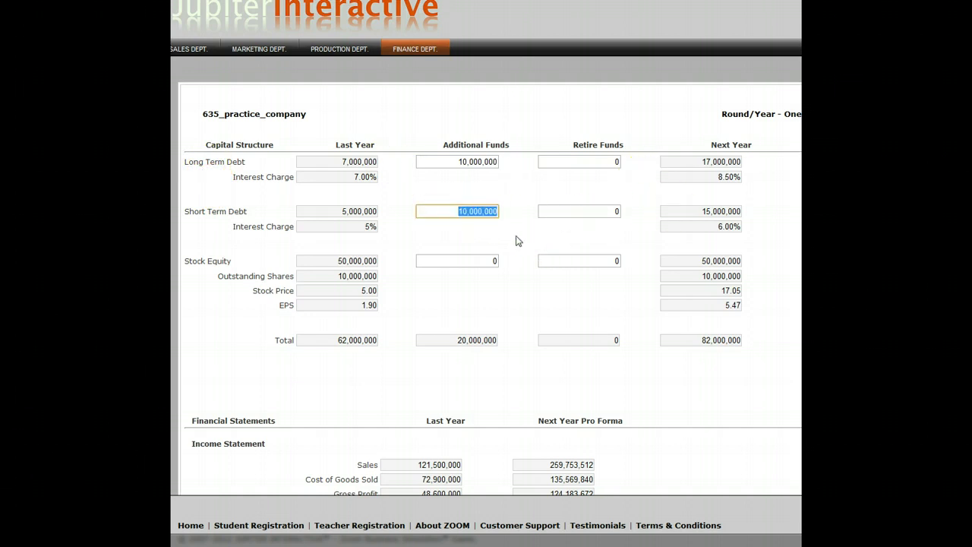
pyautogui.press('BackSpace')
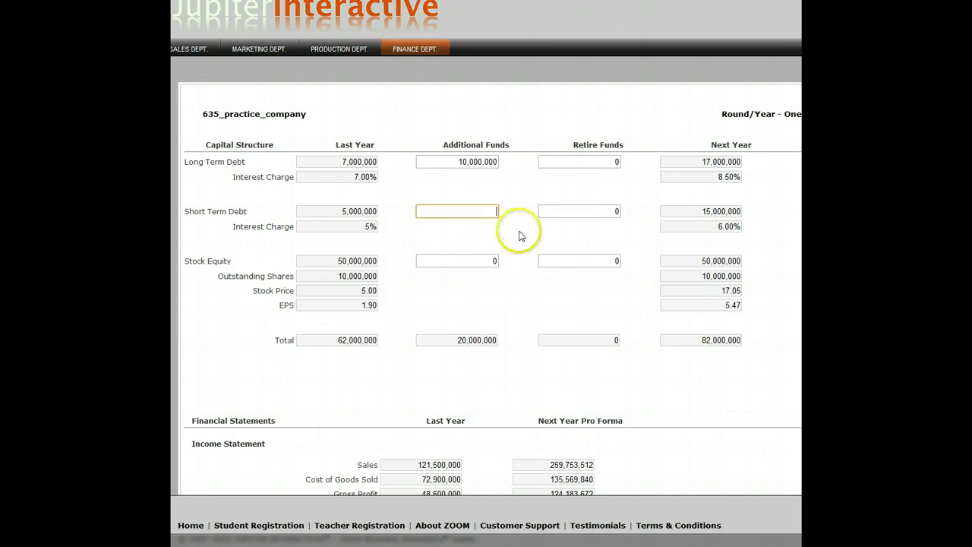
pyautogui.click(529, 242)
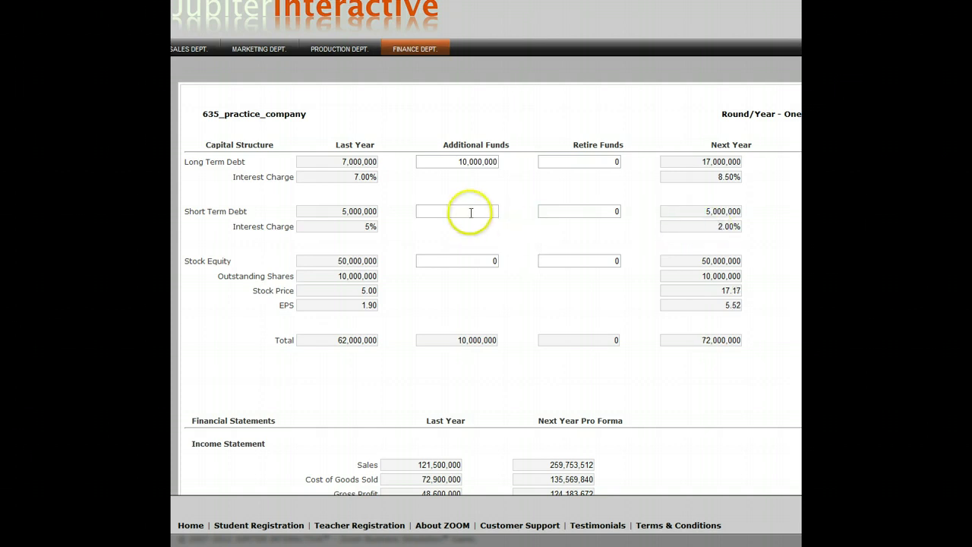
pyautogui.click(471, 213)
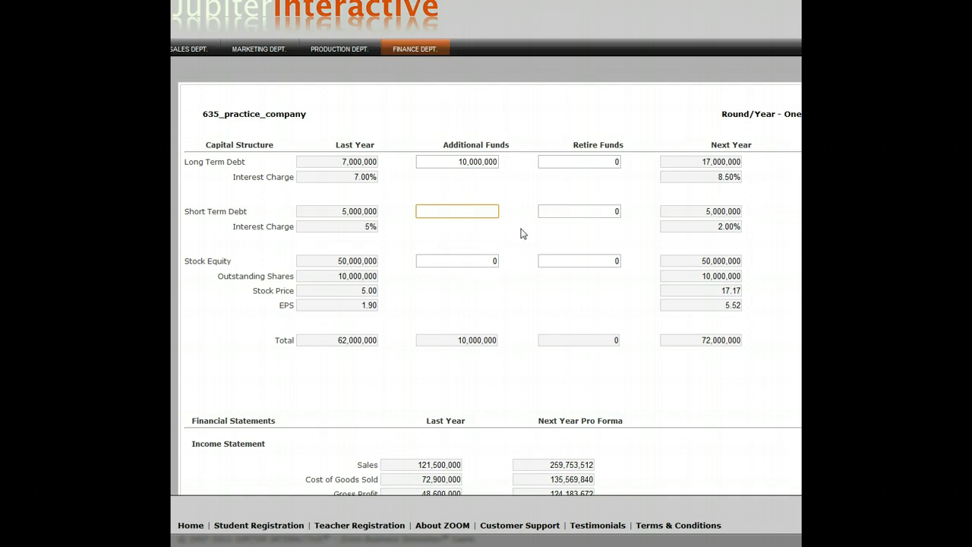
pyautogui.write('10,000,00')
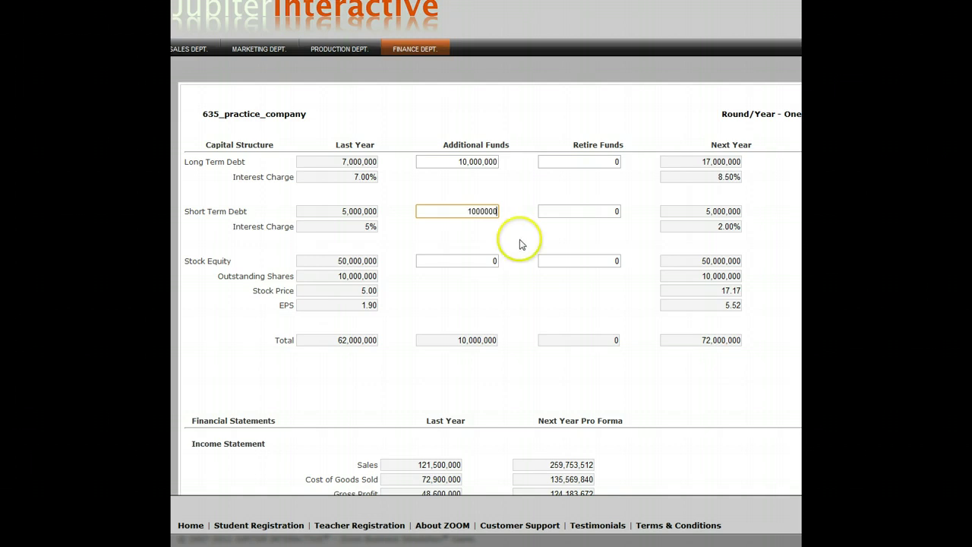
pyautogui.write('0')
pyautogui.click(521, 243)
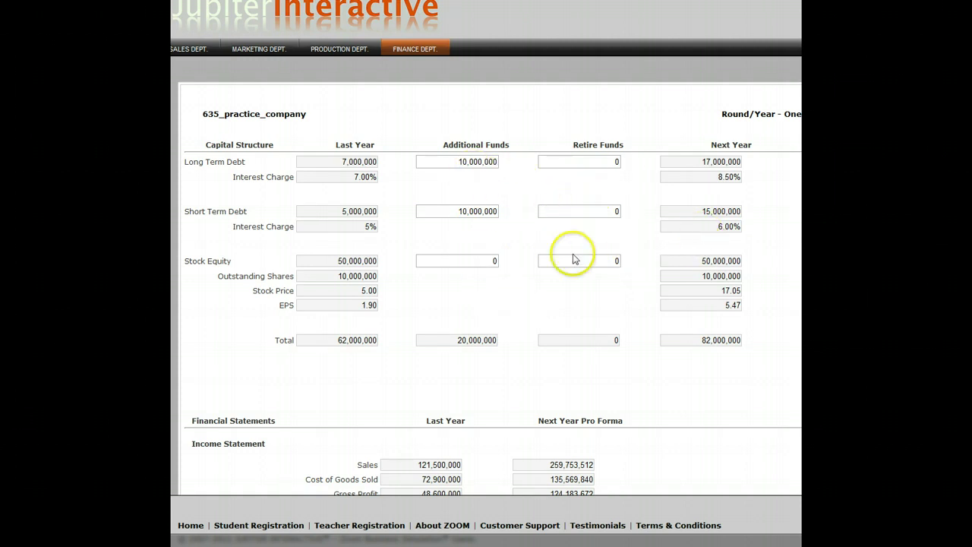
# Step: Issue 10,000,000 in additional Stock Equity, then review the balance sheet down to the Submit button
pyautogui.click(475, 259)
pyautogui.write('10,000,0')
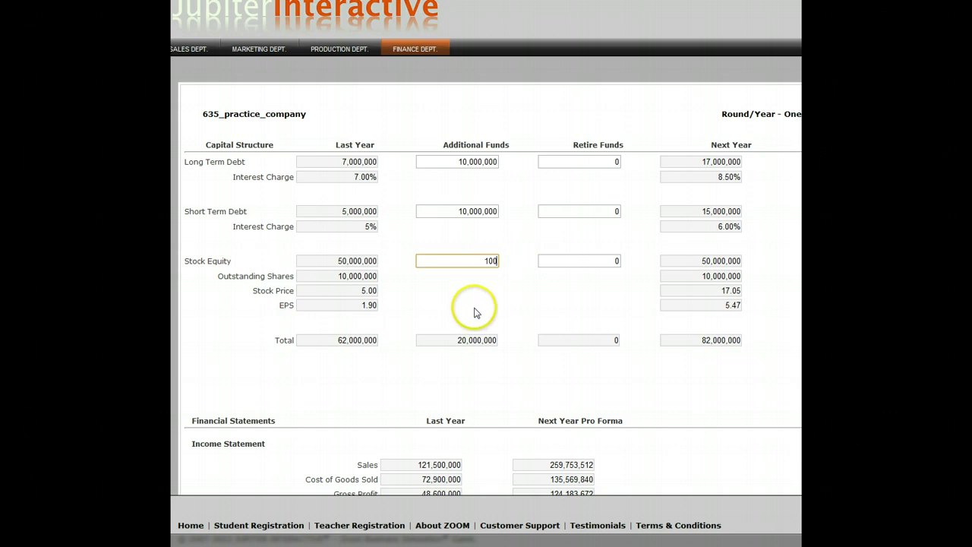
pyautogui.write('0000')
pyautogui.click(476, 311)
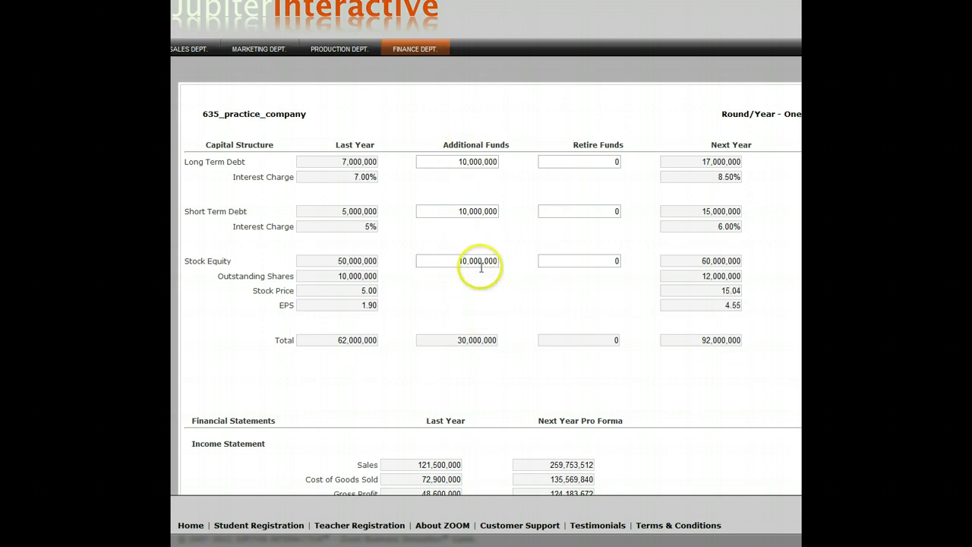
pyautogui.scroll(-10, 485, 273)
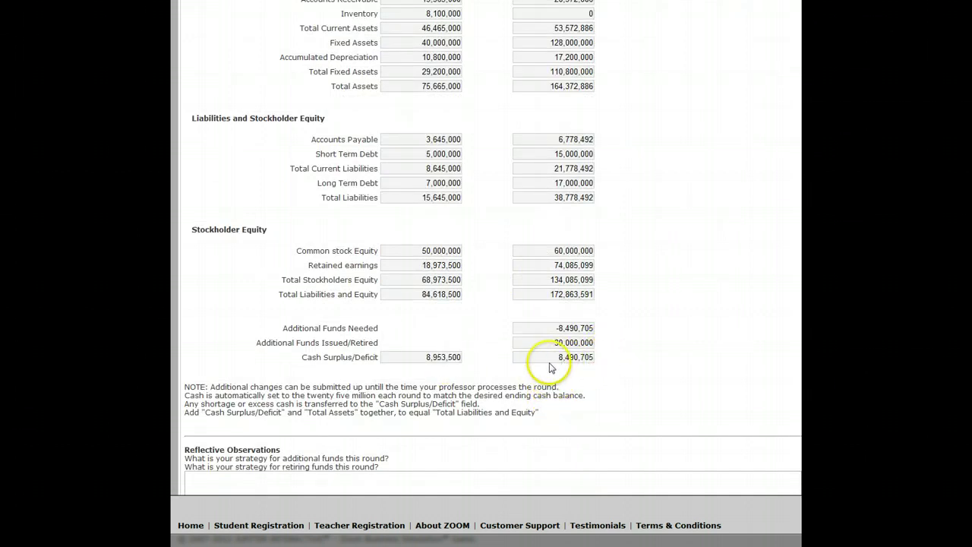
pyautogui.scroll(10, 550, 367)
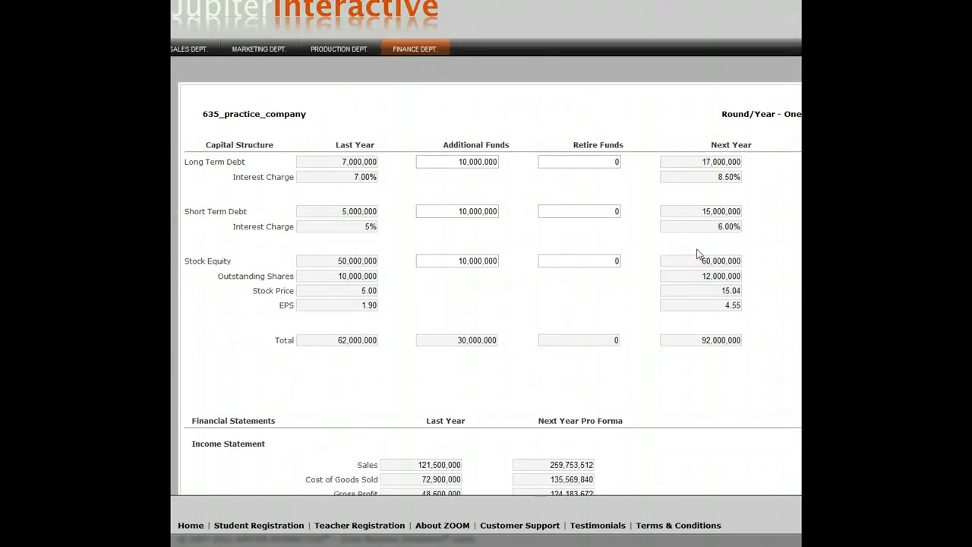
pyautogui.click(707, 319)
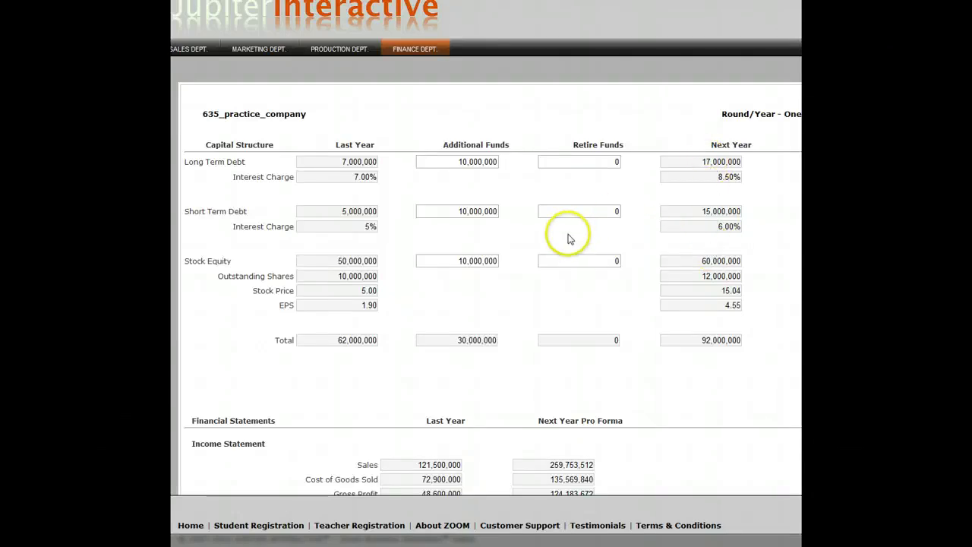
pyautogui.scroll(-10, 570, 238)
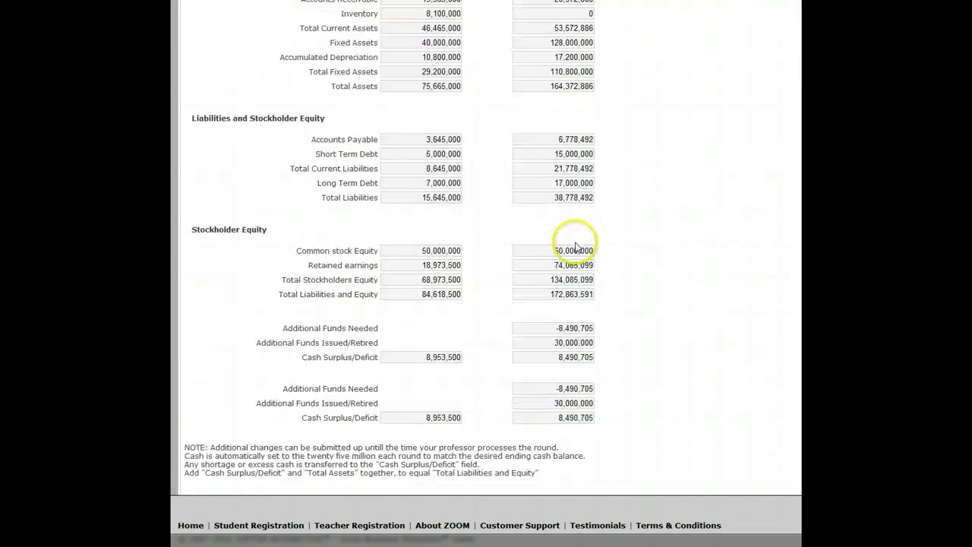
pyautogui.scroll(-1, 576, 247)
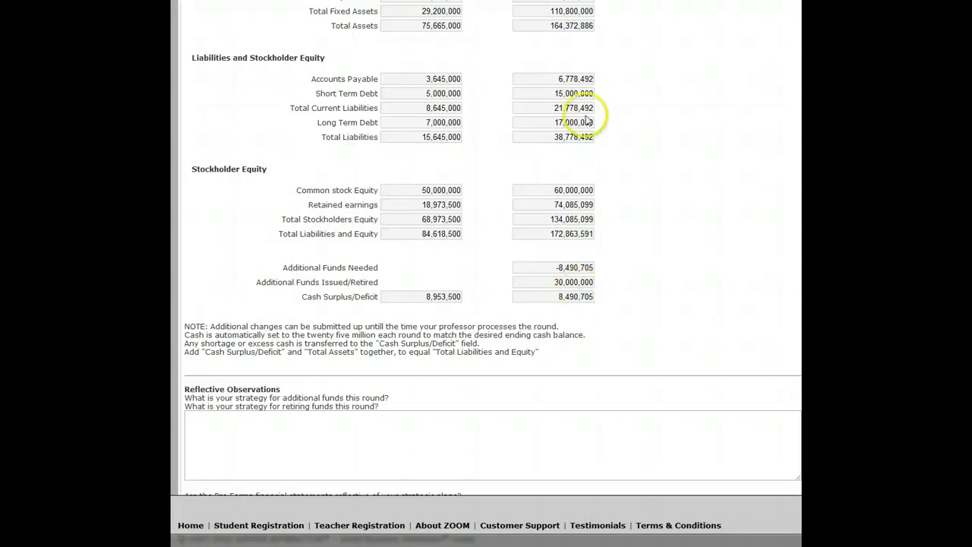
pyautogui.scroll(-3, 589, 121)
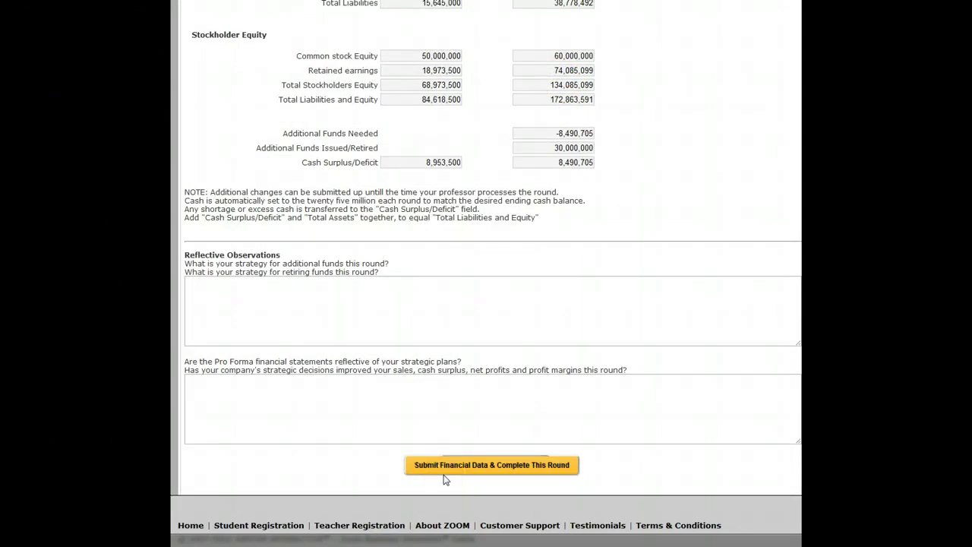
# Step: Submit the financial data and complete the round to reach the Round Two ratios
pyautogui.click(444, 477)
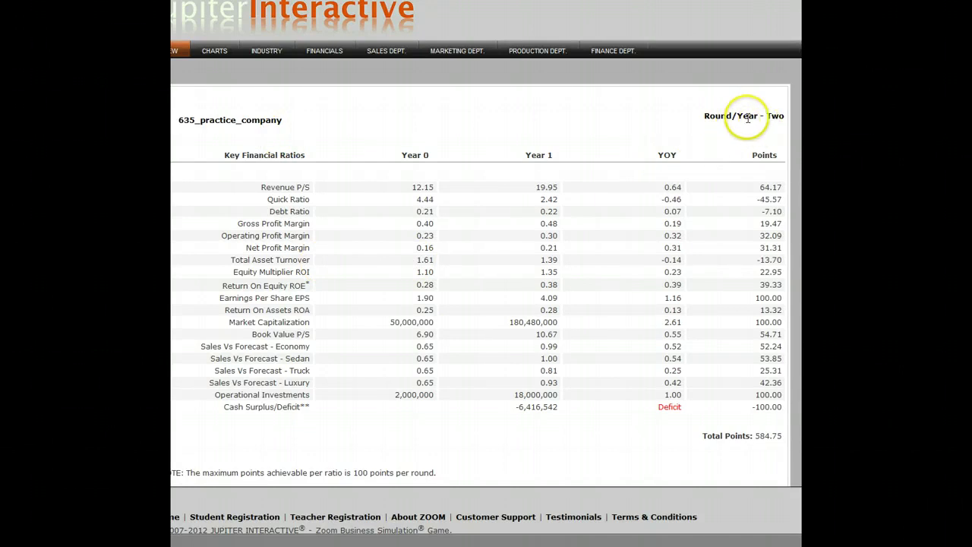
pyautogui.click(406, 154)
pyautogui.moveTo(406, 154); pyautogui.dragTo(435, 155)
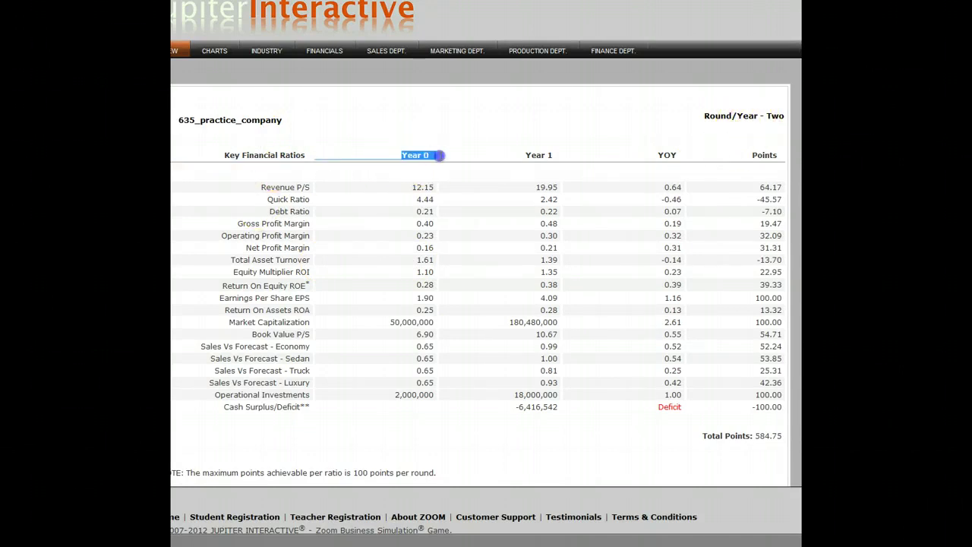
pyautogui.click(560, 156)
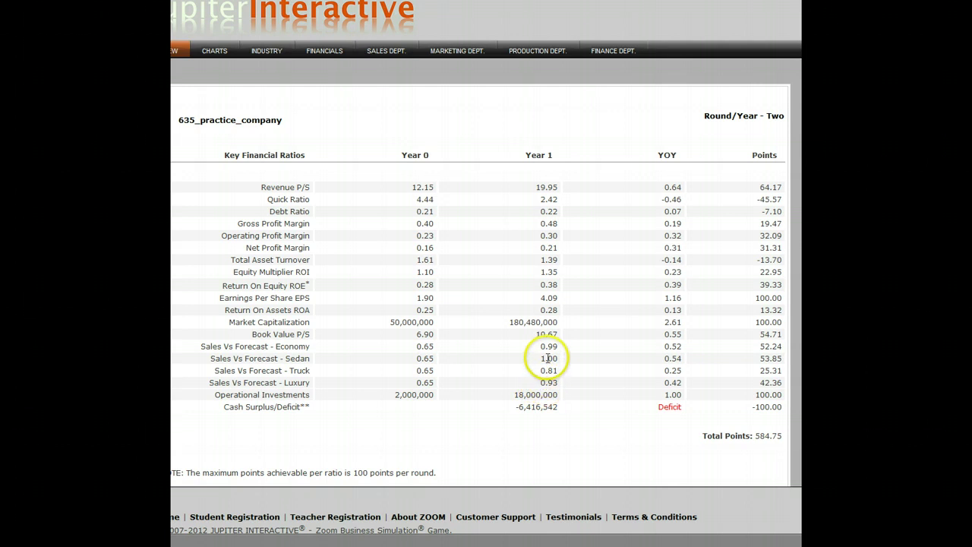
pyautogui.click(547, 358)
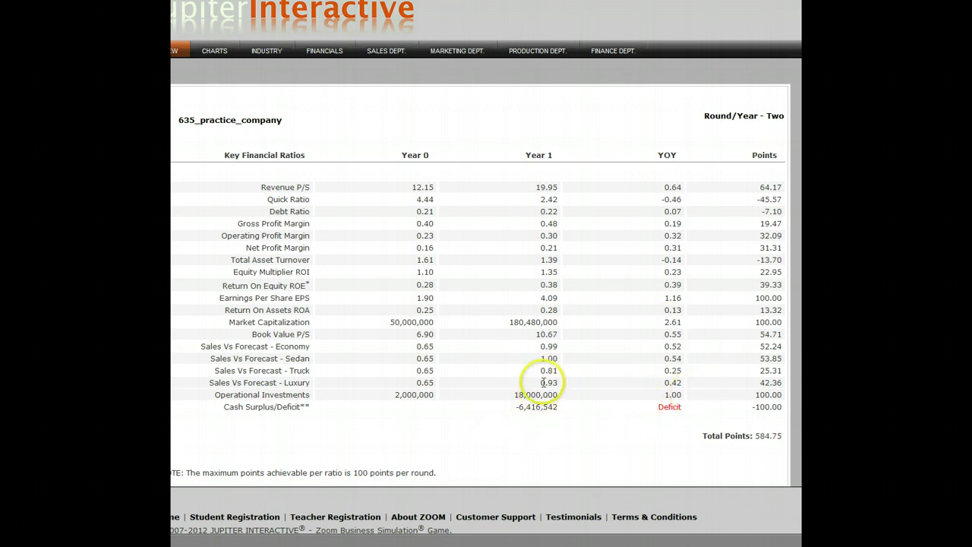
pyautogui.scroll(-1, 721, 412)
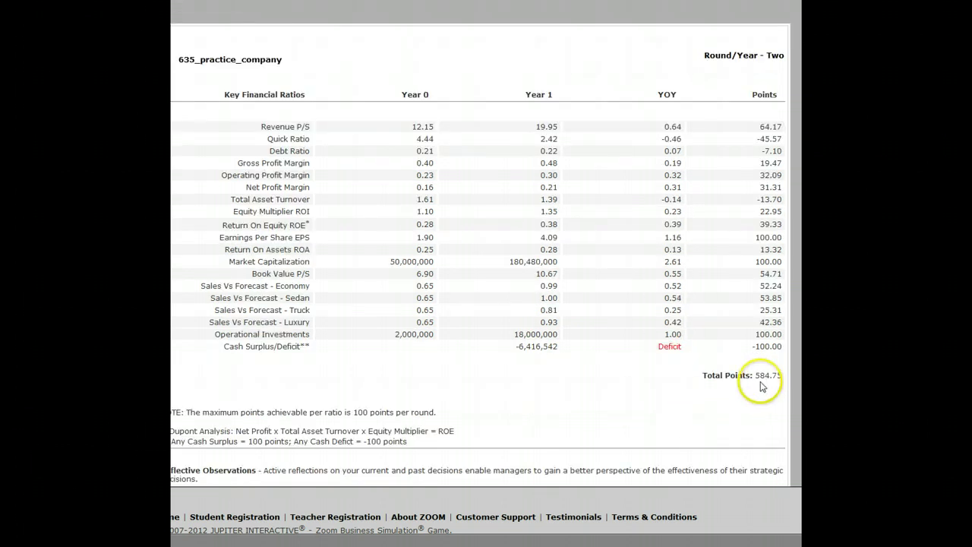
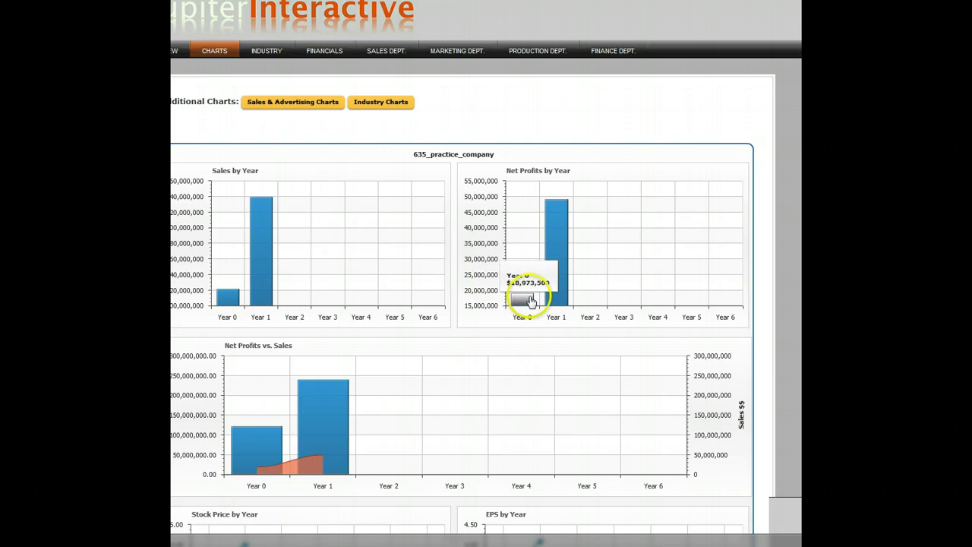
pyautogui.moveTo(558, 286)
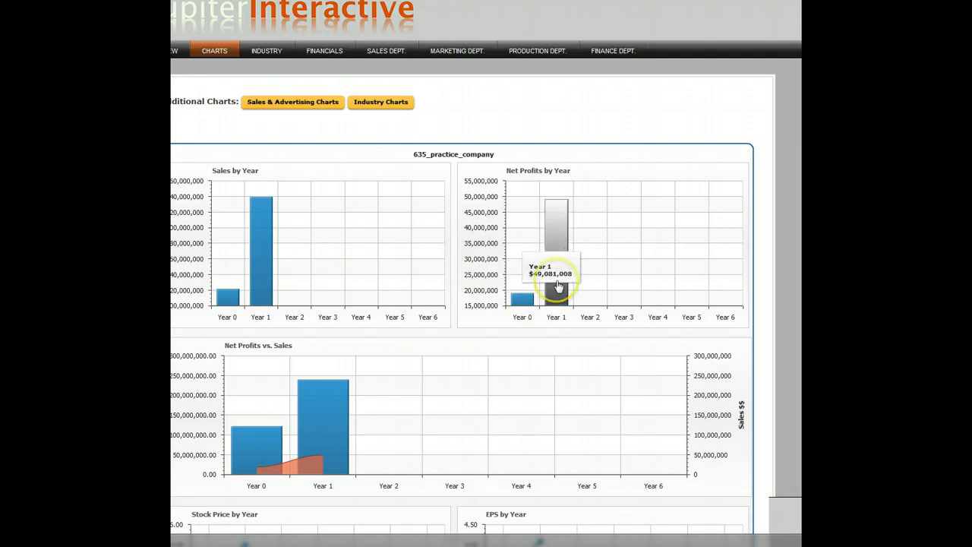
pyautogui.scroll(-2, 282, 336)
pyautogui.moveTo(239, 313)
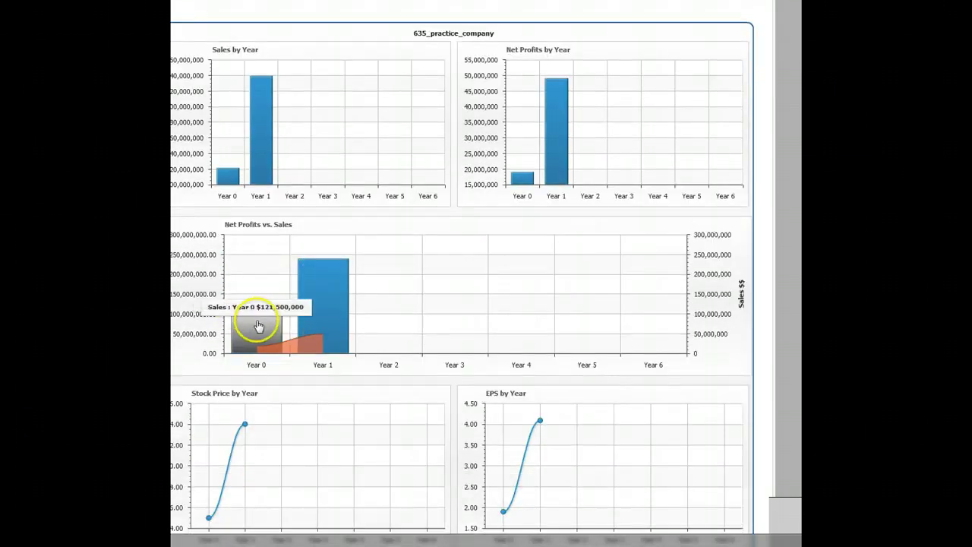
pyautogui.moveTo(277, 352)
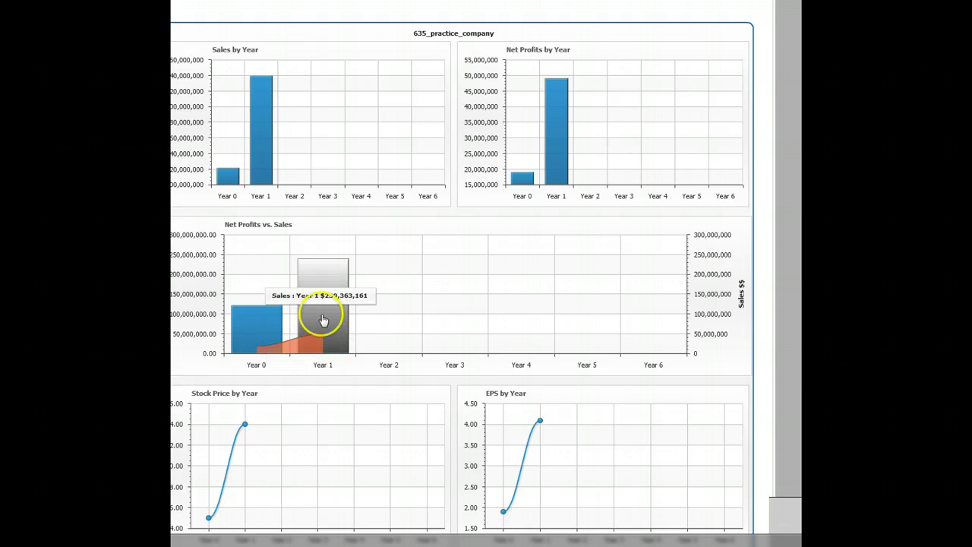
pyautogui.scroll(-4, 489, 306)
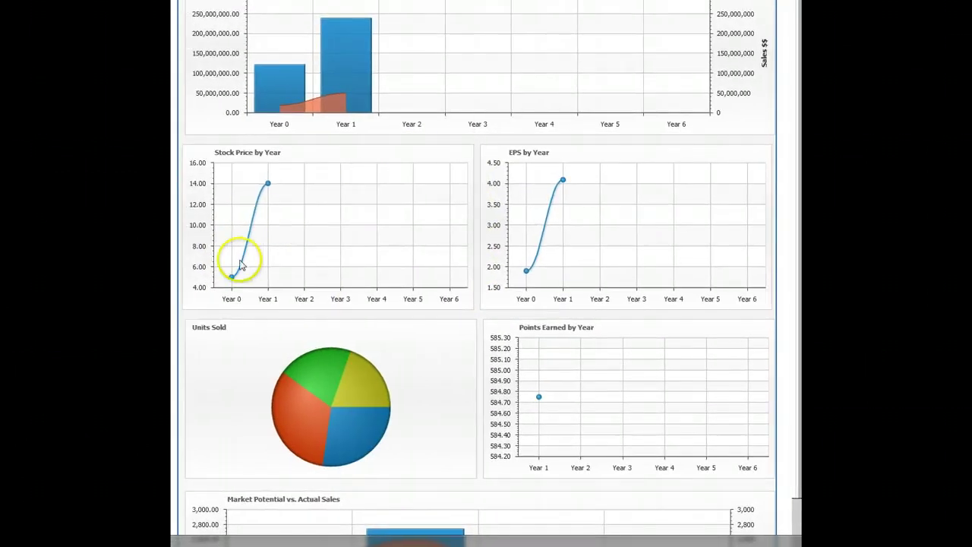
pyautogui.moveTo(232, 280)
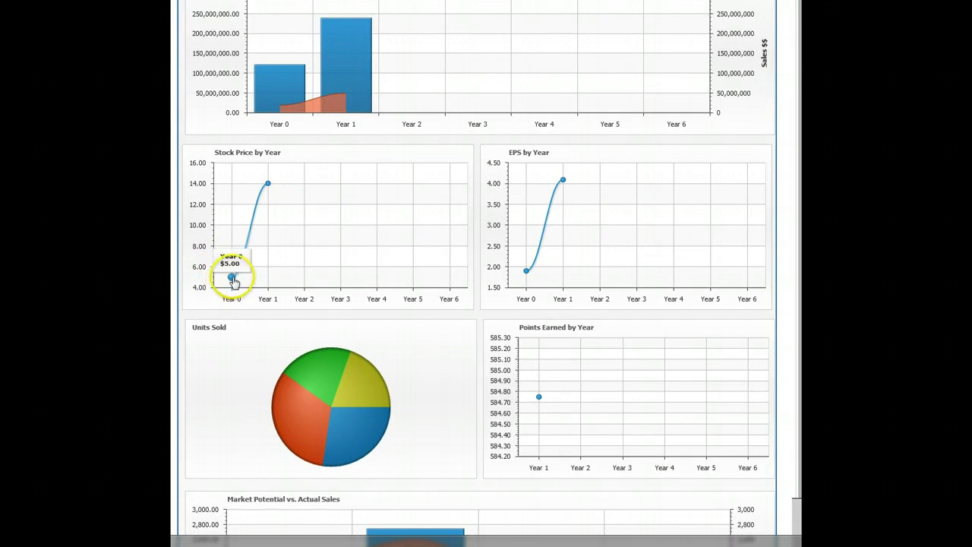
pyautogui.moveTo(528, 278)
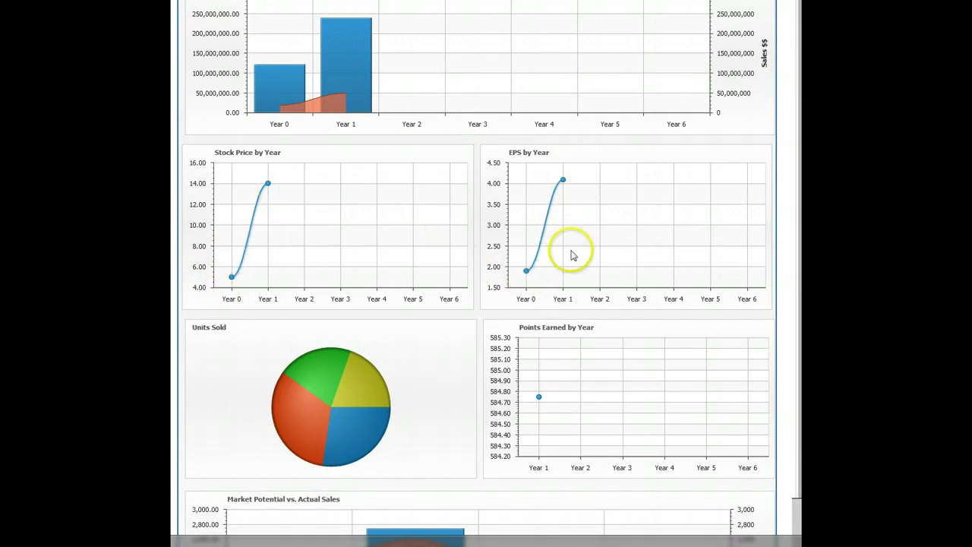
pyautogui.scroll(-2, 378, 374)
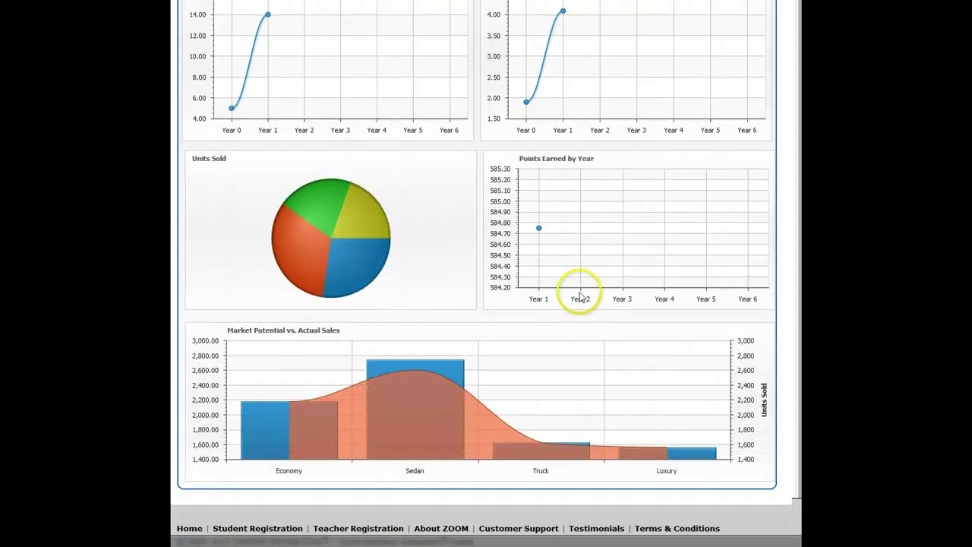
pyautogui.moveTo(488, 390)
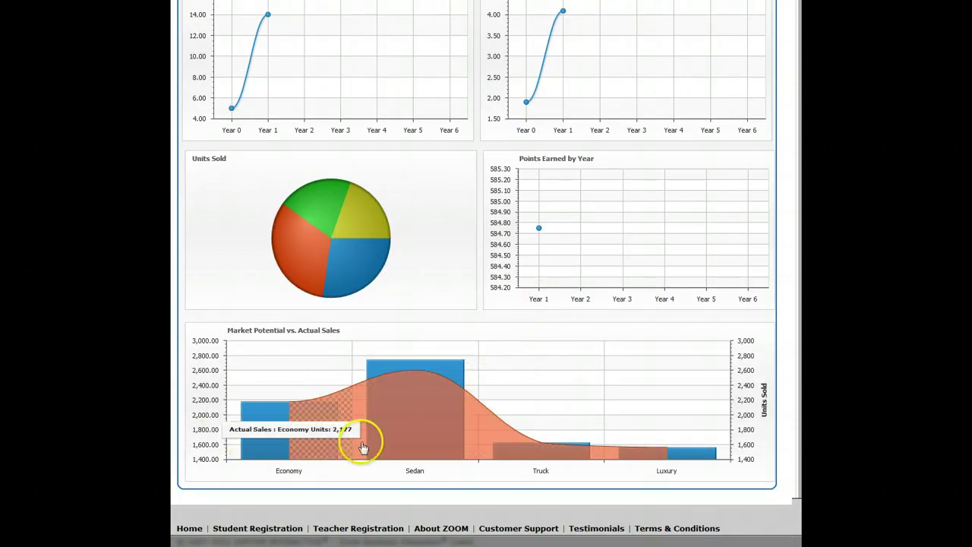
pyautogui.moveTo(438, 431)
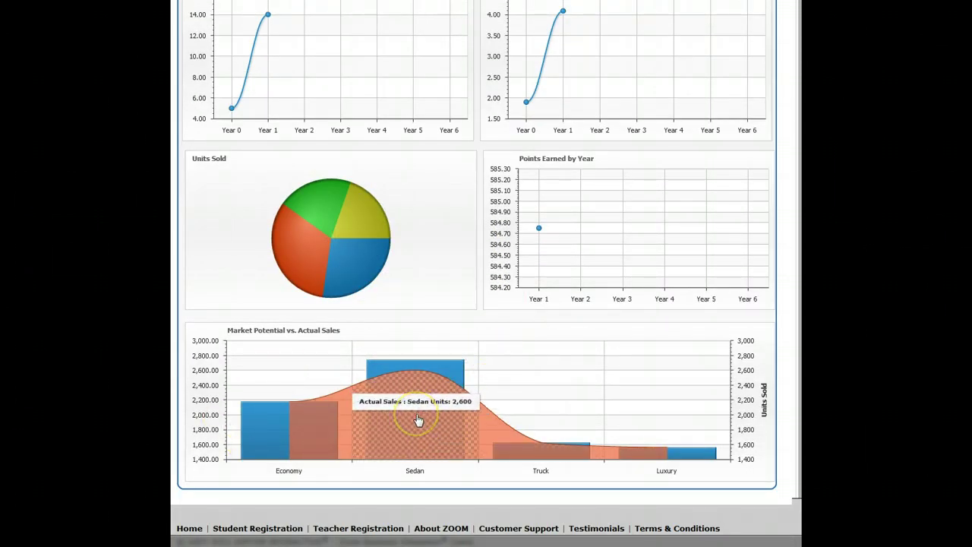
pyautogui.click(437, 370)
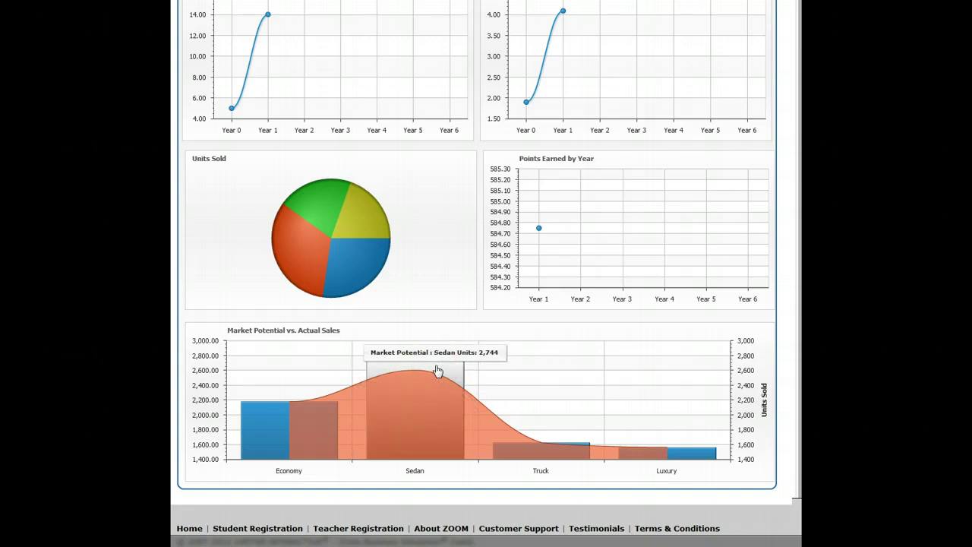
pyautogui.click(423, 417)
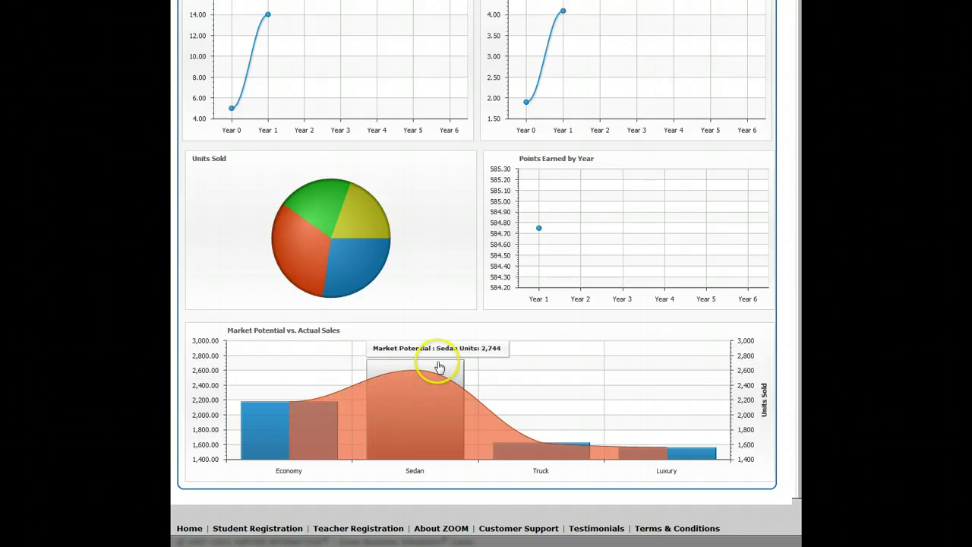
pyautogui.click(423, 358)
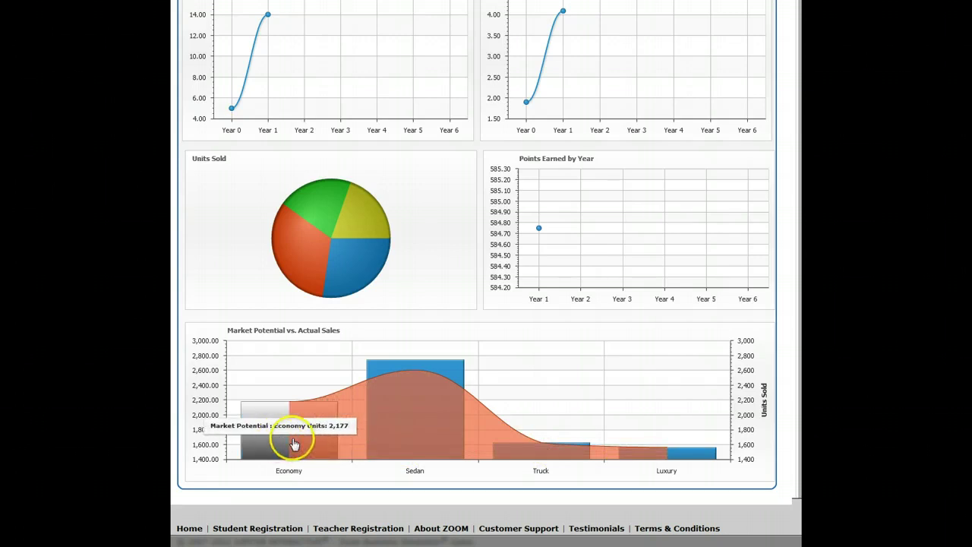
pyautogui.scroll(8, 325, 434)
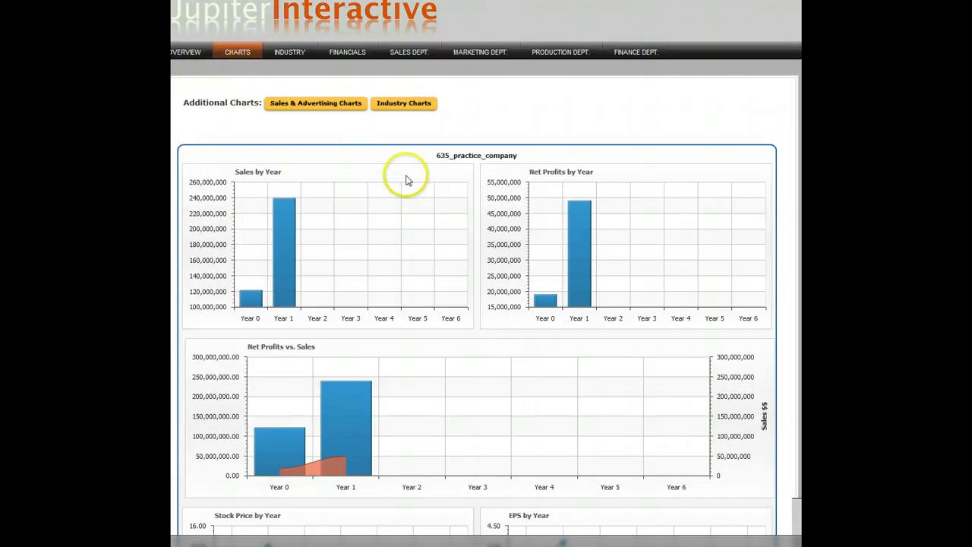
# Step: Review the team charts of units sold per car class and advertising spend
pyautogui.click(310, 105)
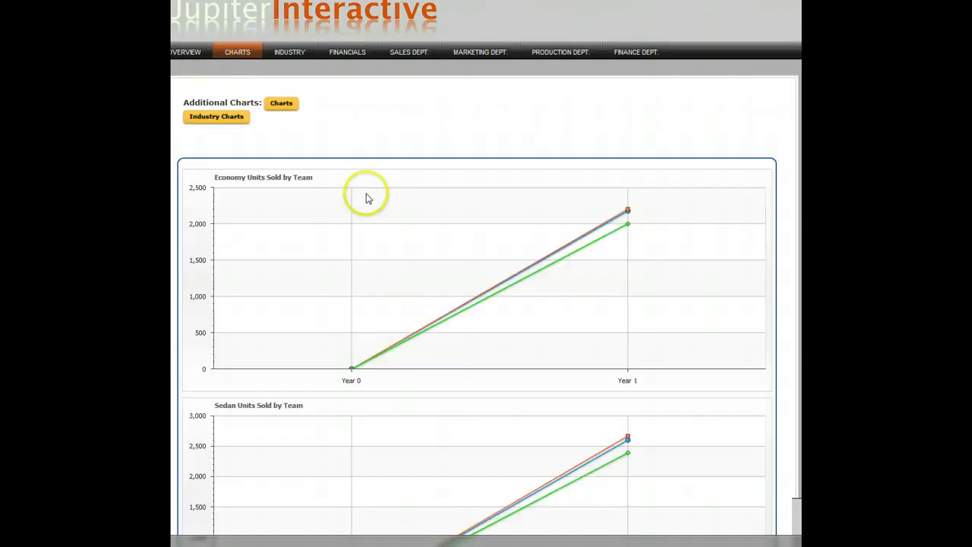
pyautogui.scroll(-3, 525, 293)
pyautogui.scroll(-3, 522, 318)
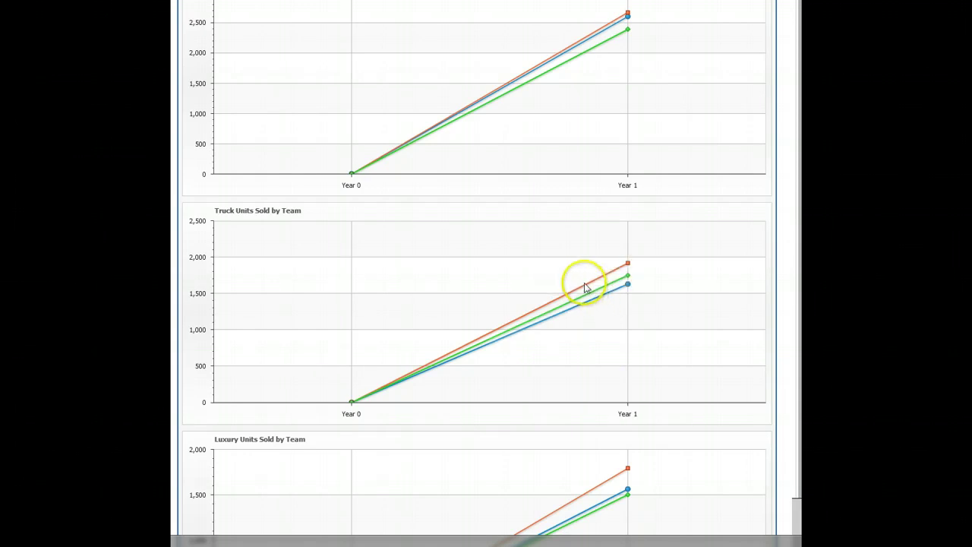
pyautogui.scroll(-2, 581, 282)
pyautogui.moveTo(594, 374)
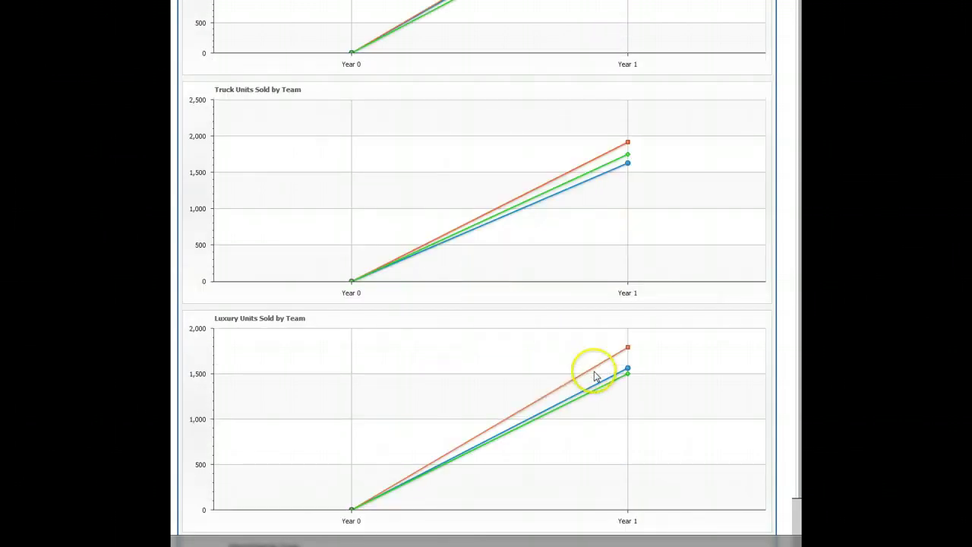
pyautogui.moveTo(608, 391)
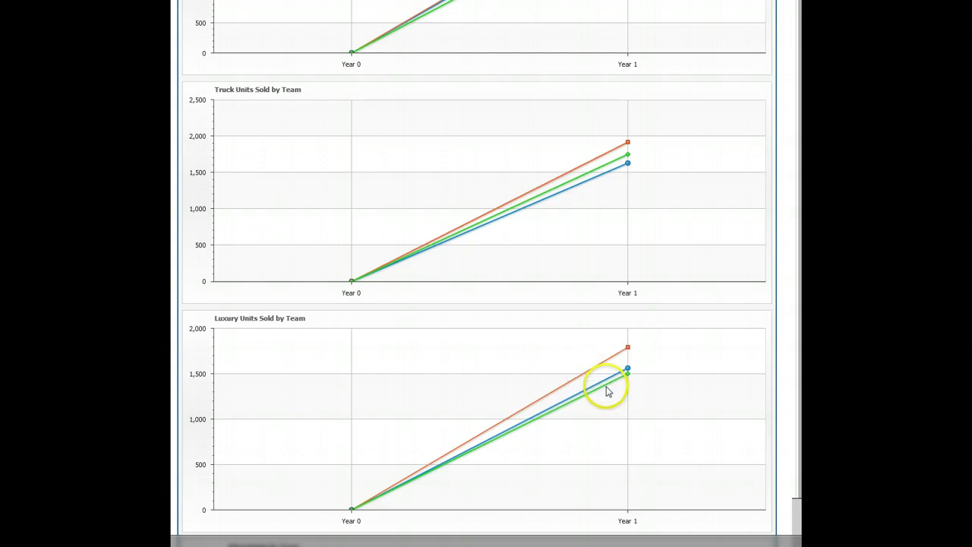
pyautogui.scroll(-7, 474, 450)
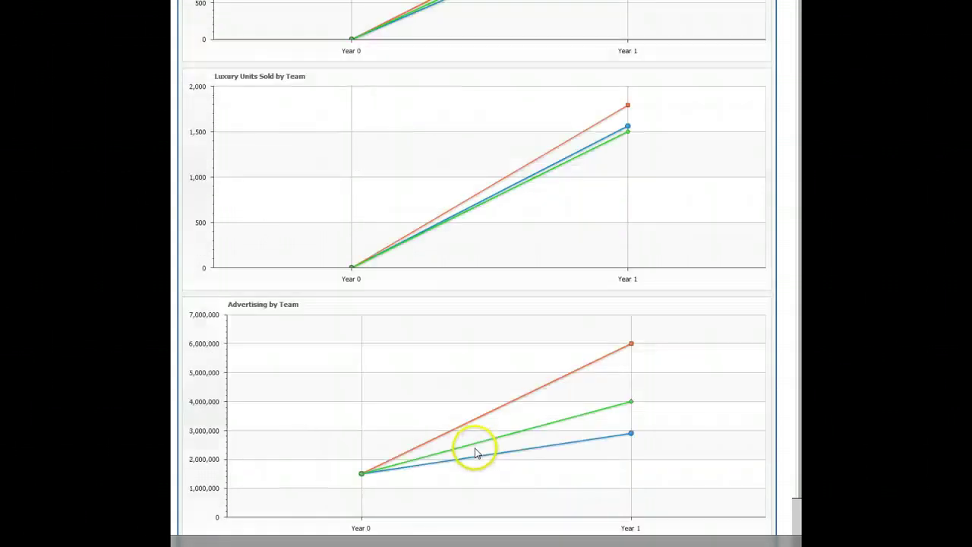
pyautogui.scroll(20, 474, 450)
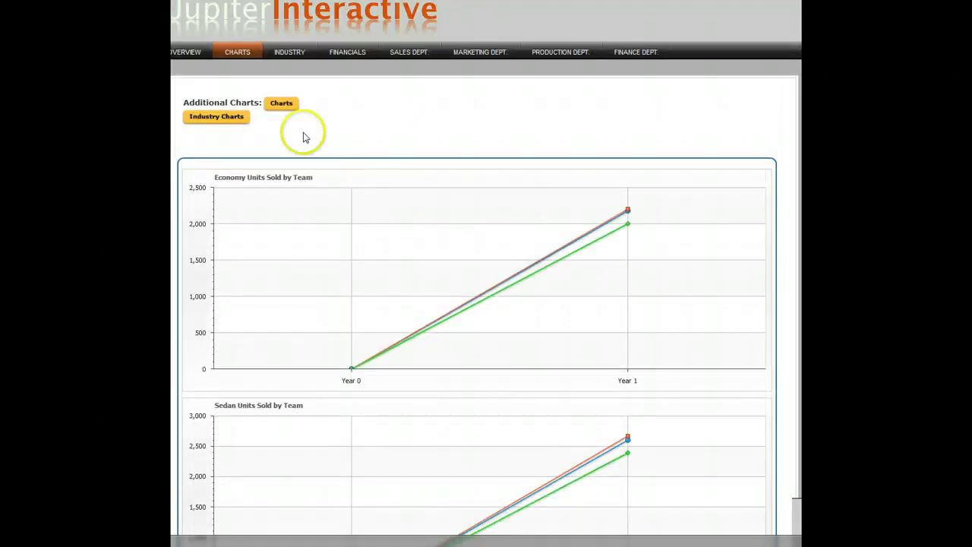
# Step: Open the Industry Charts and compare teams' net profits and points
pyautogui.click(302, 105)
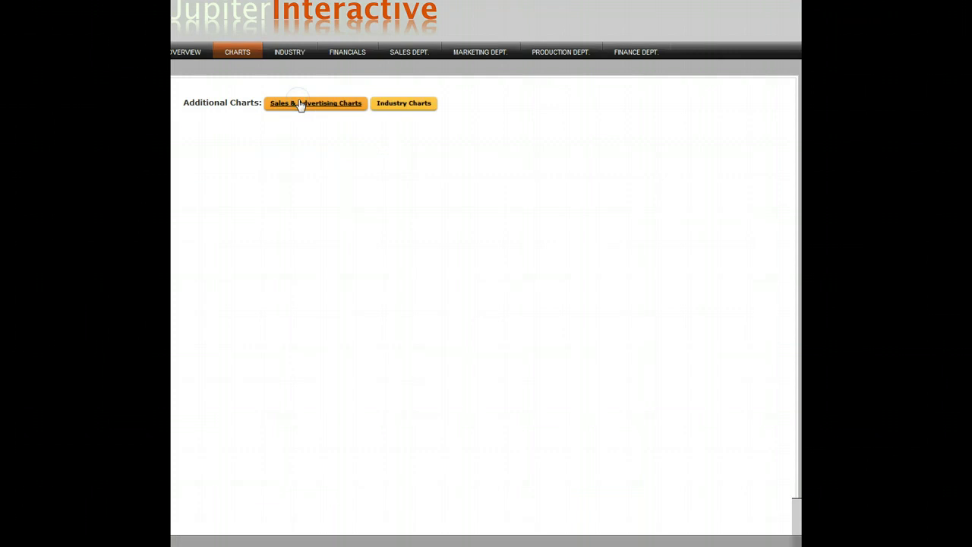
pyautogui.click(394, 106)
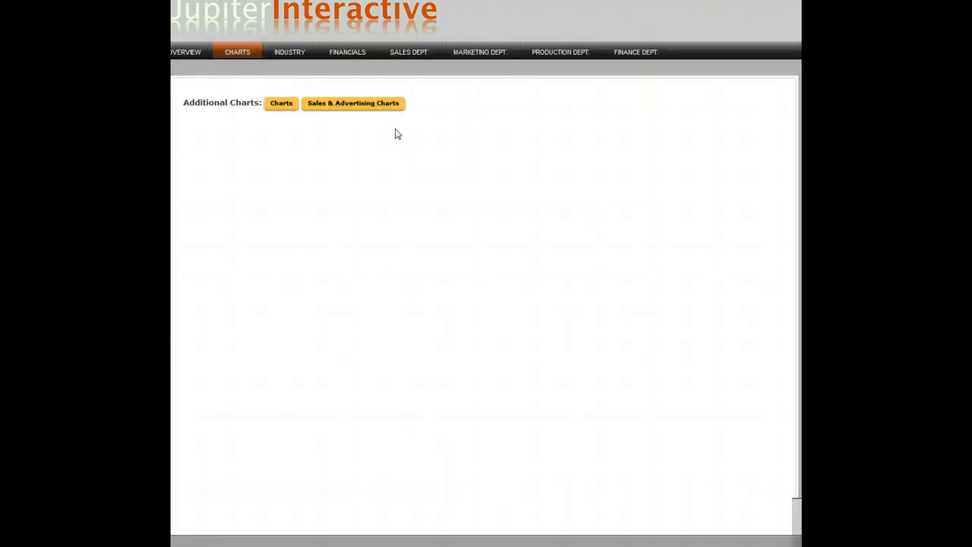
pyautogui.scroll(-1, 425, 258)
pyautogui.moveTo(335, 235)
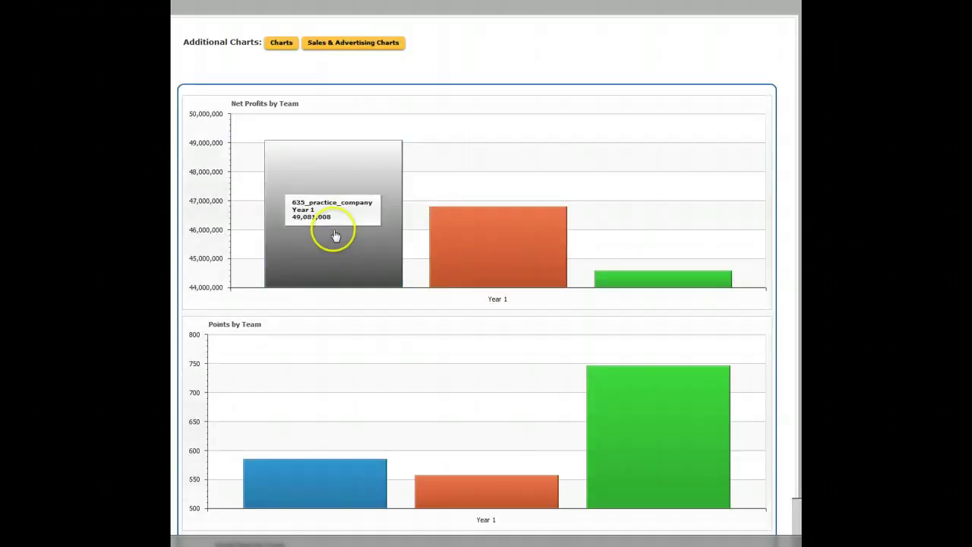
pyautogui.moveTo(619, 309)
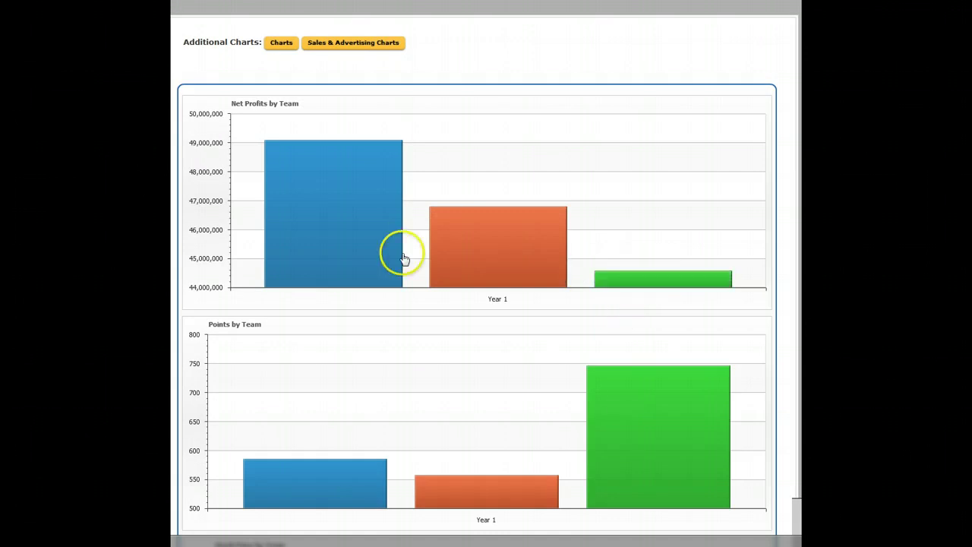
pyautogui.scroll(-3, 394, 253)
pyautogui.moveTo(597, 243)
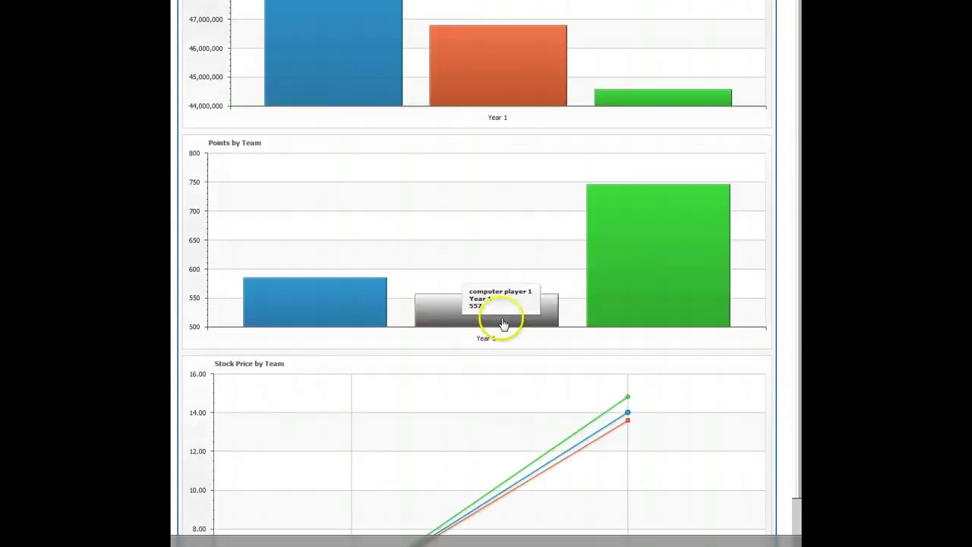
pyautogui.moveTo(351, 318)
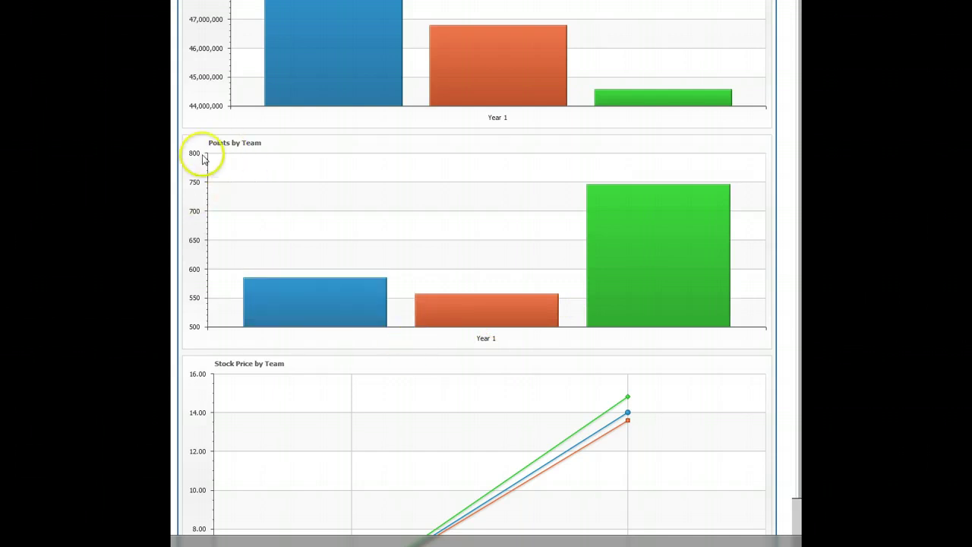
# Step: Review the remaining team charts for stock price, sales, EPS and market share
pyautogui.scroll(-4, 372, 297)
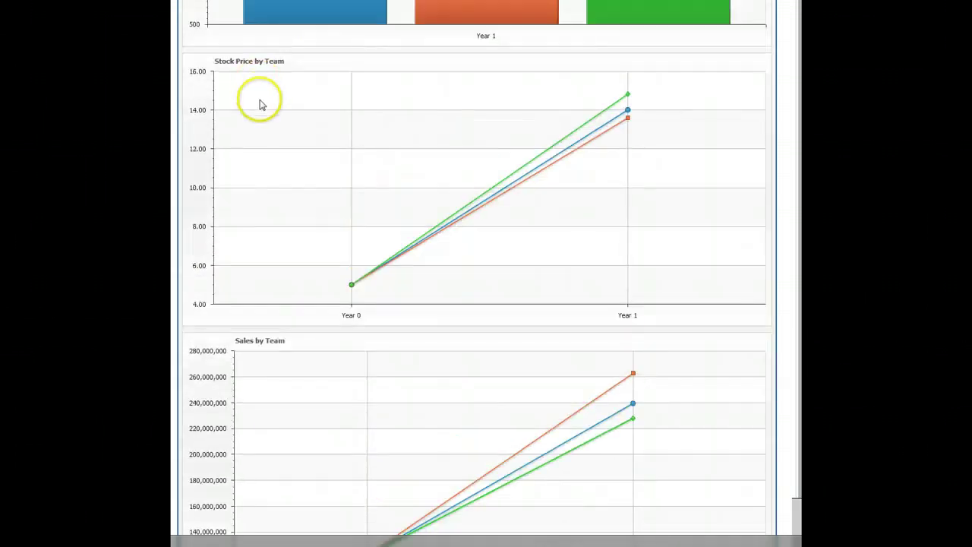
pyautogui.scroll(-1, 278, 320)
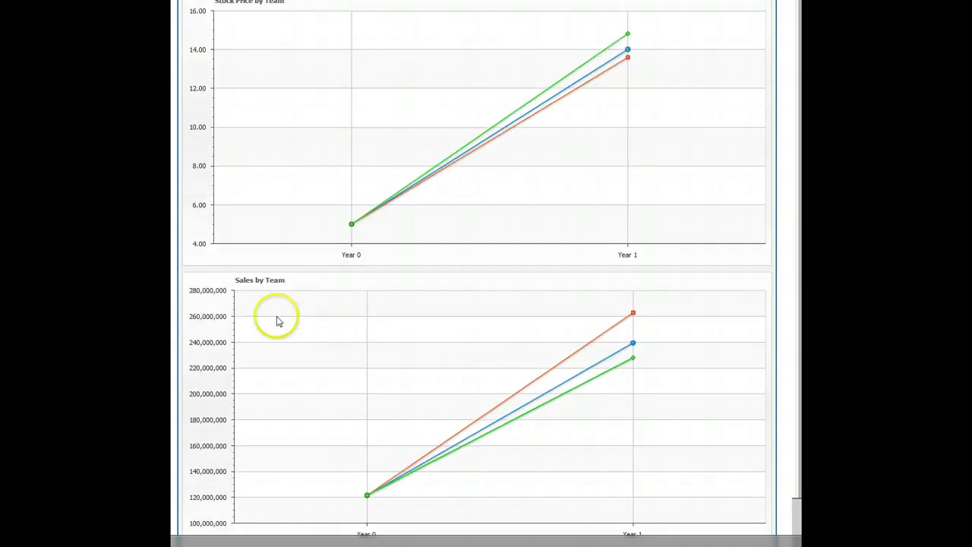
pyautogui.moveTo(614, 334)
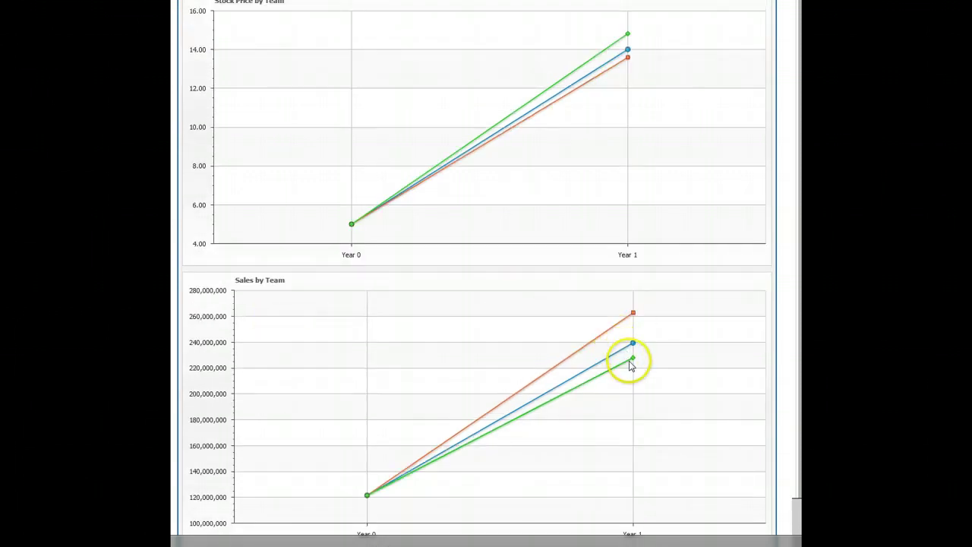
pyautogui.moveTo(628, 368)
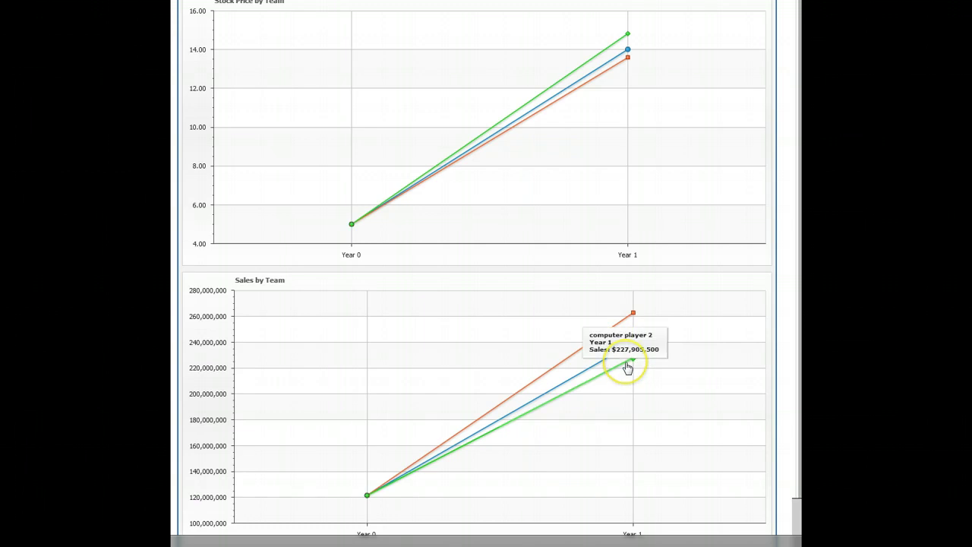
pyautogui.scroll(-7, 481, 343)
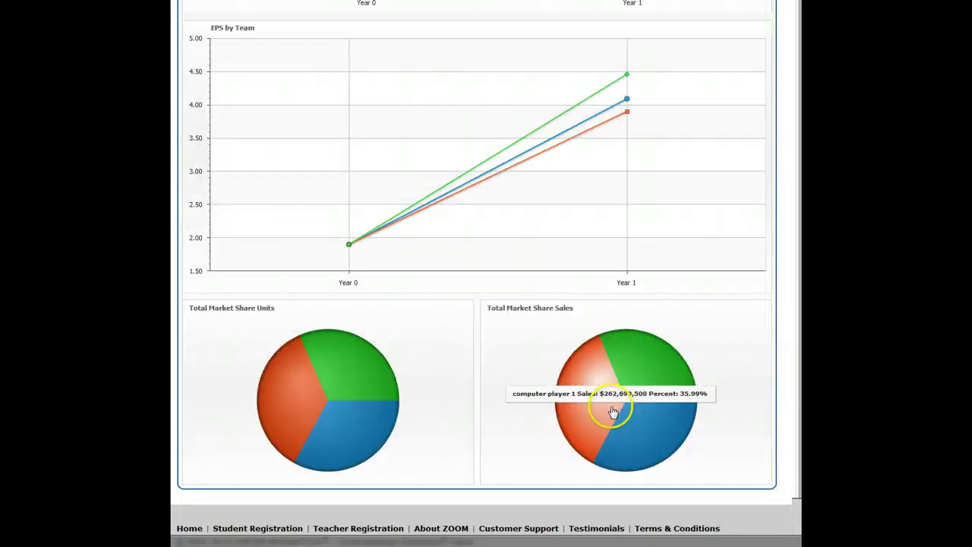
pyautogui.moveTo(322, 390)
pyautogui.scroll(12, 482, 263)
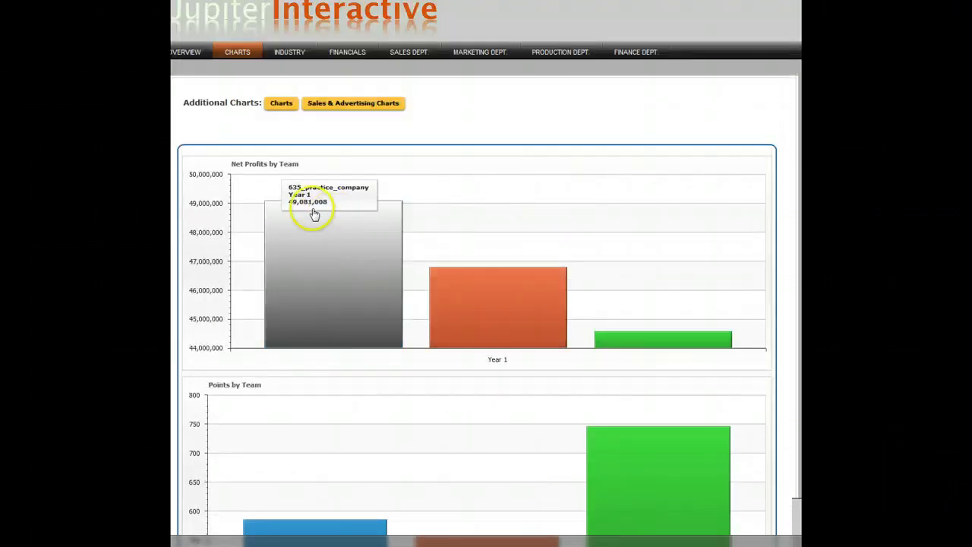
# Step: Review every team's Year 1 product specs and financials on the Industry page
pyautogui.click(293, 53)
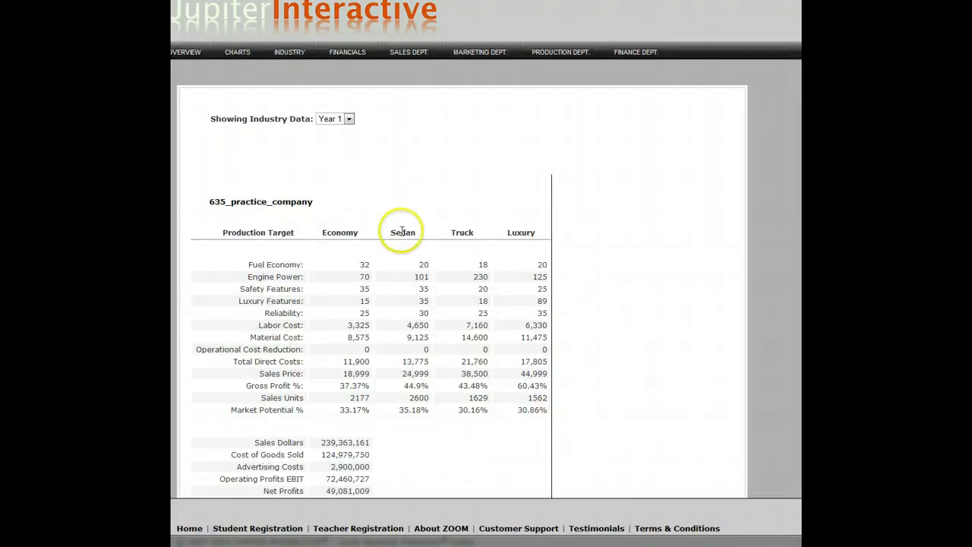
pyautogui.scroll(-1, 244, 190)
pyautogui.scroll(-1, 245, 190)
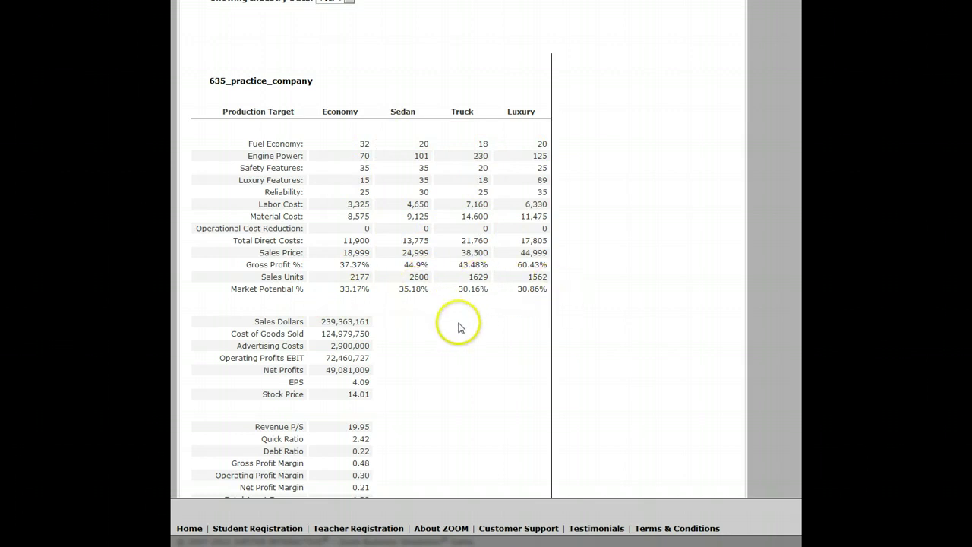
pyautogui.scroll(-3, 455, 326)
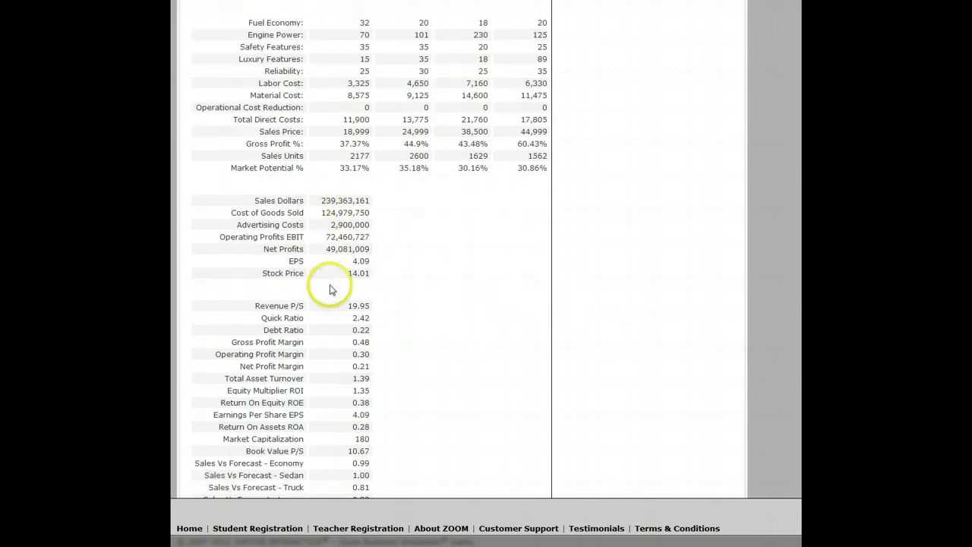
pyautogui.scroll(-5, 334, 309)
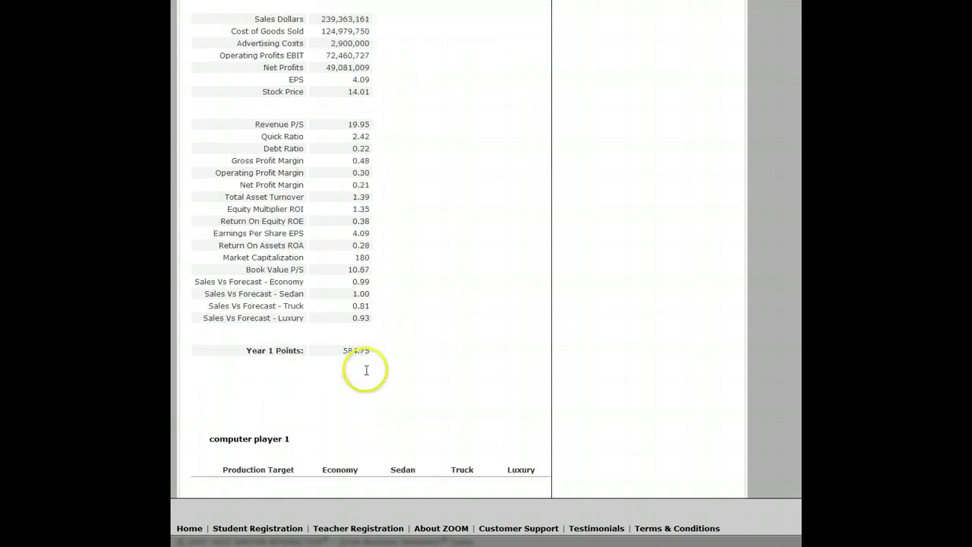
pyautogui.scroll(-2, 366, 370)
pyautogui.scroll(12, 369, 332)
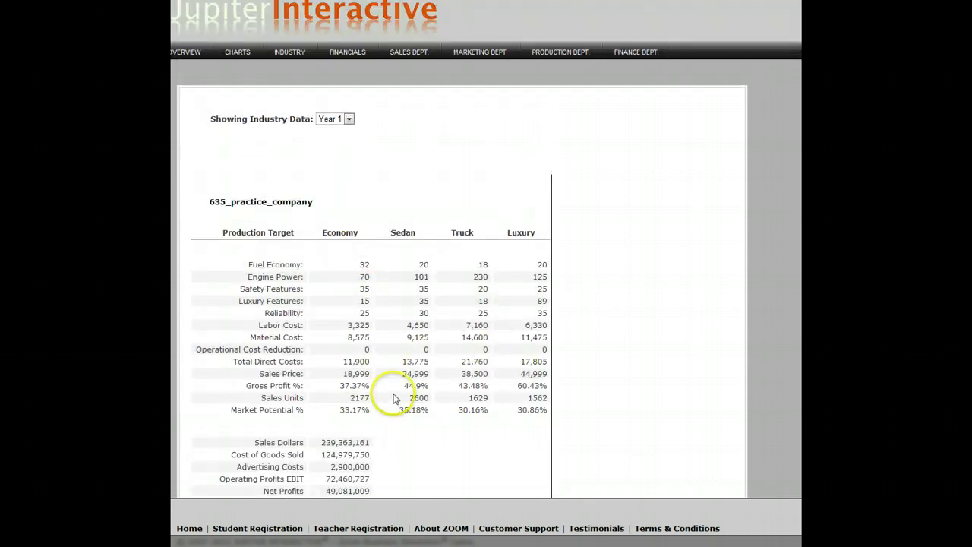
pyautogui.scroll(-20, 393, 398)
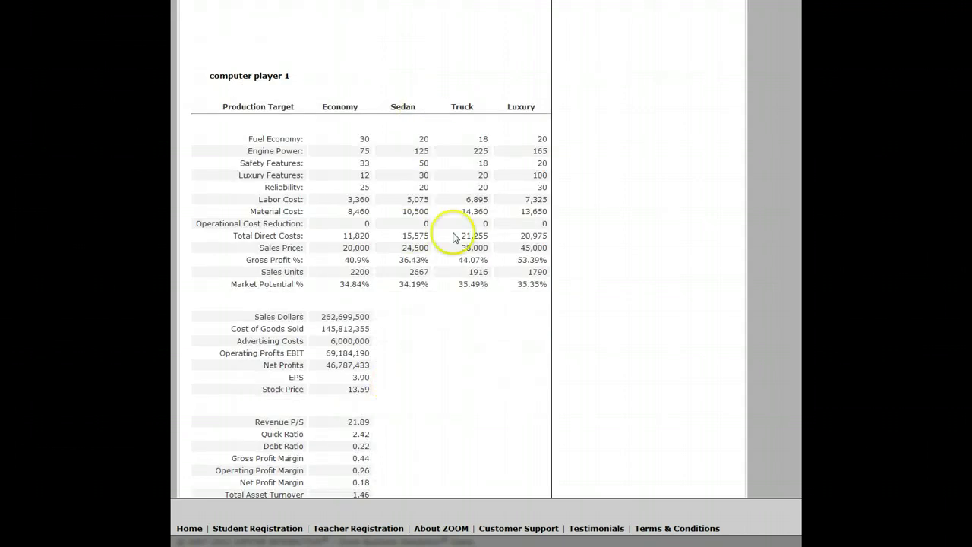
pyautogui.scroll(-14, 397, 336)
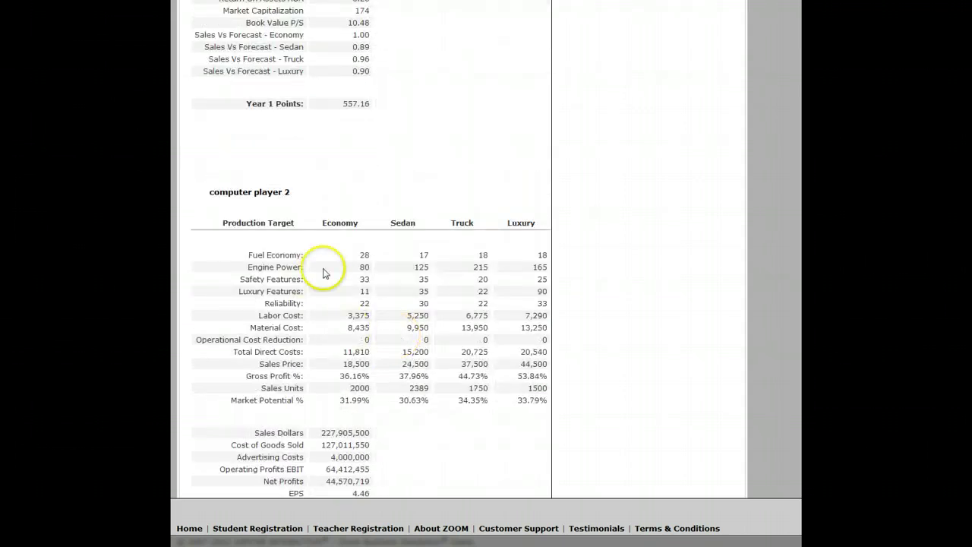
pyautogui.scroll(-9, 436, 392)
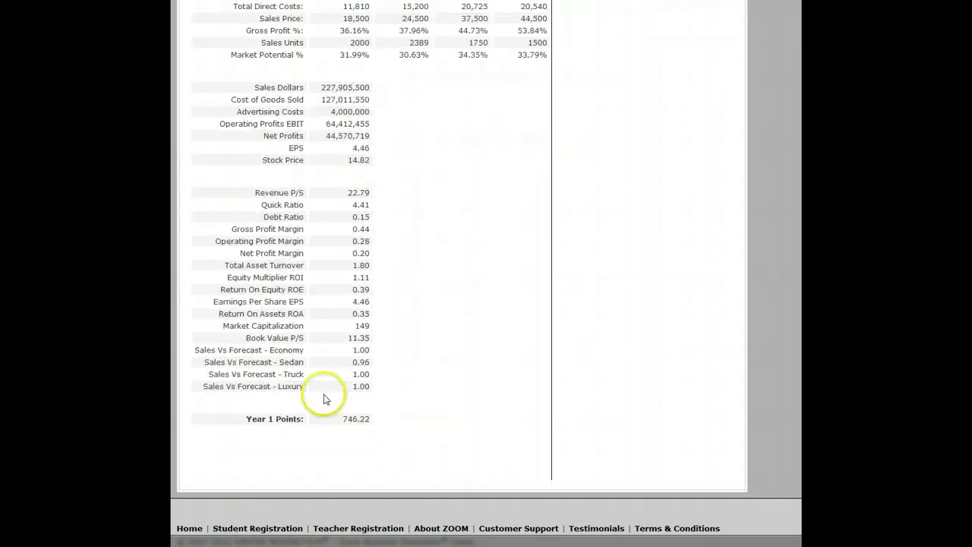
pyautogui.scroll(6, 325, 399)
pyautogui.scroll(-1, 235, 120)
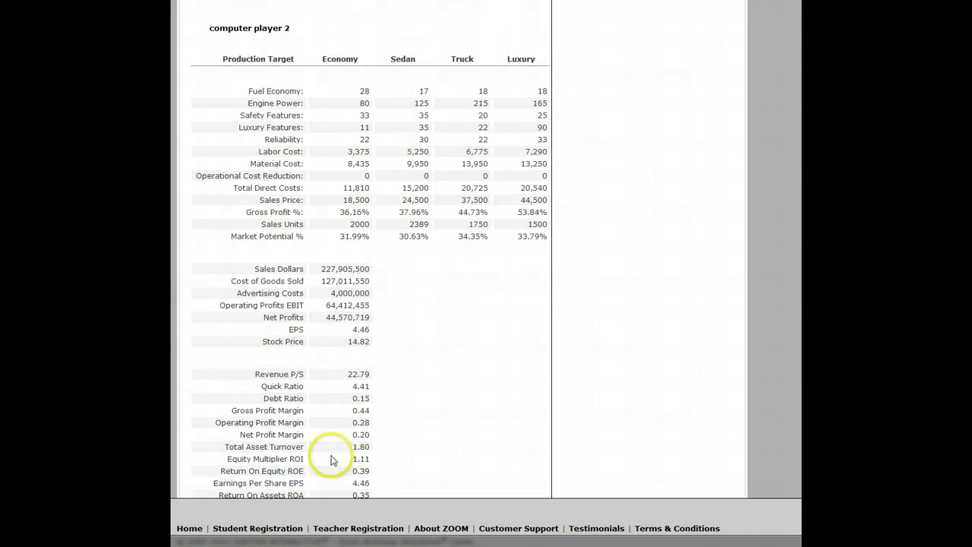
pyautogui.scroll(-5, 331, 460)
pyautogui.scroll(20, 331, 459)
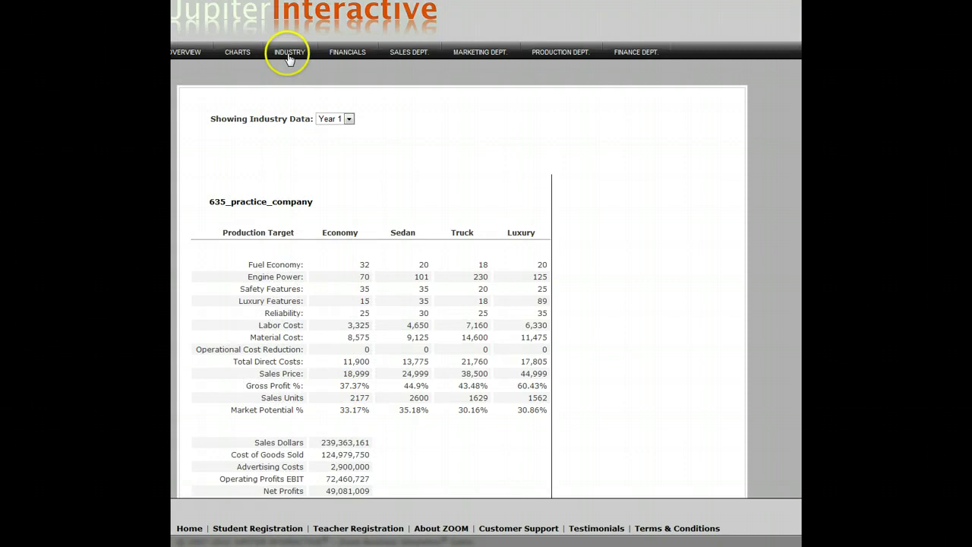
# Step: View 635_practice_company's income statement and balance sheet for Years 0–6
pyautogui.click(339, 54)
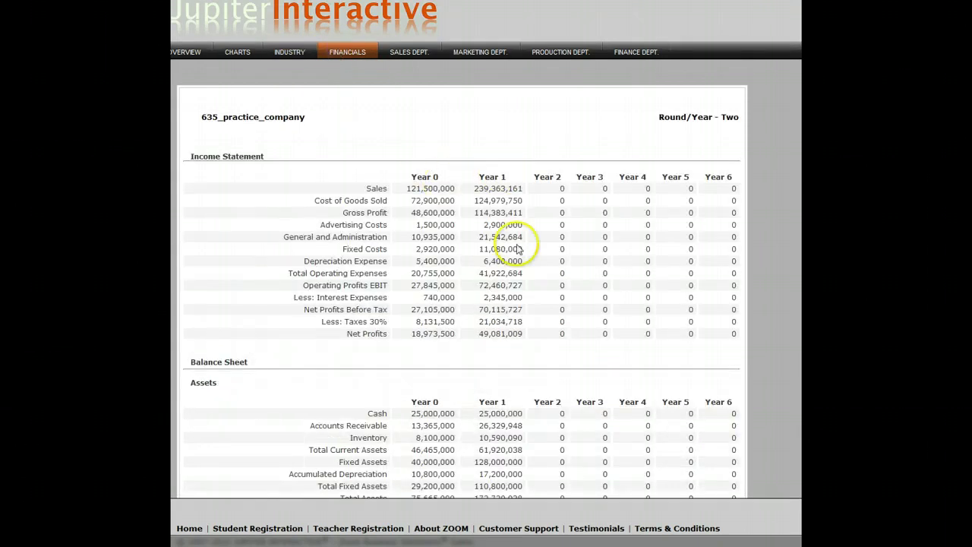
pyautogui.scroll(-17, 514, 250)
pyautogui.scroll(-4, 514, 270)
pyautogui.scroll(15, 509, 271)
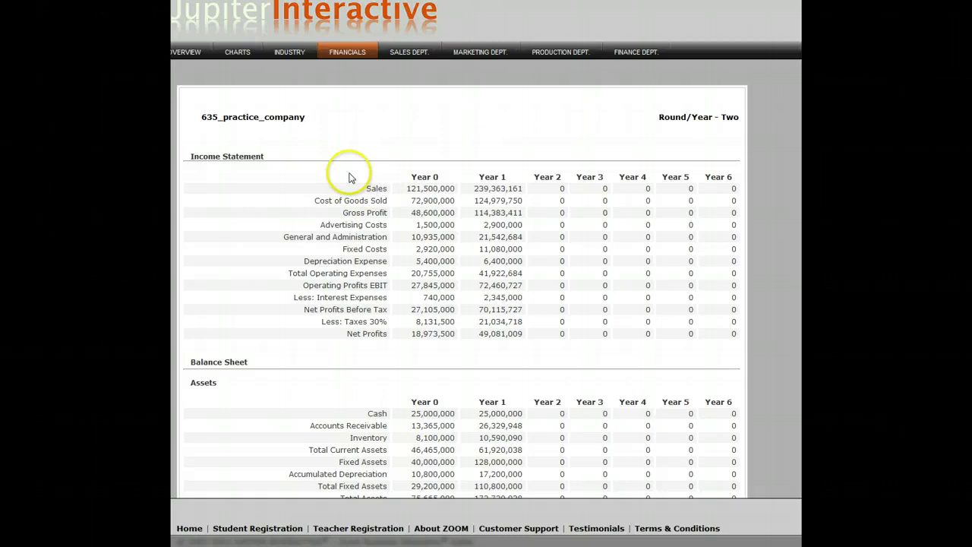
# Step: Enter the Economy class specs, including engine power 70, with price 20,499 and forecast 2,500
pyautogui.click(409, 53)
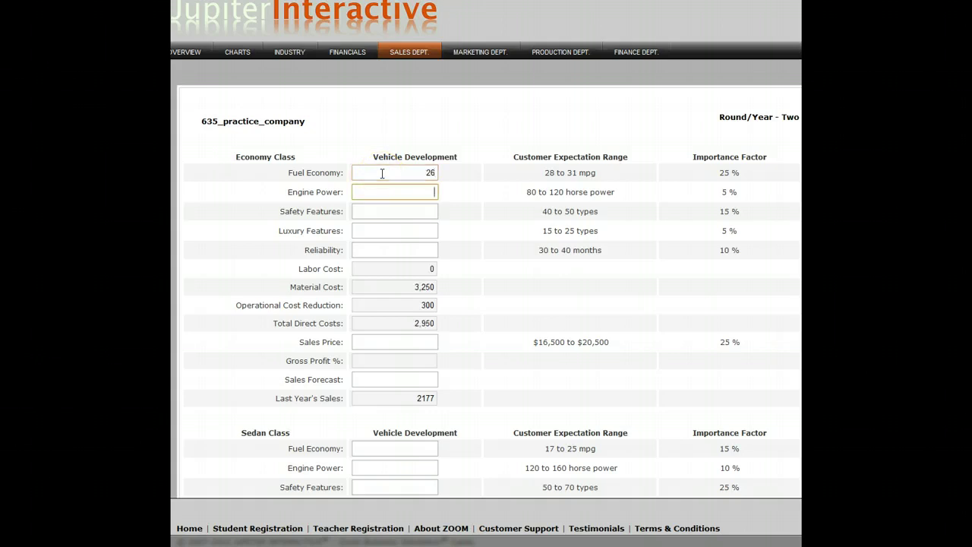
pyautogui.write('0')
pyautogui.press('Tab')
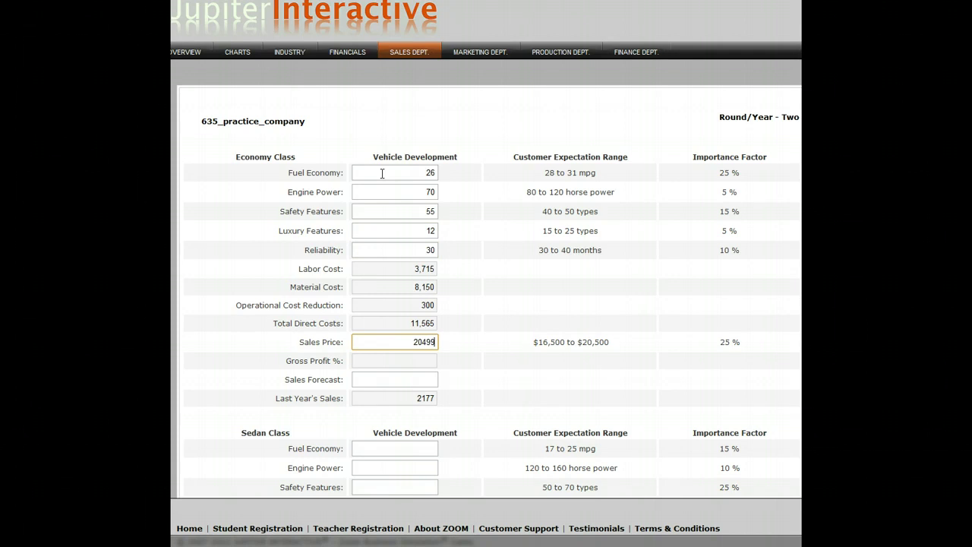
pyautogui.write('25')
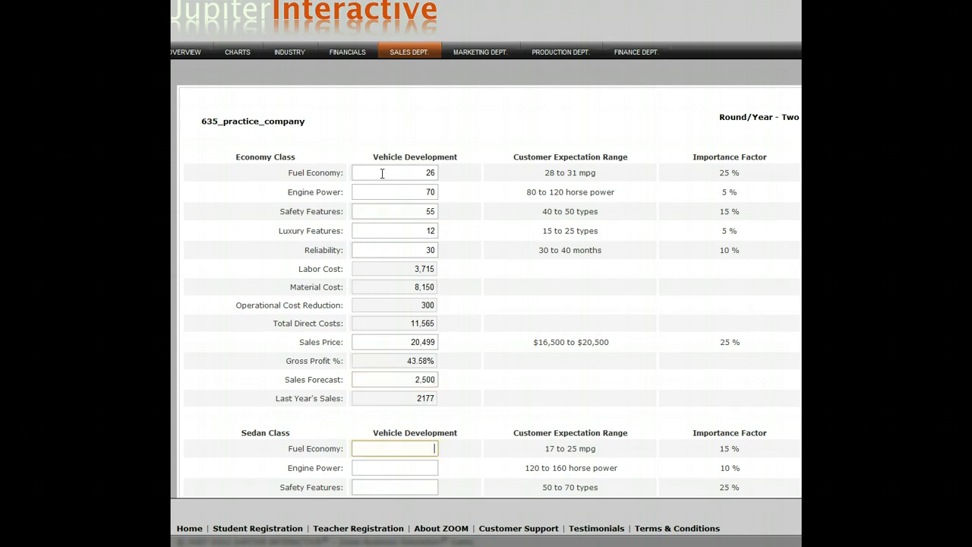
pyautogui.scroll(-3, 262, 228)
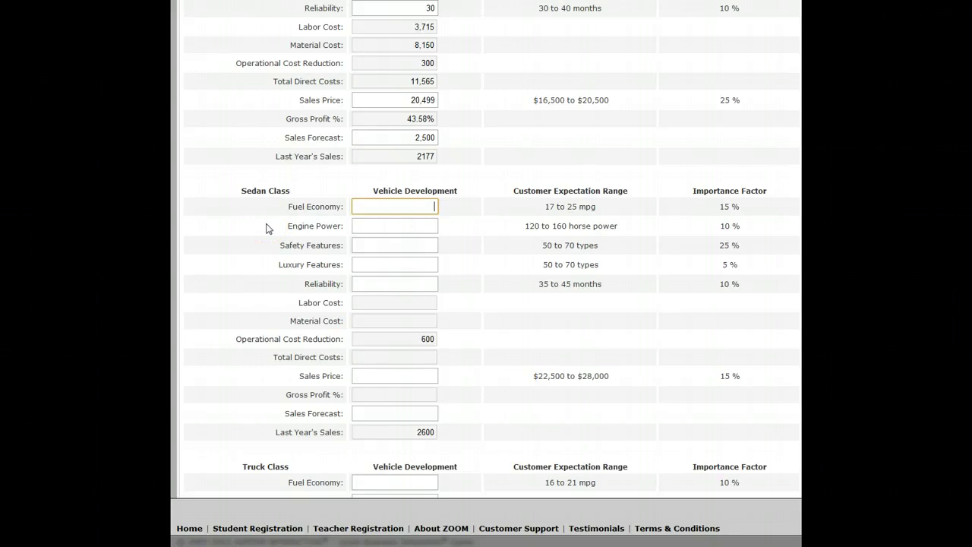
# Step: Set the Sedan class fuel economy to 20 and its sales price to 28,000
pyautogui.write('20')
pyautogui.press('Tab')
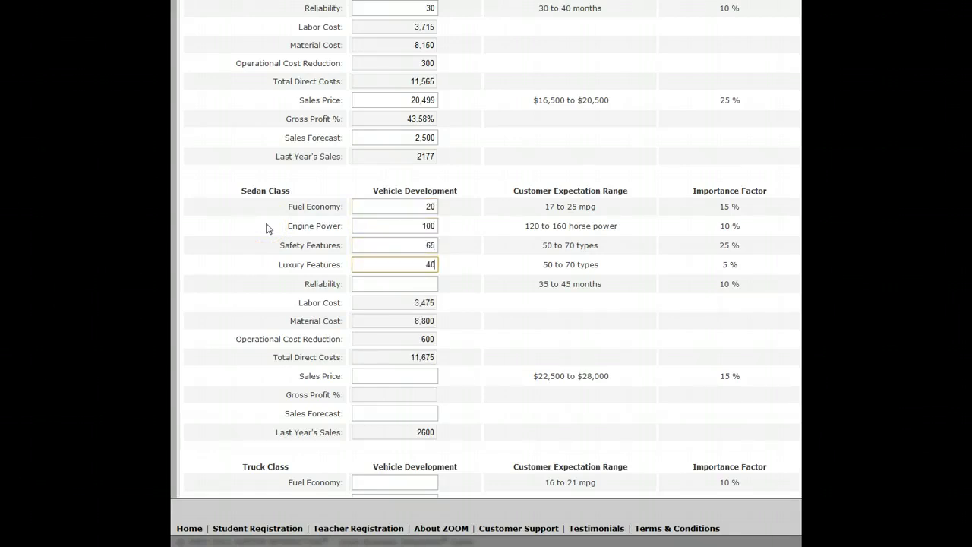
pyautogui.press('Tab')
pyautogui.press('Tab')
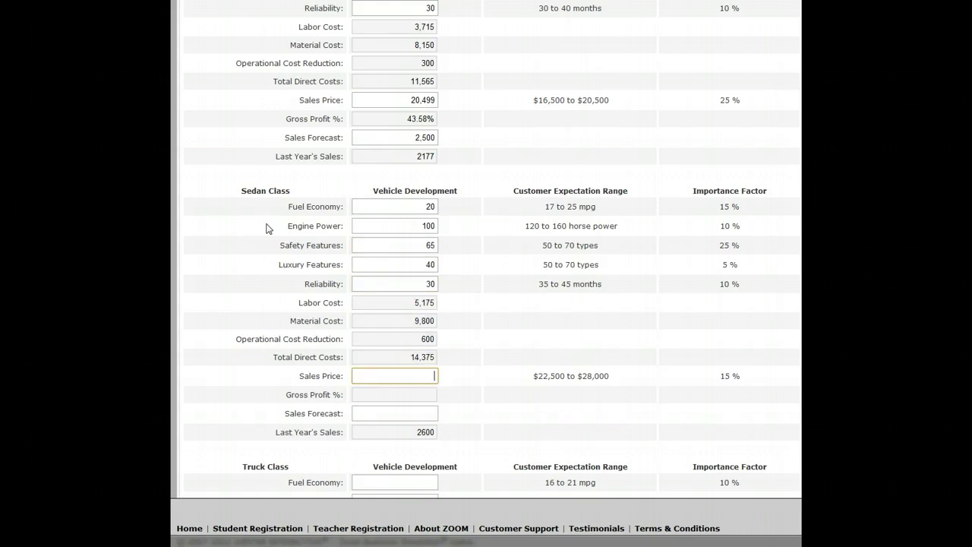
pyautogui.write('28')
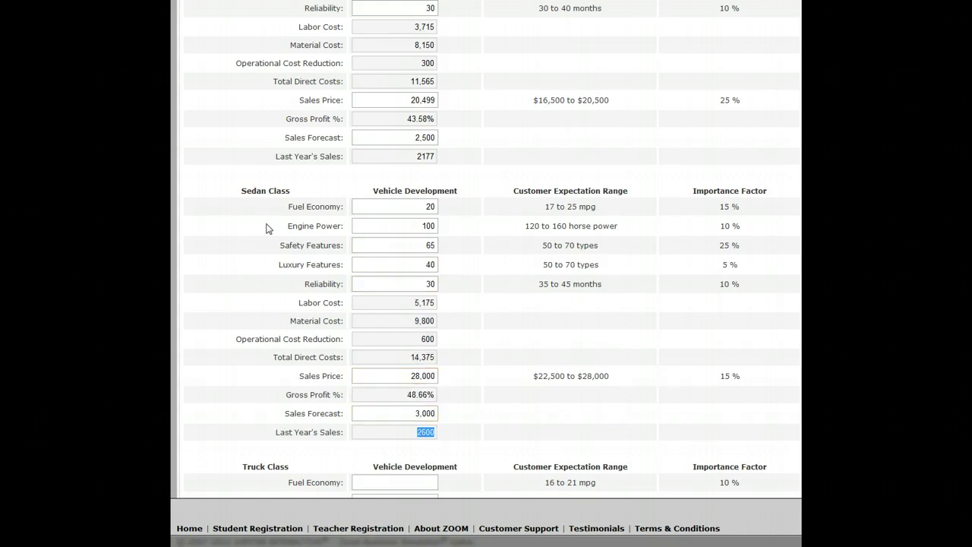
# Step: Set the Truck class to 175 horsepower, reliability 25, price 41,250 and forecast 2,000
pyautogui.scroll(-4, 427, 319)
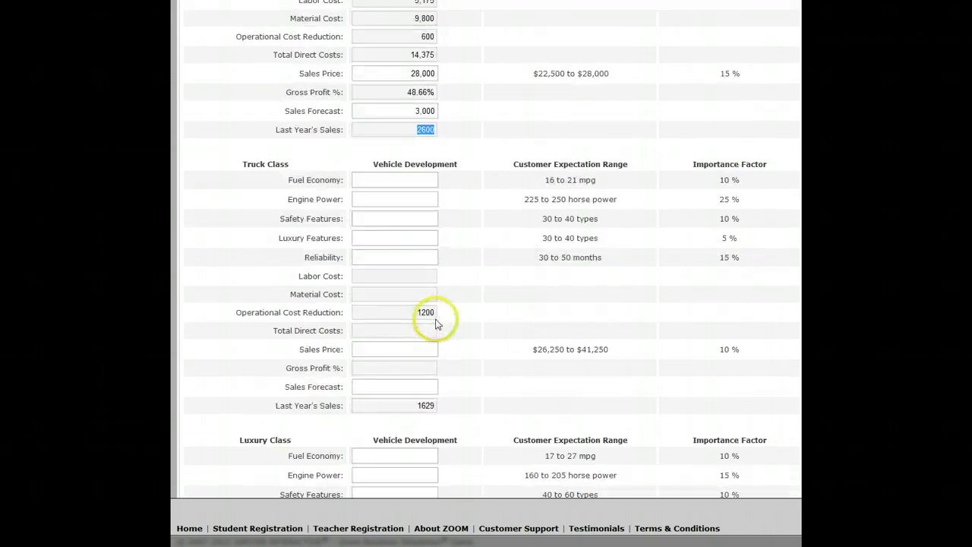
pyautogui.press('Tab')
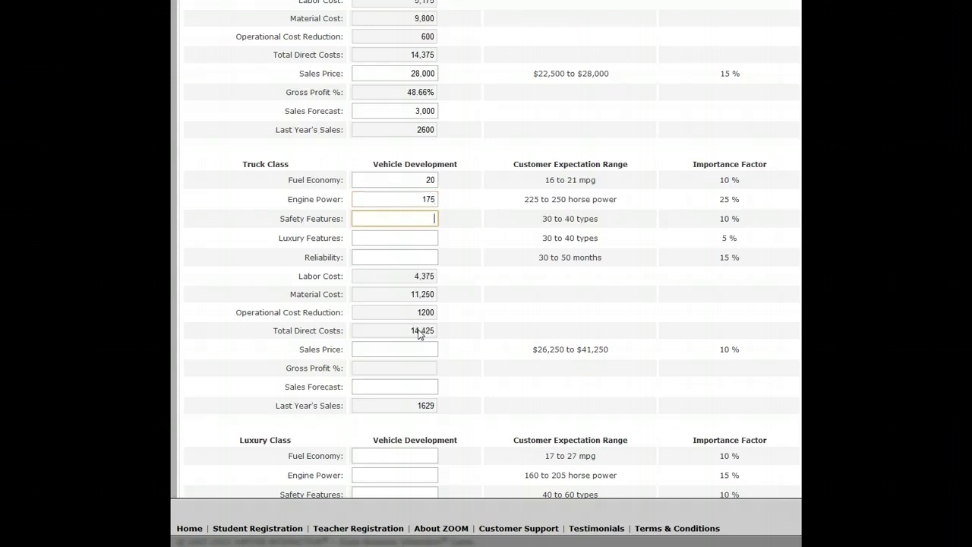
pyautogui.write('5')
pyautogui.press('Tab')
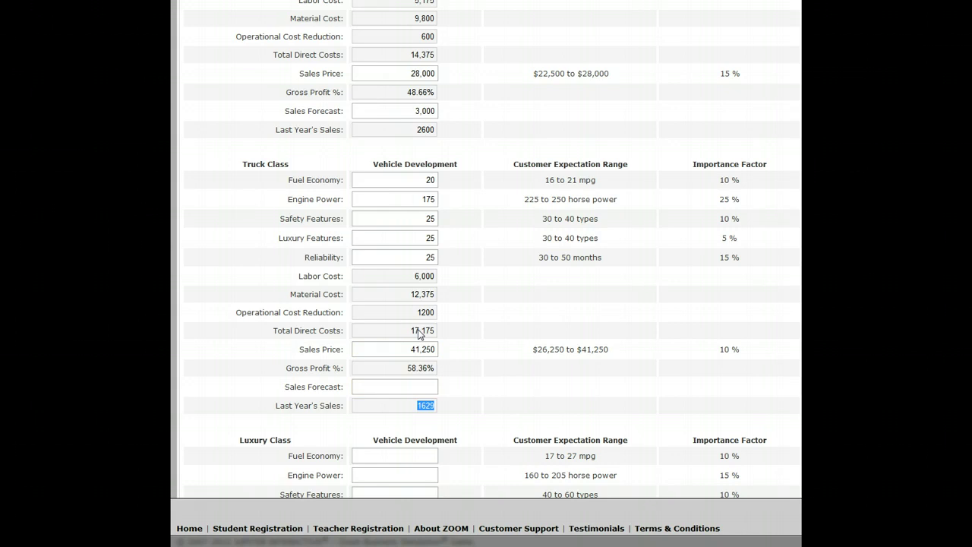
pyautogui.scroll(-5, 418, 334)
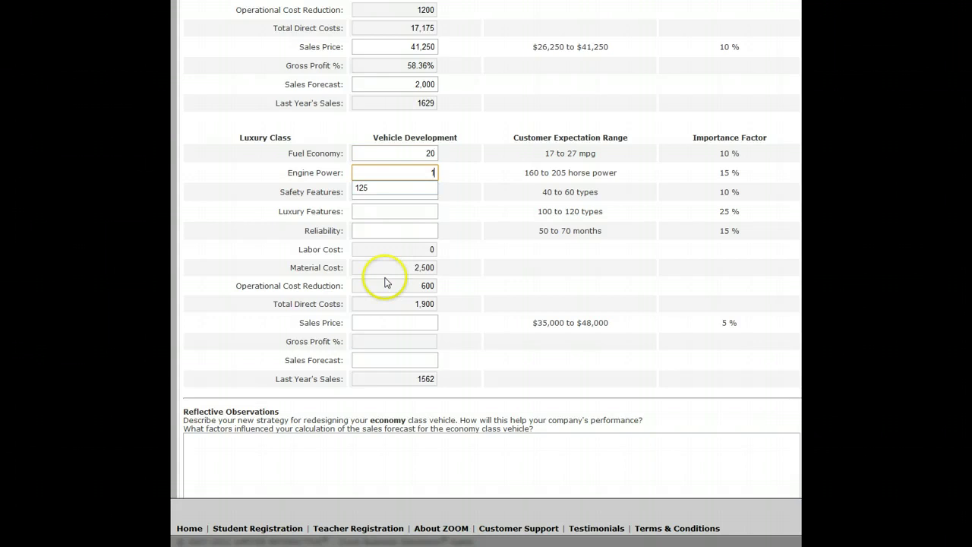
# Step: Enter Luxury specs (engine 140, safety 35, features 125), price 48,000 and forecast 2,000
pyautogui.write('0')
pyautogui.press('Tab')
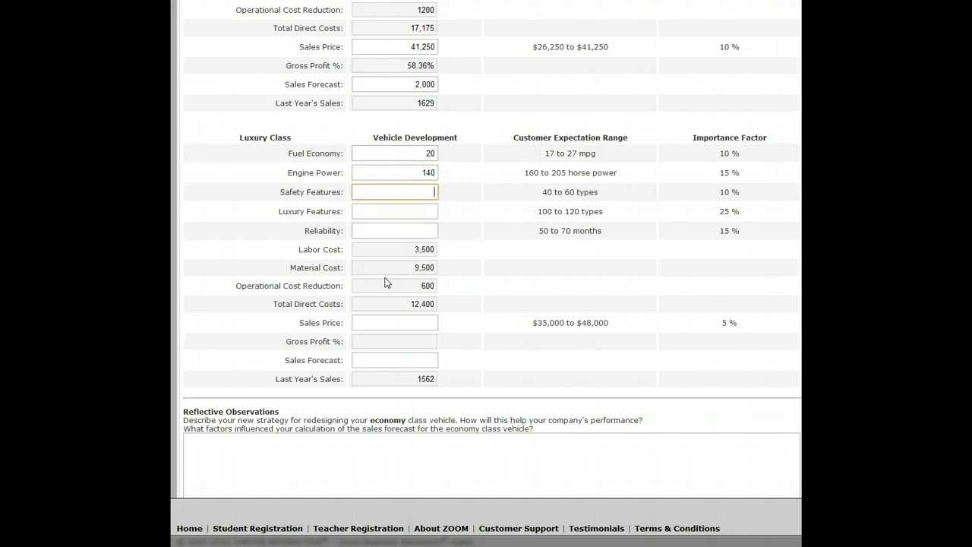
pyautogui.write('35')
pyautogui.press('Tab')
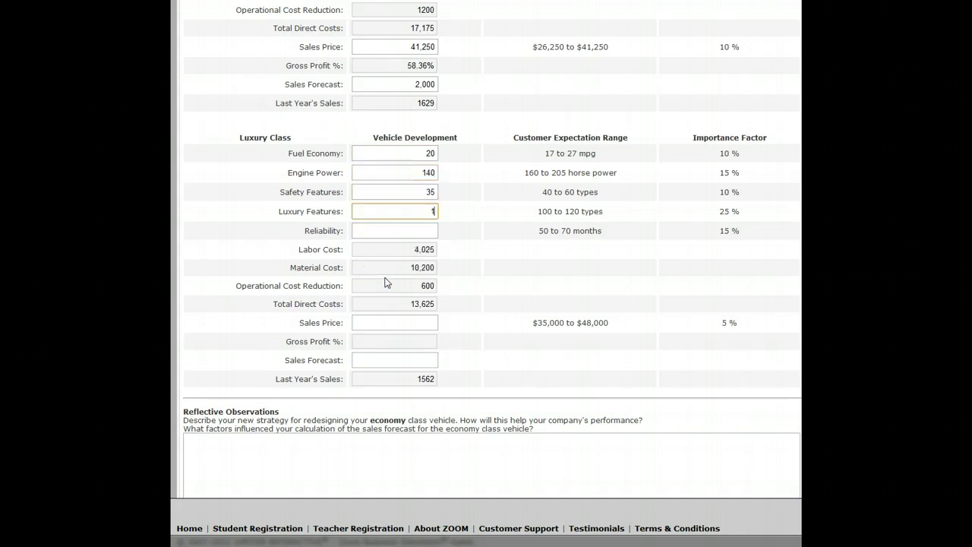
pyautogui.press('Tab')
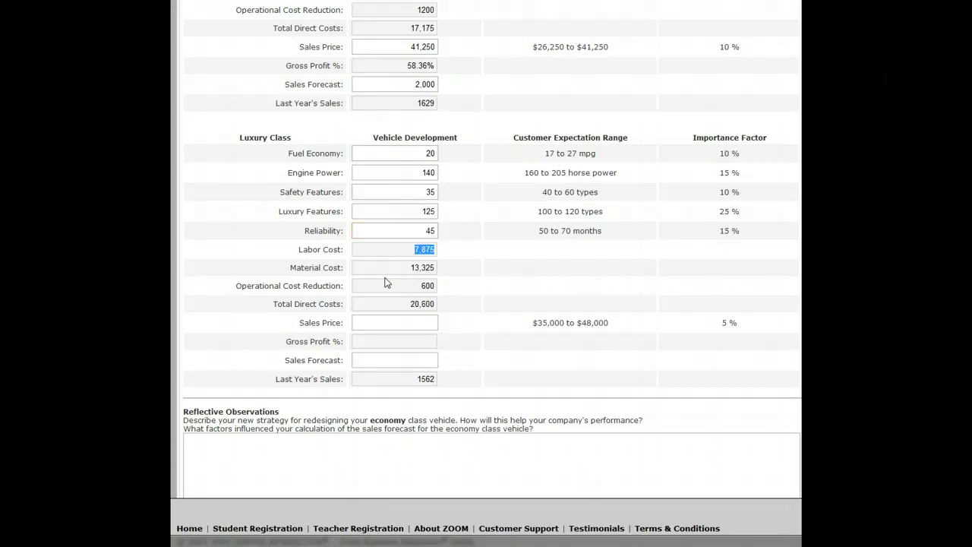
pyautogui.write('4')
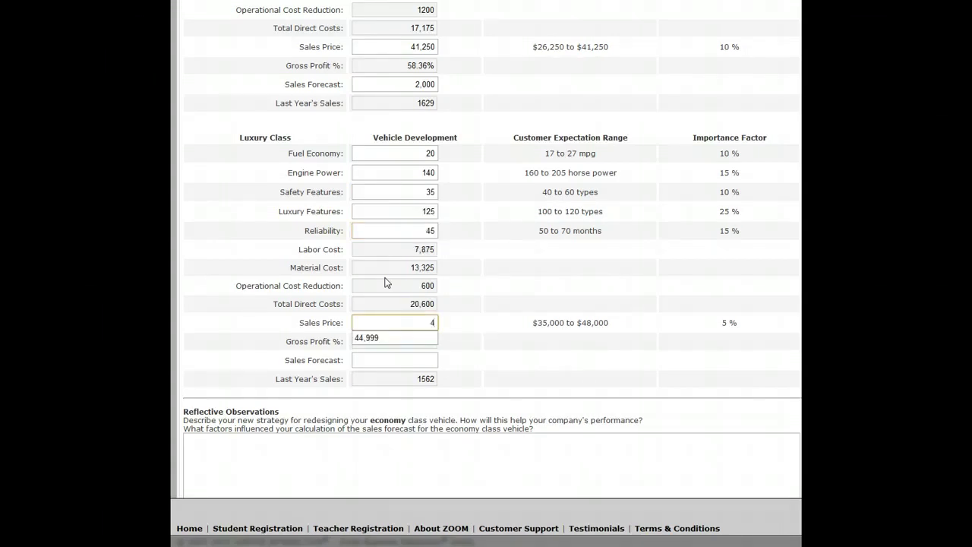
pyautogui.write('6')
pyautogui.press('BackSpace')
pyautogui.write('8,000')
pyautogui.press('Tab')
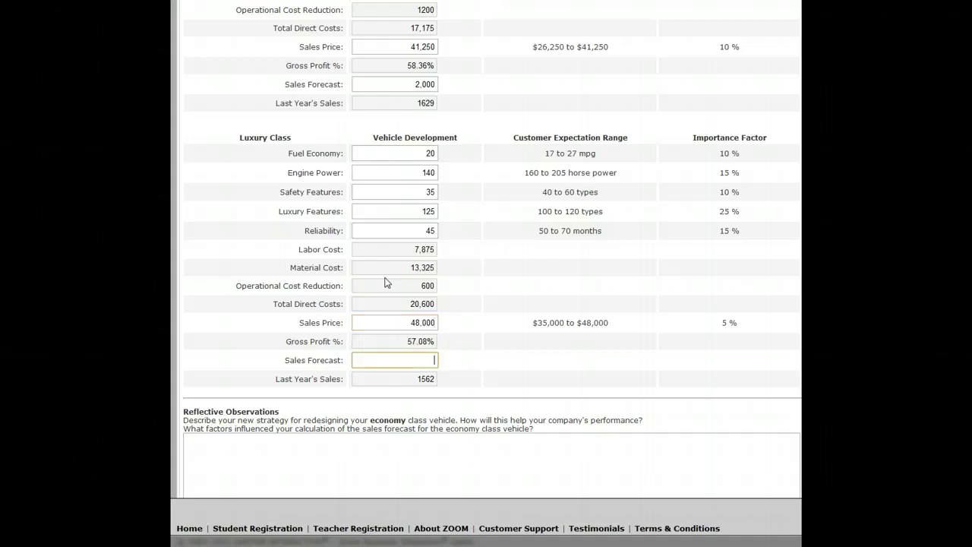
pyautogui.click(343, 447)
pyautogui.scroll(1, 385, 189)
# Step: Leave the Reflective Observations blank and submit the sales data
pyautogui.scroll(-5, 412, 185)
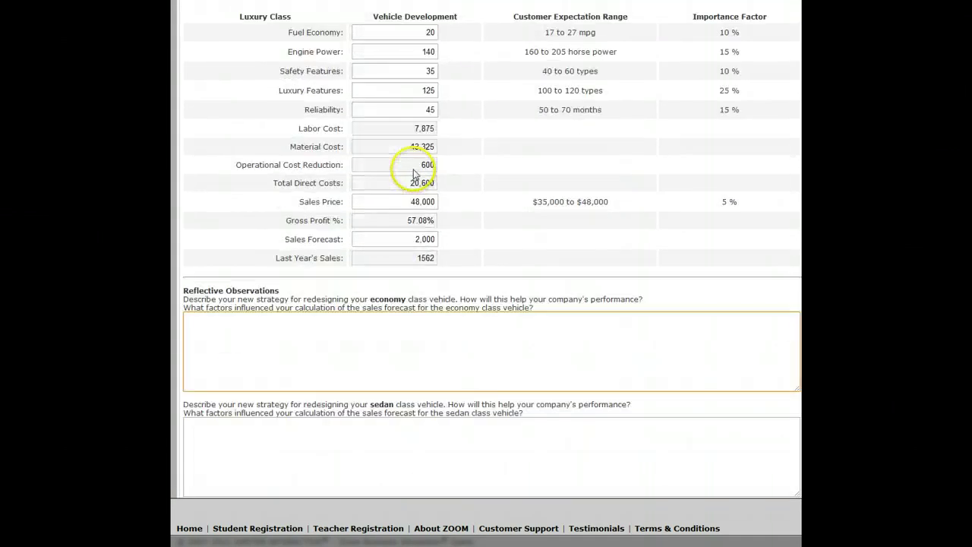
pyautogui.click(229, 157)
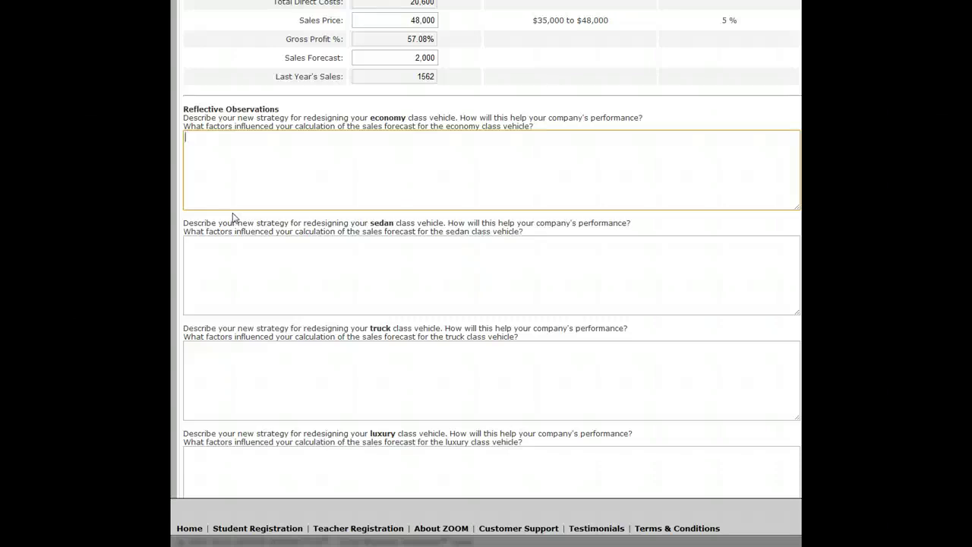
pyautogui.scroll(-3, 481, 220)
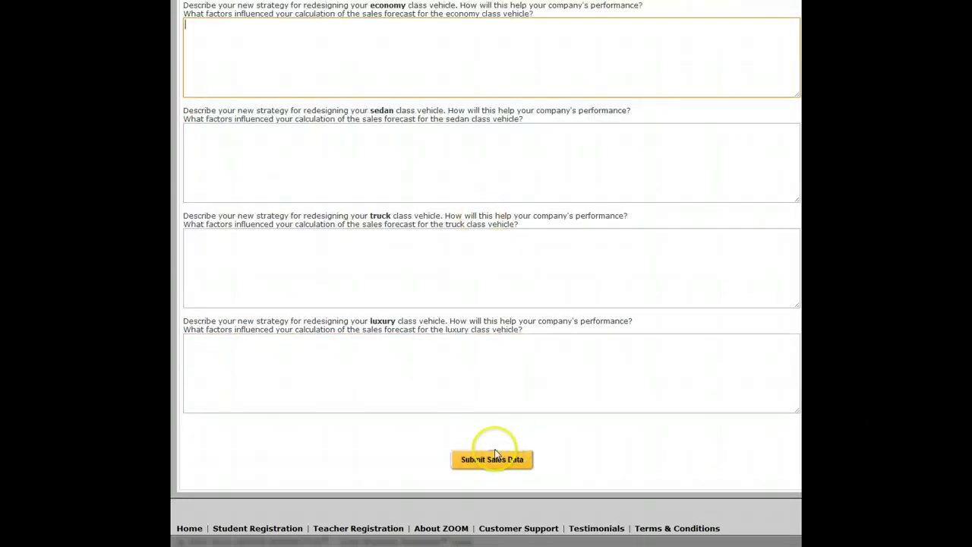
pyautogui.click(495, 455)
pyautogui.scroll(-3, 418, 219)
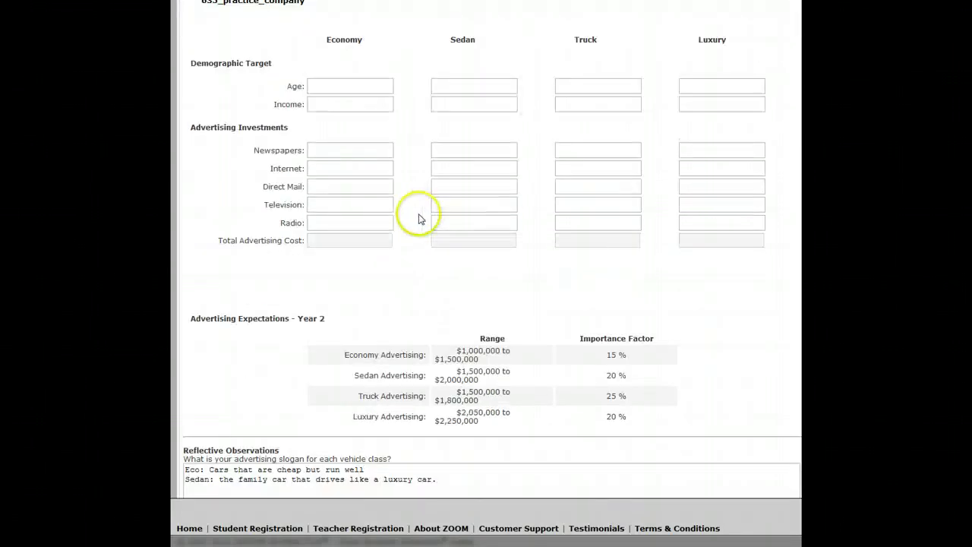
pyautogui.scroll(-3, 380, 376)
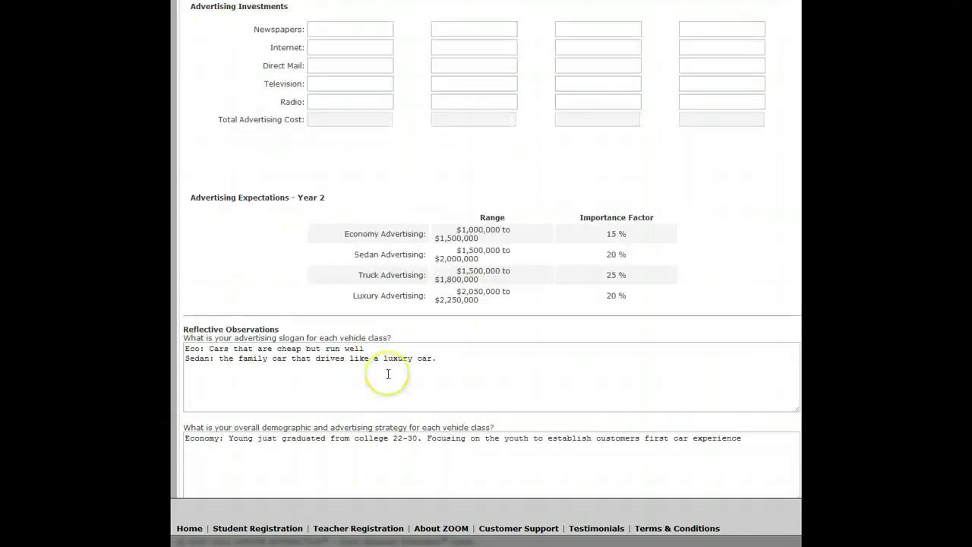
pyautogui.scroll(-2, 386, 375)
pyautogui.scroll(-3, 352, 354)
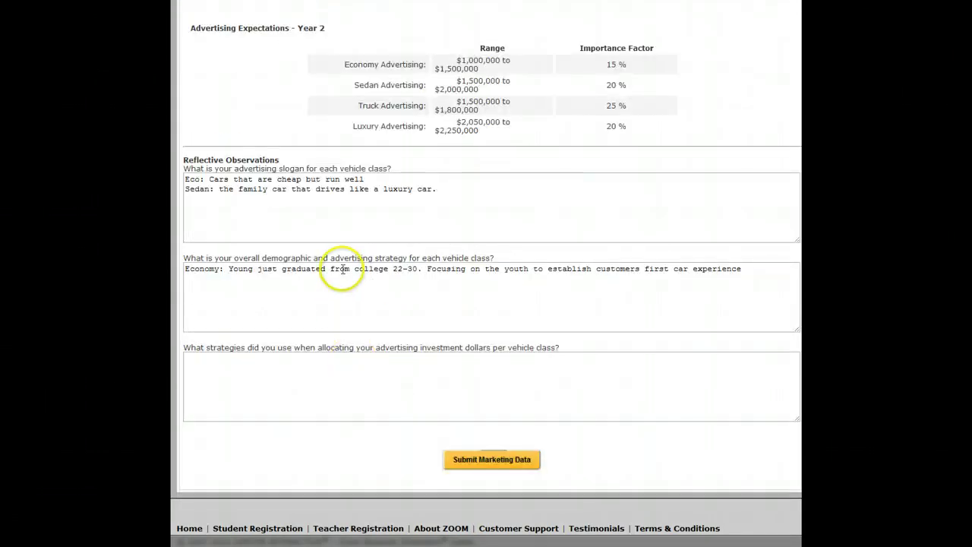
pyautogui.scroll(2, 342, 269)
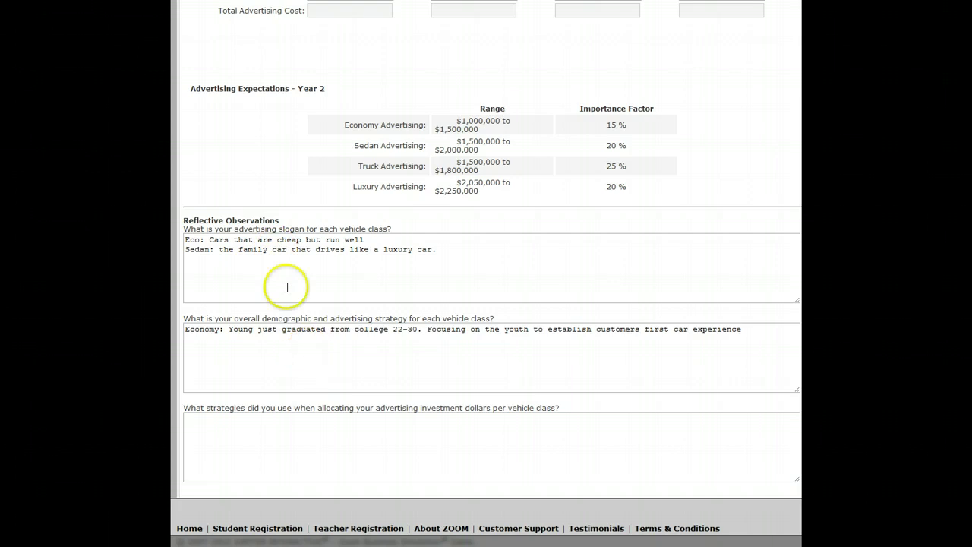
pyautogui.click(218, 428)
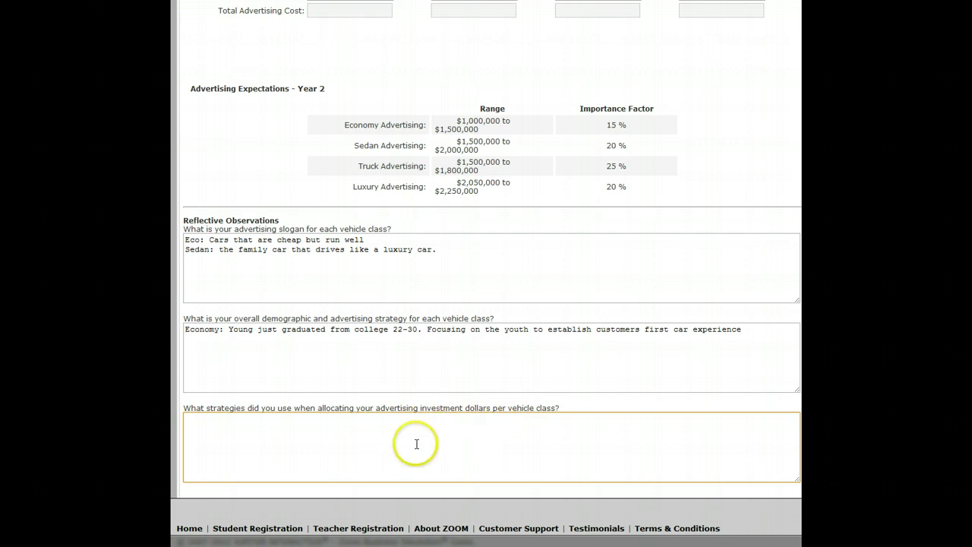
pyautogui.scroll(3, 416, 441)
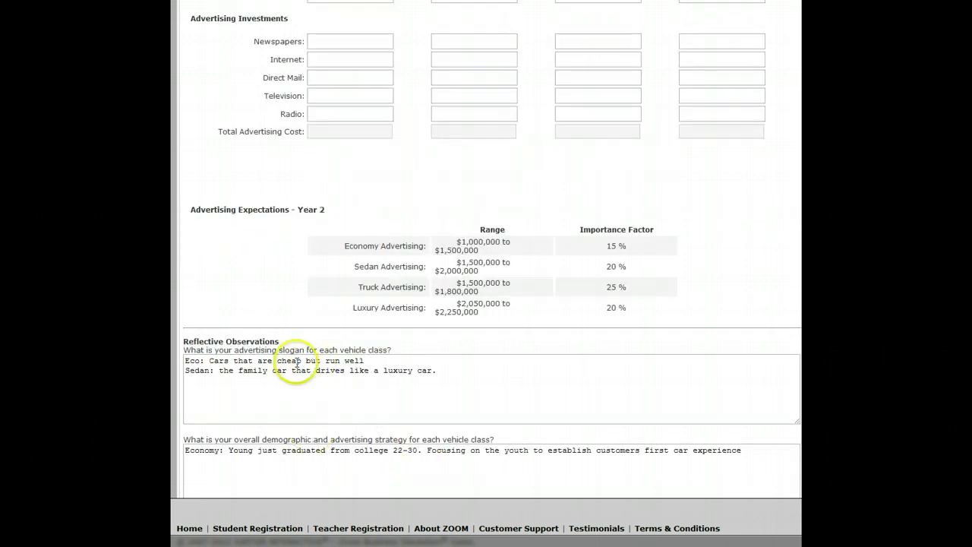
pyautogui.scroll(-2, 288, 425)
pyautogui.scroll(5, 357, 341)
pyautogui.scroll(-1, 380, 359)
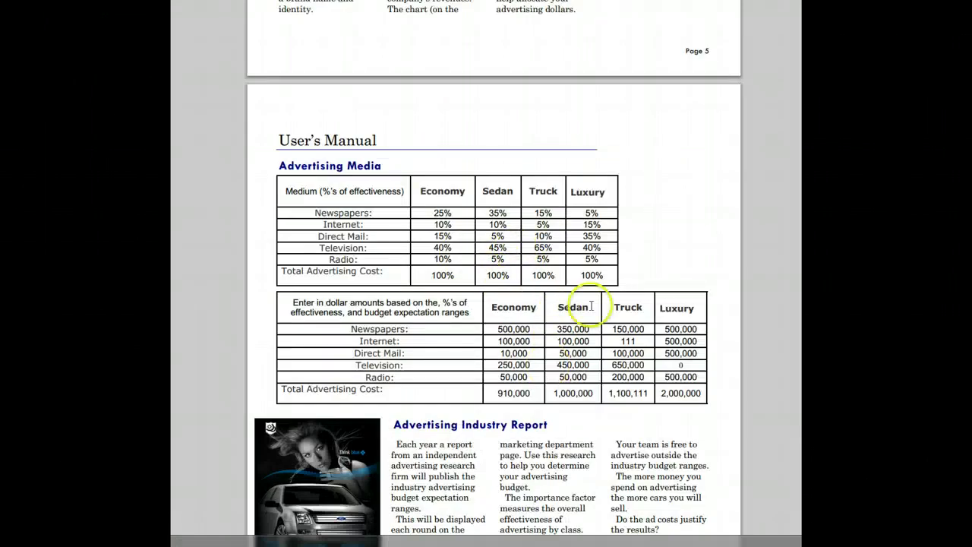
pyautogui.scroll(-2, 590, 306)
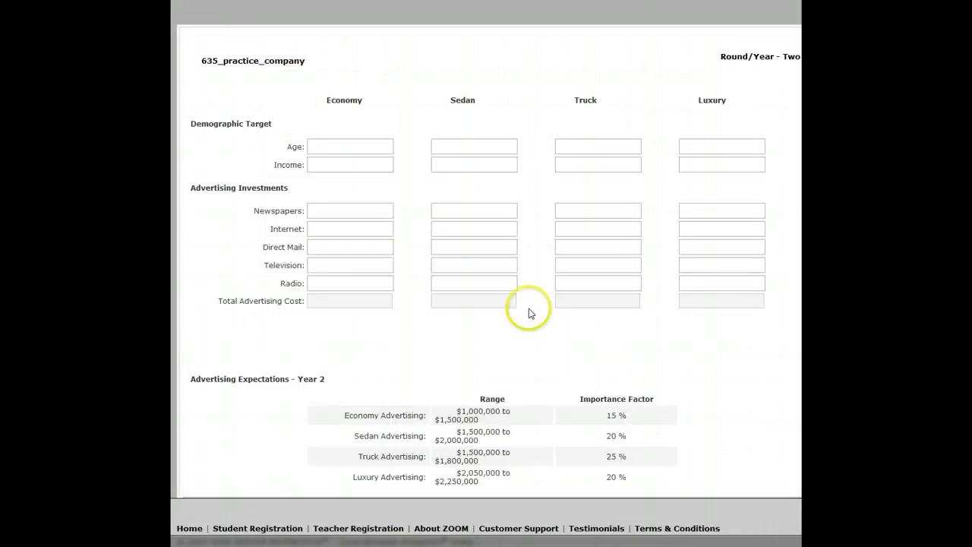
pyautogui.scroll(-1, 532, 326)
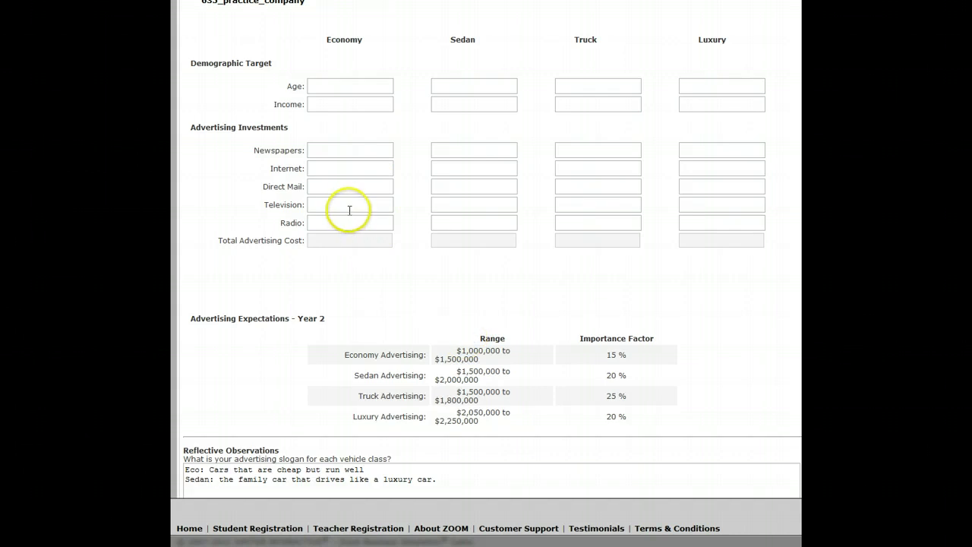
# Step: Budget 2,000,000 television for Economy and Sedan and 3,000,000 Truck direct mail
pyautogui.write('00000')
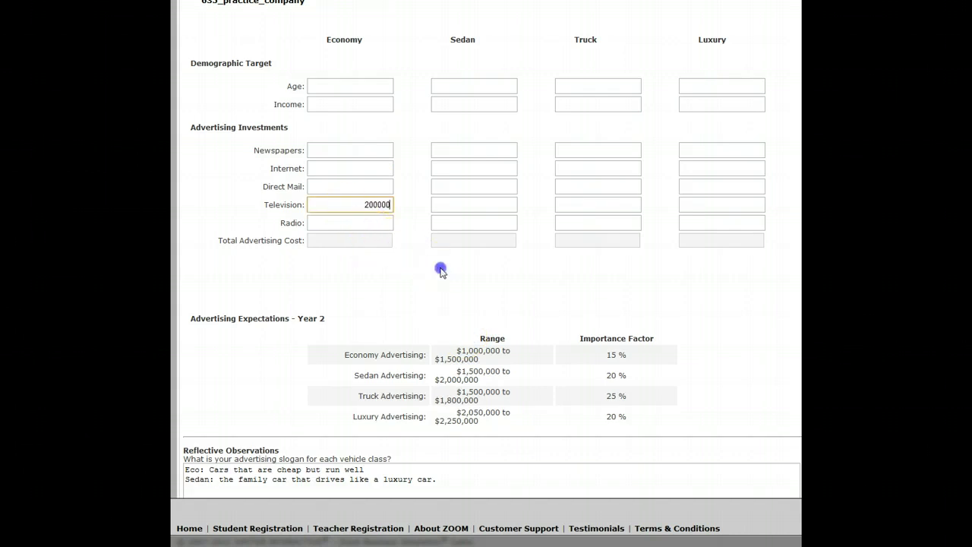
pyautogui.write('00,')
pyautogui.click(462, 206)
pyautogui.write('200000')
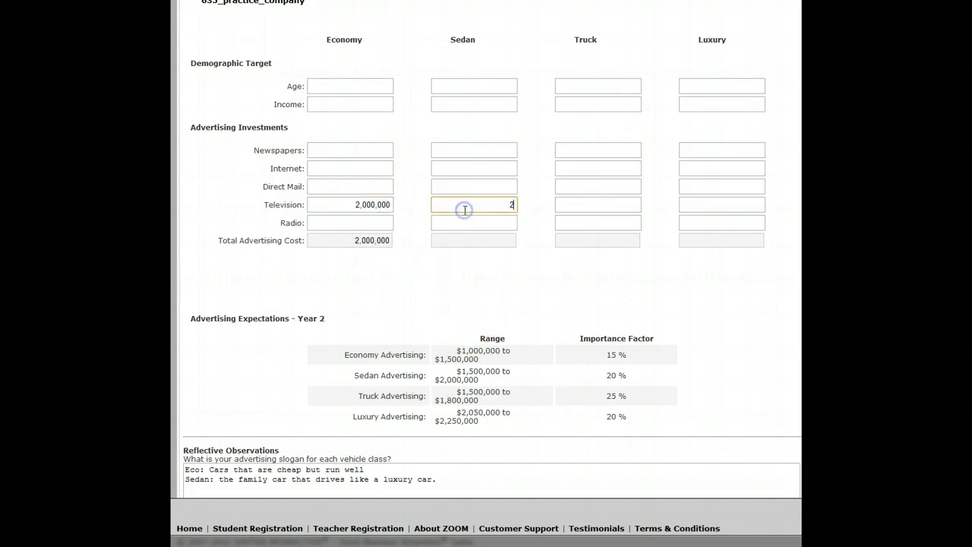
pyautogui.click(580, 186)
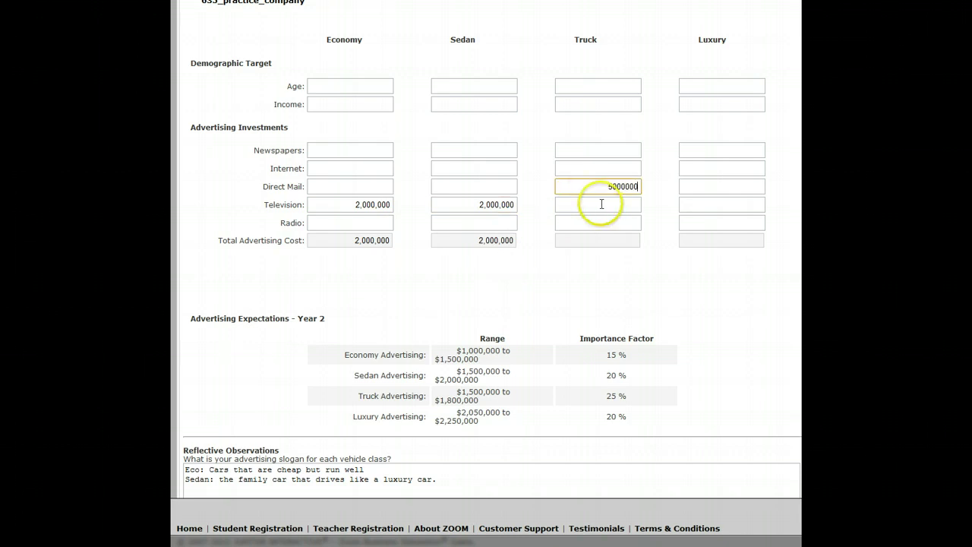
pyautogui.click(601, 204)
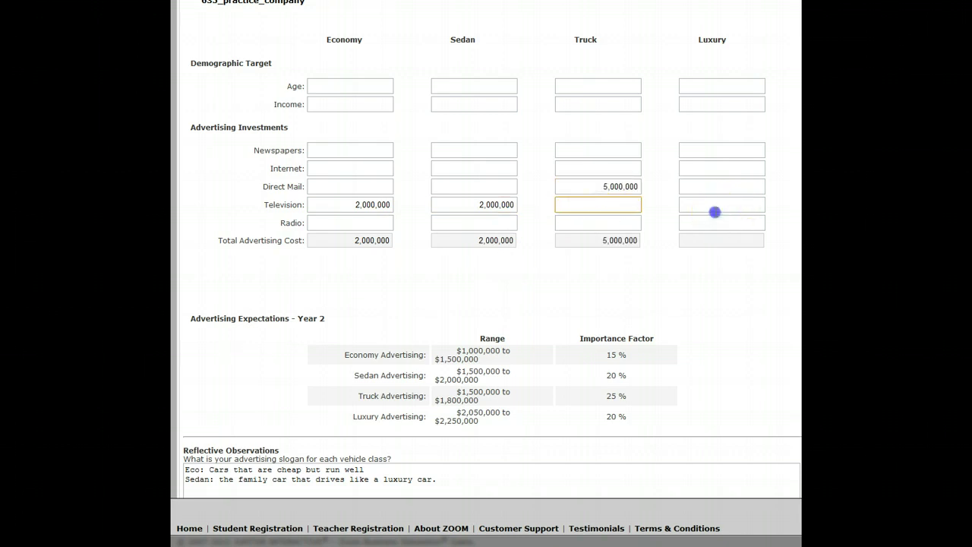
pyautogui.click(624, 186)
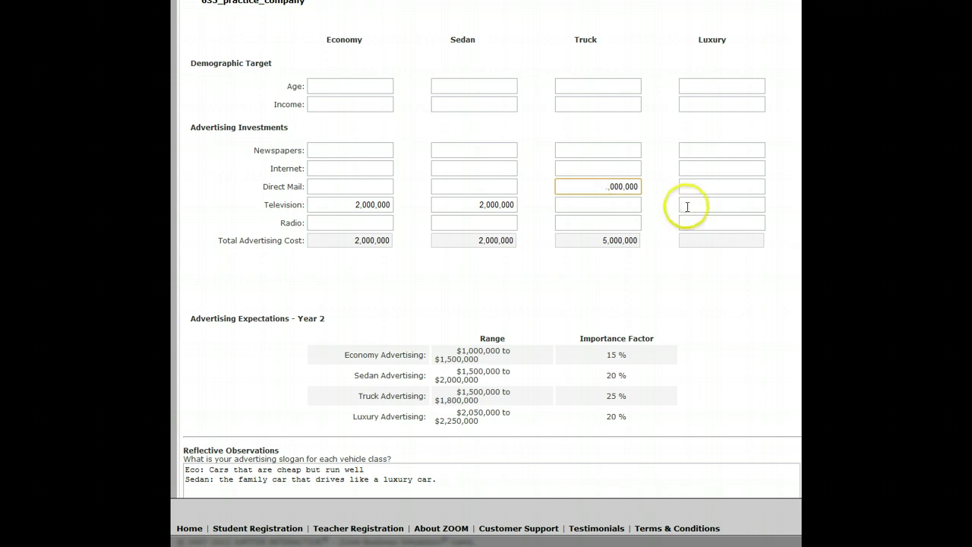
# Step: Budget Luxury advertising at 3,000,000 newspapers and 1,000,000 television
pyautogui.click(714, 151)
pyautogui.write('3,000,000')
pyautogui.click(726, 205)
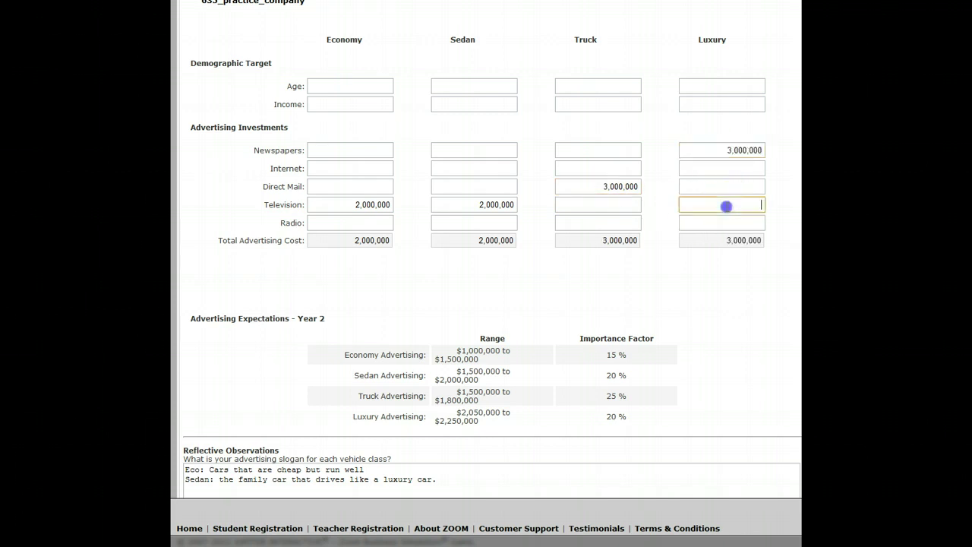
pyautogui.write('1000000')
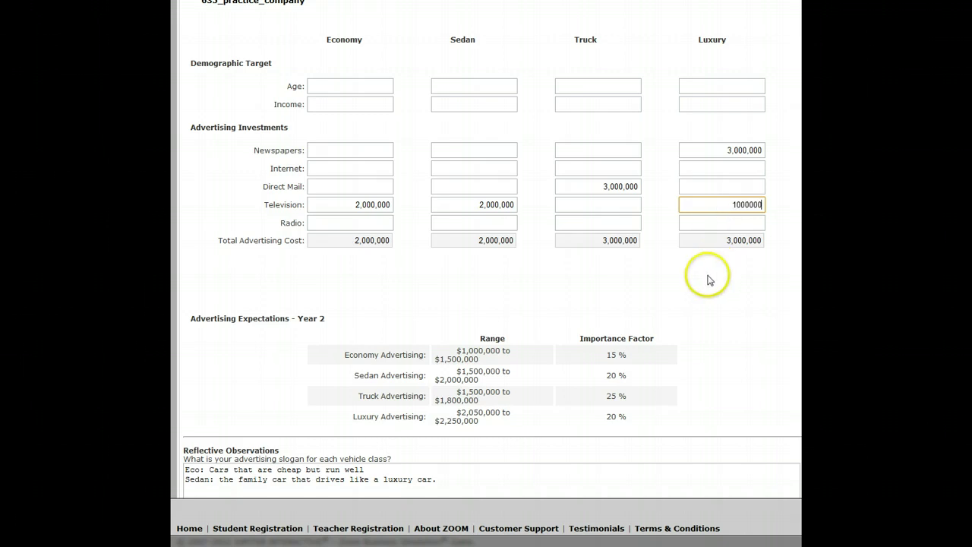
pyautogui.click(708, 279)
pyautogui.scroll(-2, 429, 243)
# Step: Target ages 25/25/30/30 and incomes 45/50/55/60 across the four vehicle classes
pyautogui.scroll(3, 364, 167)
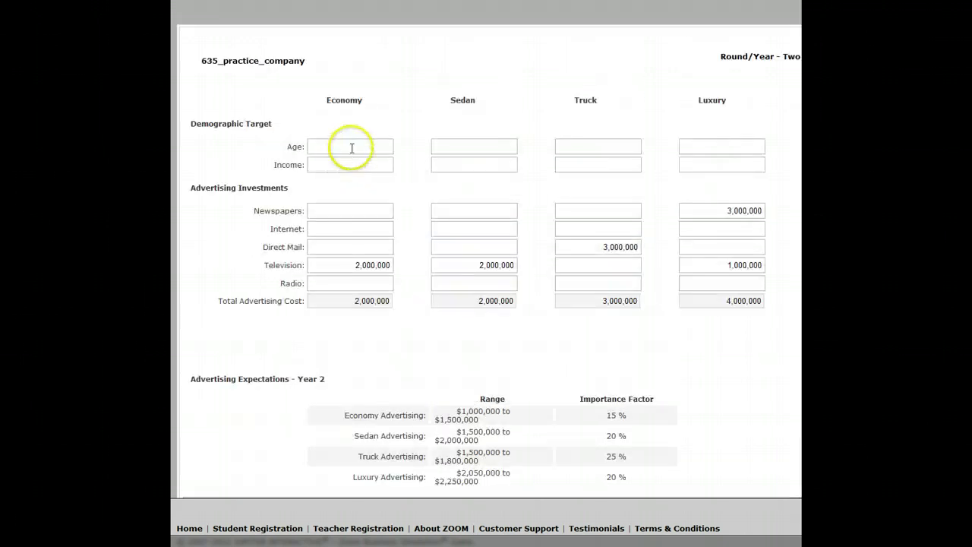
pyautogui.click(352, 148)
pyautogui.write('25')
pyautogui.press('Tab')
pyautogui.write('2')
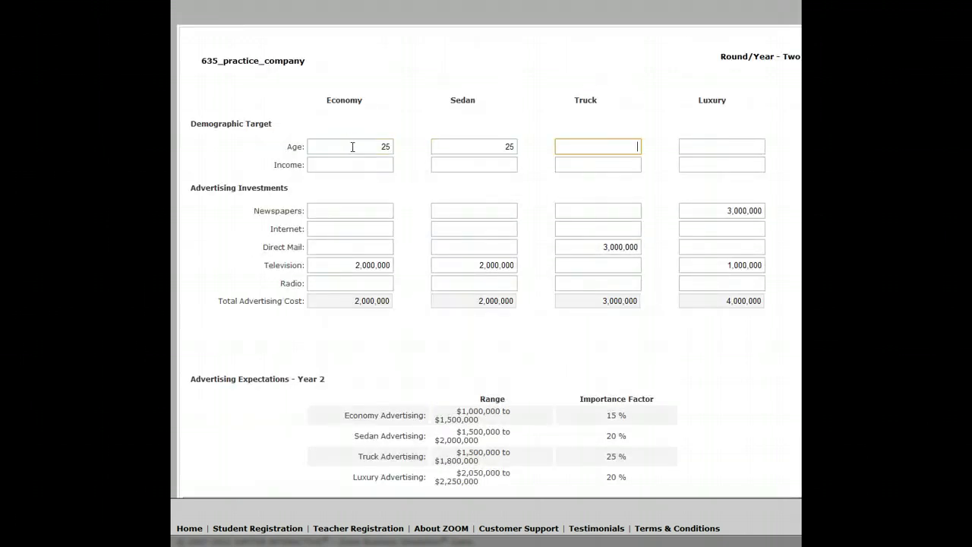
pyautogui.press('Tab')
pyautogui.press('Tab')
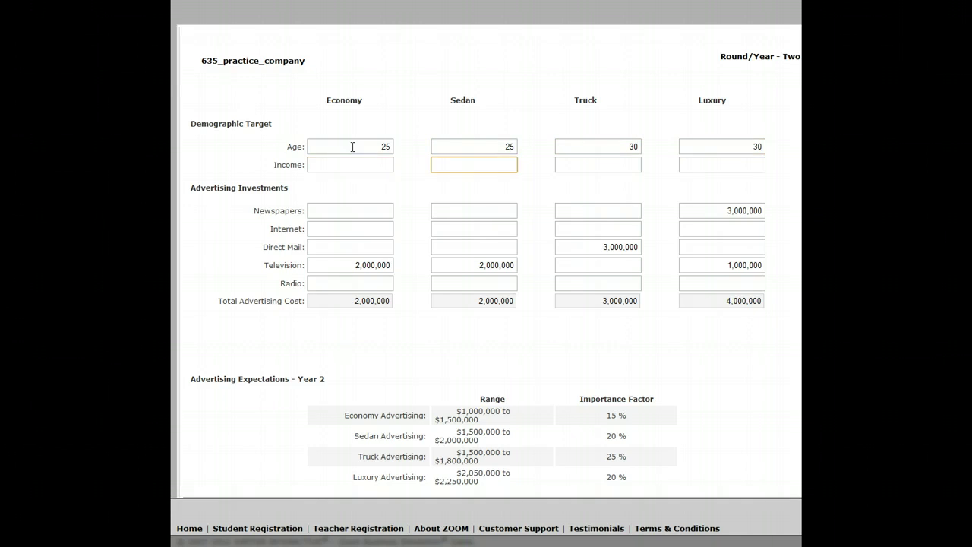
pyautogui.press('Tab')
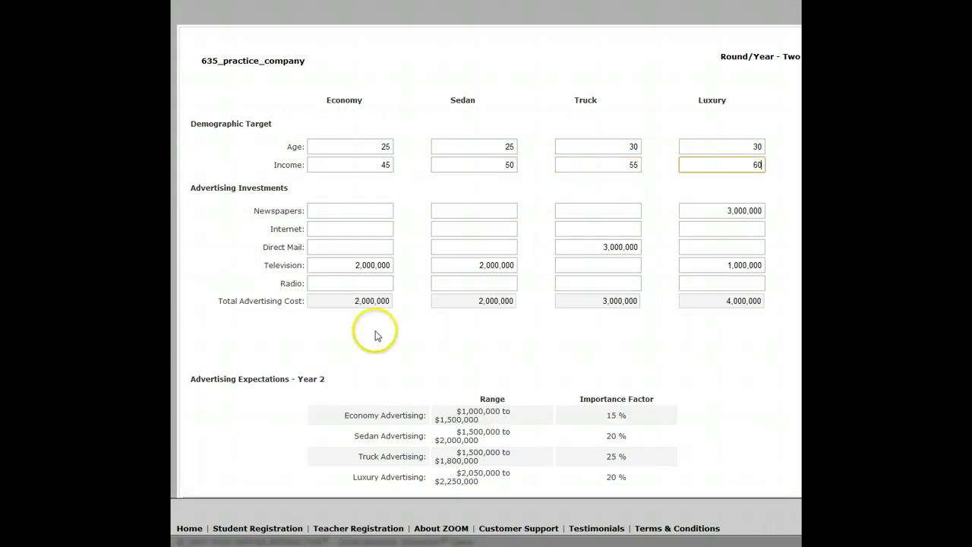
pyautogui.click(411, 147)
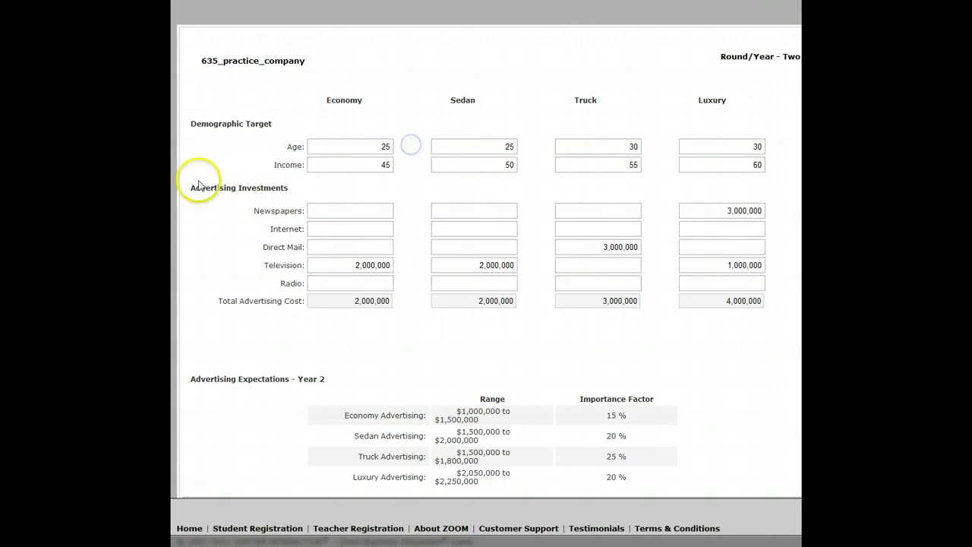
# Step: Submit the marketing decisions to load the Production Dept. form
pyautogui.moveTo(192, 188); pyautogui.dragTo(311, 191)
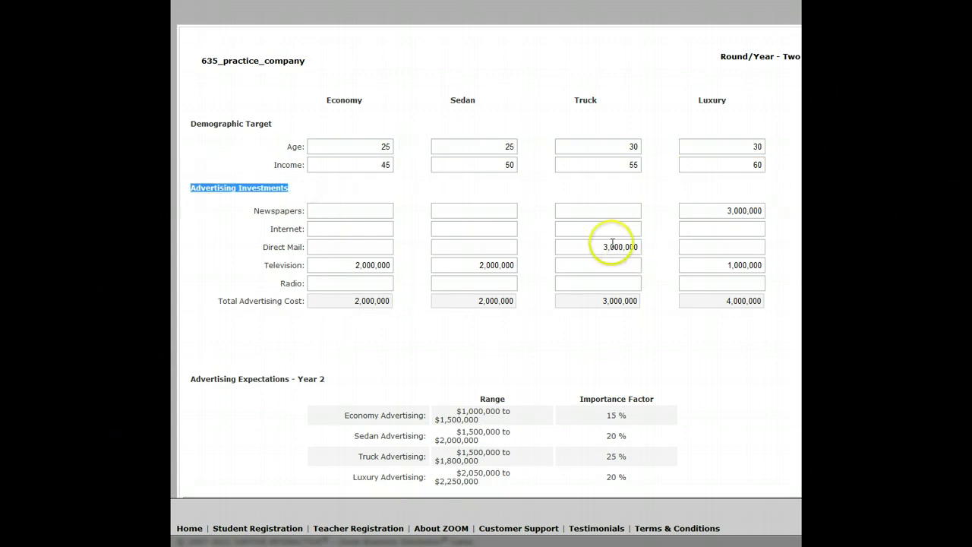
pyautogui.scroll(-5, 612, 247)
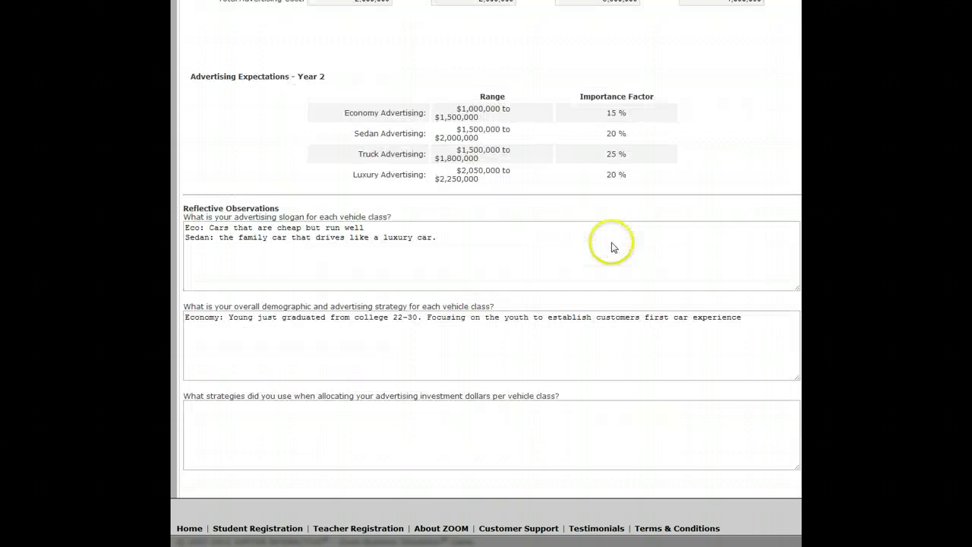
pyautogui.click(462, 457)
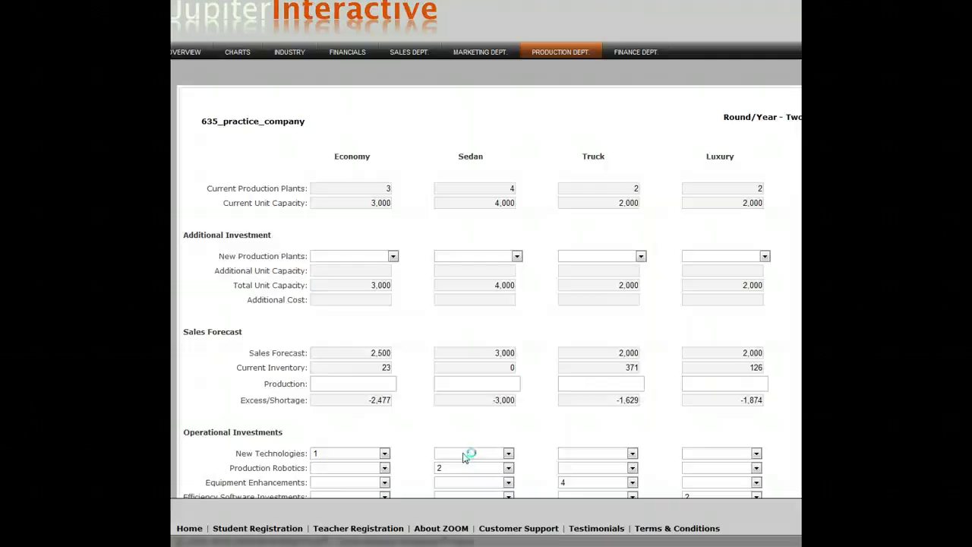
# Step: Set Economy production to 2,477 and Sedan production to 3,000, keeping Sedan new plants at 0
pyautogui.scroll(-3, 412, 343)
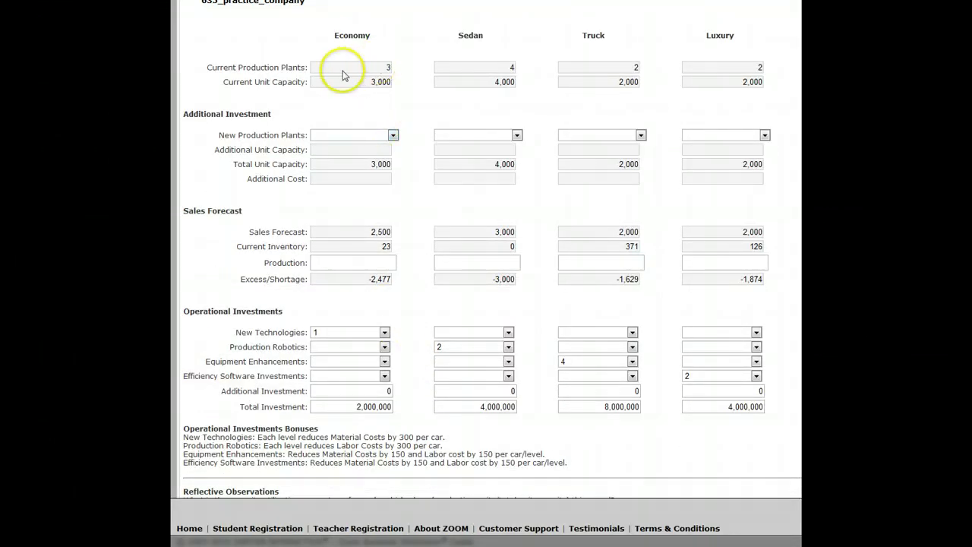
pyautogui.scroll(3, 337, 76)
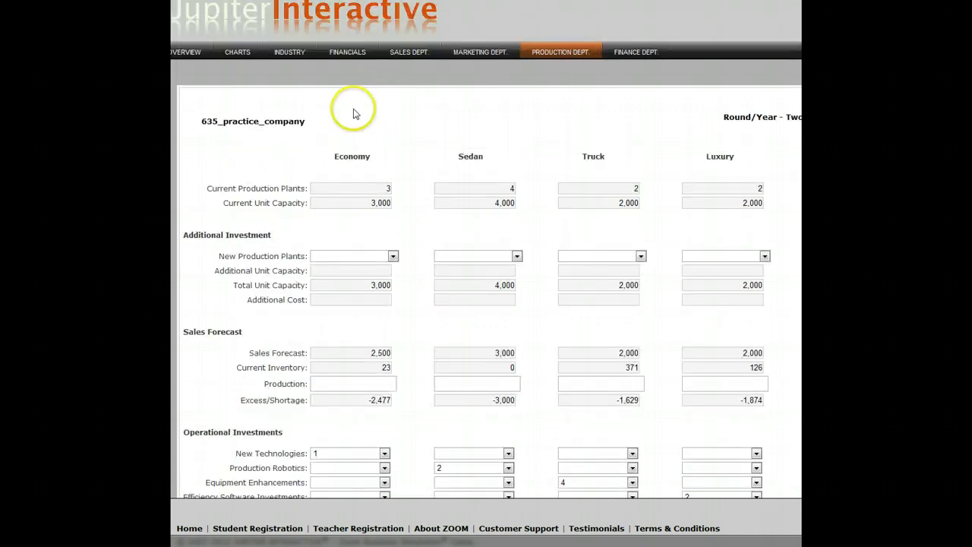
pyautogui.scroll(-2, 356, 152)
pyautogui.click(366, 326)
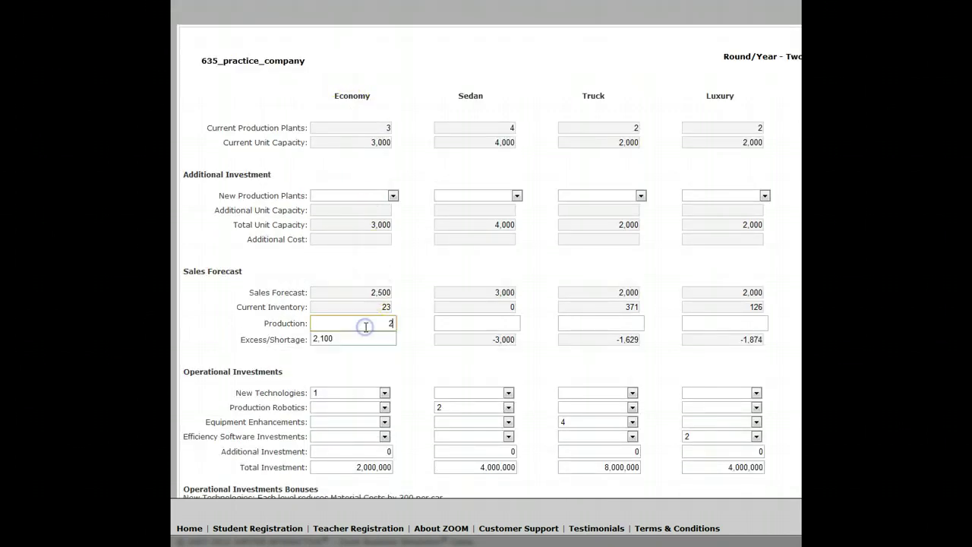
pyautogui.write('2477')
pyautogui.click(404, 342)
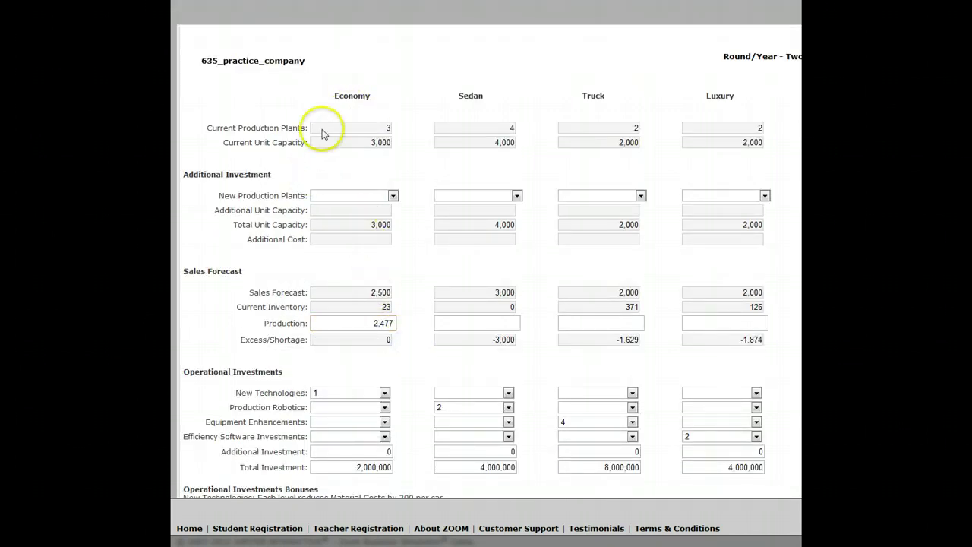
pyautogui.click(515, 196)
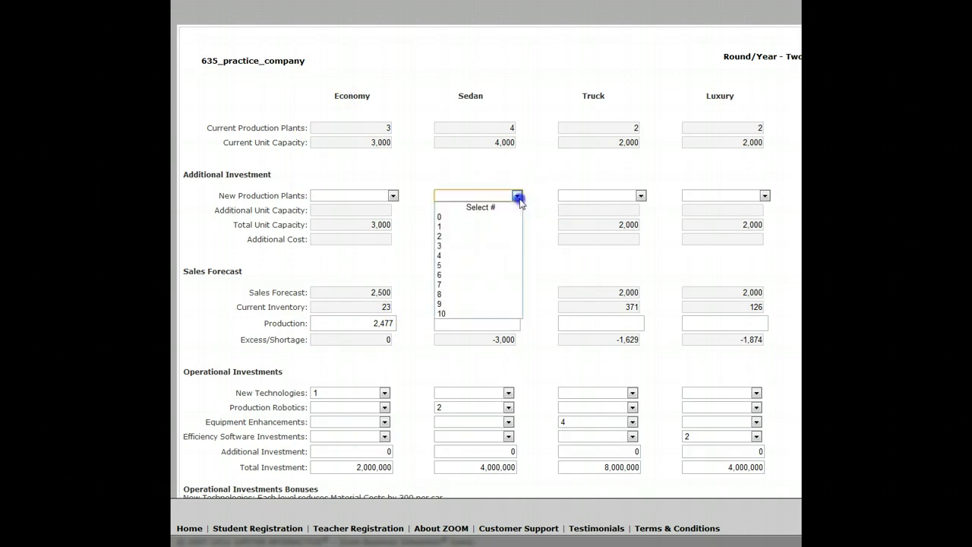
pyautogui.click(481, 225)
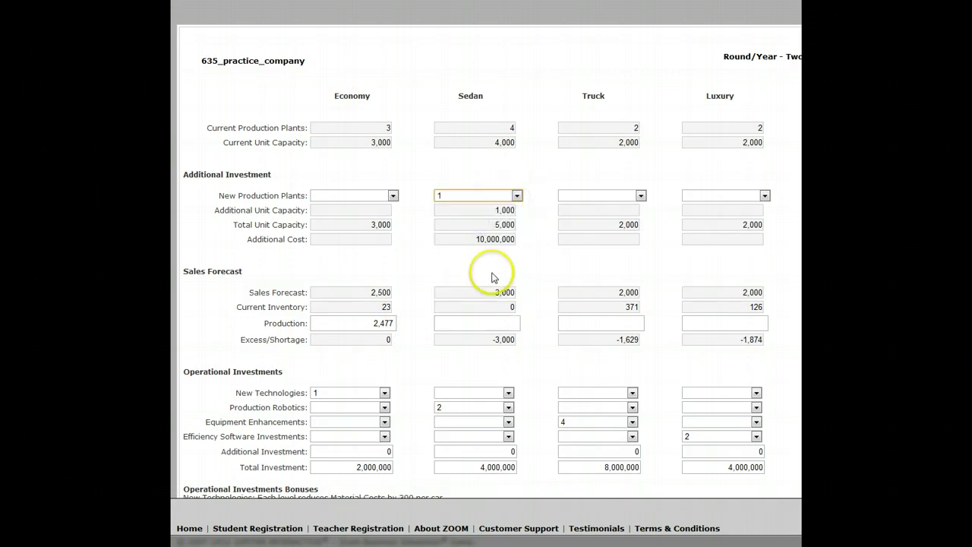
pyautogui.click(516, 195)
pyautogui.click(490, 217)
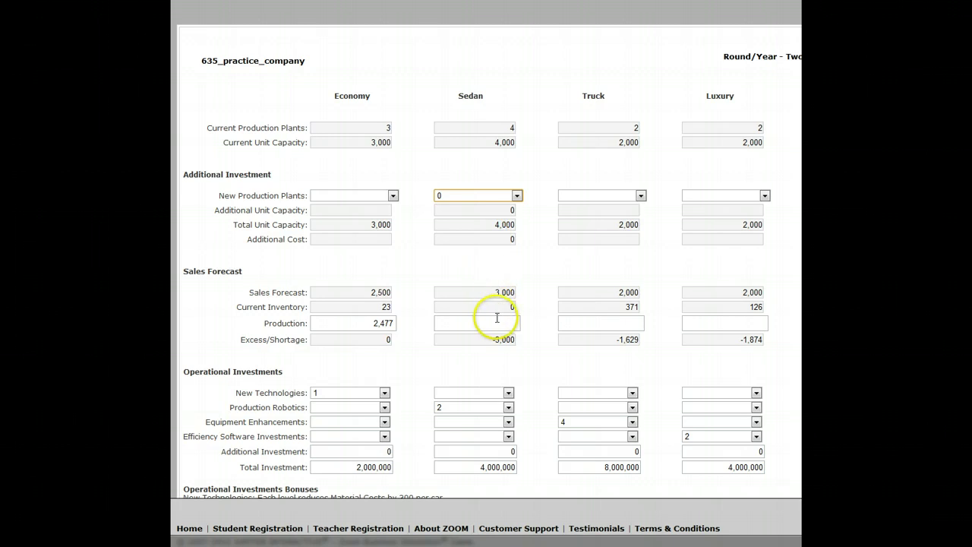
pyautogui.click(498, 323)
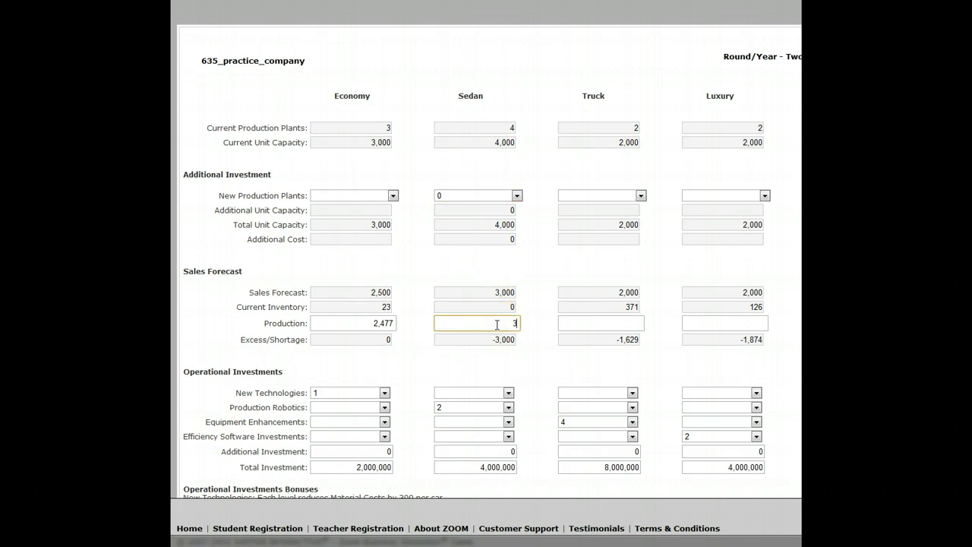
pyautogui.click(433, 353)
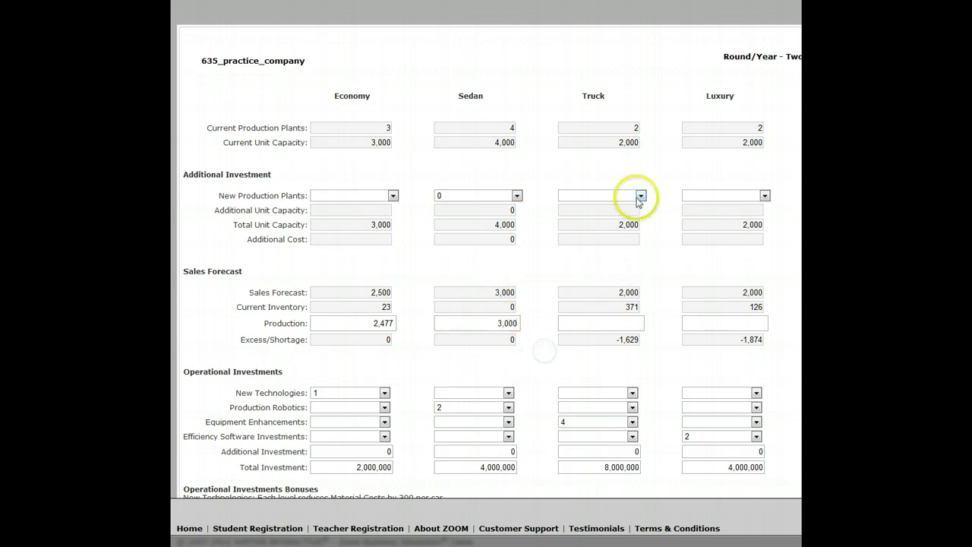
# Step: Enter 1,629 for Truck production and 1,874 for Luxury production
pyautogui.click(620, 321)
pyautogui.write('1,6')
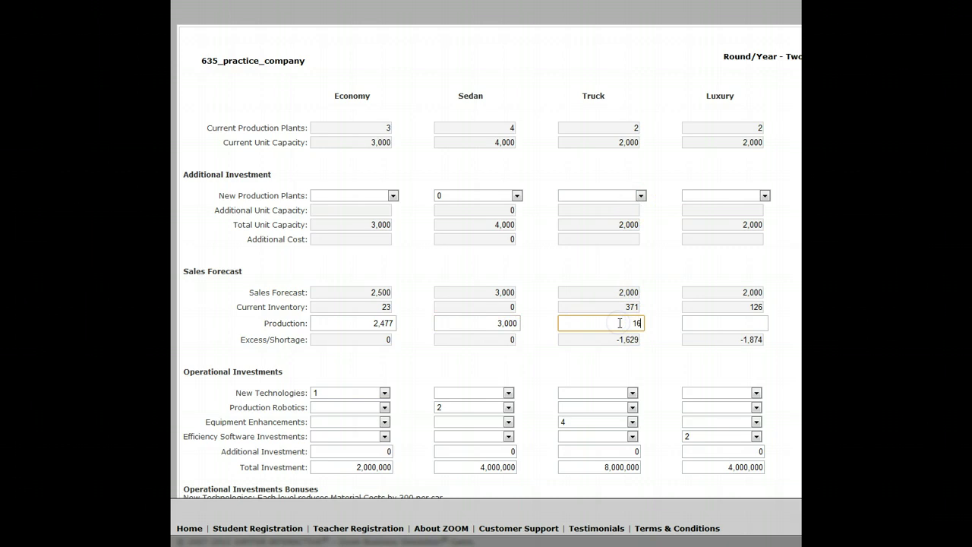
pyautogui.write('26')
pyautogui.click(725, 324)
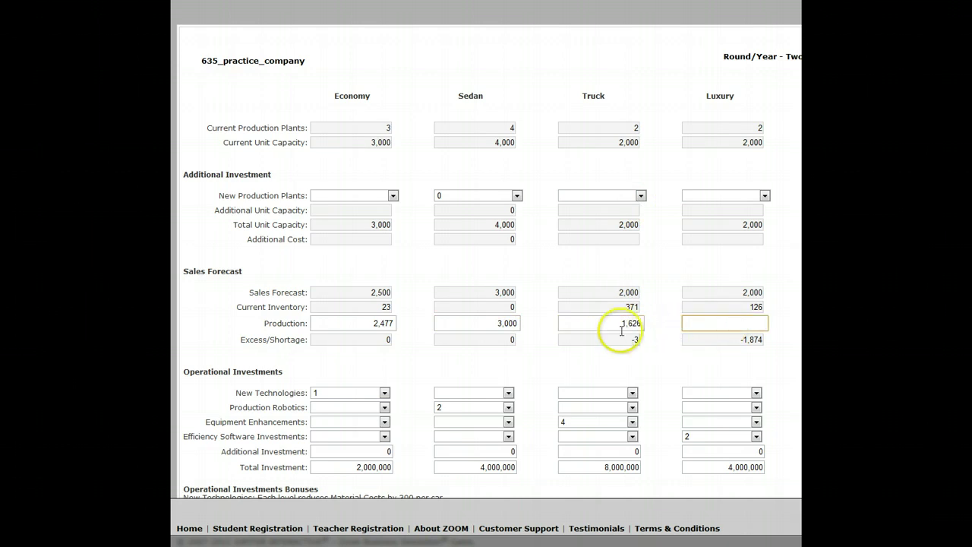
pyautogui.moveTo(620, 325); pyautogui.dragTo(674, 325)
pyautogui.write('1,629')
pyautogui.click(715, 325)
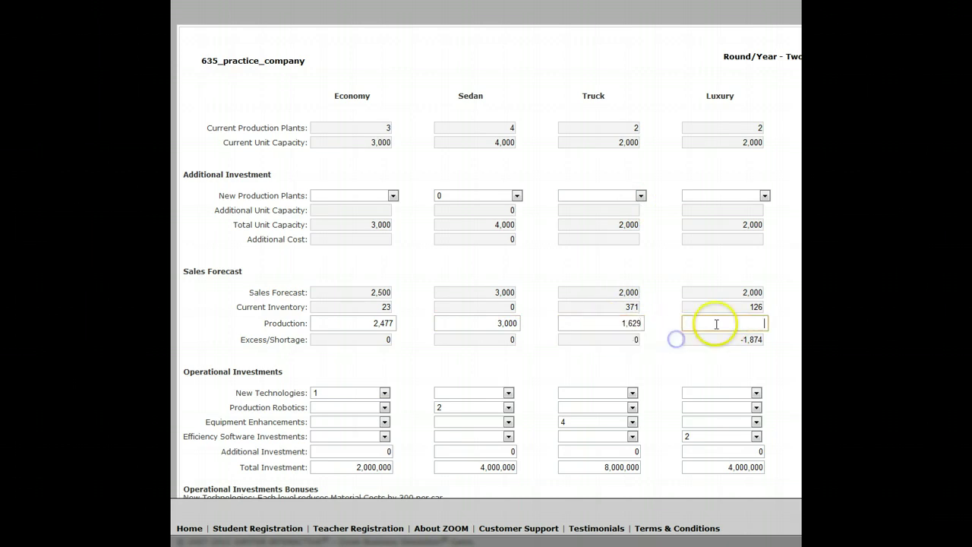
pyautogui.write('17')
pyautogui.press('BackSpace')
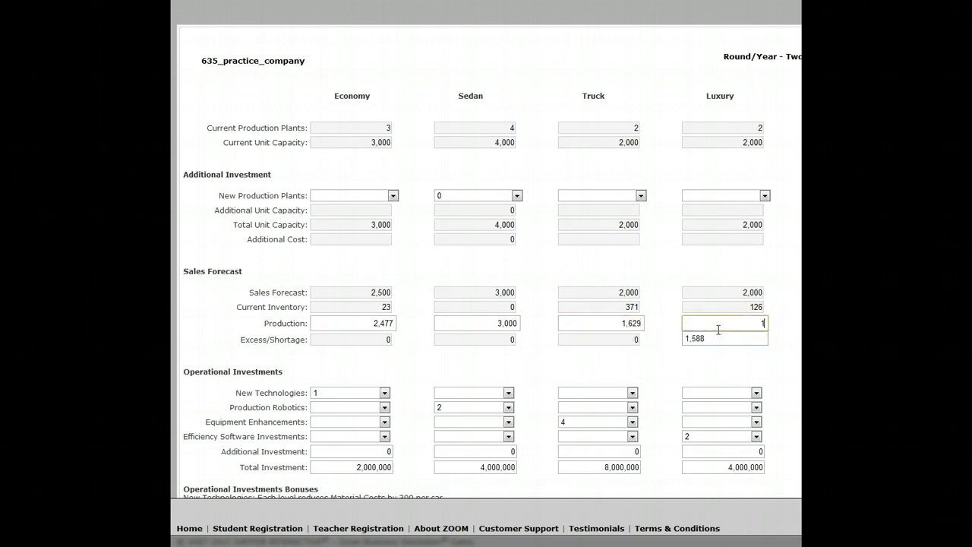
pyautogui.write('874')
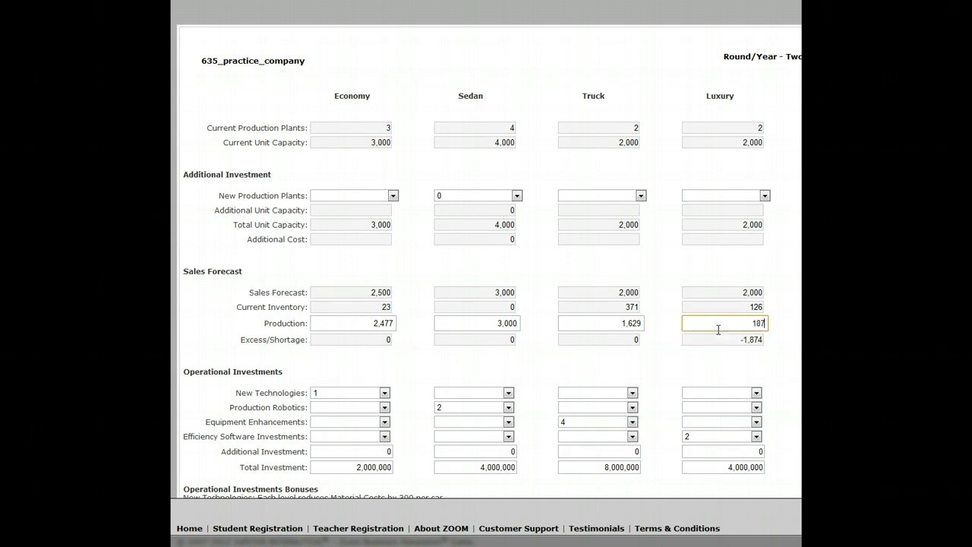
pyautogui.click(698, 360)
pyautogui.scroll(-3, 601, 264)
pyautogui.scroll(-2, 600, 265)
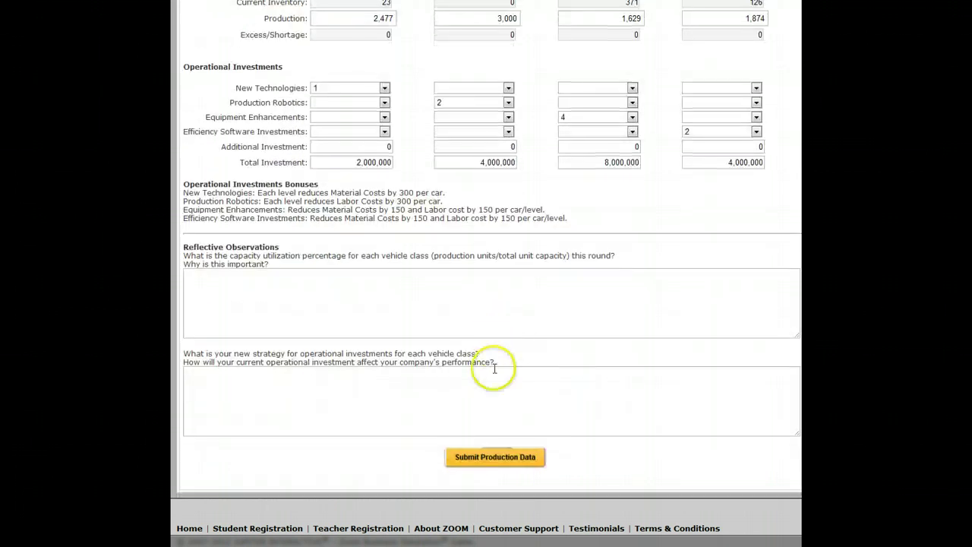
# Step: Submit the production decisions and change the Sedan sales forecast to 3,500
pyautogui.click(511, 452)
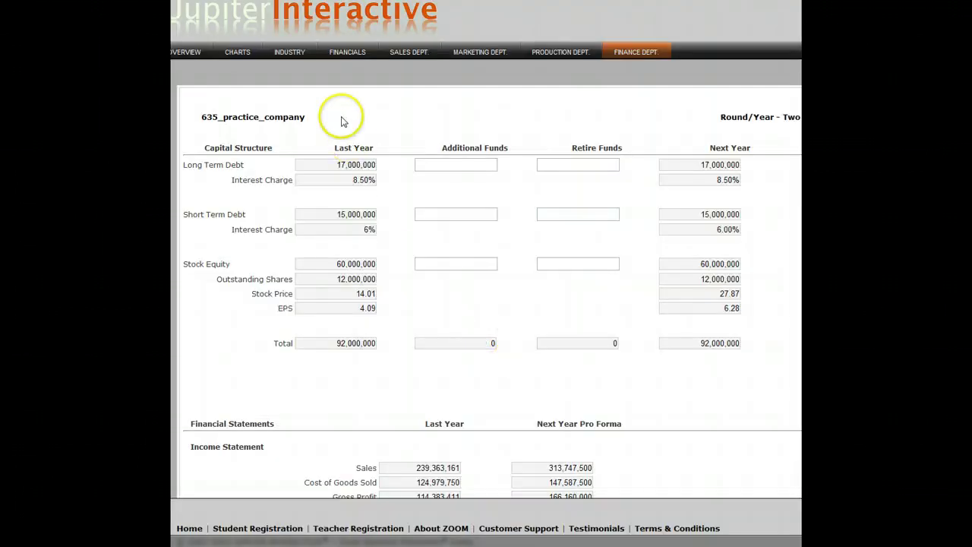
pyautogui.click(414, 51)
pyautogui.scroll(-3, 454, 285)
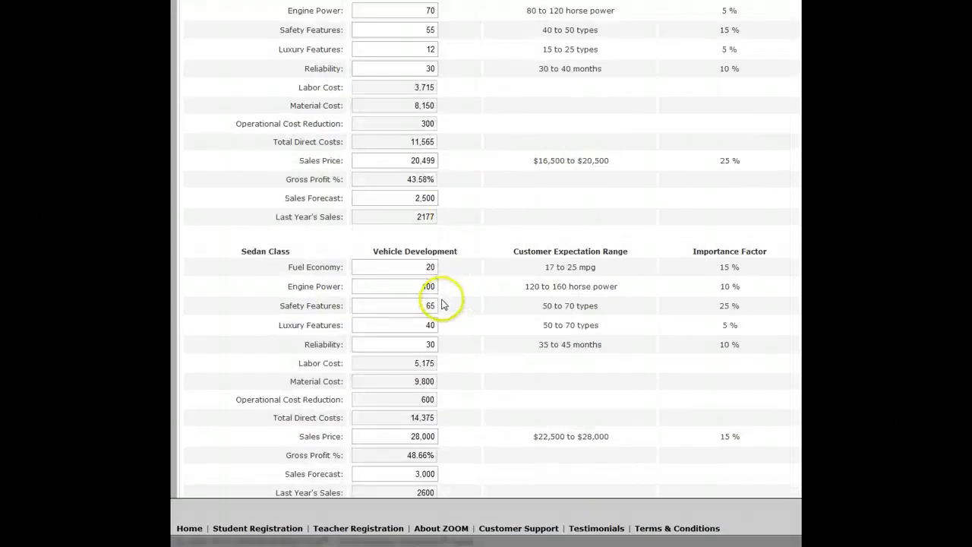
pyautogui.scroll(1, 433, 304)
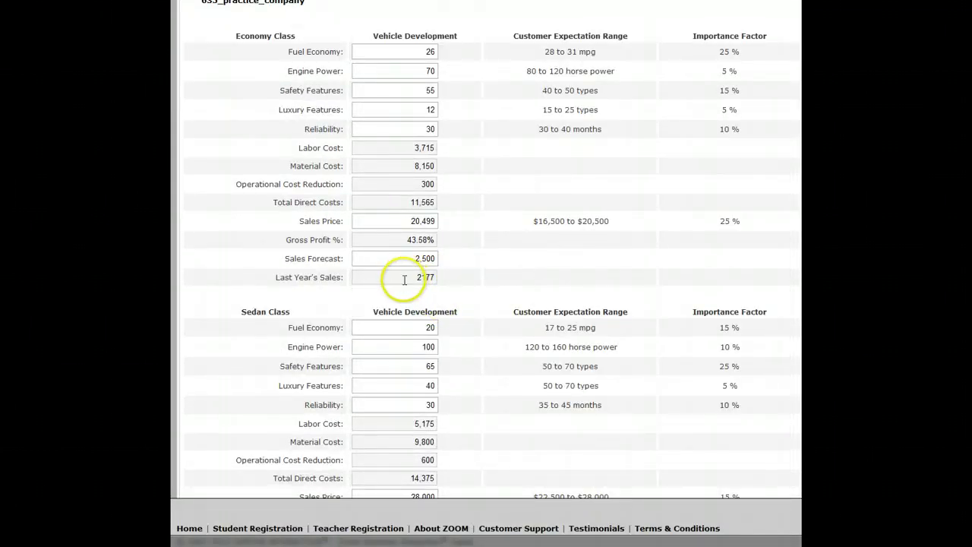
pyautogui.scroll(-2, 405, 280)
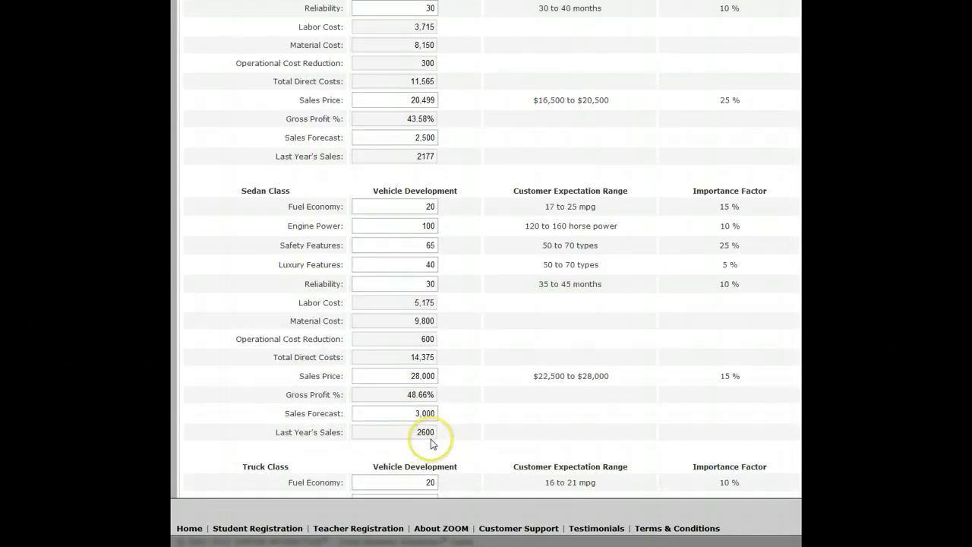
pyautogui.moveTo(405, 412); pyautogui.dragTo(450, 416)
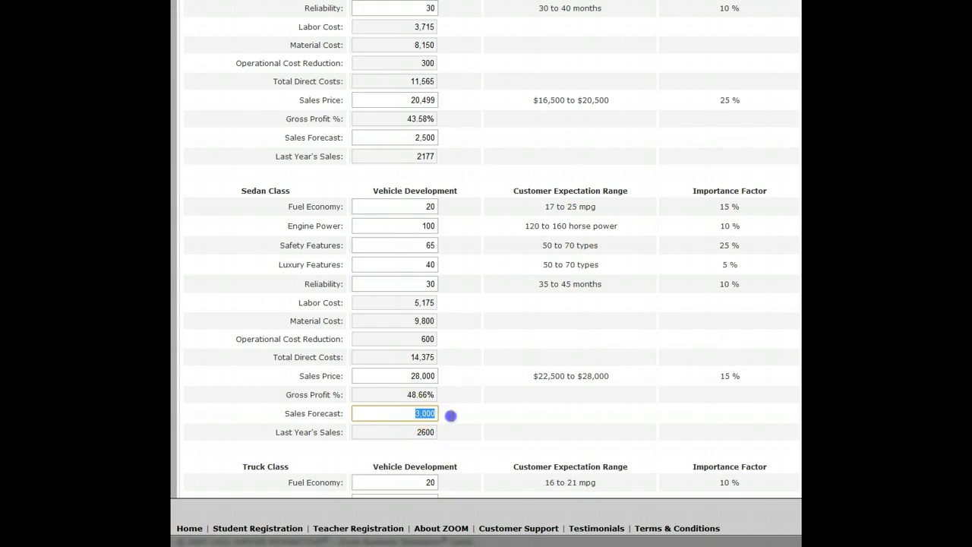
pyautogui.write('35')
pyautogui.click(453, 420)
# Step: Submit the sales decisions and then the marketing decisions
pyautogui.scroll(-15, 456, 417)
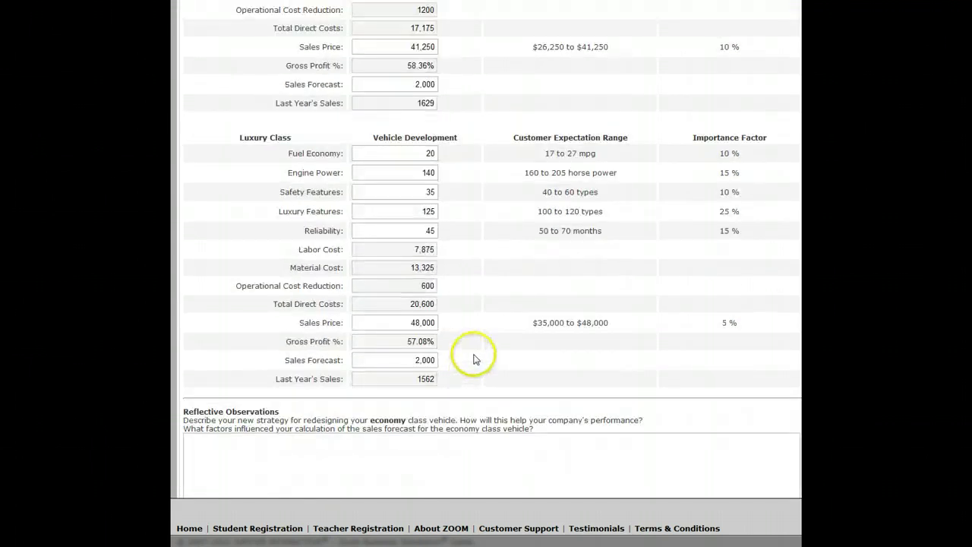
pyautogui.click(490, 460)
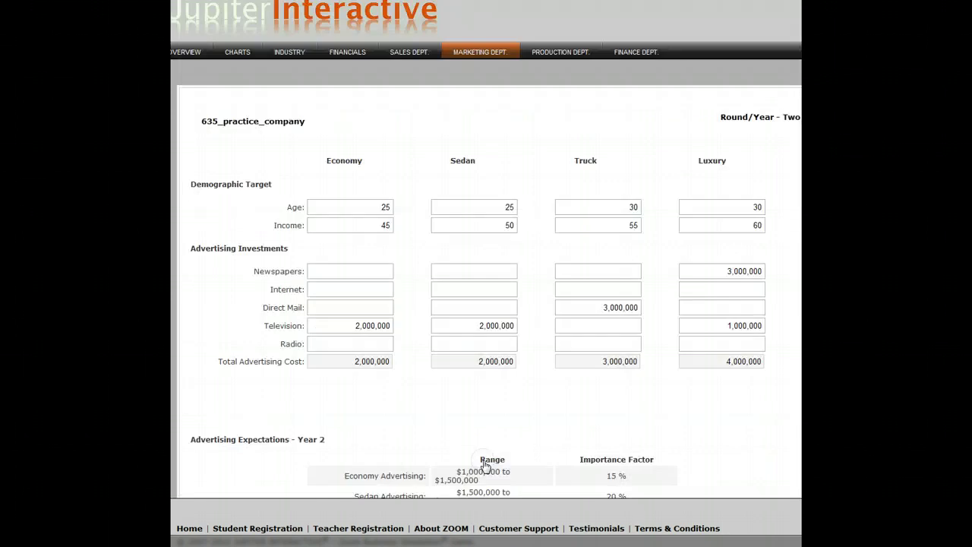
pyautogui.scroll(-3, 478, 250)
pyautogui.scroll(-5, 474, 279)
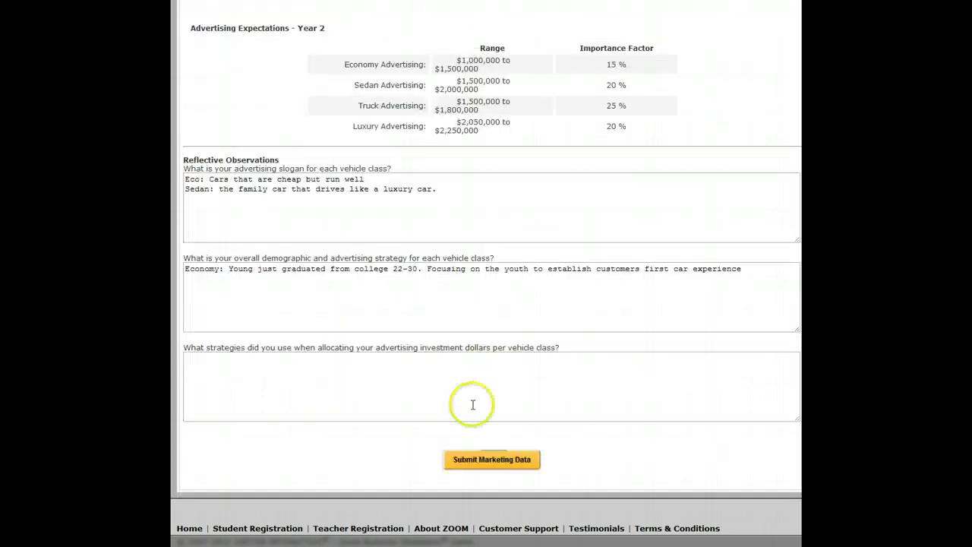
pyautogui.click(465, 461)
# Step: Raise Sedan production to 3,500 to match its forecast
pyautogui.scroll(-1, 505, 250)
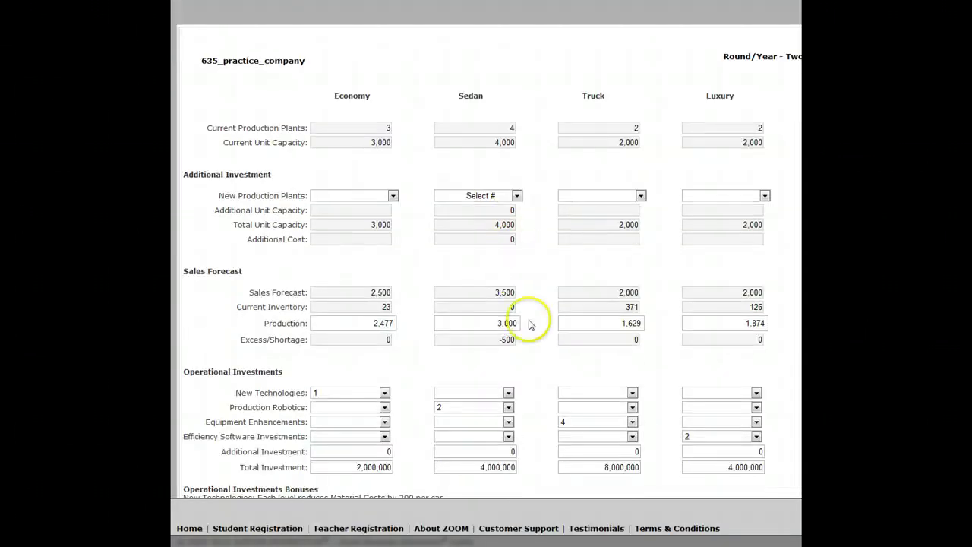
pyautogui.moveTo(483, 323); pyautogui.dragTo(558, 324)
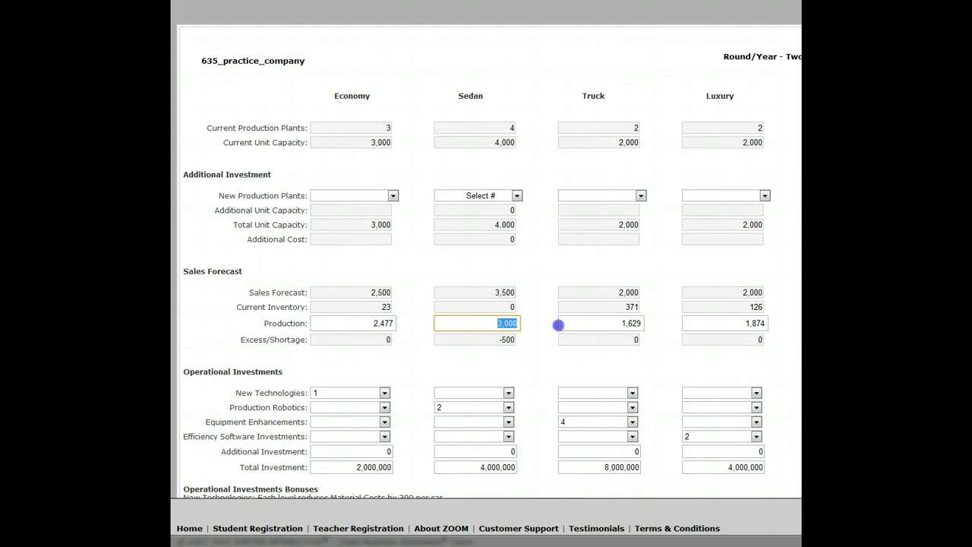
pyautogui.write('3,500')
pyautogui.click(555, 340)
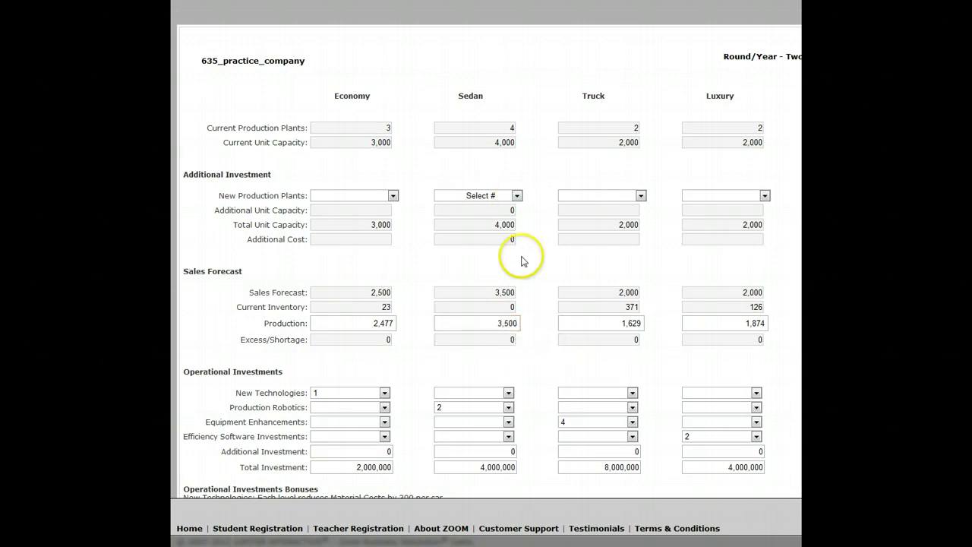
pyautogui.click(632, 325)
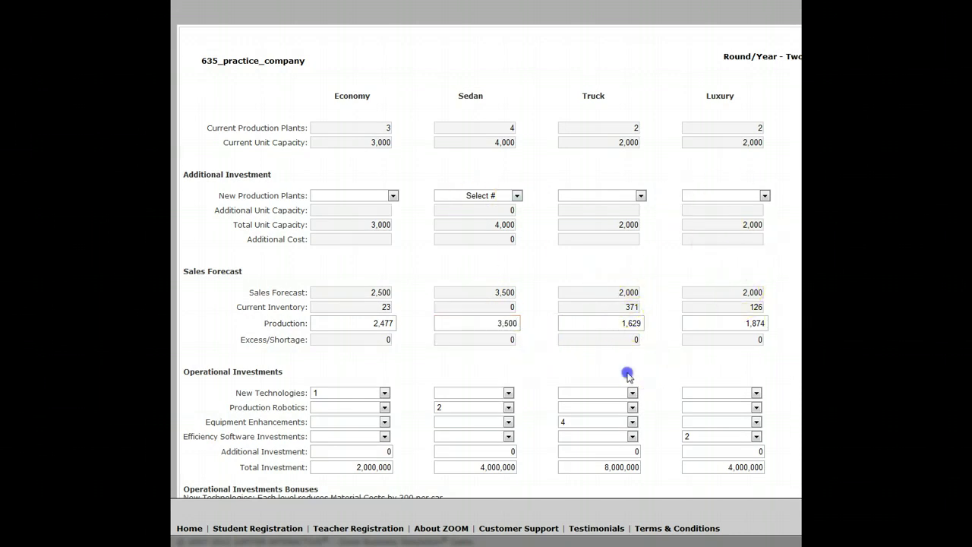
pyautogui.scroll(-3, 632, 372)
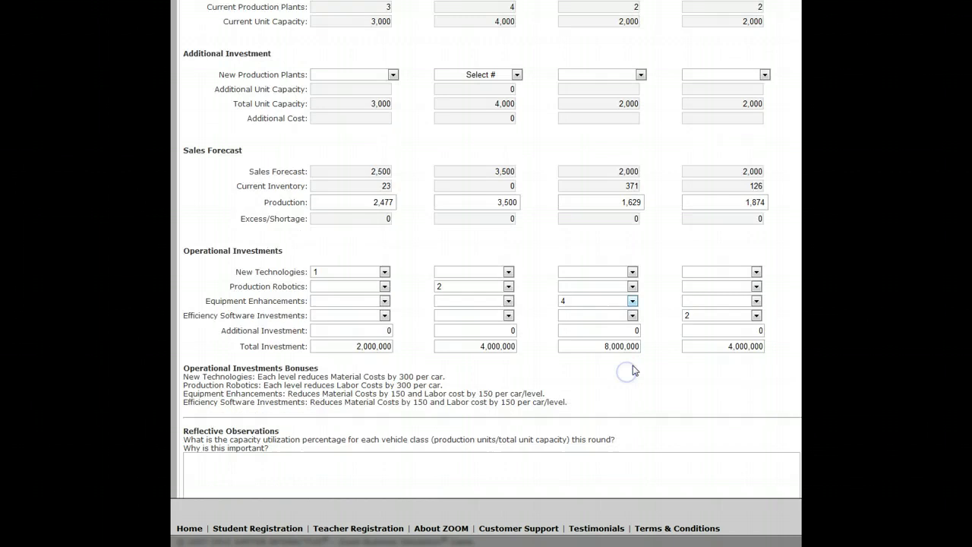
# Step: Set robotics 3/2/2 for Economy/Truck/Luxury, Sedan equipment level 1, and submit production
pyautogui.click(385, 287)
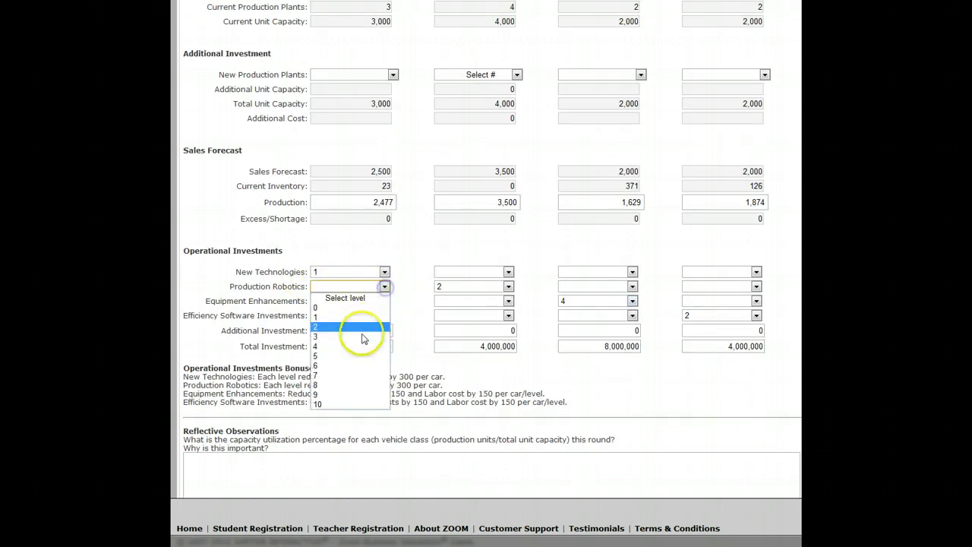
pyautogui.click(508, 301)
pyautogui.click(478, 327)
pyautogui.click(627, 287)
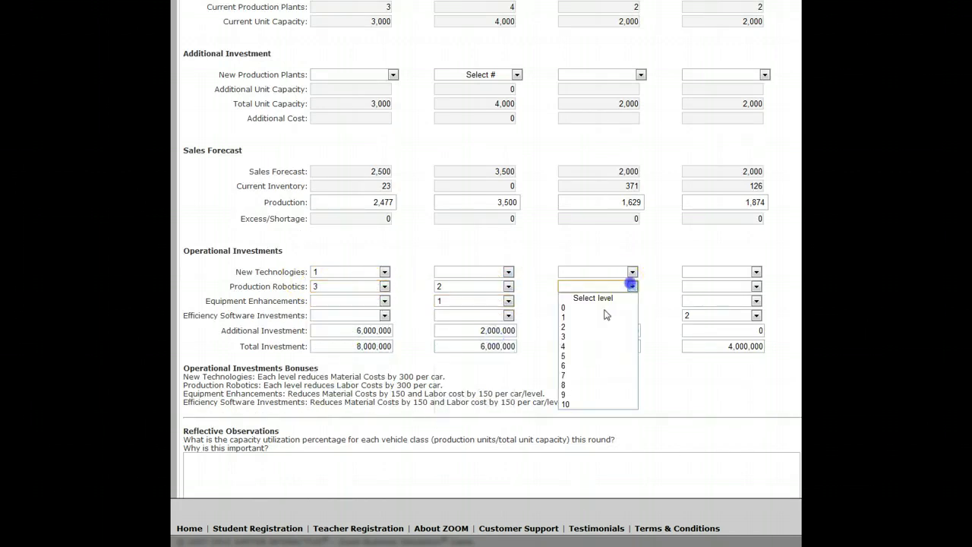
pyautogui.click(580, 327)
pyautogui.click(756, 287)
pyautogui.click(709, 324)
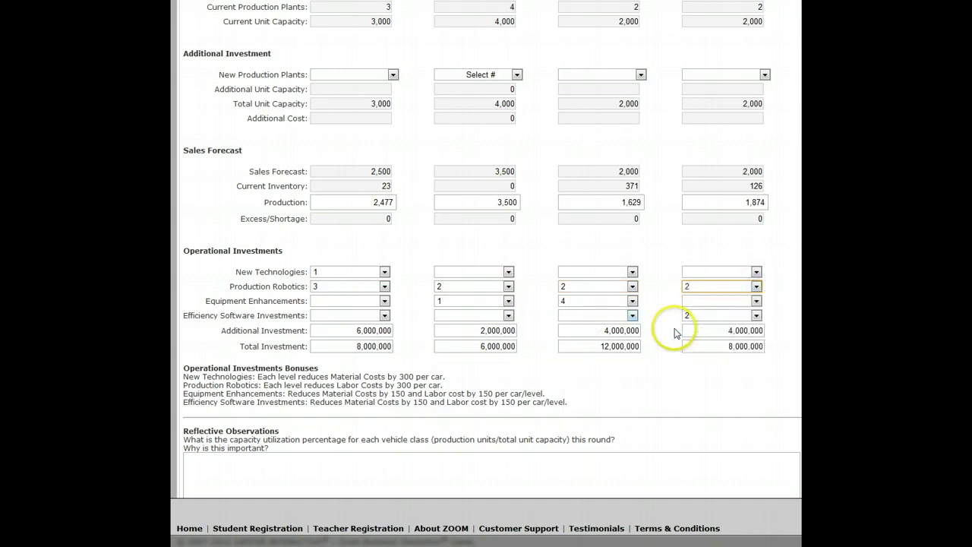
pyautogui.scroll(-3, 206, 265)
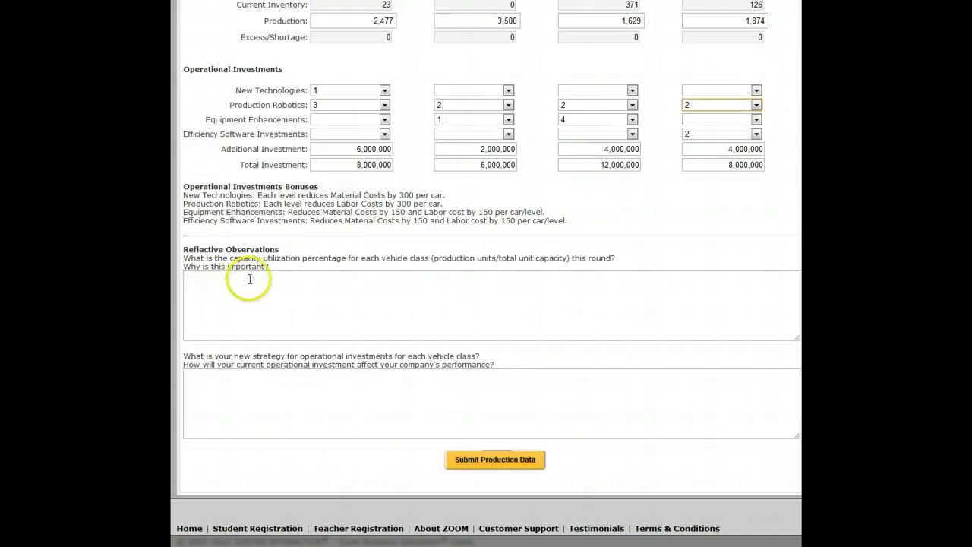
pyautogui.scroll(4, 130, 268)
pyautogui.scroll(-4, 304, 288)
pyautogui.click(495, 459)
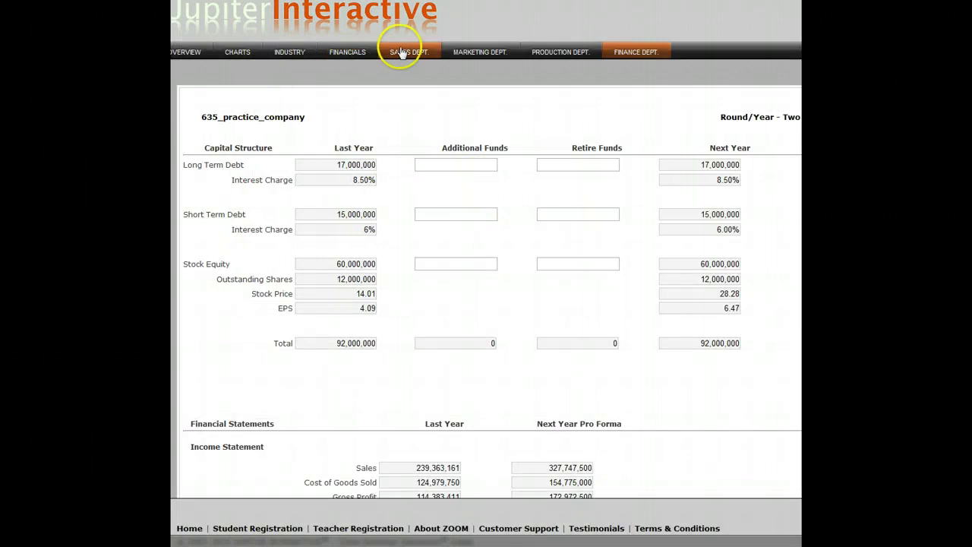
# Step: Review the Economy and Truck operational cost reductions on the Sales department form
pyautogui.click(403, 49)
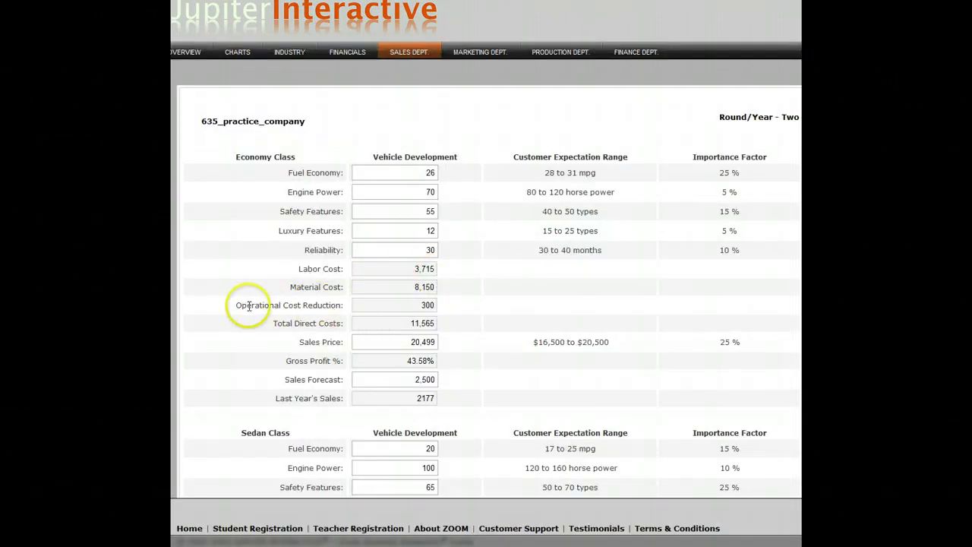
pyautogui.moveTo(249, 305); pyautogui.dragTo(426, 301)
pyautogui.click(419, 306)
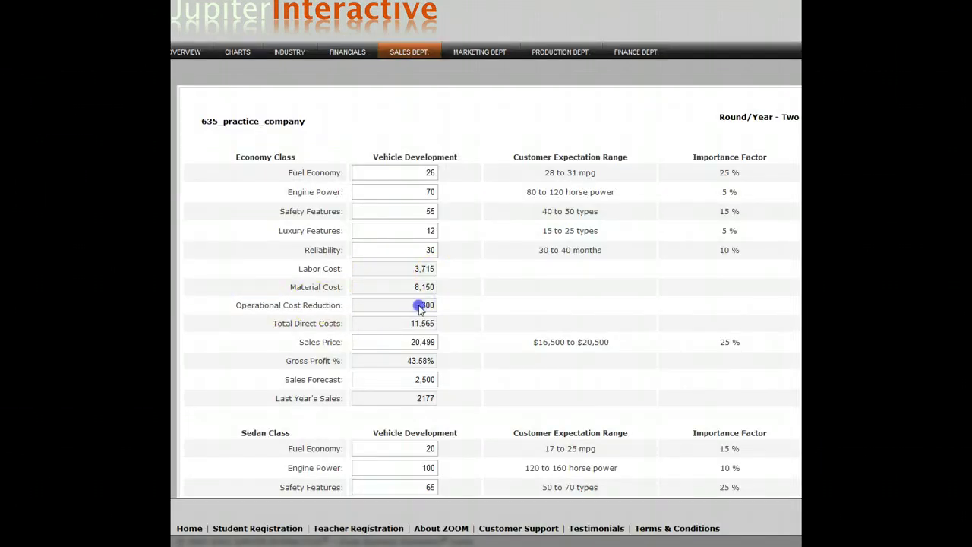
pyautogui.scroll(-4, 390, 288)
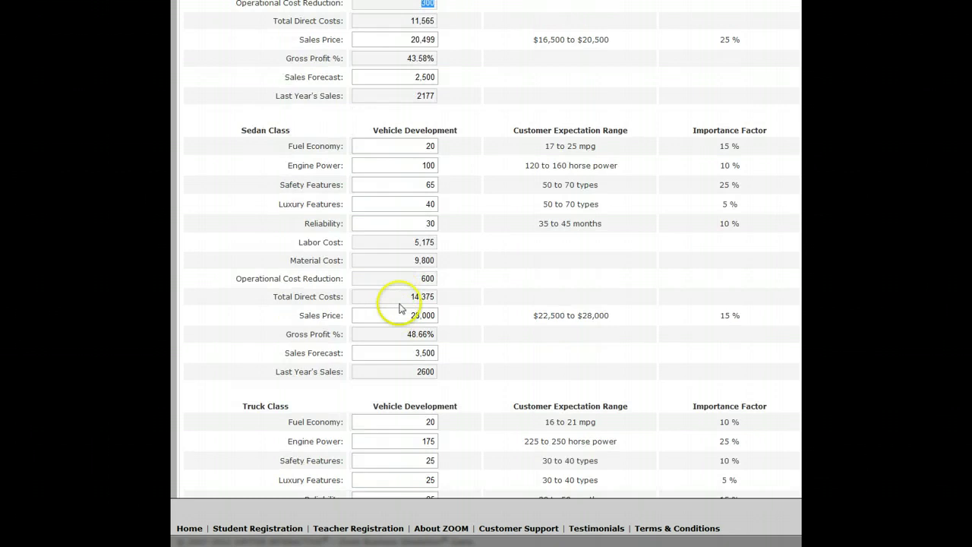
pyautogui.scroll(-3, 390, 304)
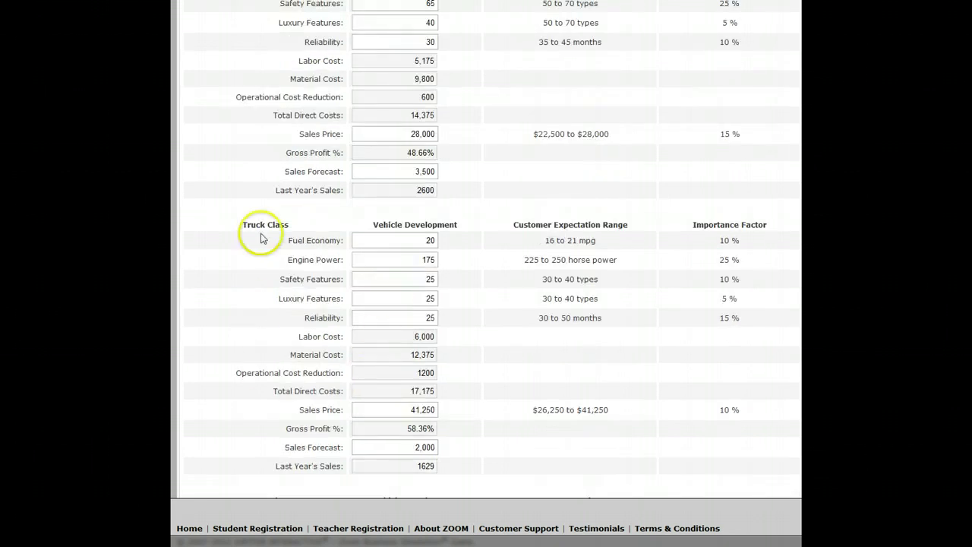
pyautogui.click(423, 373)
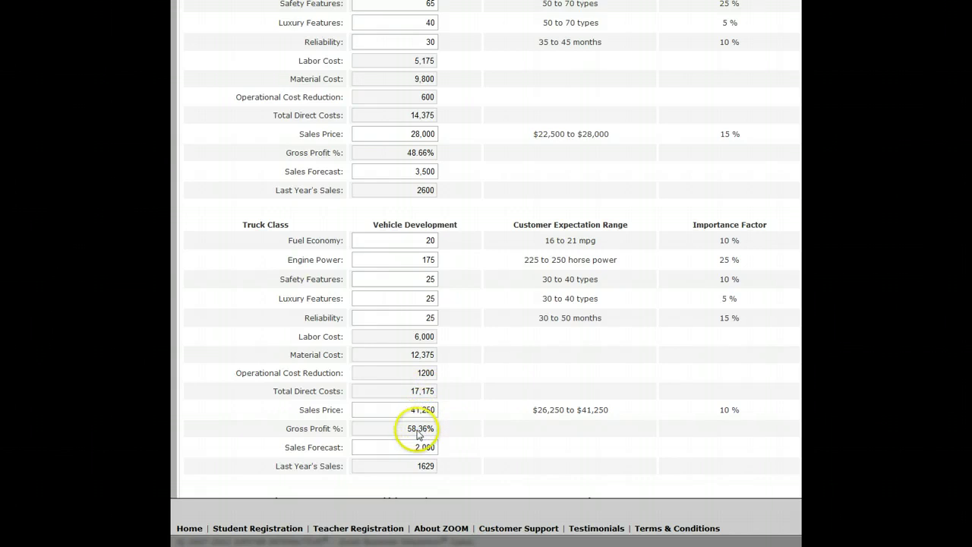
pyautogui.scroll(8, 494, 271)
pyautogui.scroll(-12, 501, 281)
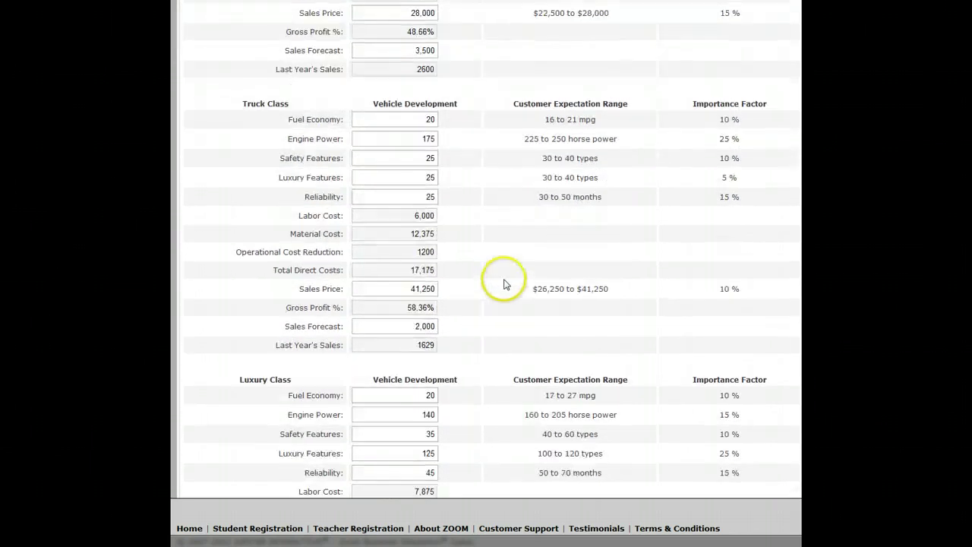
pyautogui.scroll(-5, 511, 309)
# Step: Submit the sales, marketing and production decisions, then return to the Sales department form
pyautogui.click(490, 458)
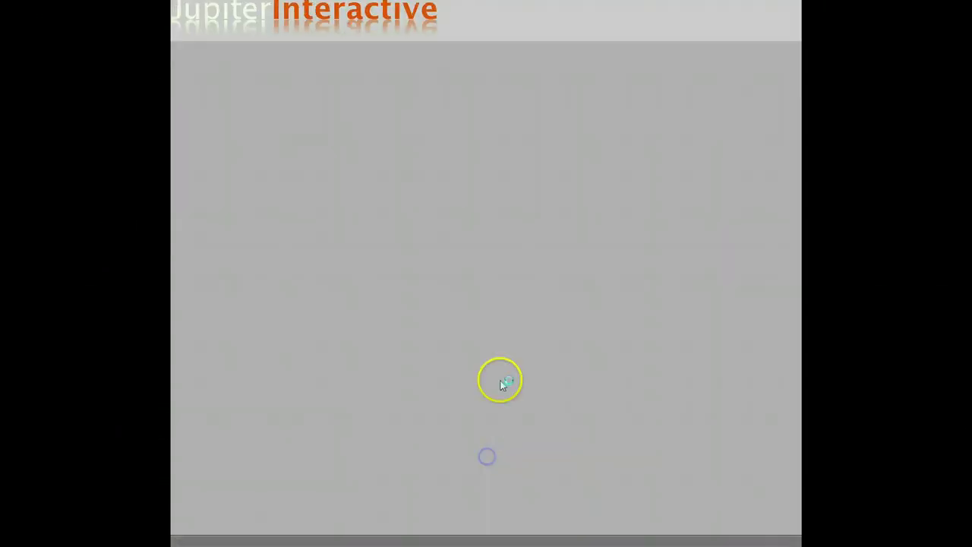
pyautogui.scroll(-5, 492, 369)
pyautogui.click(470, 459)
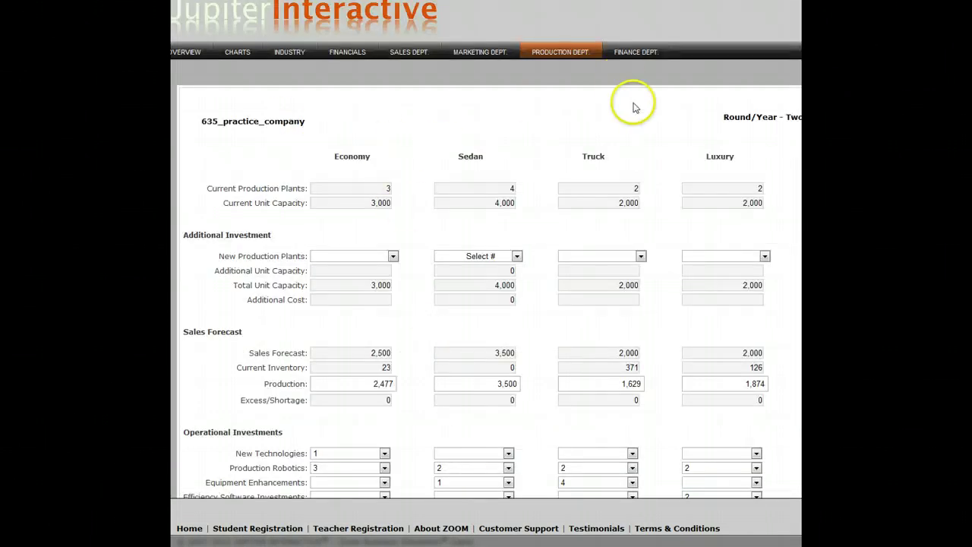
pyautogui.scroll(-3, 510, 332)
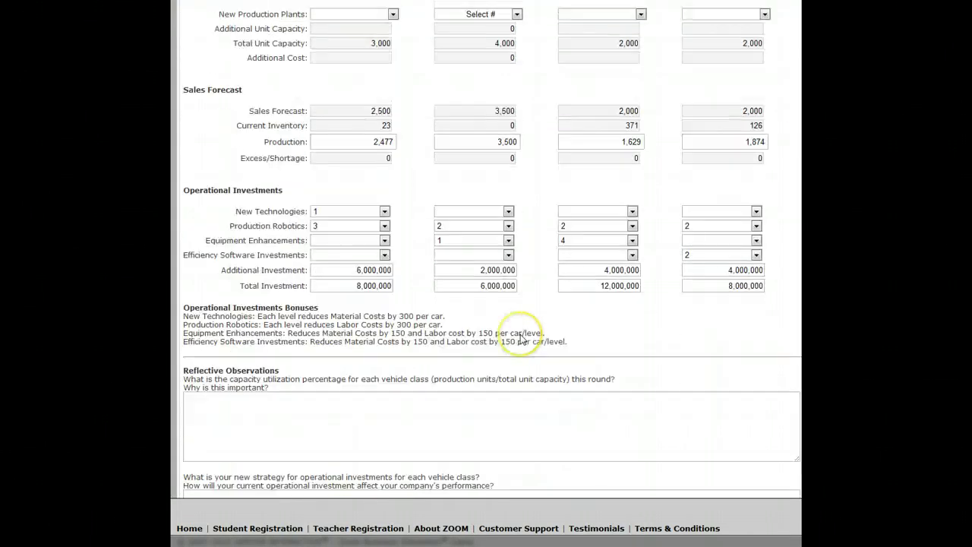
pyautogui.scroll(-3, 516, 342)
pyautogui.click(487, 456)
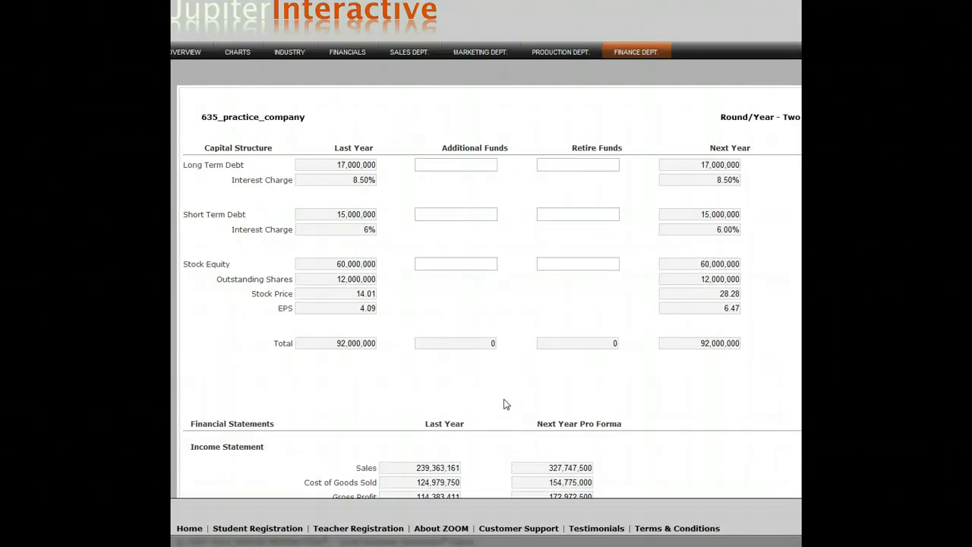
pyautogui.click(400, 51)
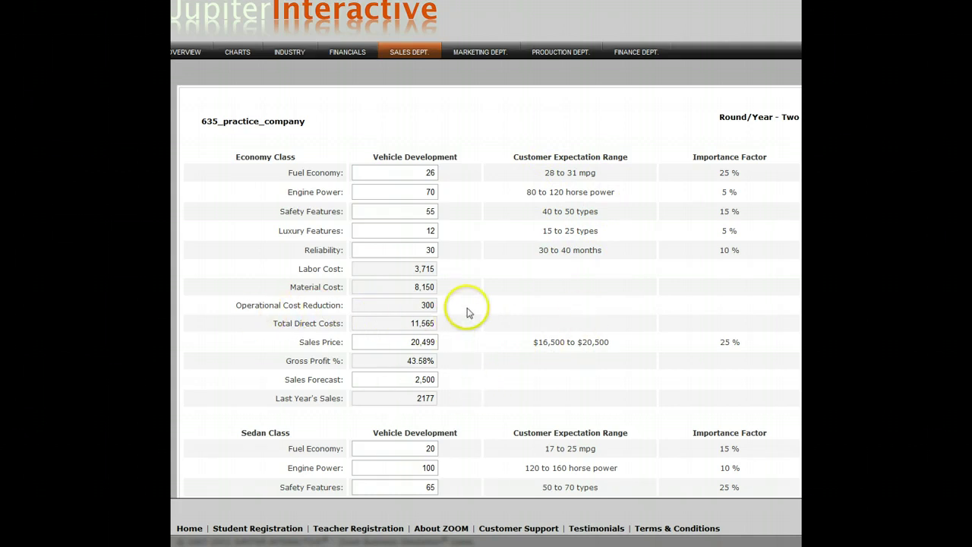
pyautogui.scroll(-2, 468, 309)
# Step: Pass through the Marketing department to the Production form and review its operational investments
pyautogui.scroll(2, 470, 309)
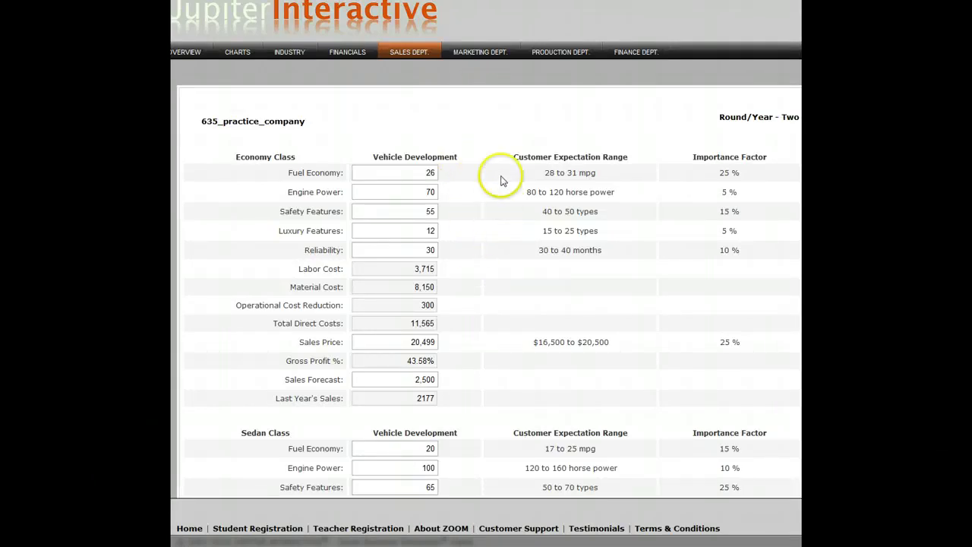
pyautogui.click(494, 52)
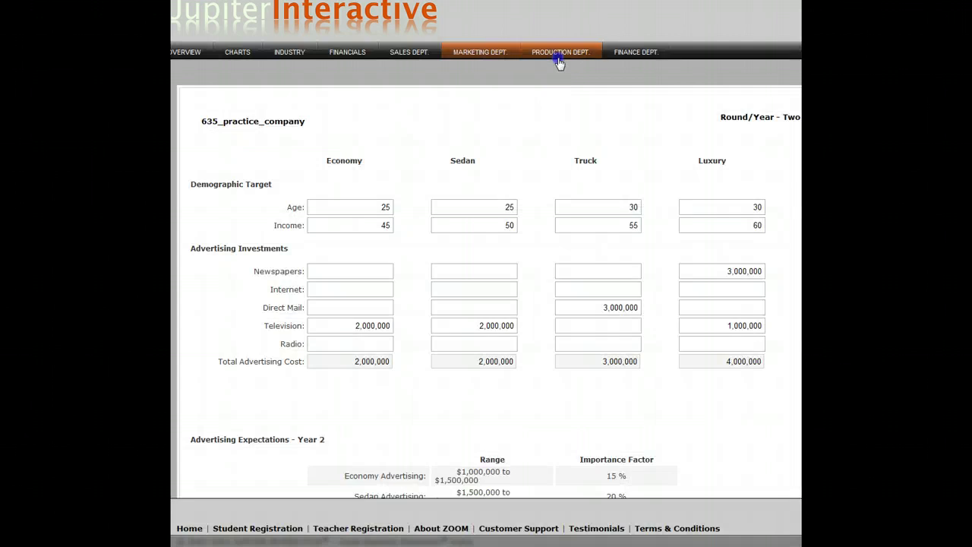
pyautogui.click(559, 54)
pyautogui.scroll(-3, 505, 379)
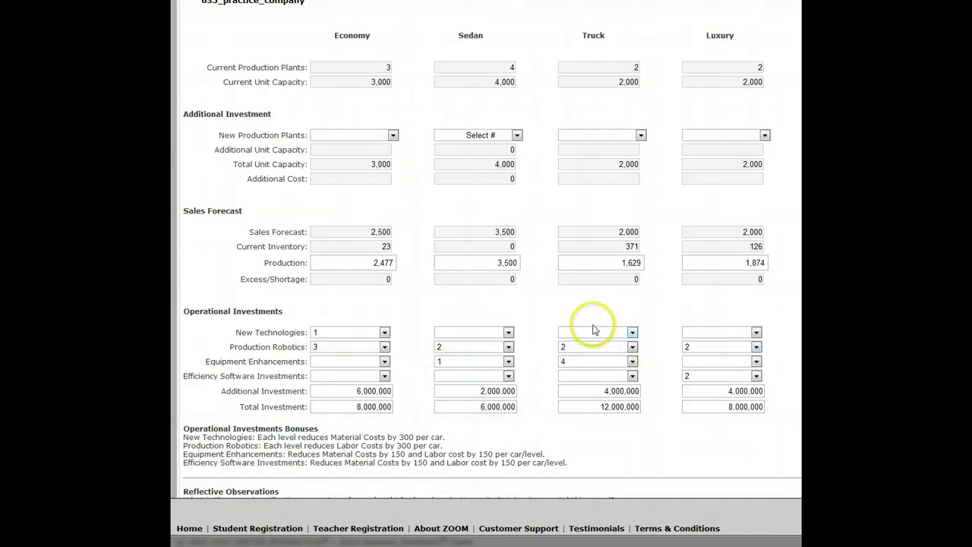
pyautogui.scroll(3, 592, 323)
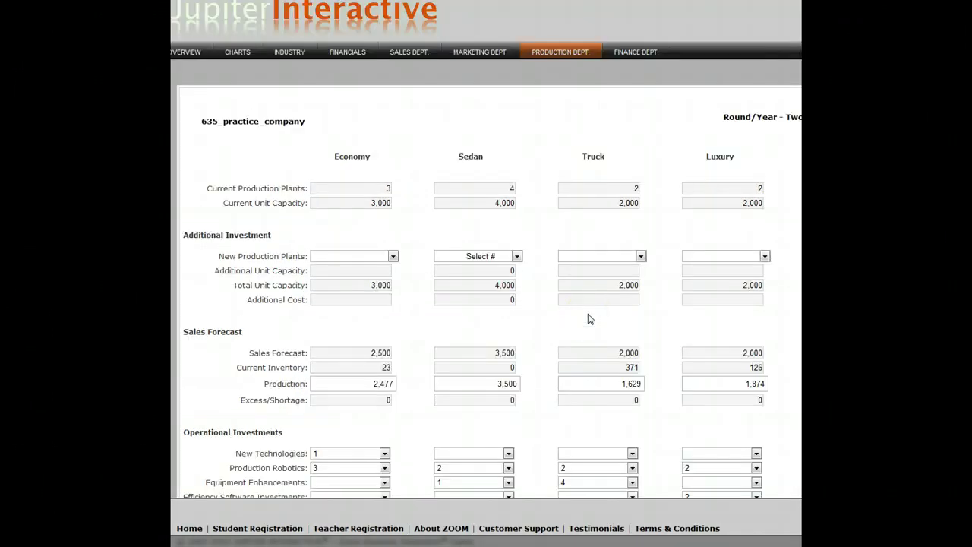
pyautogui.scroll(-9, 589, 317)
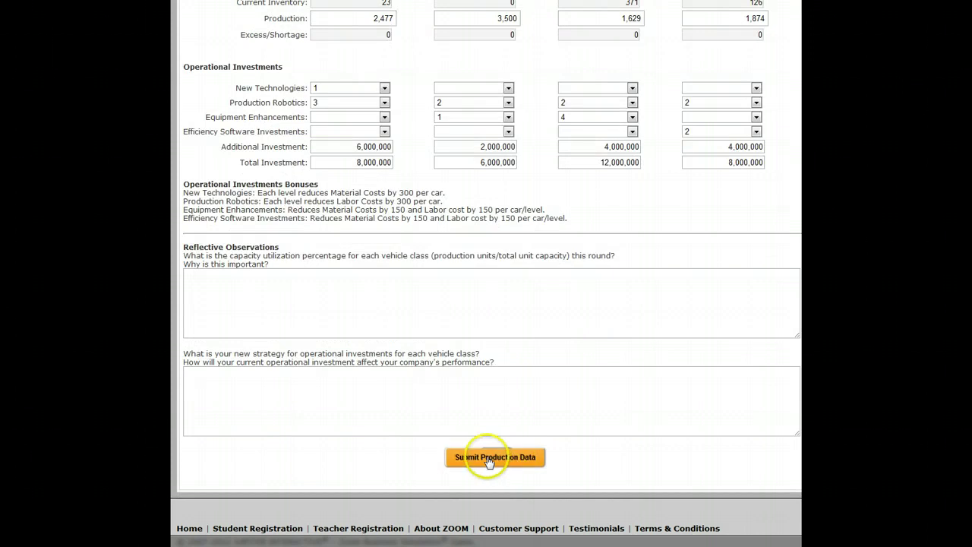
# Step: Submit production data, review the projected balance sheet, and return to the Production form
pyautogui.click(488, 458)
pyautogui.scroll(-16, 570, 300)
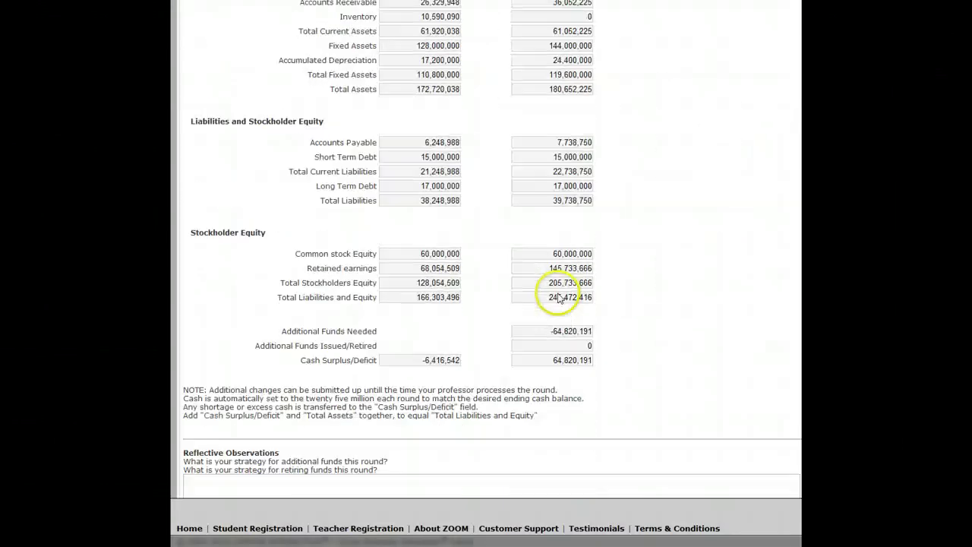
pyautogui.scroll(-4, 558, 297)
pyautogui.scroll(4, 557, 293)
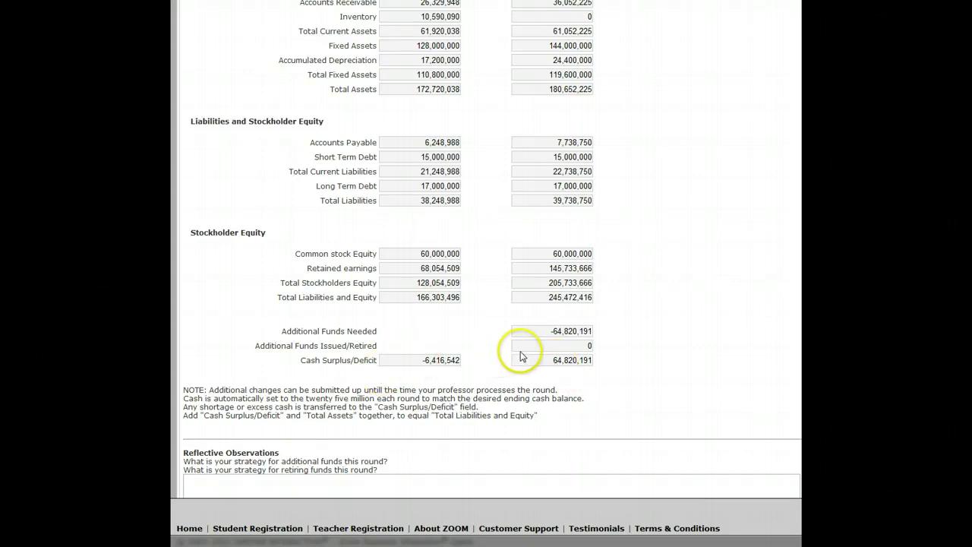
pyautogui.scroll(2, 530, 355)
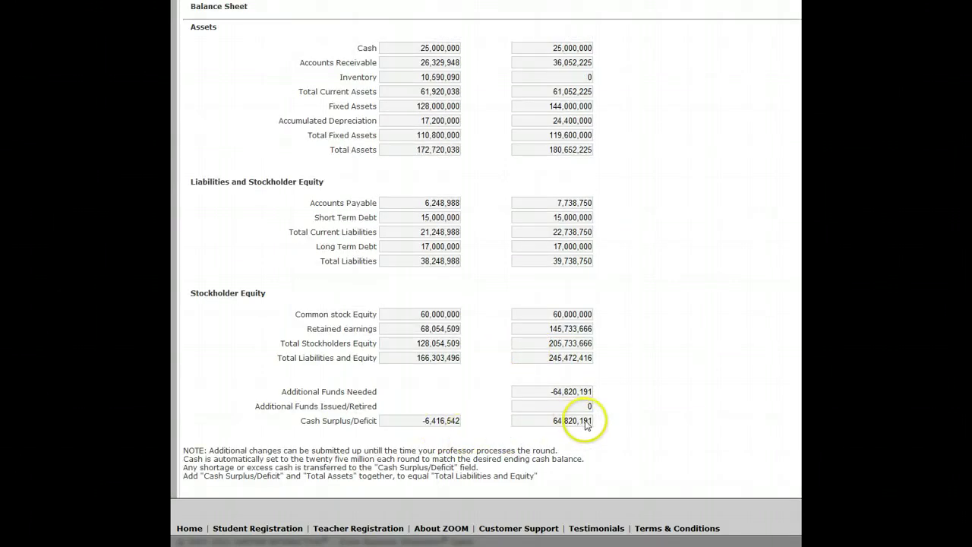
pyautogui.scroll(20, 705, 351)
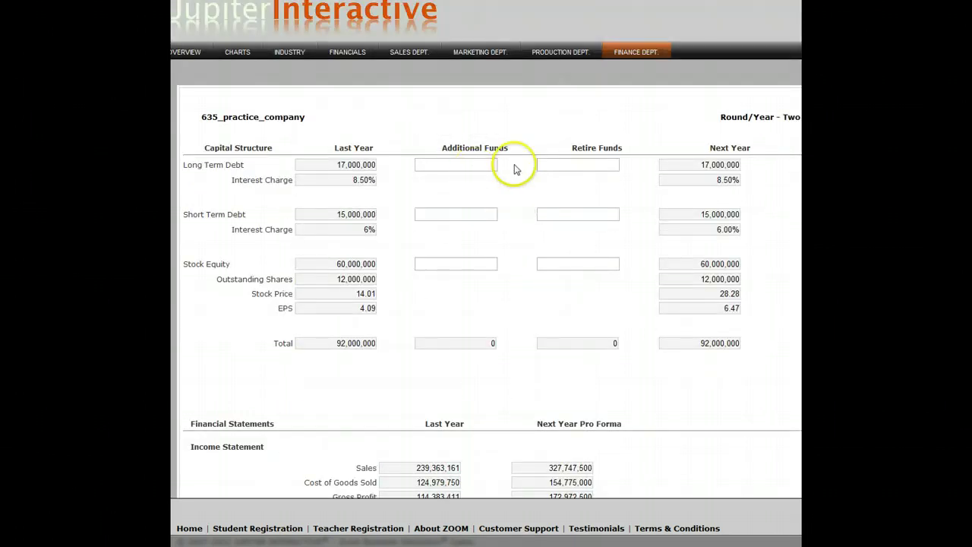
pyautogui.click(588, 164)
pyautogui.write('5')
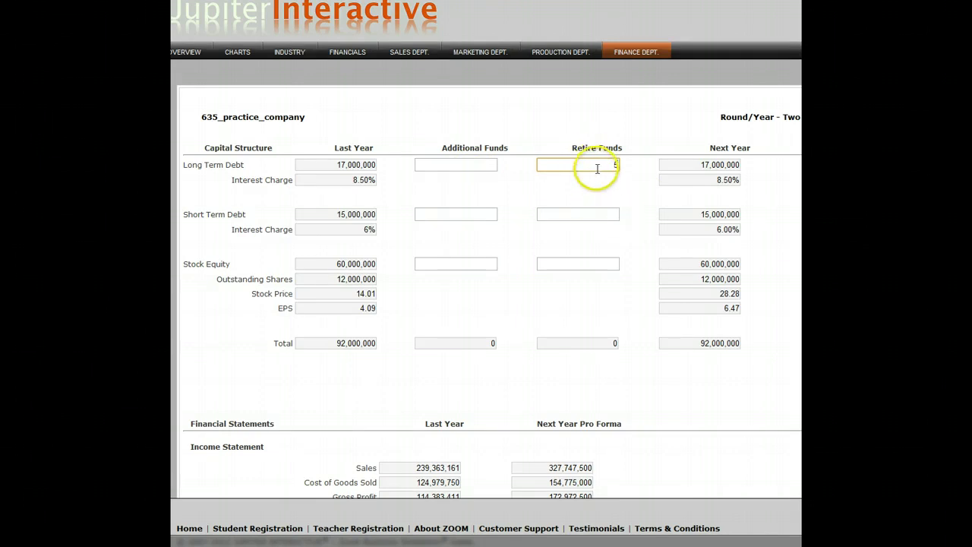
pyautogui.click(548, 53)
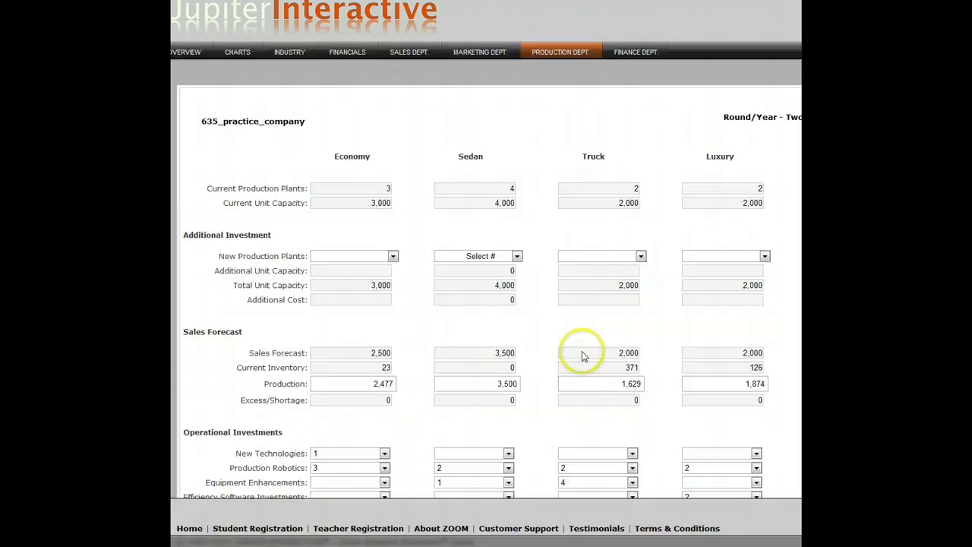
# Step: Set Sedan Efficiency Software and New Technologies to level 2, keeping Equipment Enhancements at 1
pyautogui.scroll(-3, 582, 355)
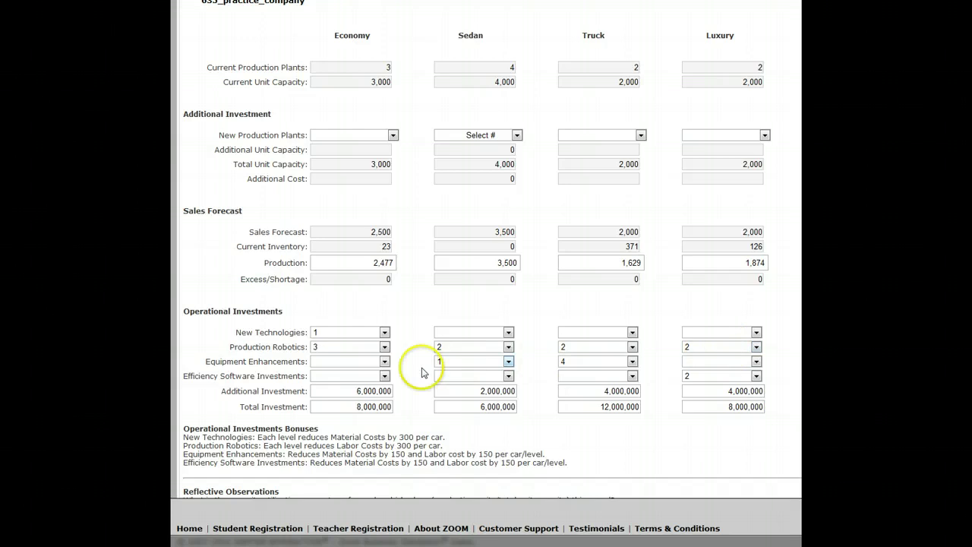
pyautogui.click(508, 362)
pyautogui.click(510, 376)
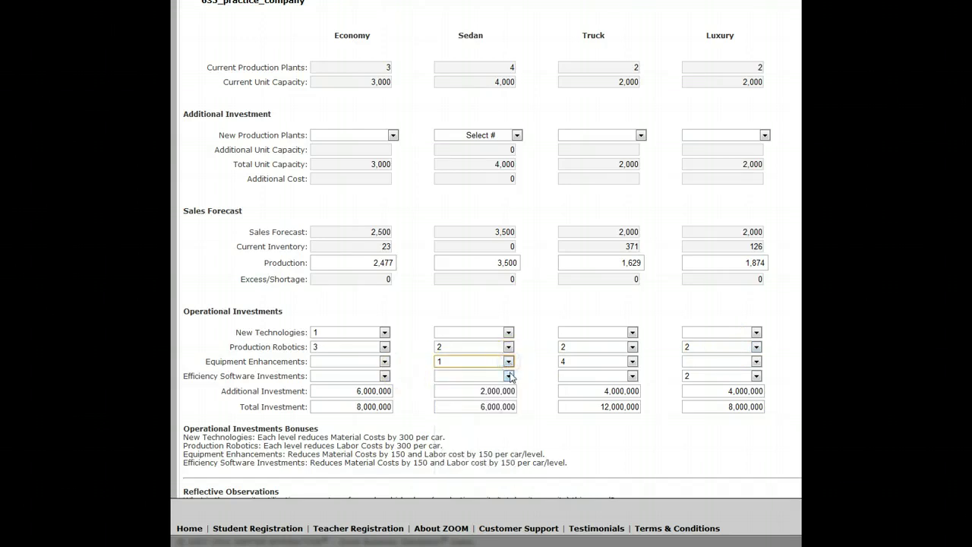
pyautogui.click(509, 376)
pyautogui.click(444, 410)
pyautogui.click(507, 331)
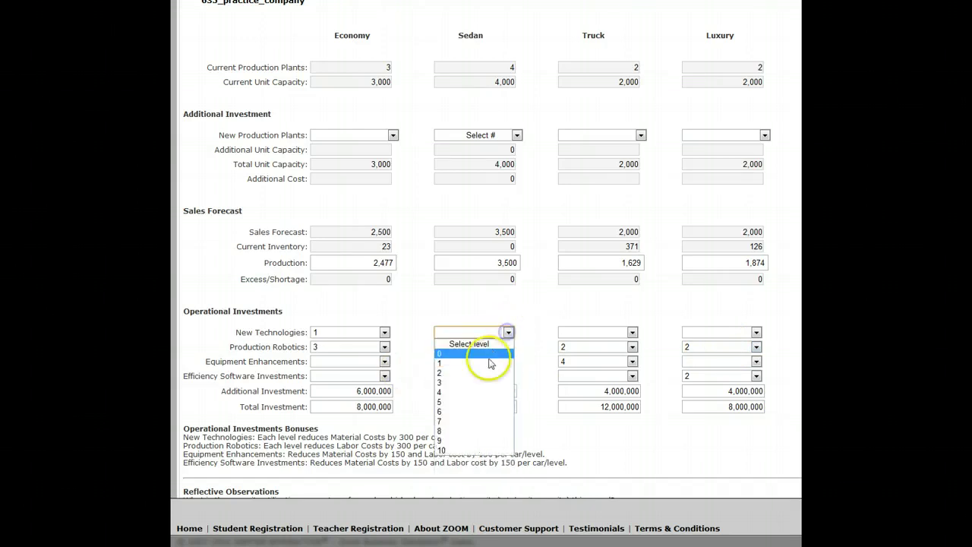
pyautogui.click(456, 373)
# Step: Set Economy Equipment and Efficiency Software to level 2 and Luxury Equipment Enhancements to 4
pyautogui.click(384, 361)
pyautogui.click(372, 402)
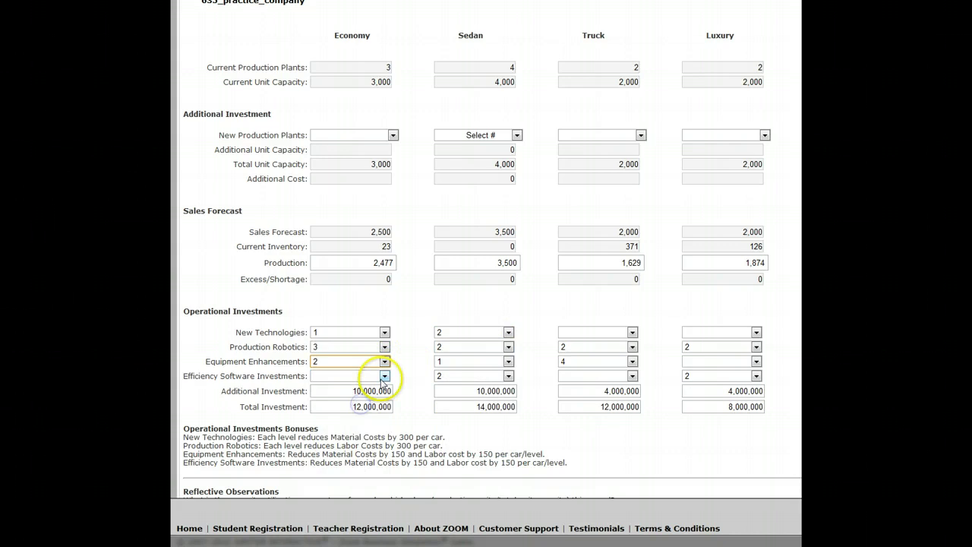
pyautogui.click(384, 376)
pyautogui.click(365, 417)
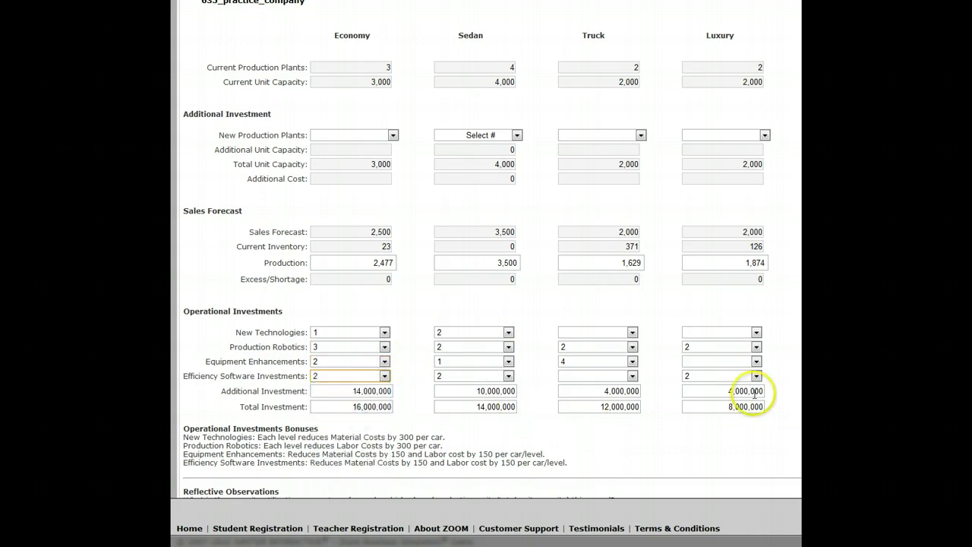
pyautogui.click(756, 361)
pyautogui.click(721, 419)
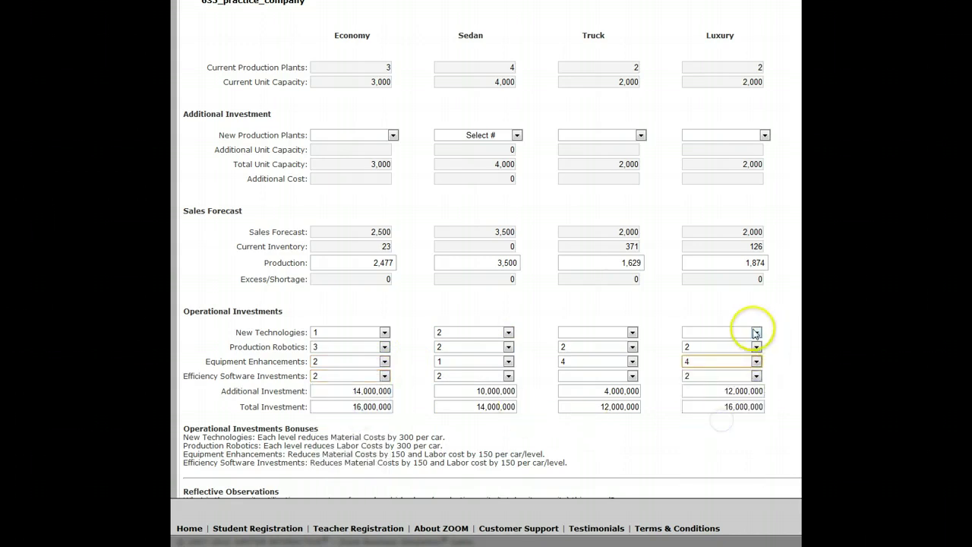
pyautogui.scroll(-3, 681, 427)
# Step: Submit the updated production data and enter 7,000,000 of long-term debt to retire
pyautogui.click(496, 457)
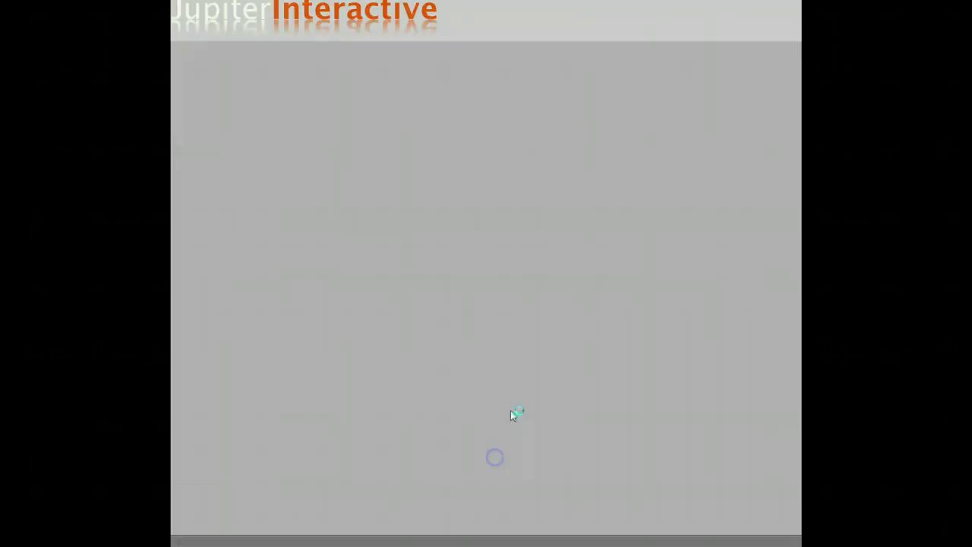
pyautogui.scroll(-10, 577, 319)
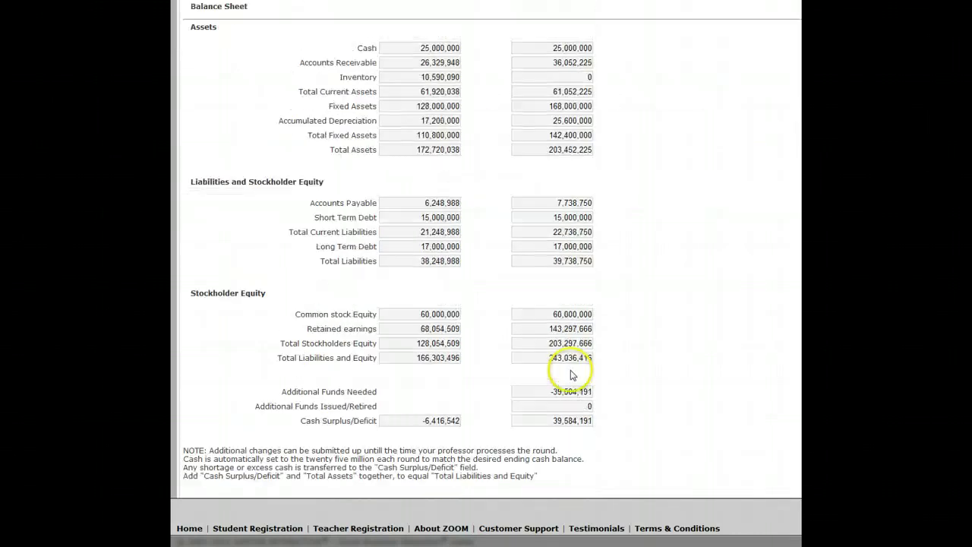
pyautogui.scroll(10, 559, 451)
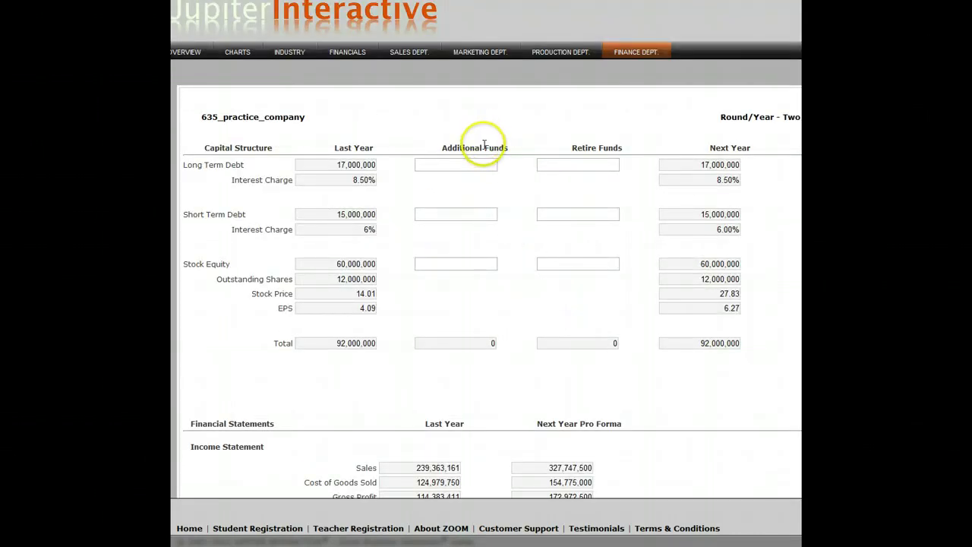
pyautogui.click(571, 165)
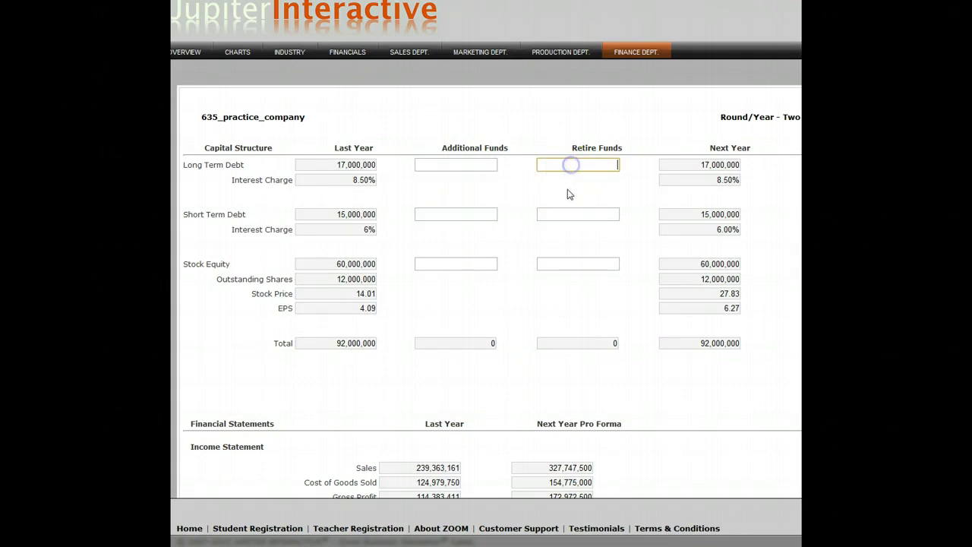
pyautogui.write('700000')
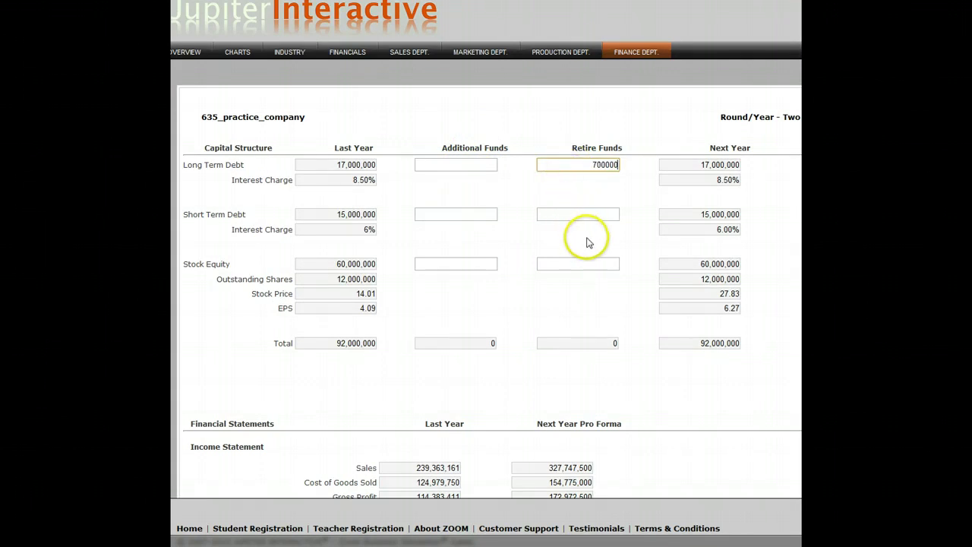
pyautogui.click(588, 241)
pyautogui.click(612, 164)
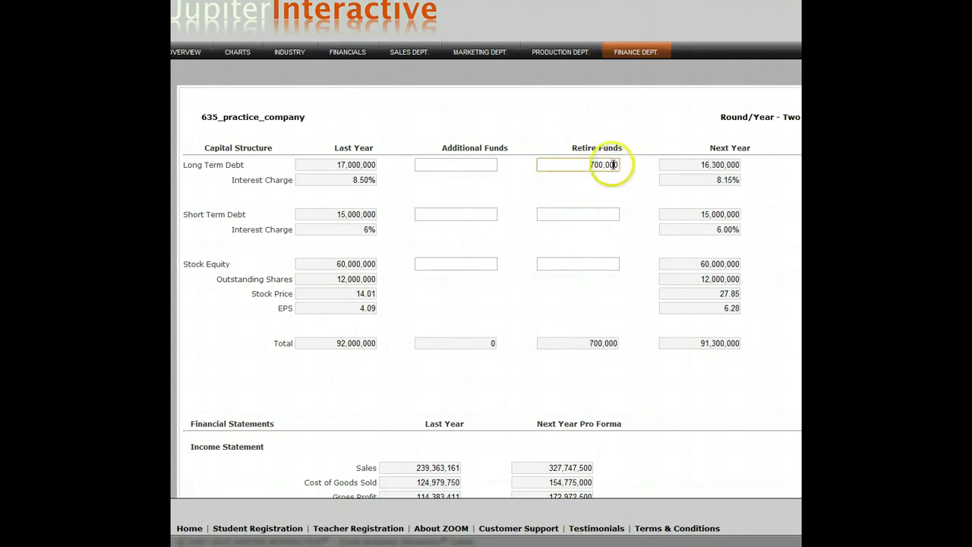
# Step: Retire 10,000,000 of stock equity and review the projected 23,245,691 cash surplus
pyautogui.click(607, 264)
pyautogui.write('1,000,000')
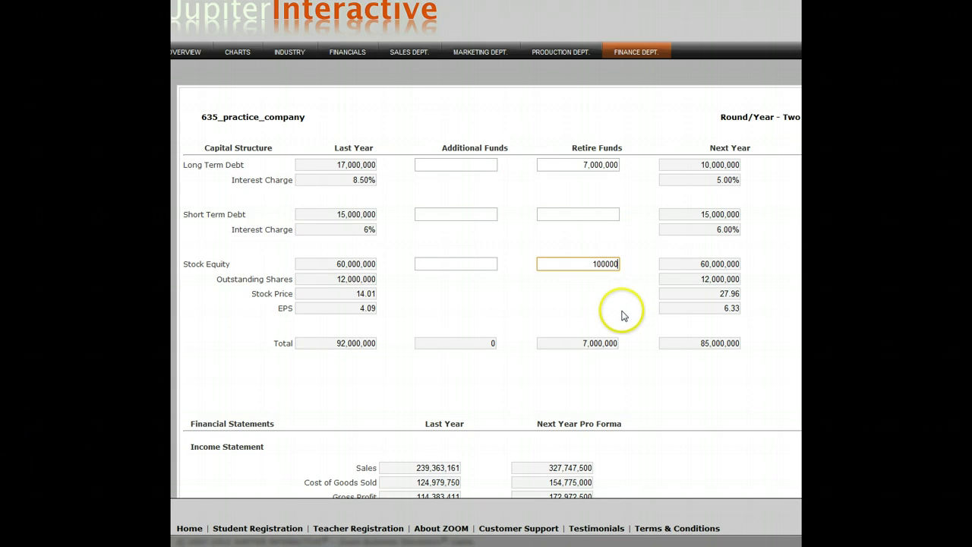
pyautogui.click(621, 310)
pyautogui.click(621, 264)
pyautogui.write('000')
pyautogui.click(622, 293)
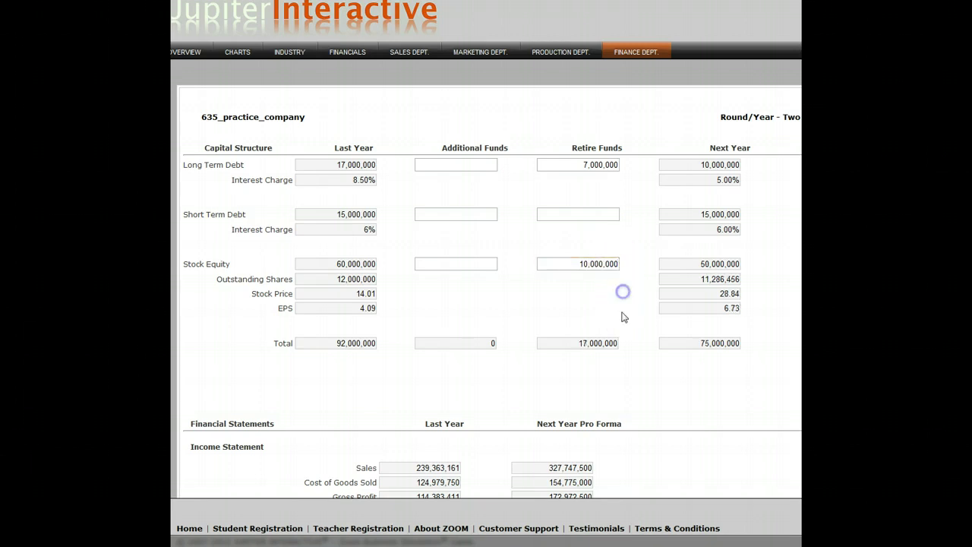
pyautogui.scroll(-10, 623, 275)
pyautogui.scroll(-1, 607, 262)
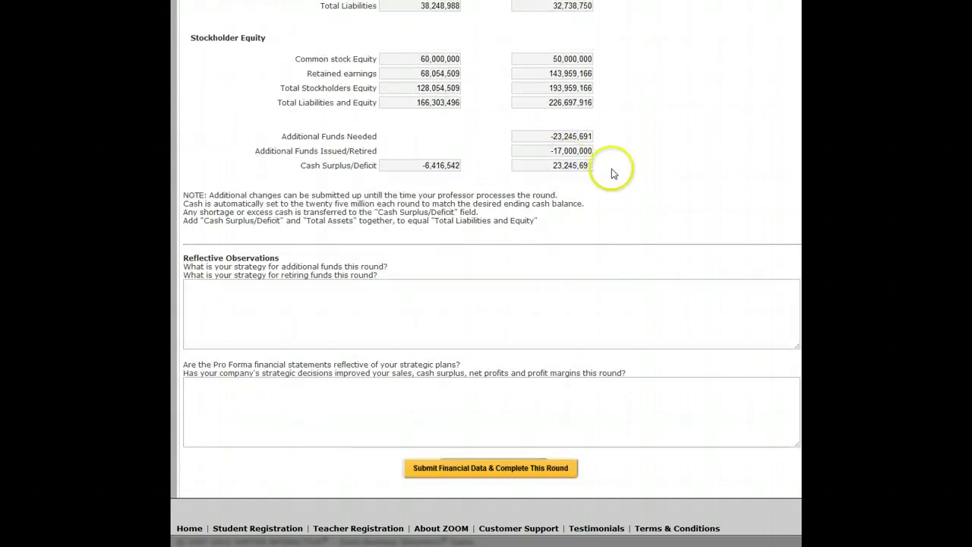
pyautogui.click(612, 245)
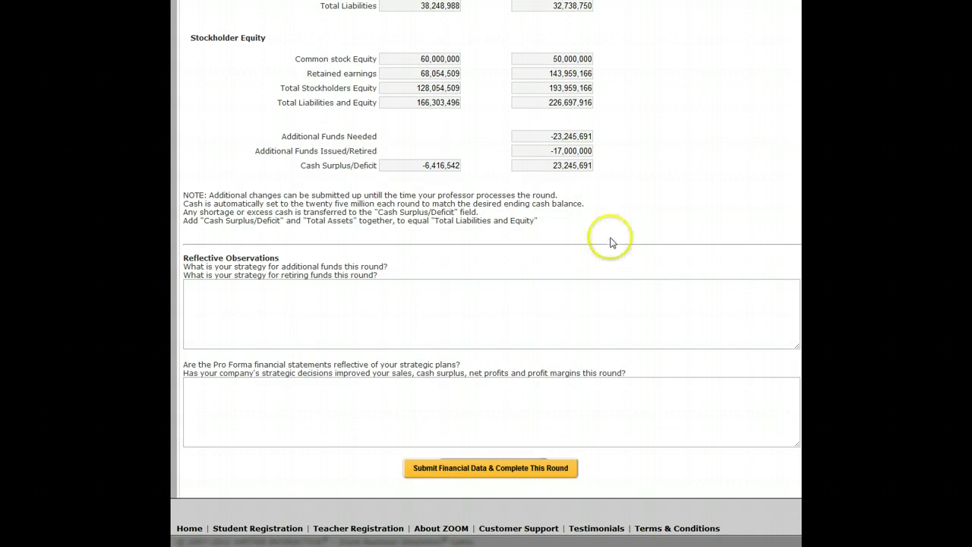
pyautogui.scroll(3, 582, 255)
pyautogui.scroll(9, 583, 256)
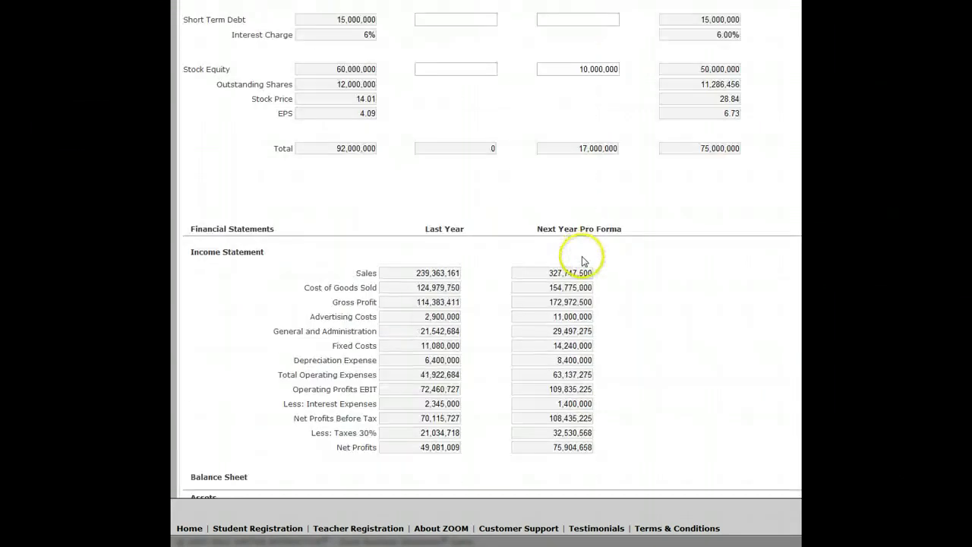
pyautogui.scroll(-8, 584, 254)
pyautogui.scroll(5, 584, 258)
pyautogui.scroll(5, 585, 262)
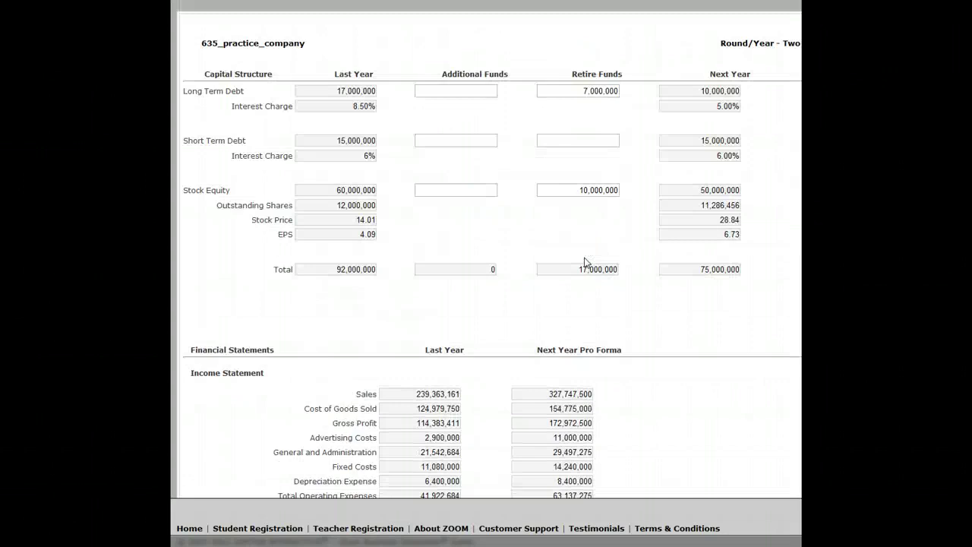
pyautogui.scroll(2, 584, 262)
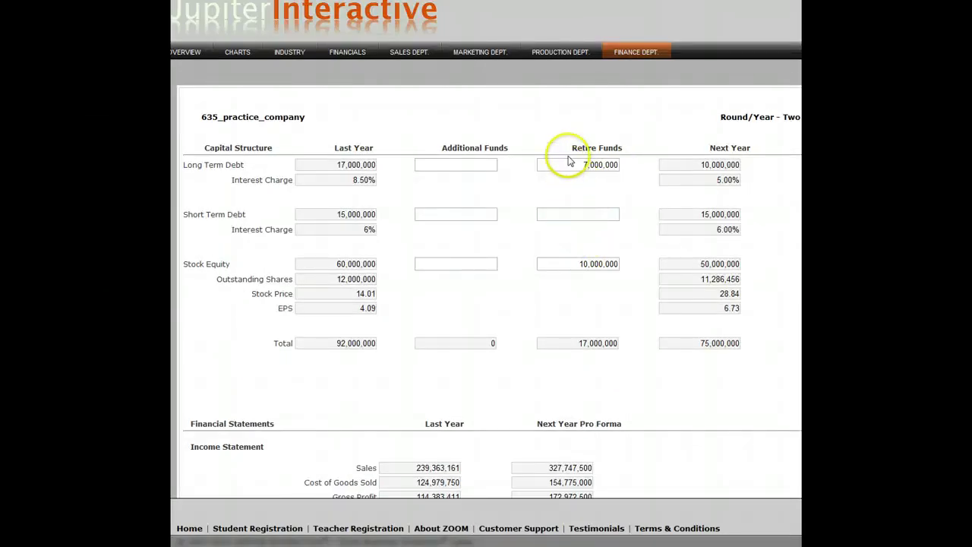
# Step: Note current inventories (Truck 371, Luxury 126, Economy 23), then submit the production data
pyautogui.click(553, 50)
pyautogui.scroll(-1, 562, 349)
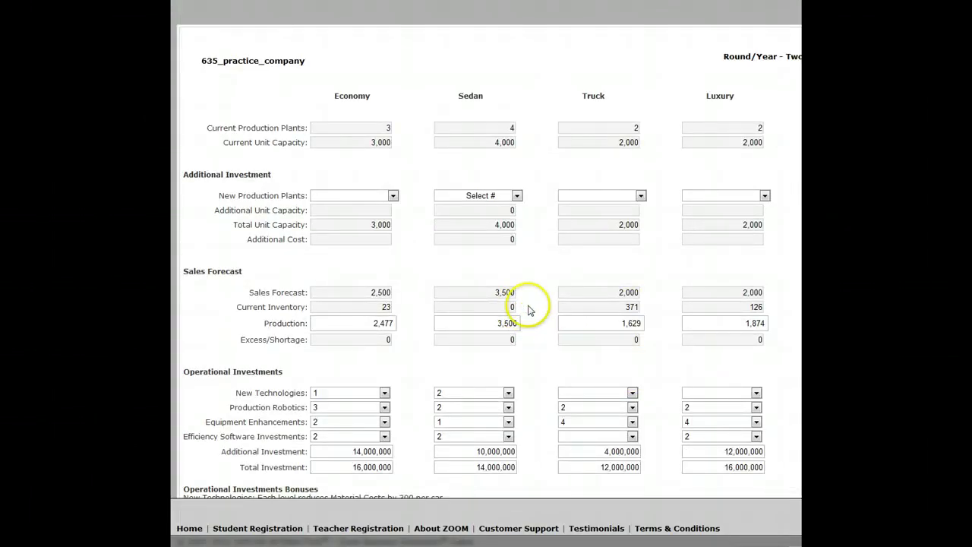
pyautogui.moveTo(622, 315); pyautogui.dragTo(640, 307)
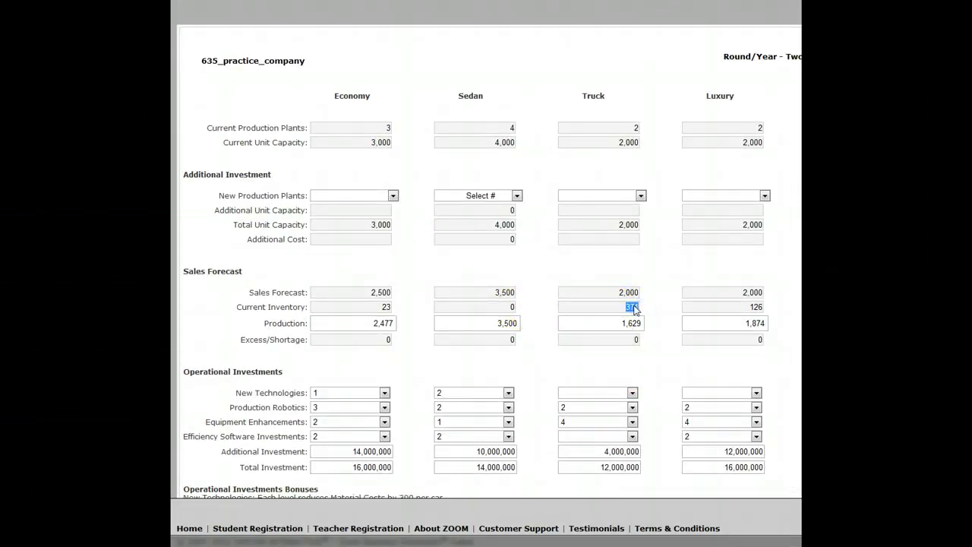
pyautogui.moveTo(683, 308); pyautogui.dragTo(788, 308)
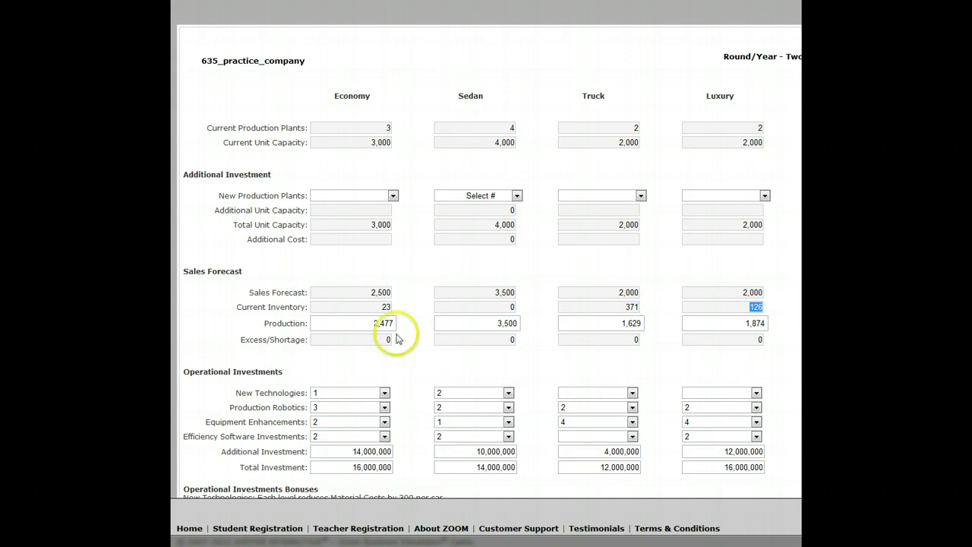
pyautogui.moveTo(379, 307); pyautogui.dragTo(407, 309)
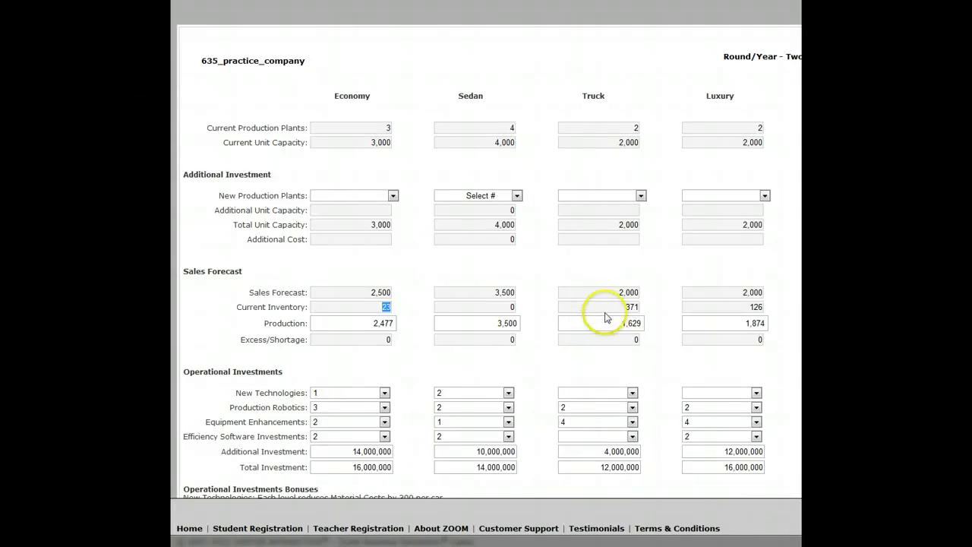
pyautogui.scroll(2, 600, 317)
pyautogui.scroll(-10, 564, 163)
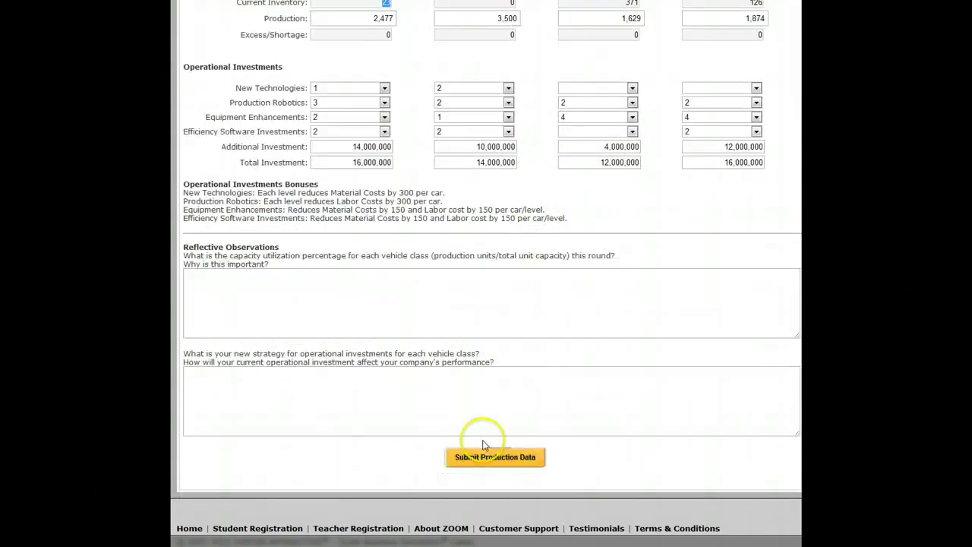
pyautogui.click(493, 457)
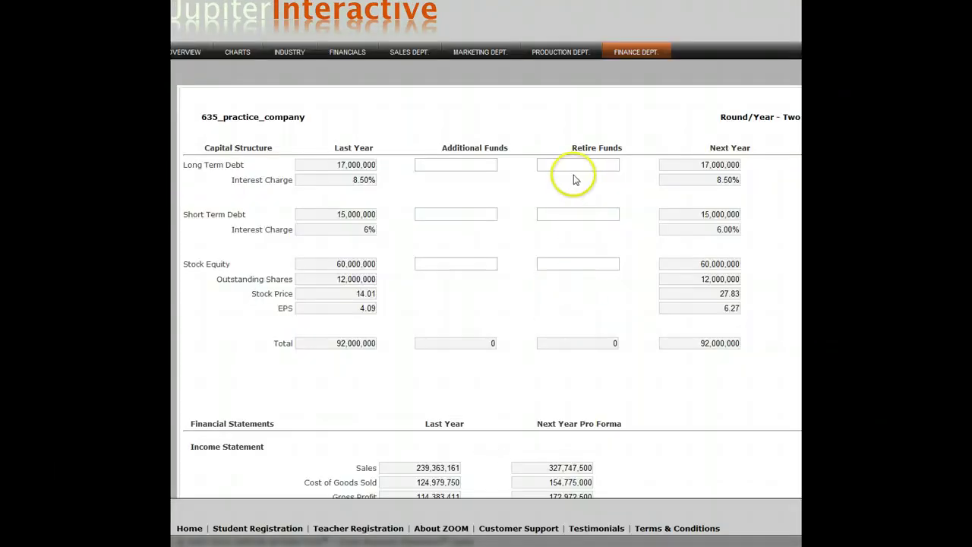
# Step: Enter 7,000,000 of long-term debt and 10,000,000 of stock equity to retire
pyautogui.click(611, 163)
pyautogui.write('7000000')
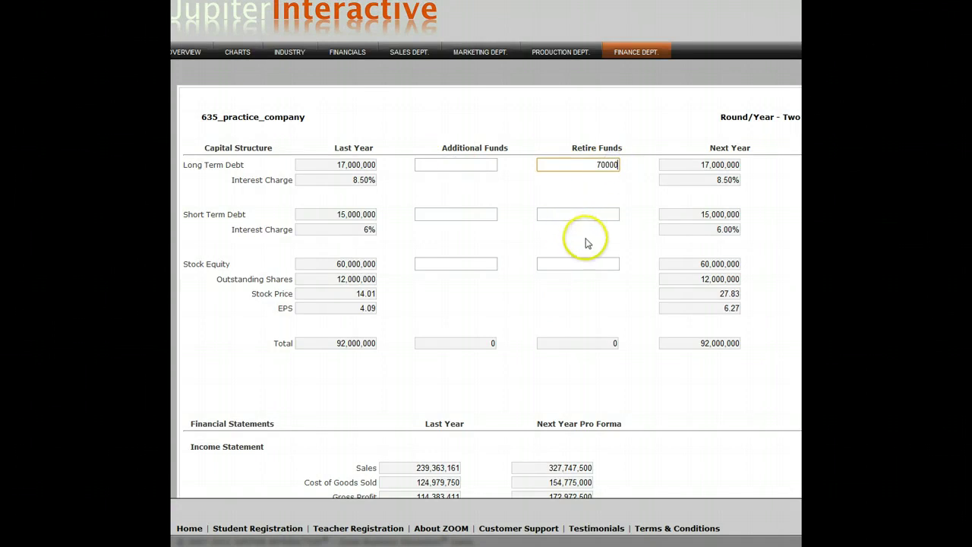
pyautogui.click(585, 240)
pyautogui.click(592, 263)
pyautogui.write('1000000')
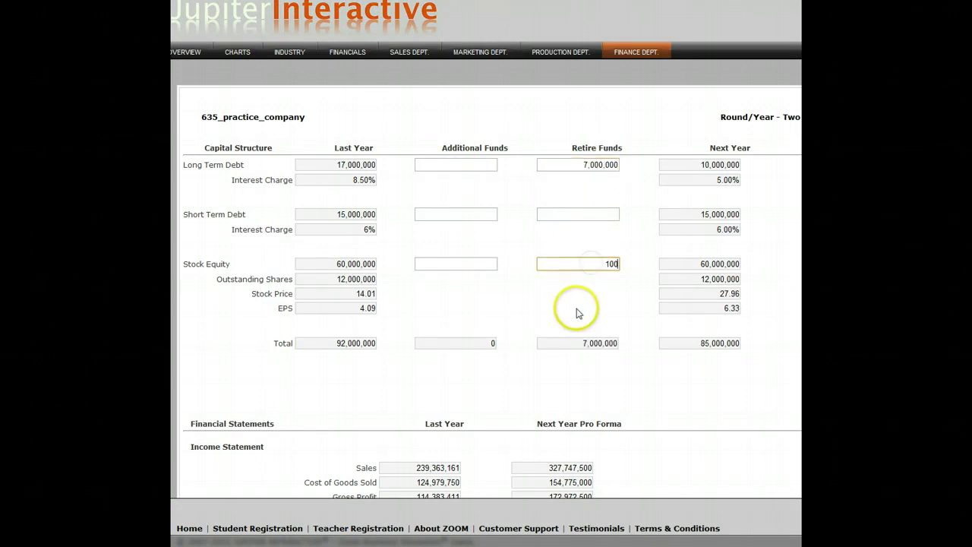
pyautogui.click(580, 317)
pyautogui.click(613, 262)
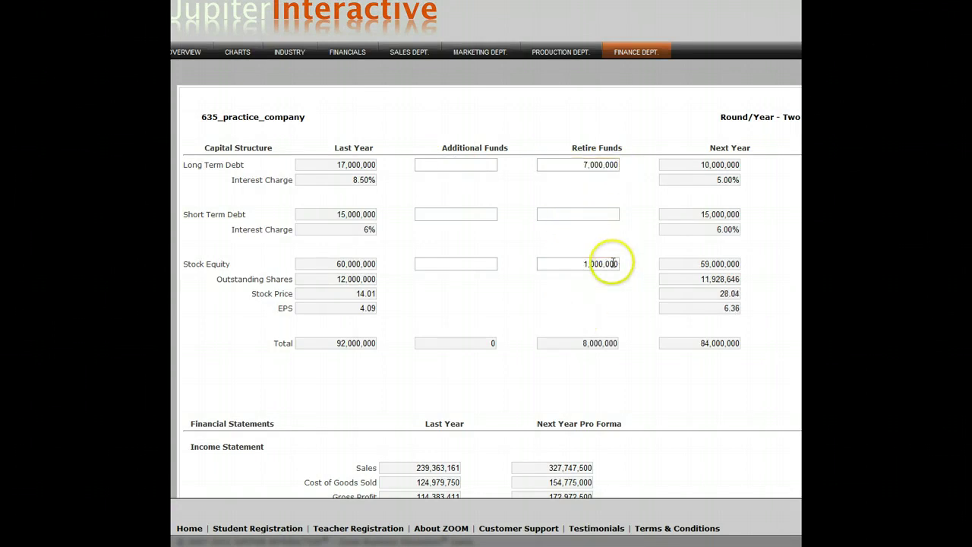
pyautogui.write('0')
pyautogui.click(603, 285)
# Step: Submit the financial data to complete the round
pyautogui.scroll(-10, 492, 307)
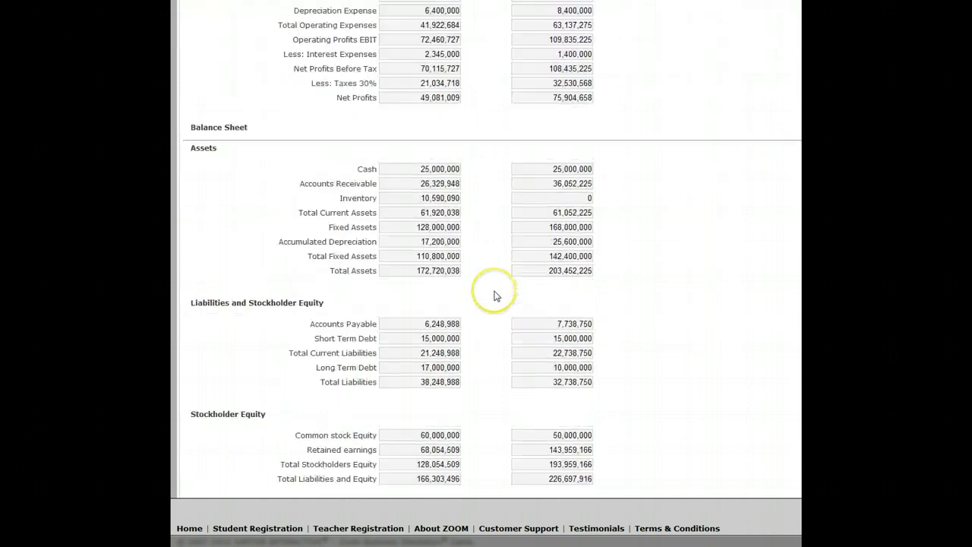
pyautogui.scroll(-3, 557, 296)
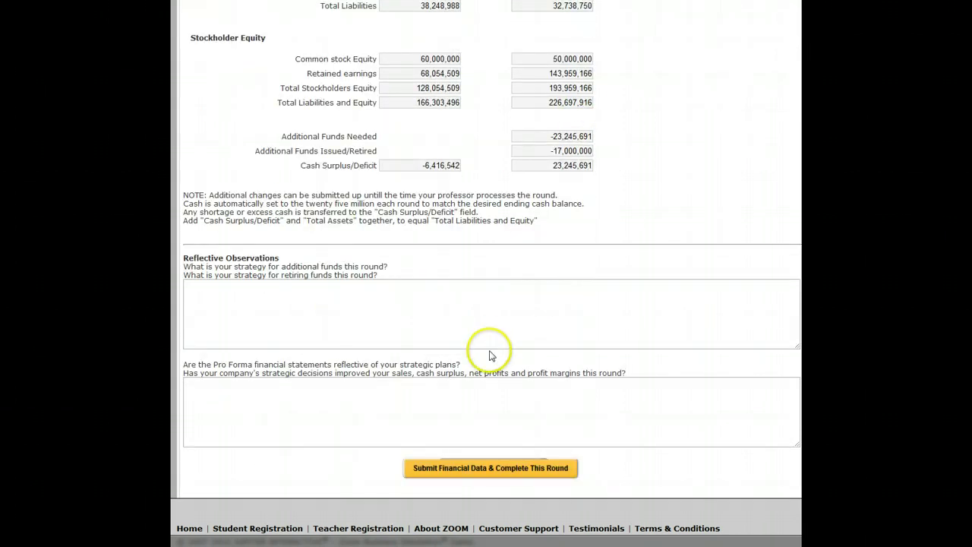
pyautogui.click(478, 467)
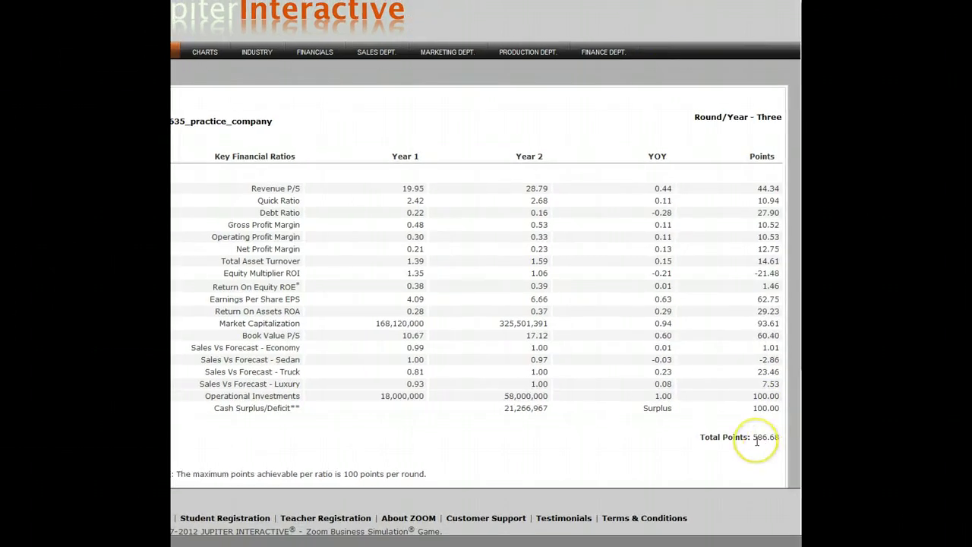
pyautogui.moveTo(756, 440); pyautogui.dragTo(781, 440)
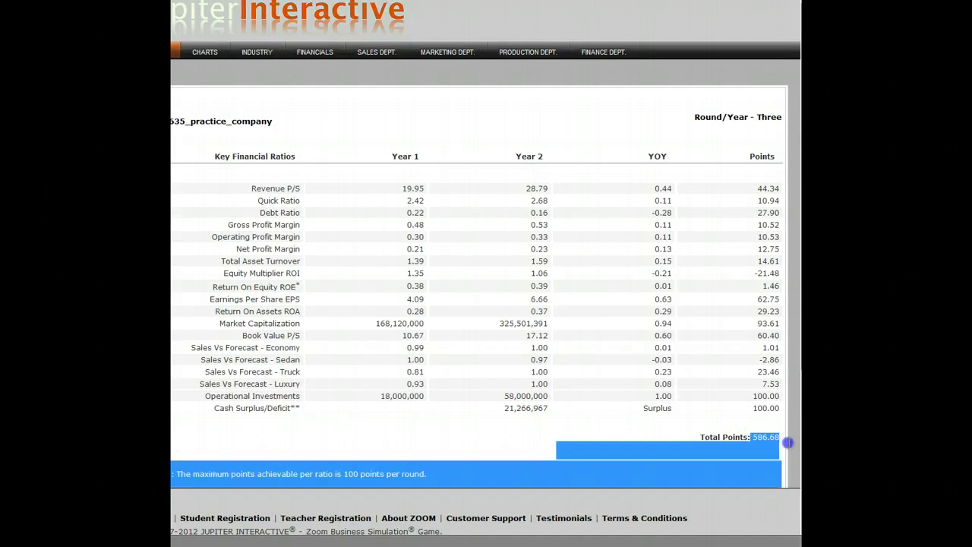
pyautogui.click(752, 421)
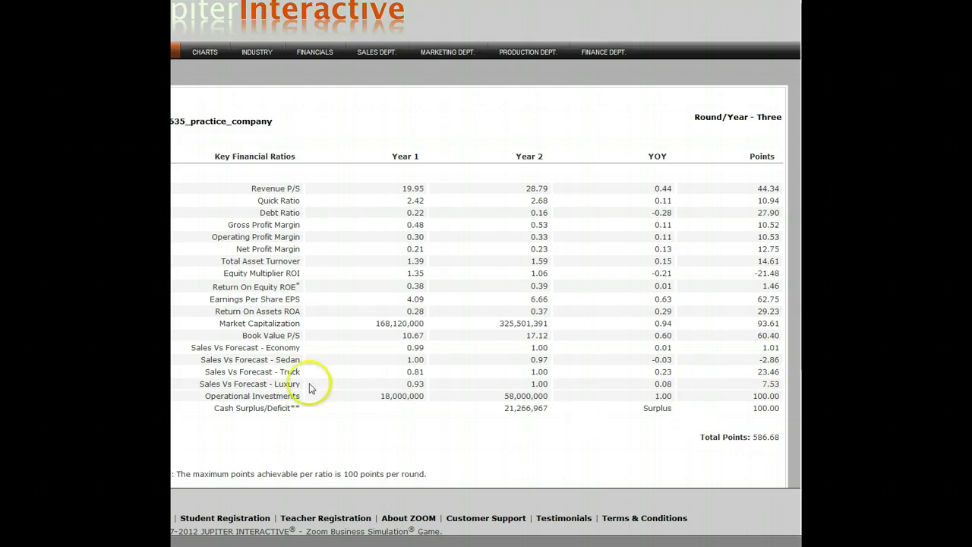
pyautogui.moveTo(175, 396); pyautogui.dragTo(307, 398)
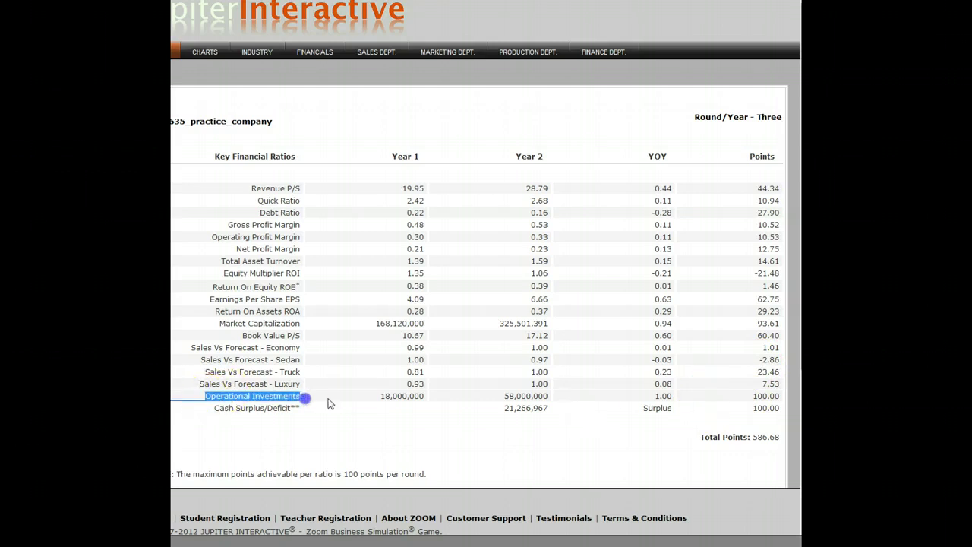
pyautogui.click(540, 393)
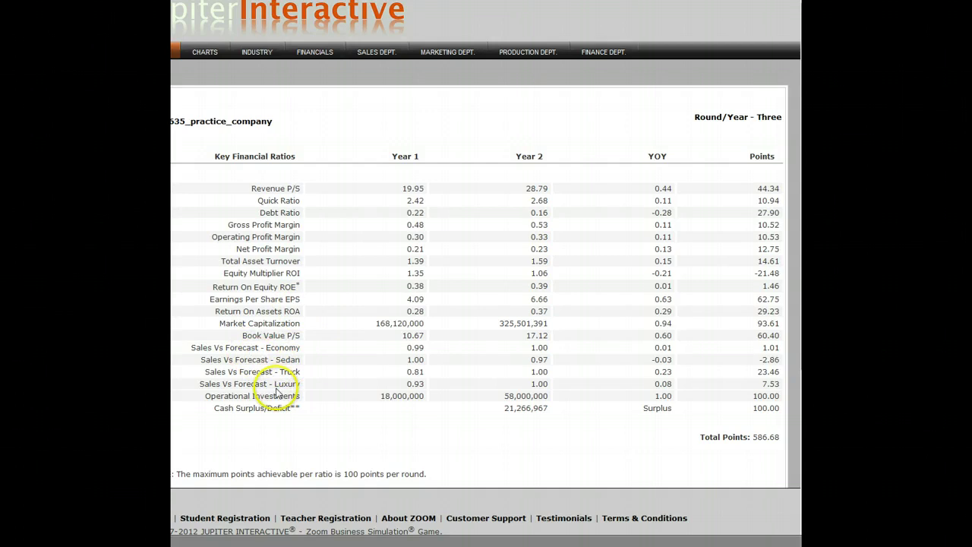
# Step: Highlight the Sales Vs Forecast, Operational Investments and Cash Surplus/Deficit rows, then go to Charts
pyautogui.click(216, 395)
pyautogui.moveTo(216, 395); pyautogui.dragTo(304, 388)
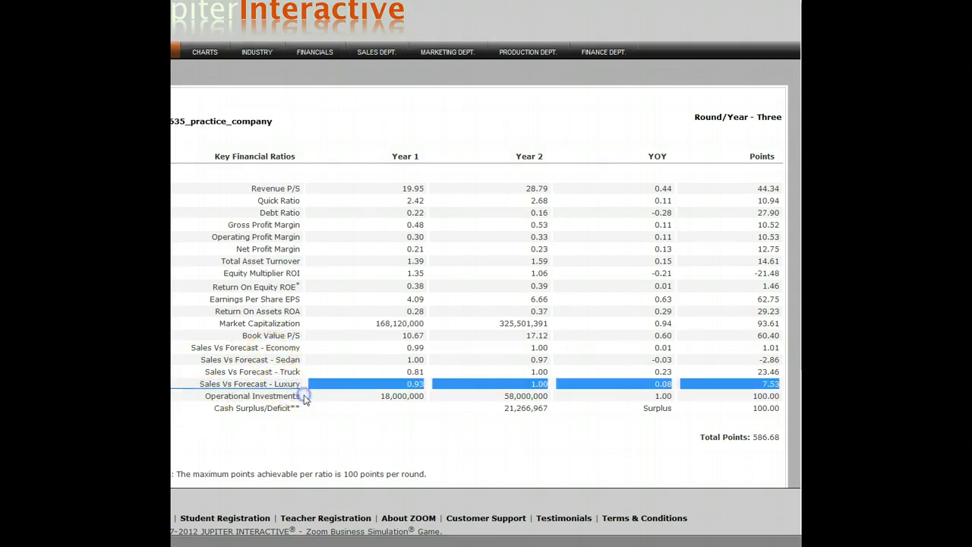
pyautogui.click(291, 389)
pyautogui.moveTo(201, 395); pyautogui.dragTo(301, 395)
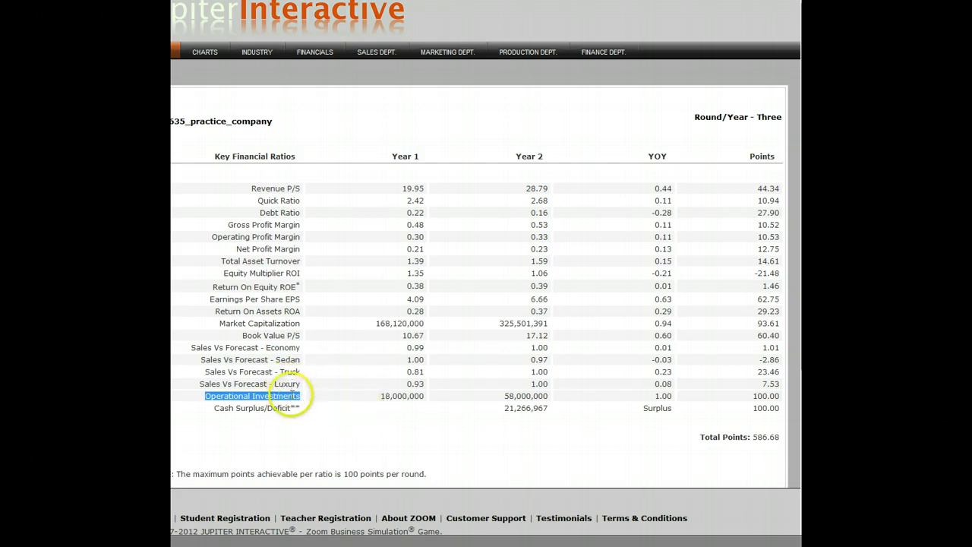
pyautogui.moveTo(214, 408); pyautogui.dragTo(298, 411)
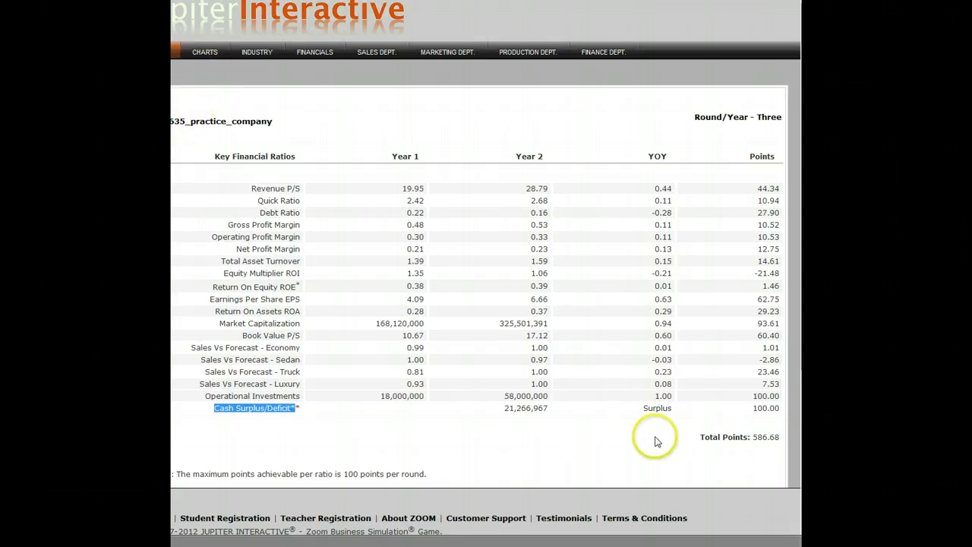
pyautogui.click(205, 51)
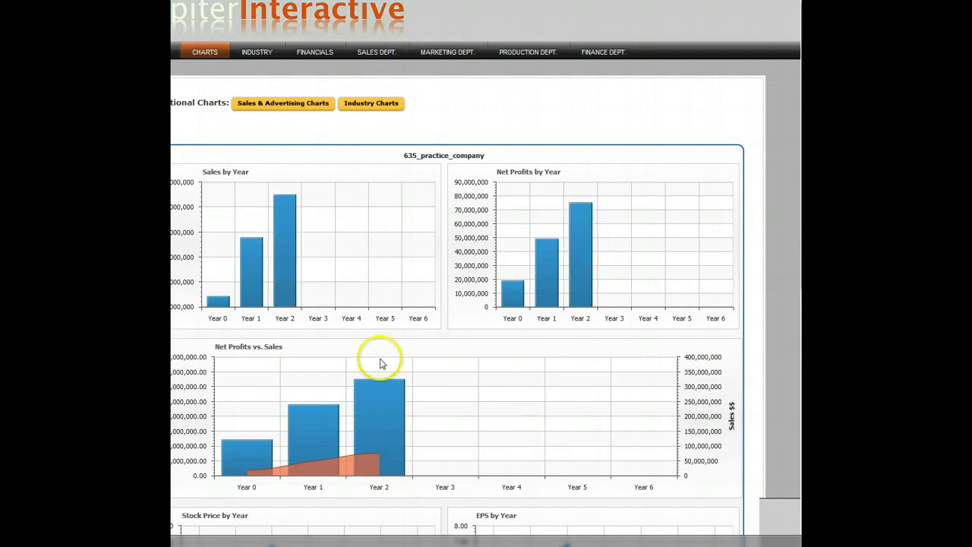
pyautogui.scroll(-5, 380, 364)
pyautogui.scroll(-2, 380, 373)
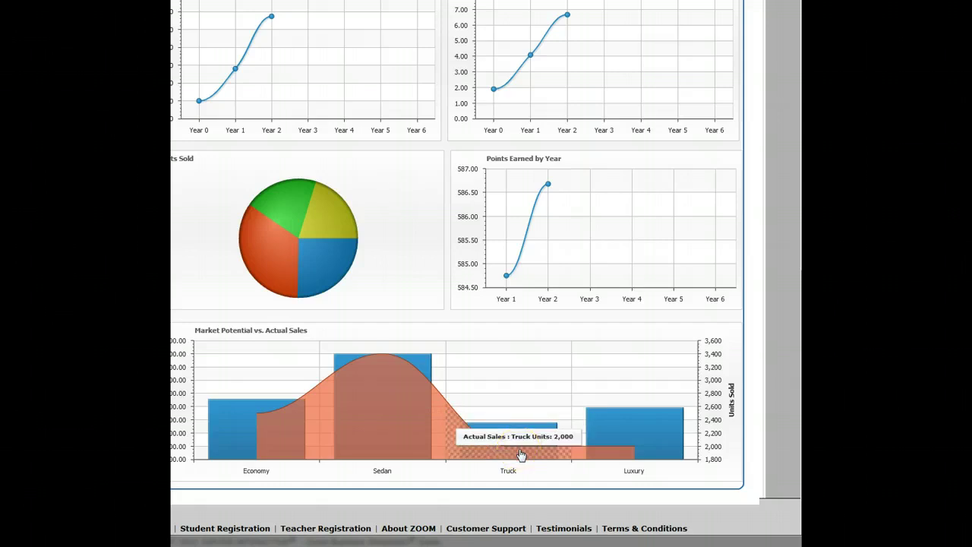
pyautogui.click(581, 454)
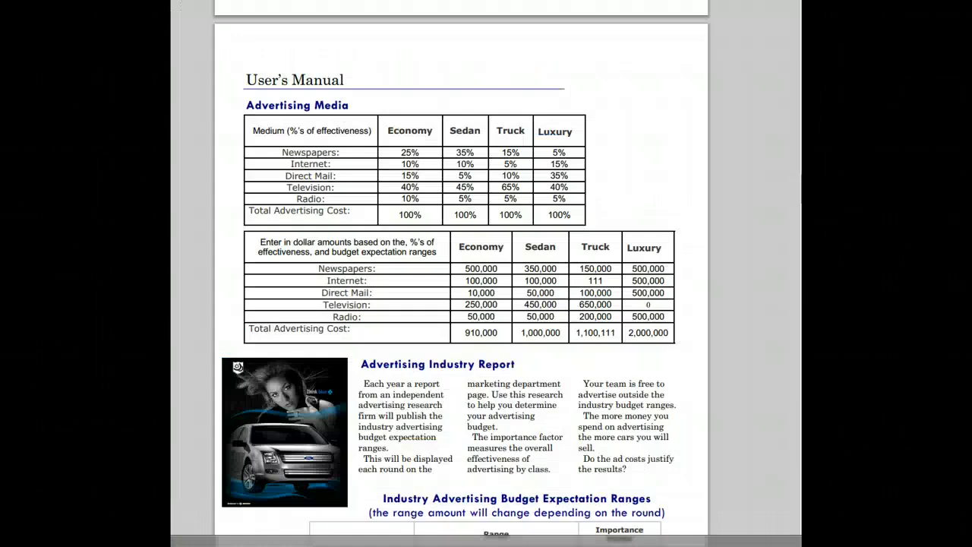
pyautogui.scroll(5, 459, 228)
pyautogui.scroll(10, 454, 236)
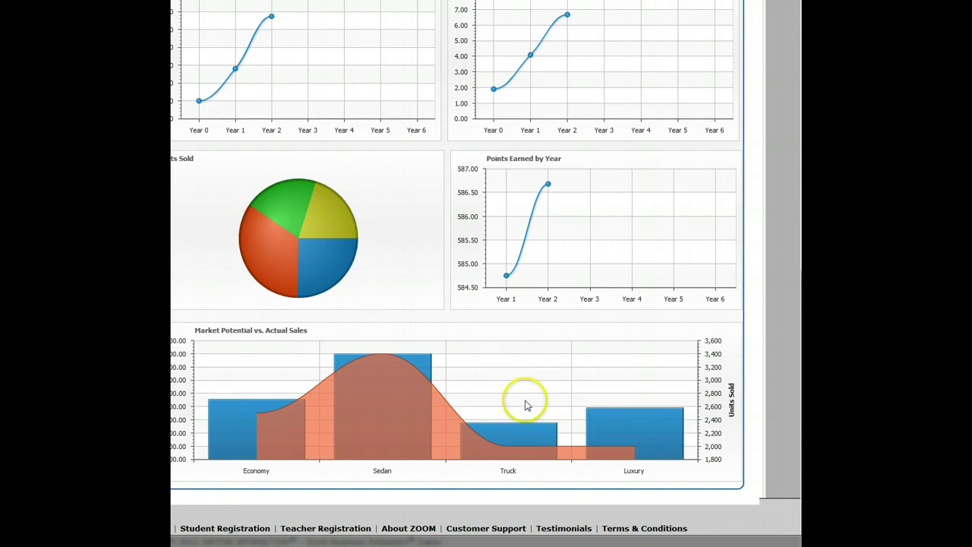
pyautogui.moveTo(332, 414)
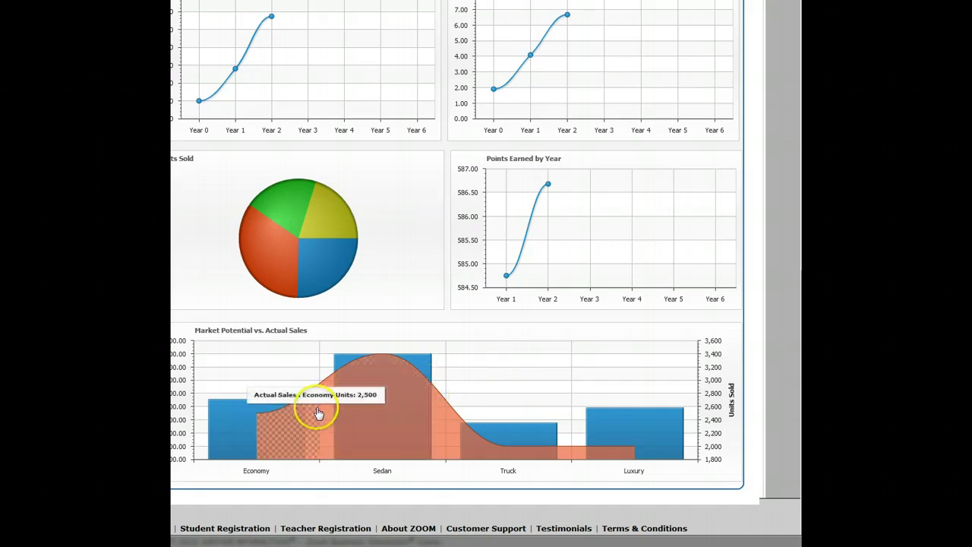
pyautogui.moveTo(274, 410)
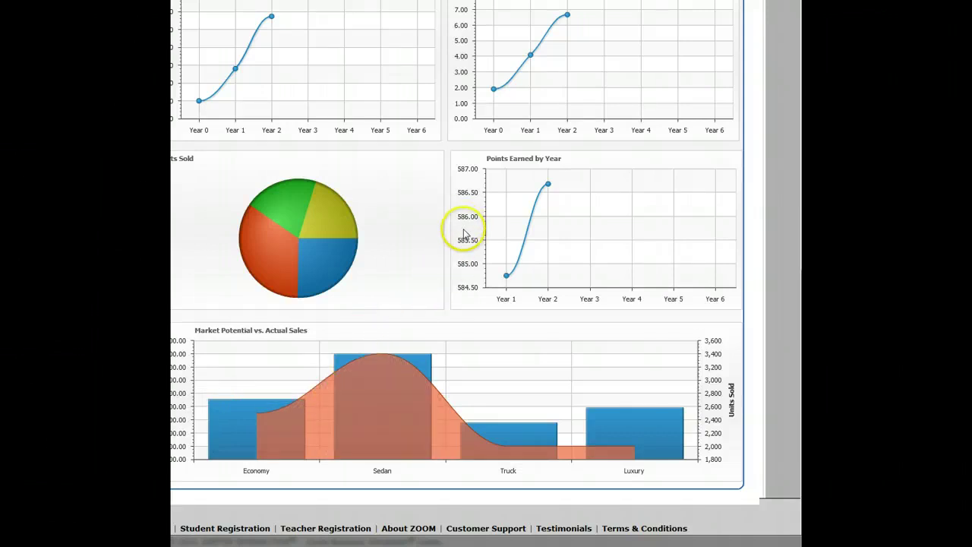
pyautogui.scroll(7, 461, 231)
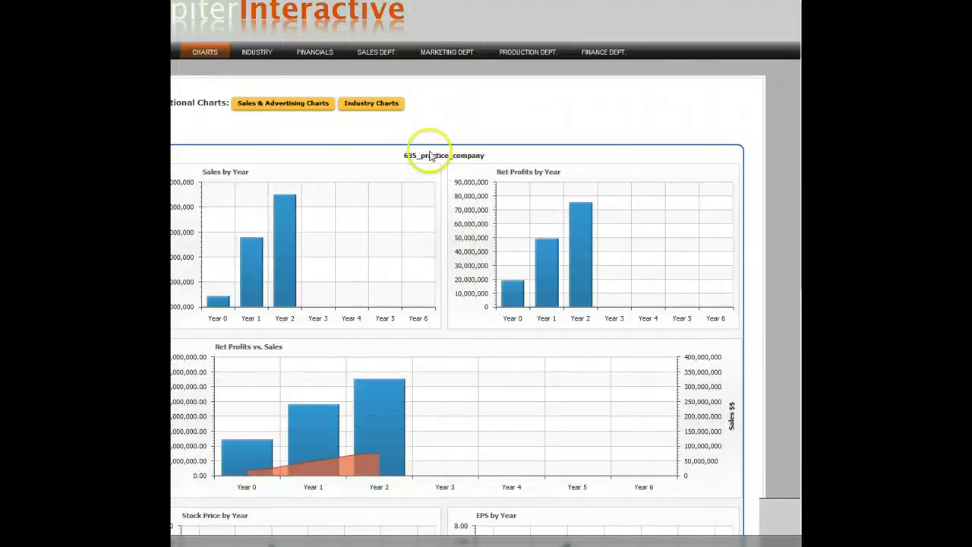
pyautogui.scroll(-6, 501, 296)
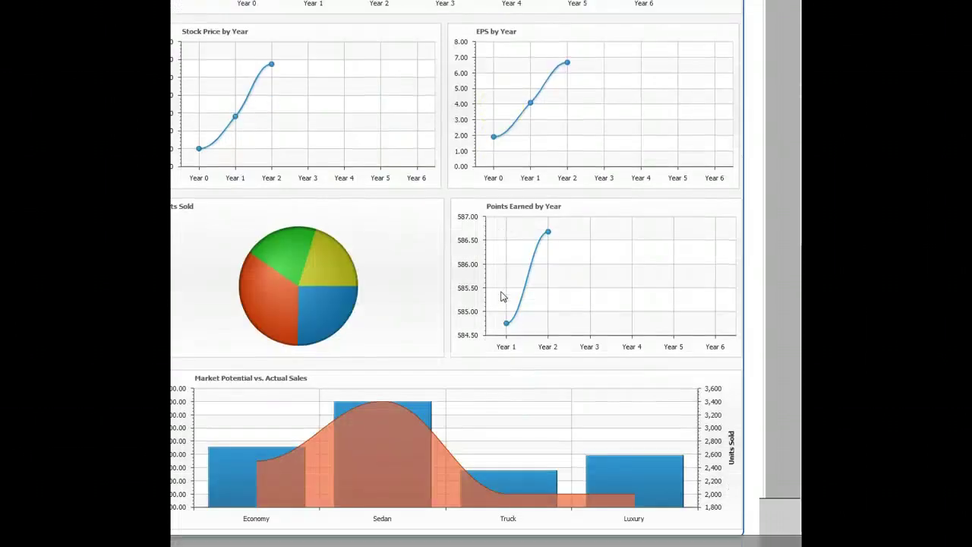
pyautogui.scroll(6, 501, 296)
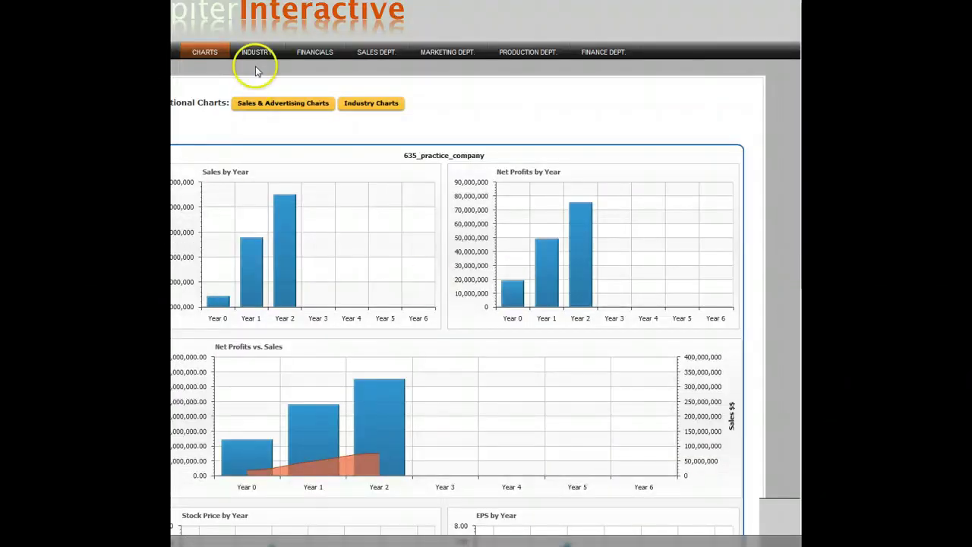
# Step: Open the Industry page and scroll the Year 2 company comparison down to the points totals
pyautogui.click(255, 71)
pyautogui.scroll(-2, 369, 326)
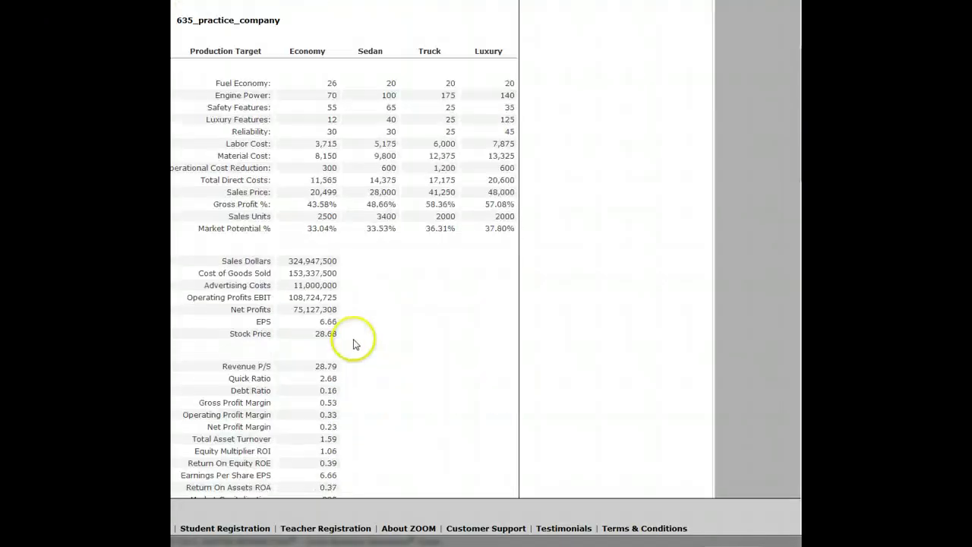
pyautogui.scroll(-3, 354, 344)
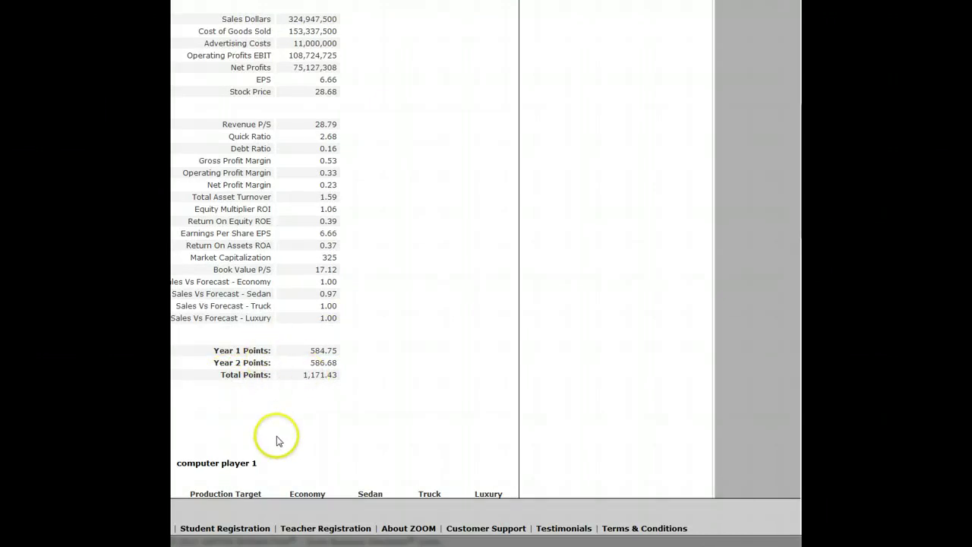
pyautogui.scroll(5, 277, 440)
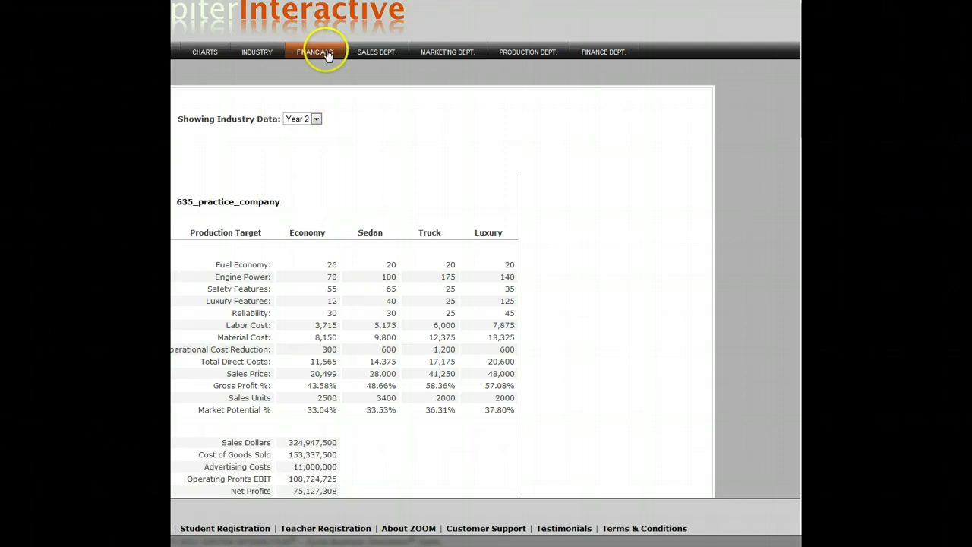
# Step: Open the blank Year Three Sales Dept. form and scroll through its vehicle class tables
pyautogui.click(384, 53)
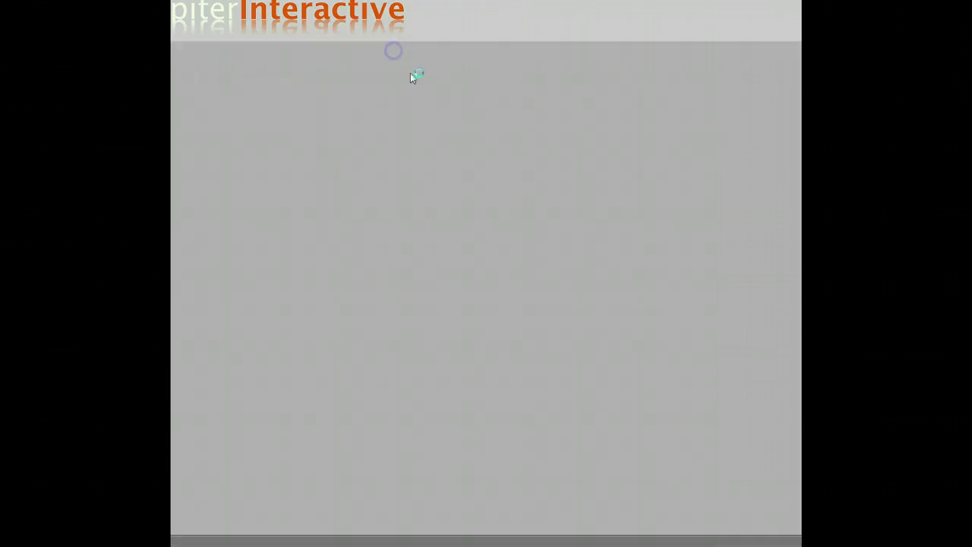
pyautogui.scroll(-5, 347, 228)
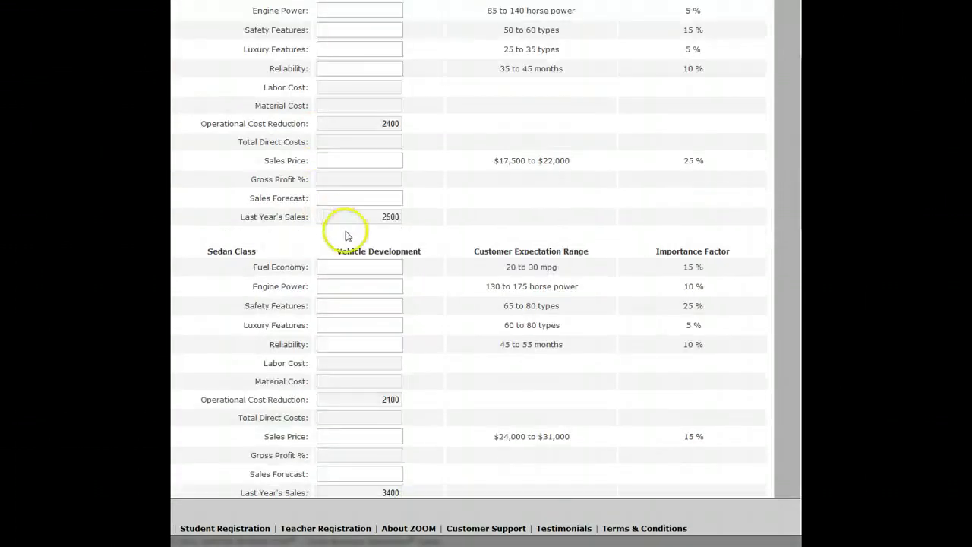
pyautogui.scroll(5, 352, 238)
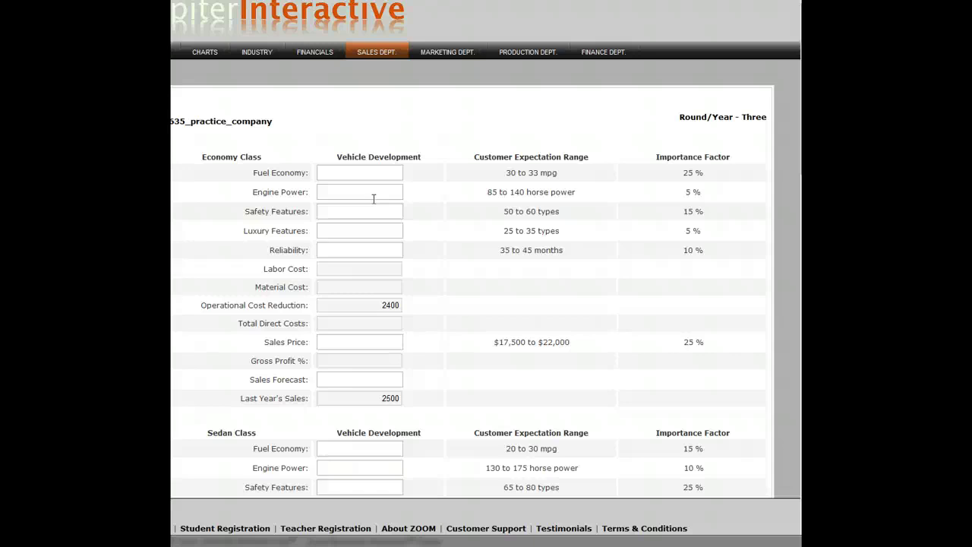
# Step: Step through the Year Three Marketing and Production forms to the Finance form
pyautogui.click(427, 58)
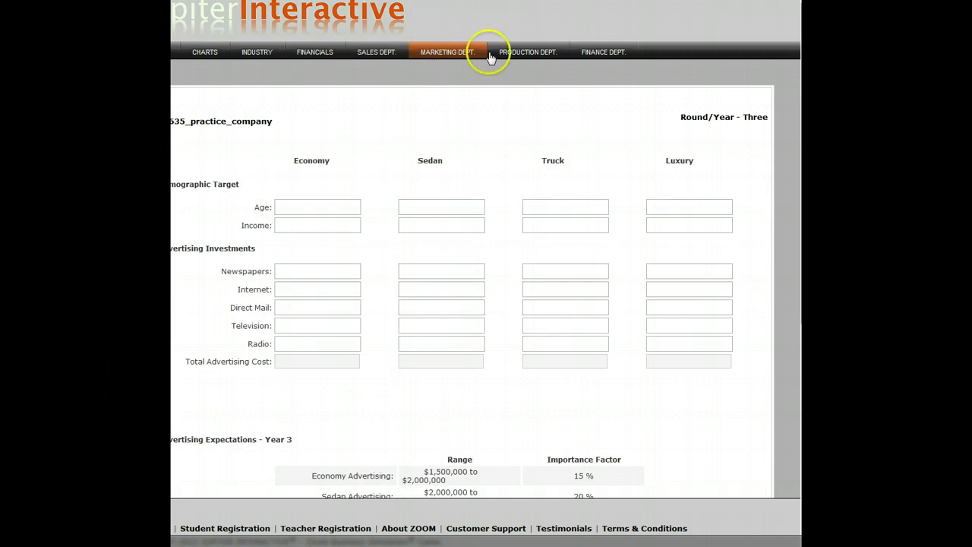
pyautogui.click(516, 58)
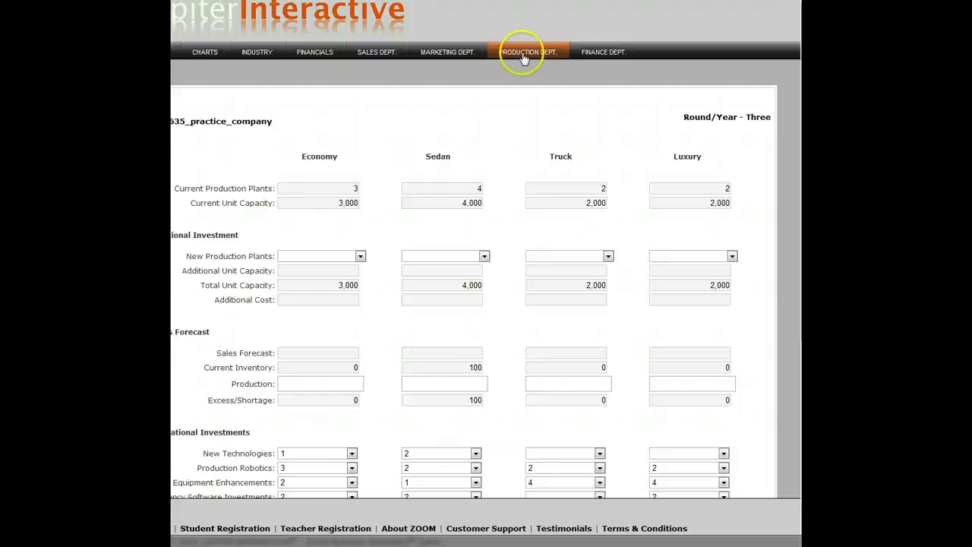
pyautogui.click(595, 53)
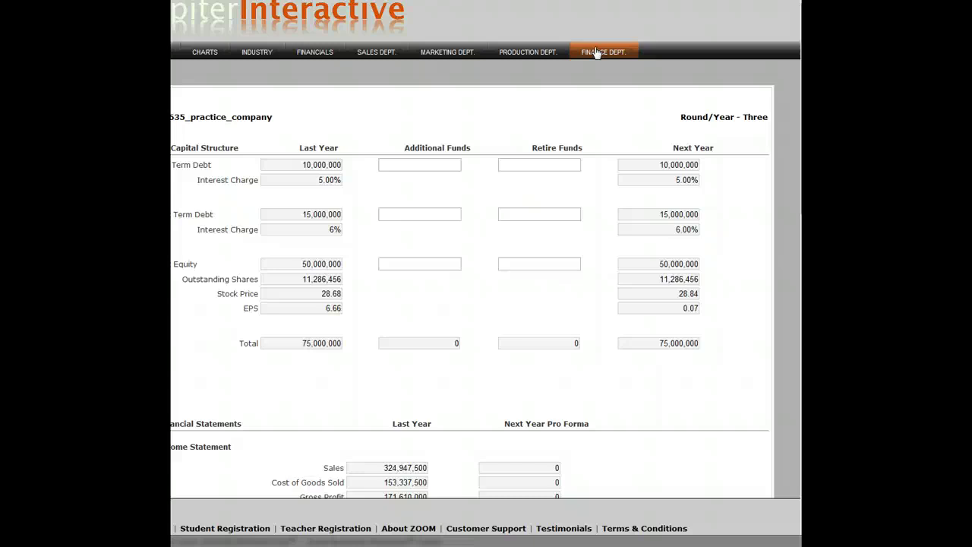
pyautogui.click(572, 70)
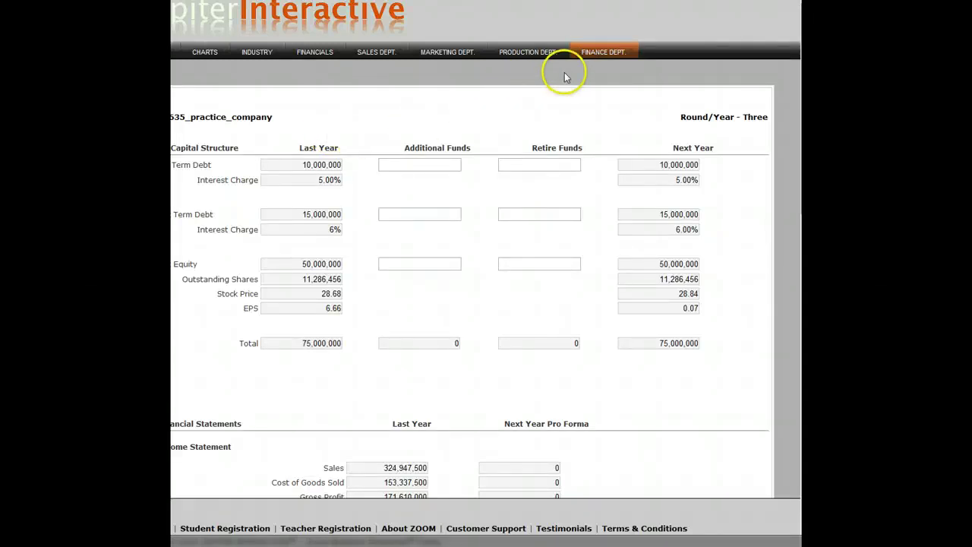
pyautogui.scroll(-10, 565, 76)
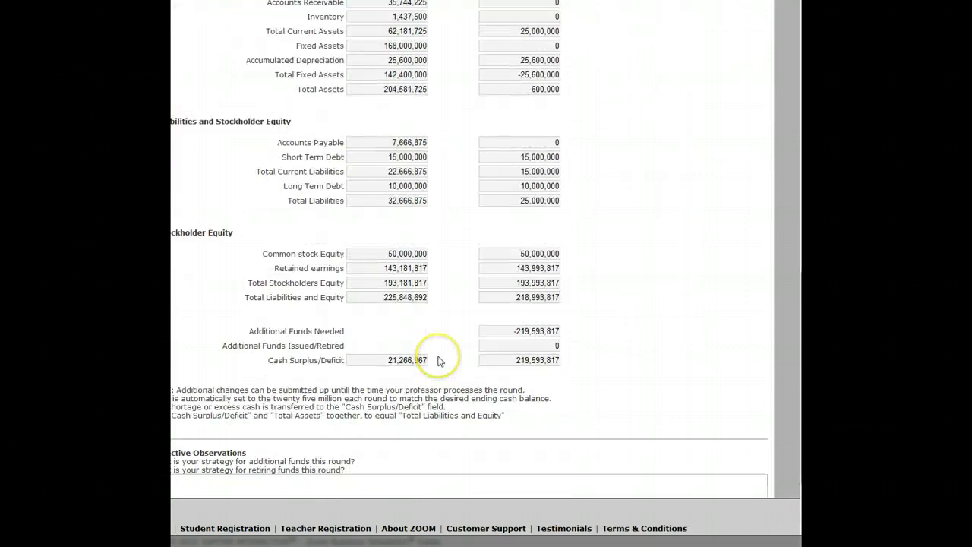
pyautogui.scroll(10, 438, 361)
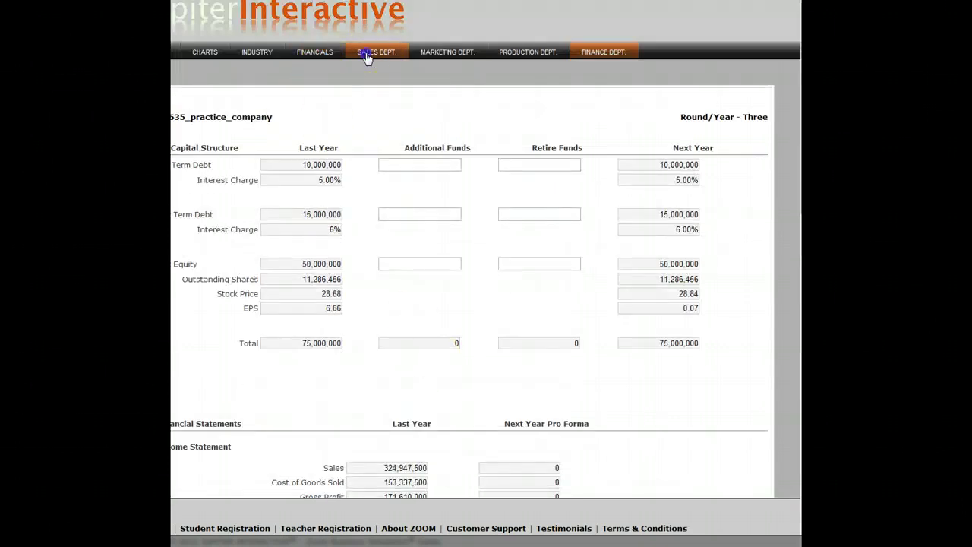
pyautogui.click(367, 53)
pyautogui.scroll(-6, 412, 261)
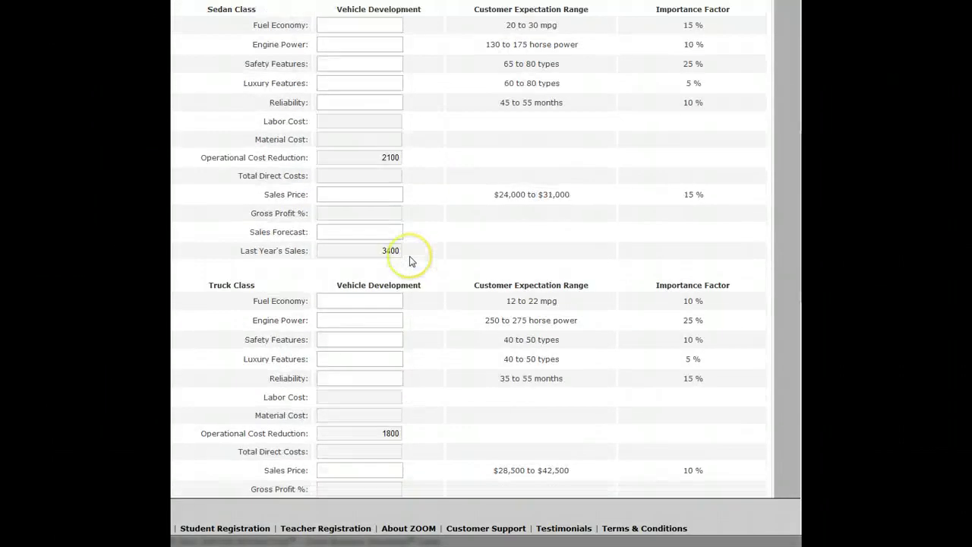
pyautogui.scroll(6, 410, 260)
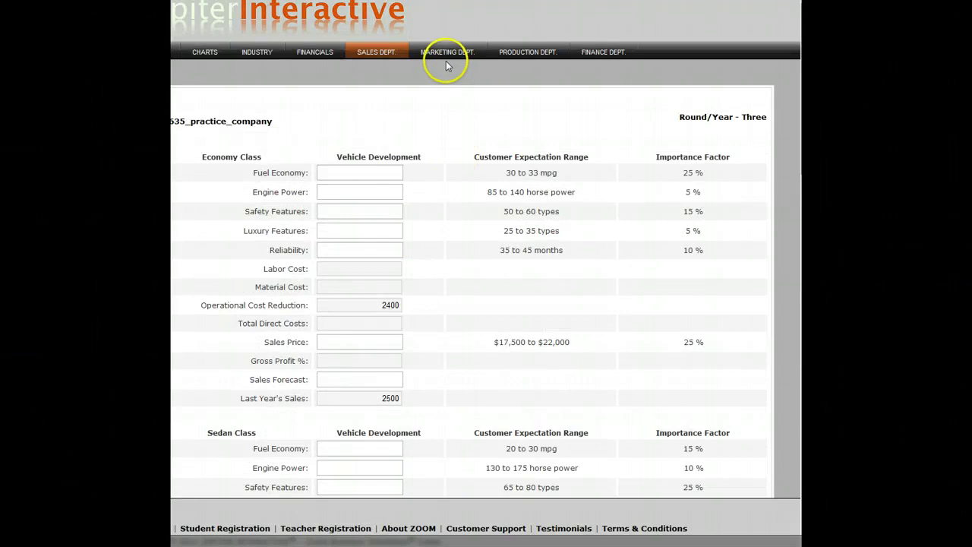
pyautogui.click(505, 54)
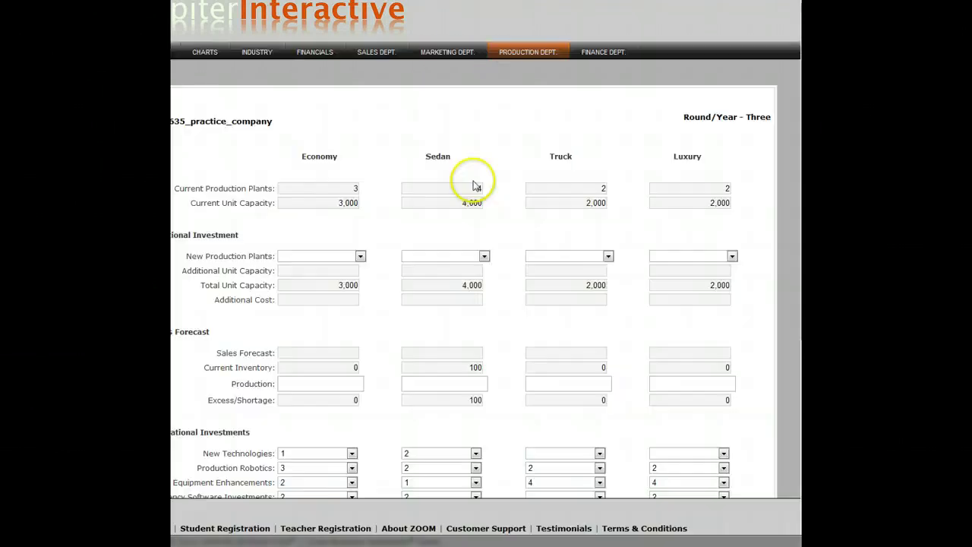
pyautogui.scroll(-3, 455, 198)
pyautogui.scroll(3, 445, 213)
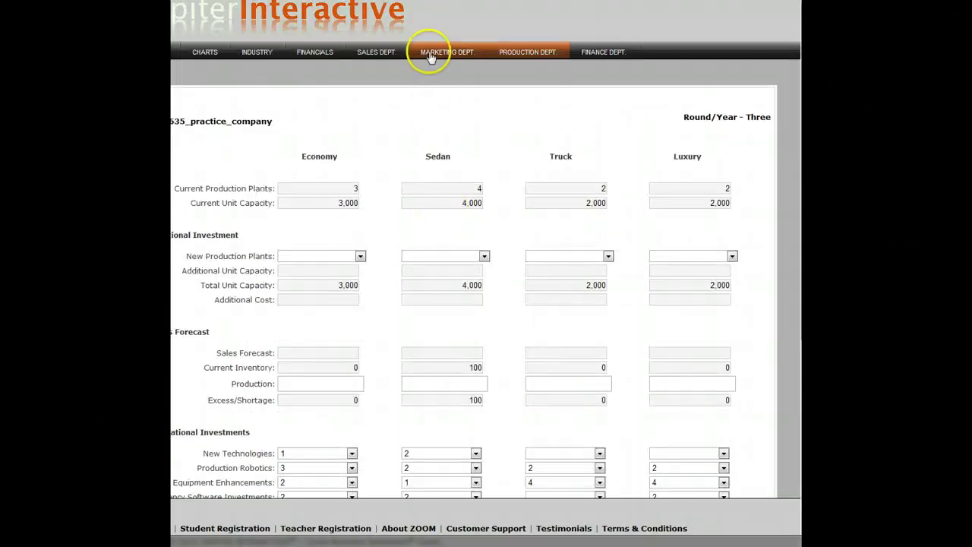
pyautogui.click(587, 53)
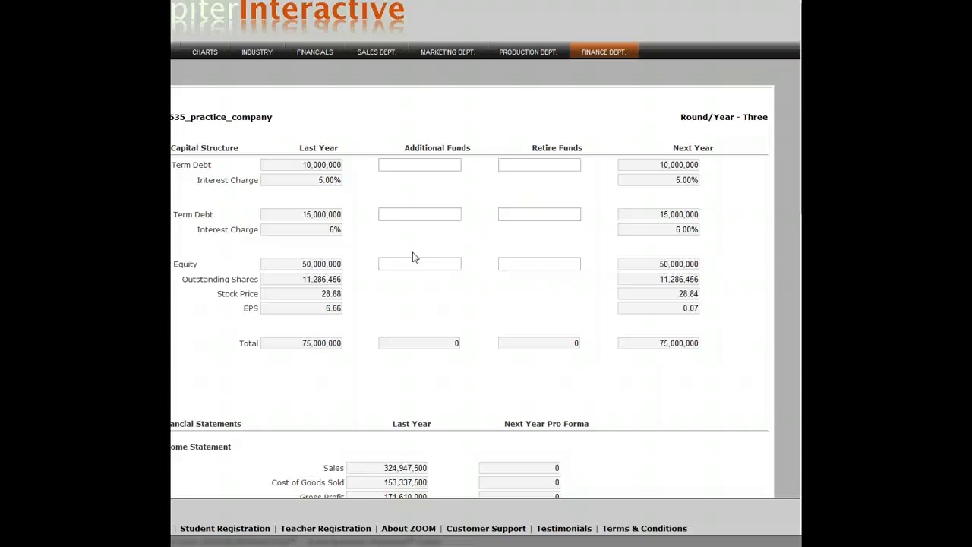
# Step: Log out and sign back in with the account username and password
pyautogui.click(315, 43)
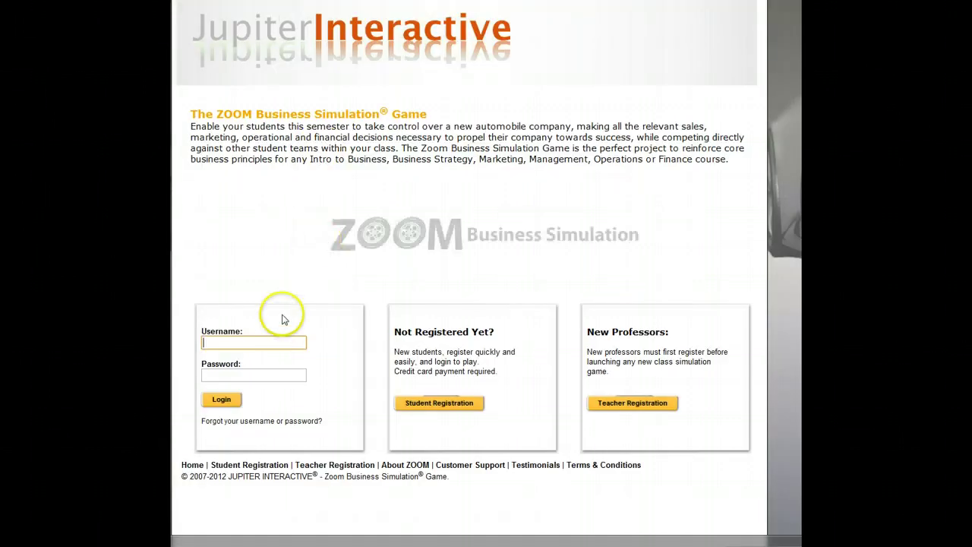
pyautogui.write('635')
pyautogui.click(253, 373)
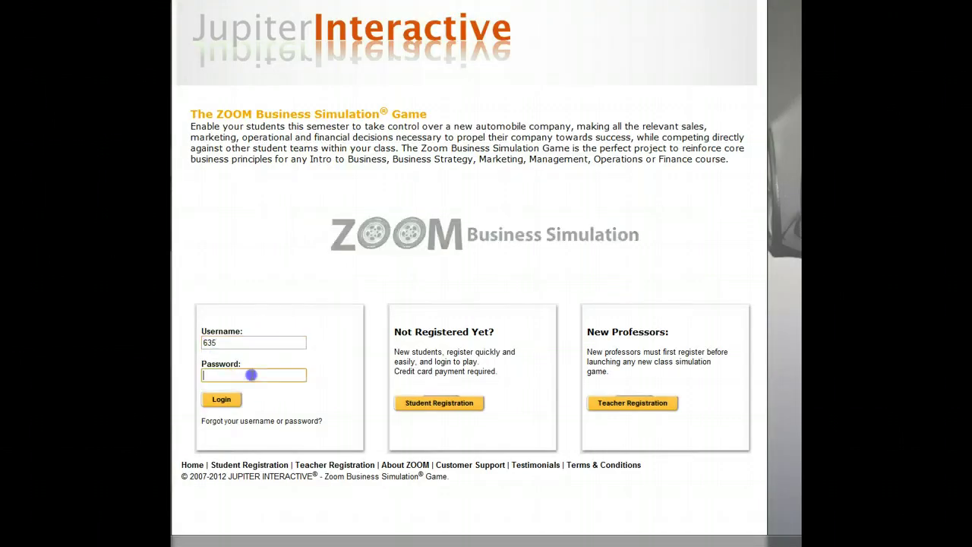
pyautogui.click(228, 395)
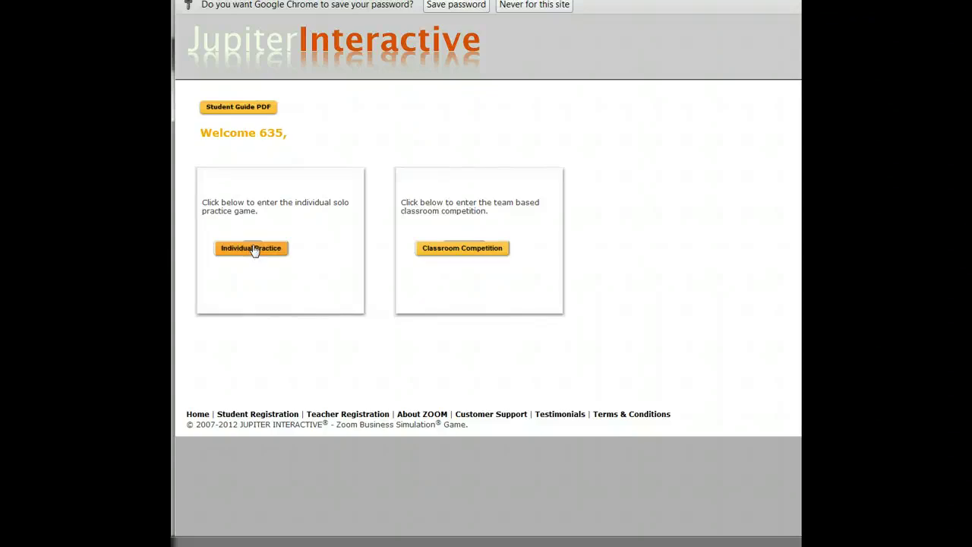
# Step: Enter the Classroom Competition and look over the company setup page with its mission statement
pyautogui.click(463, 249)
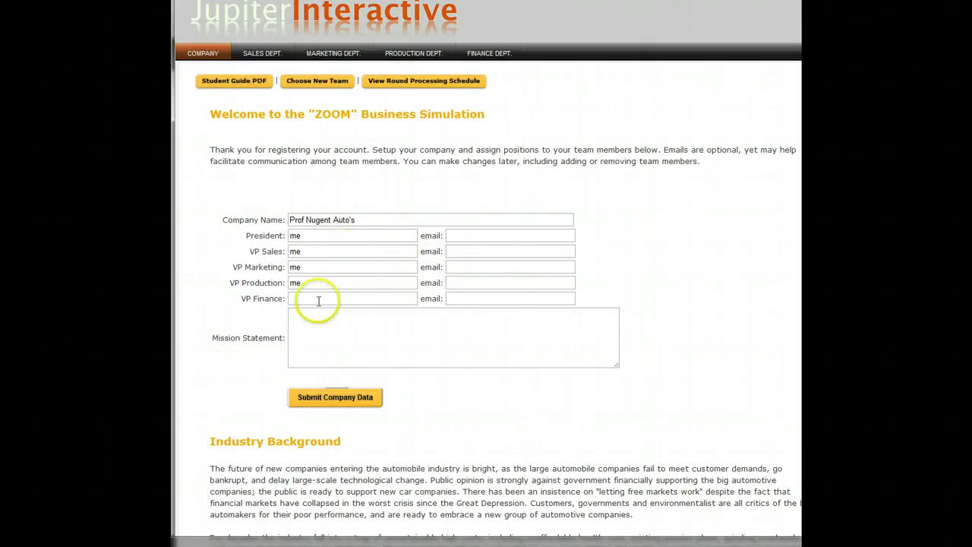
pyautogui.click(322, 341)
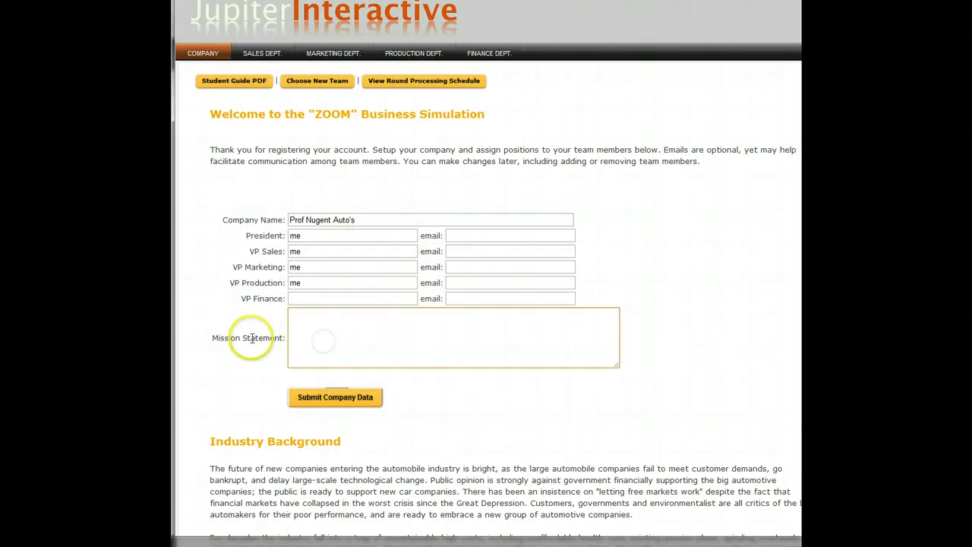
pyautogui.scroll(-3, 318, 337)
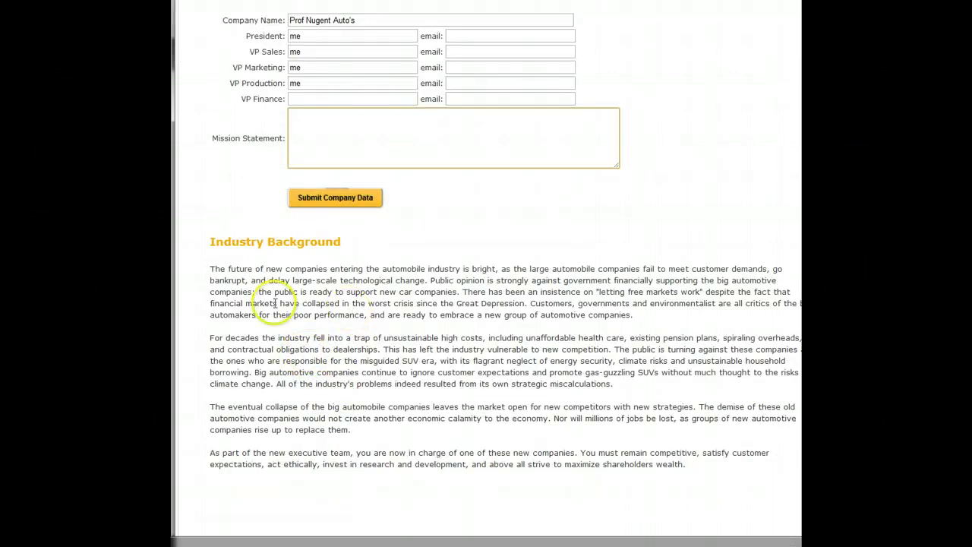
pyautogui.scroll(3, 326, 261)
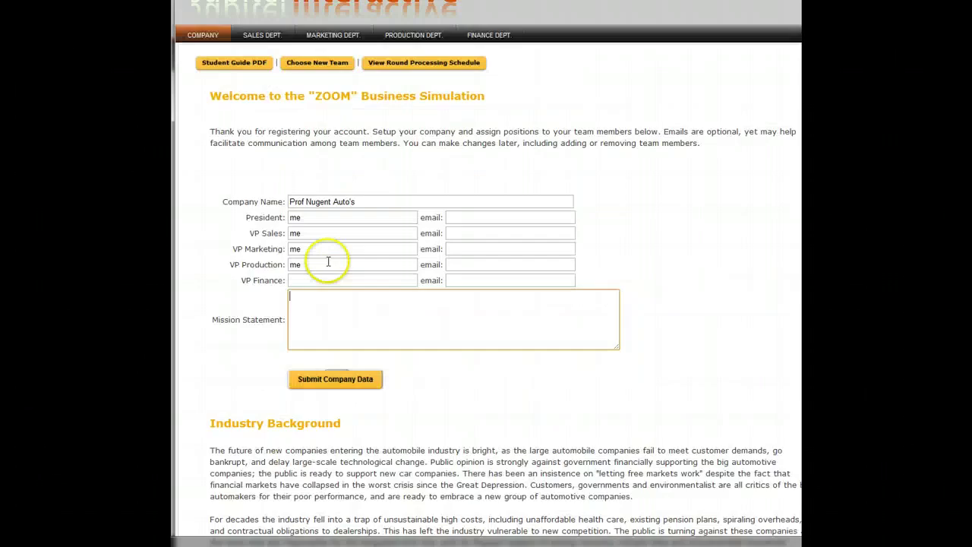
# Step: Open the Sales Dept. form and visit the Economy, Sedan, Truck and Luxury strategy reflection boxes
pyautogui.click(260, 35)
pyautogui.scroll(-4, 326, 304)
pyautogui.scroll(-10, 353, 360)
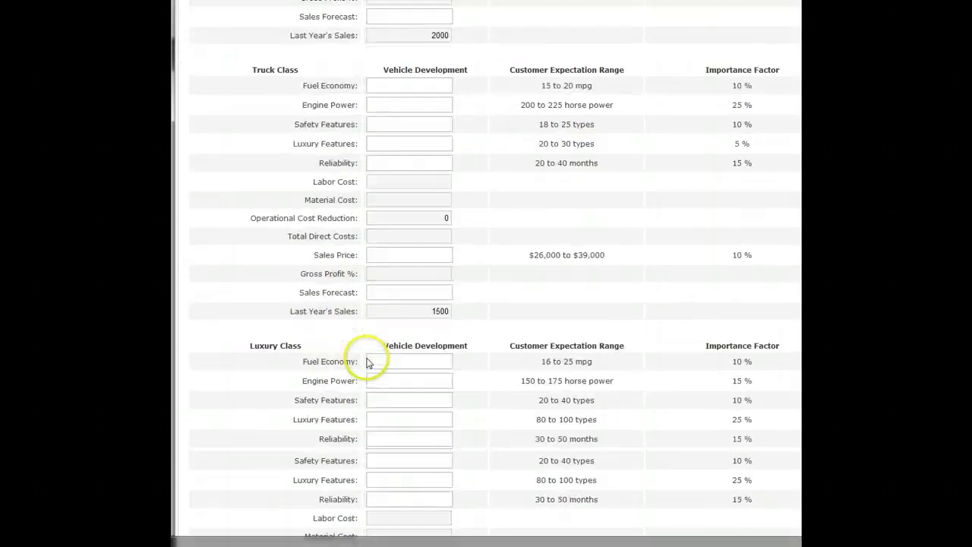
pyautogui.click(200, 293)
pyautogui.click(208, 394)
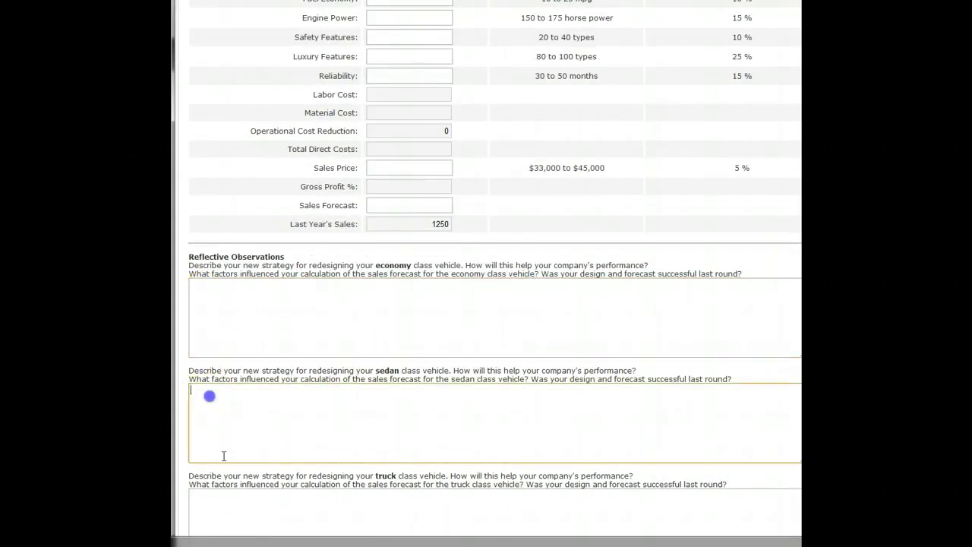
pyautogui.scroll(-2, 225, 464)
pyautogui.click(212, 394)
pyautogui.click(229, 491)
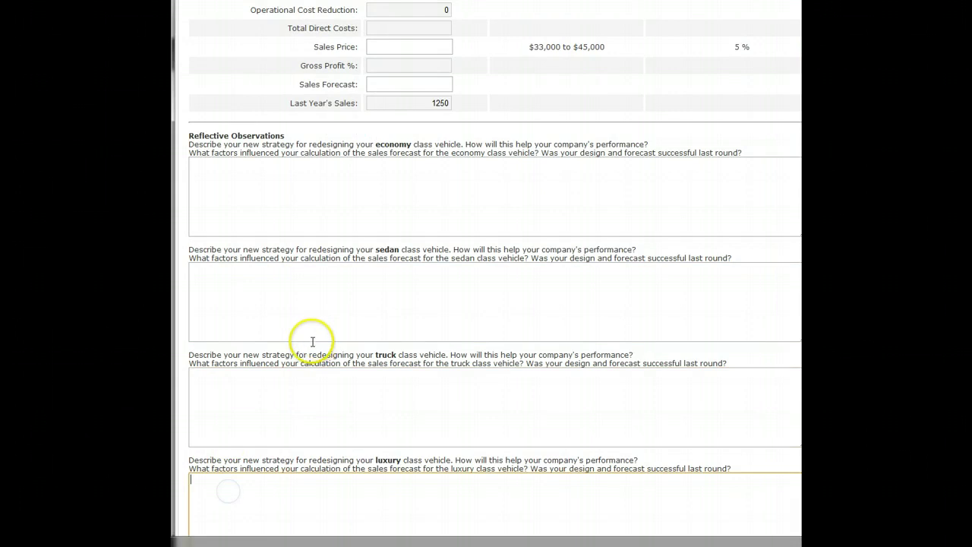
pyautogui.scroll(7, 297, 346)
pyautogui.scroll(9, 303, 334)
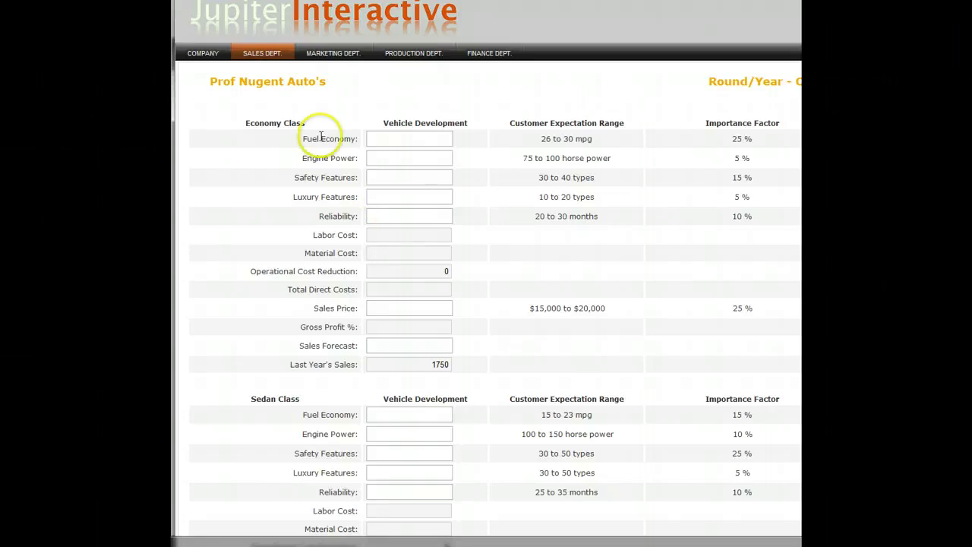
# Step: Flip through the Marketing and Production forms, then scroll the Round One Finance form down and up
pyautogui.click(317, 54)
pyautogui.click(404, 57)
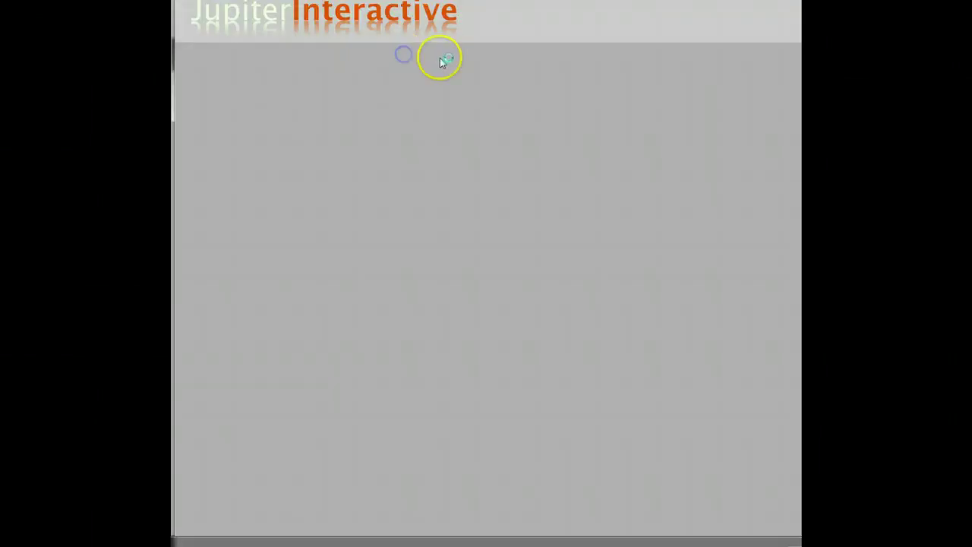
pyautogui.click(479, 53)
pyautogui.scroll(-15, 488, 217)
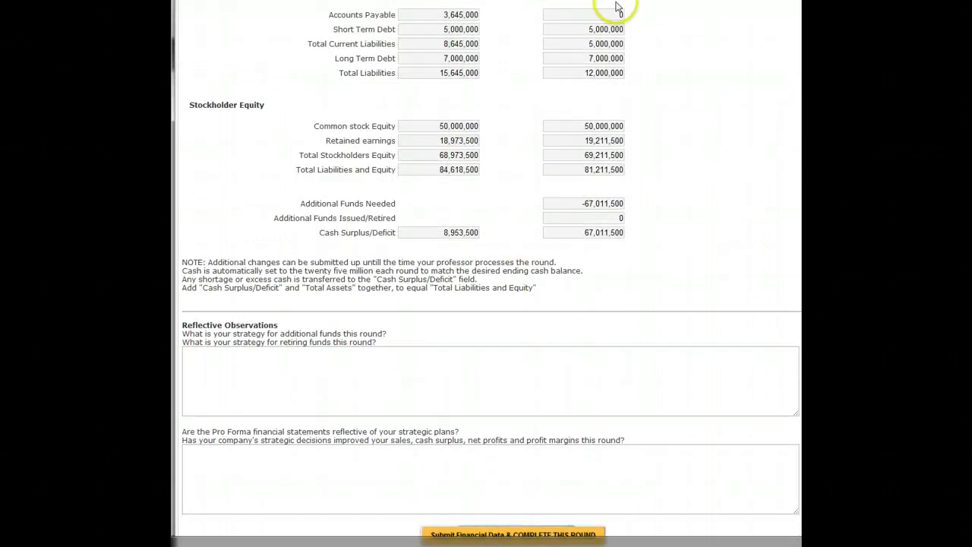
pyautogui.scroll(-1, 486, 274)
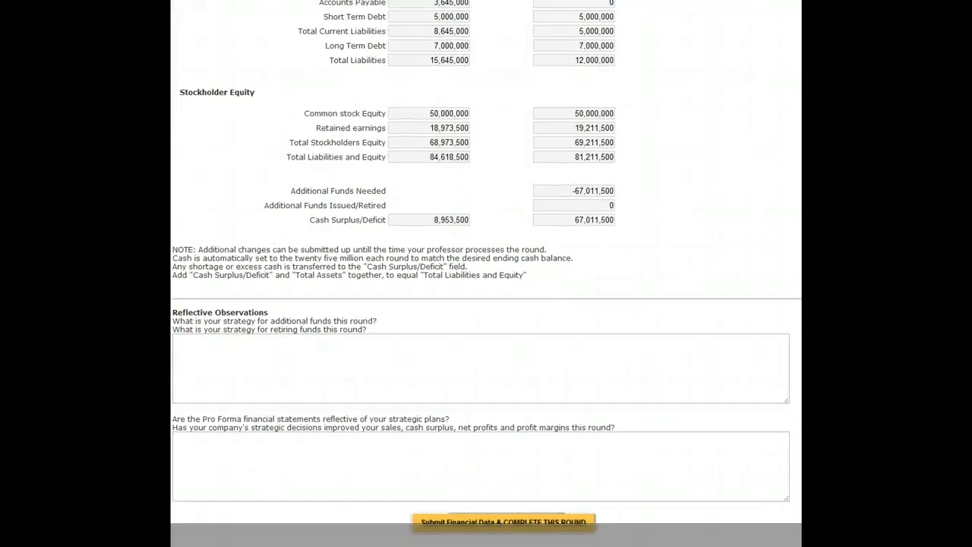
pyautogui.scroll(-2, 486, 274)
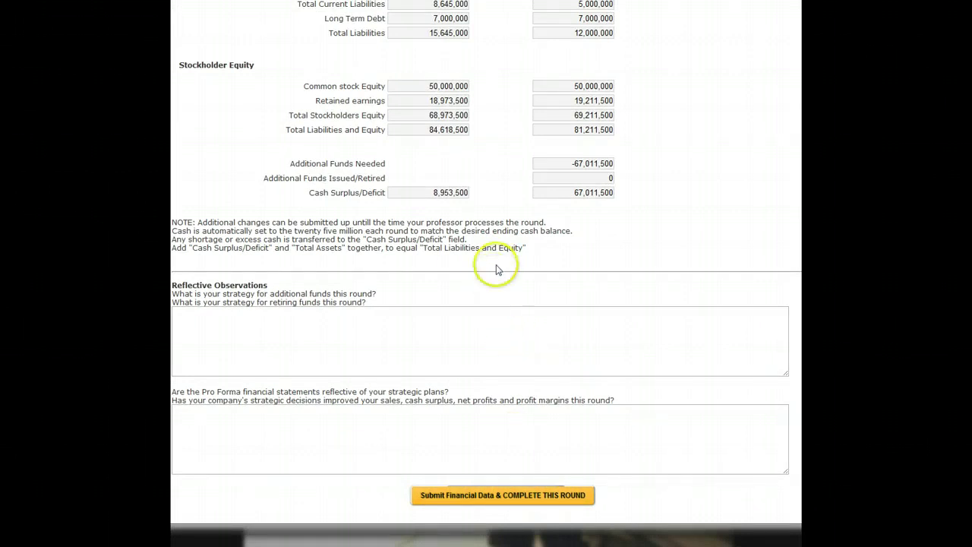
pyautogui.scroll(3, 416, 241)
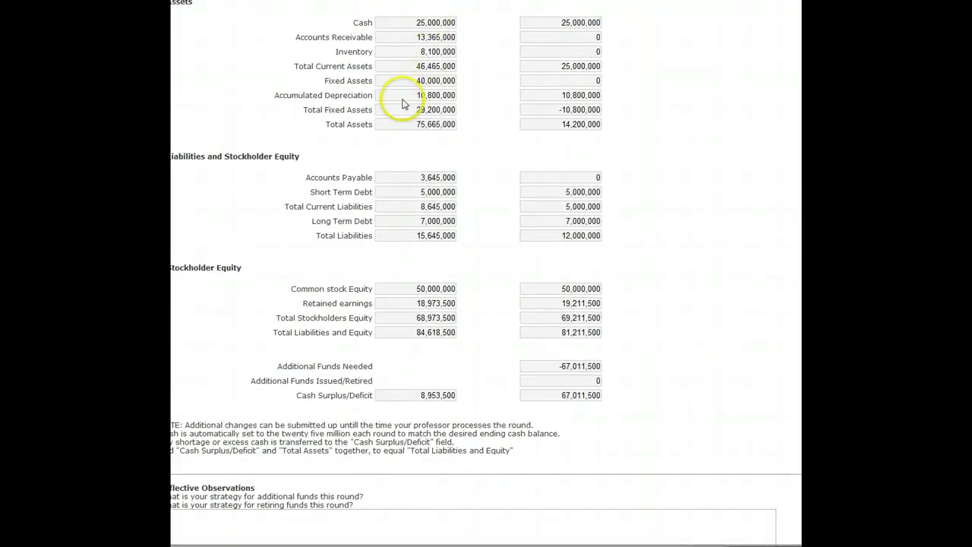
pyautogui.scroll(10, 429, 182)
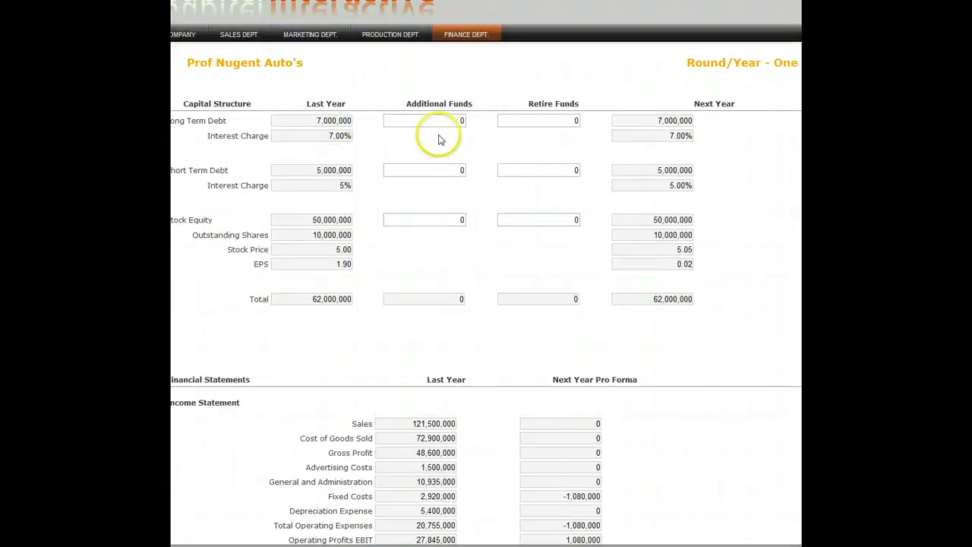